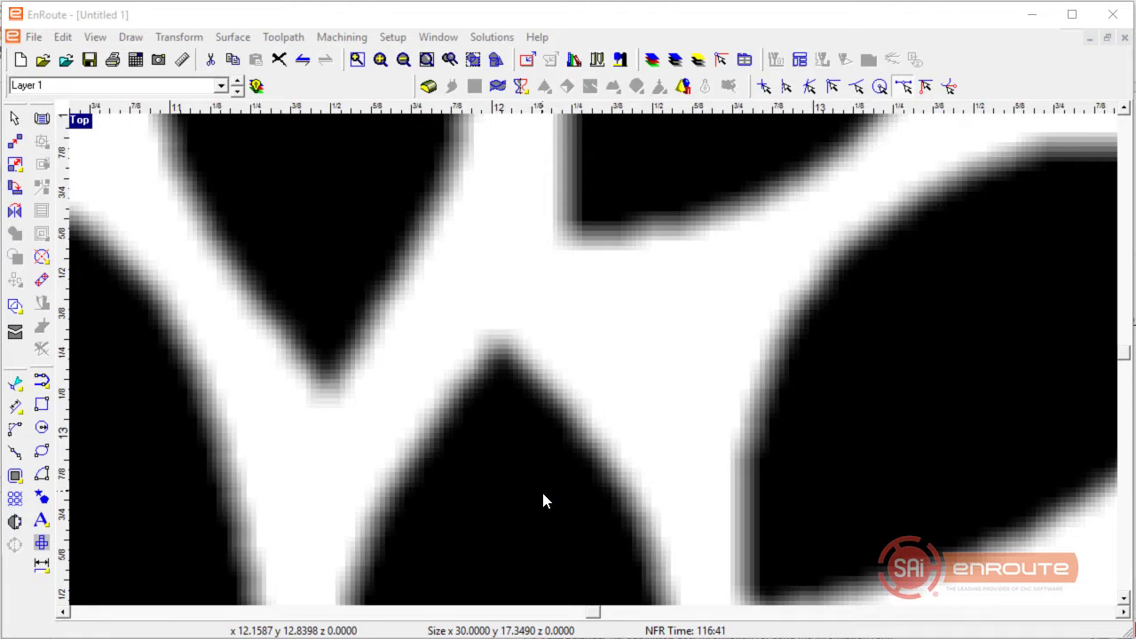
# Step: Open the Vectorize settings for the selected Oglebay logo bitmap
pyautogui.scroll(-3, 648, 497)
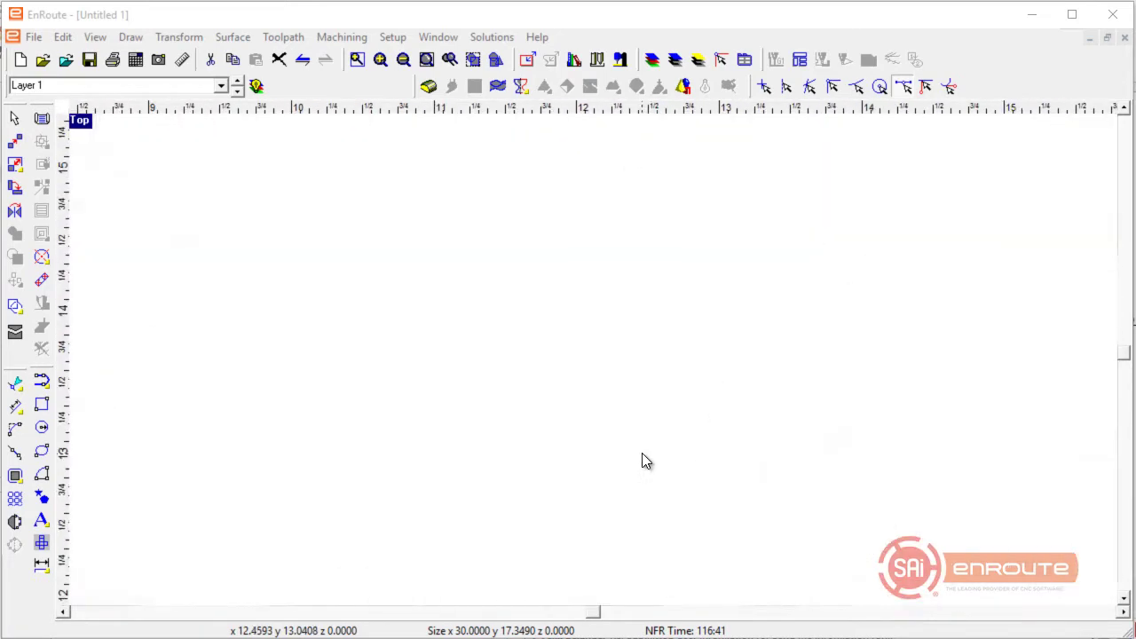
pyautogui.scroll(-5, 605, 405)
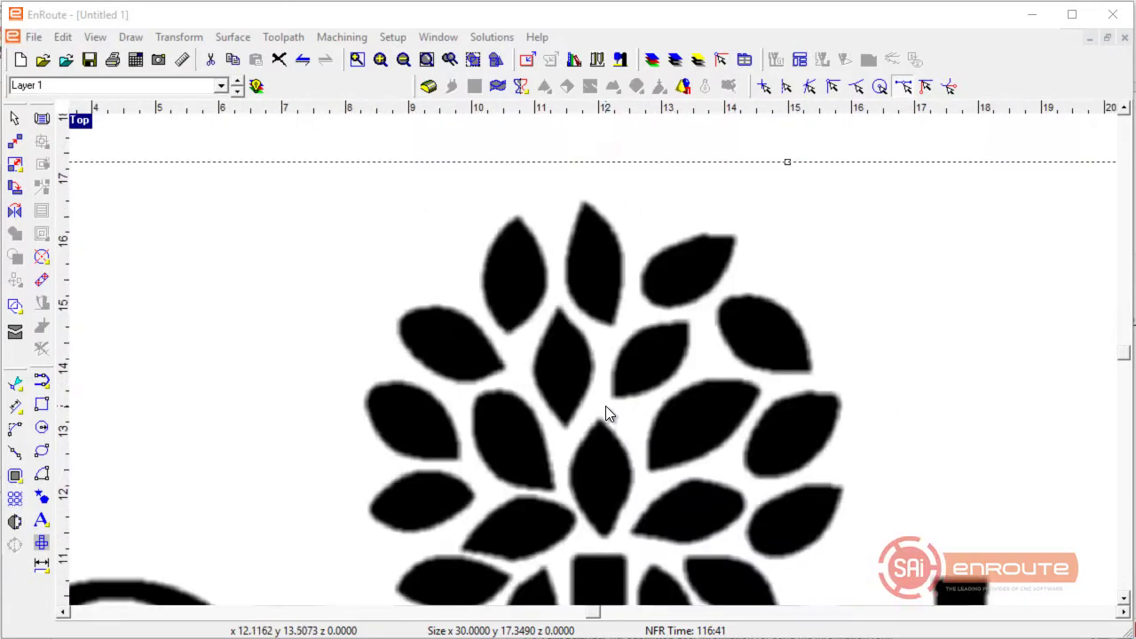
pyautogui.scroll(-2, 609, 404)
pyautogui.scroll(3, 523, 338)
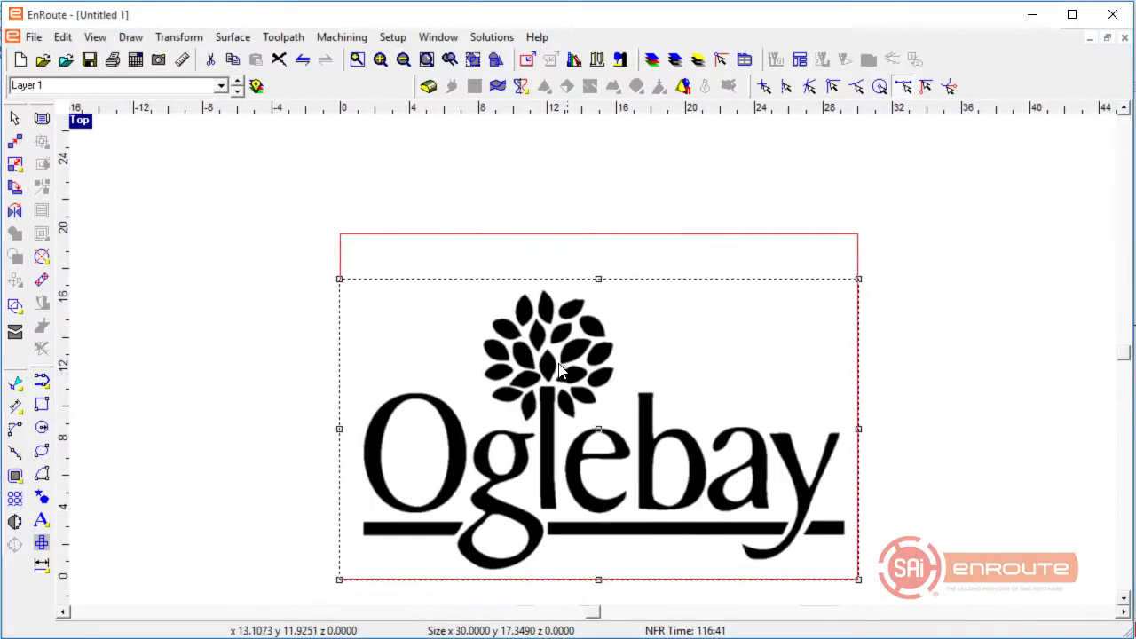
pyautogui.moveTo(552, 375); pyautogui.dragTo(539, 359, button='middle')
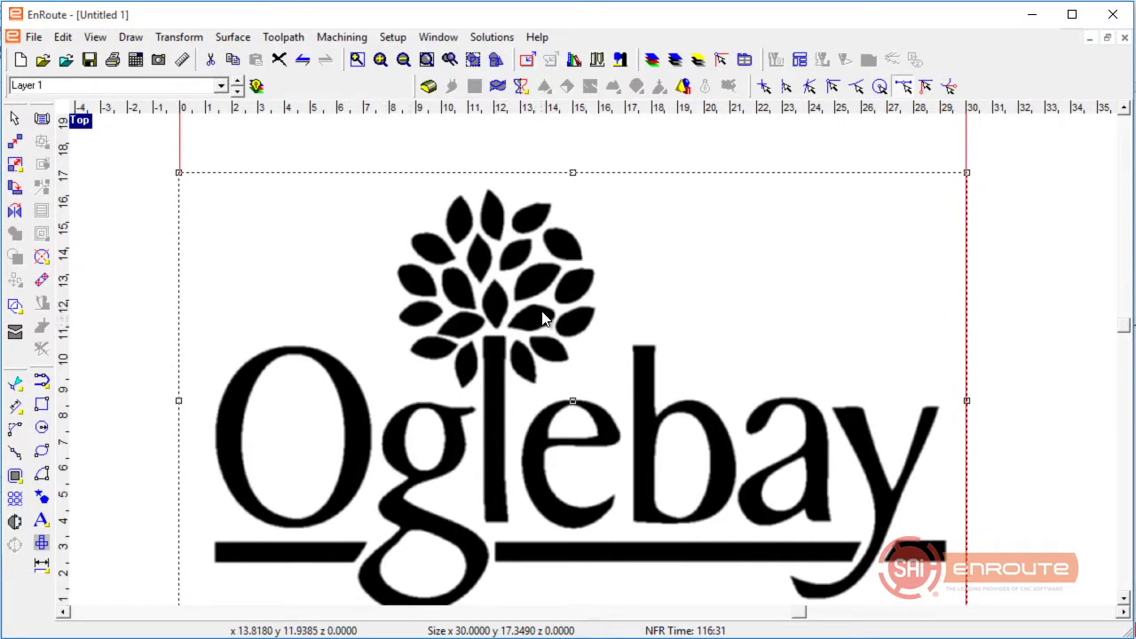
pyautogui.scroll(-1, 546, 341)
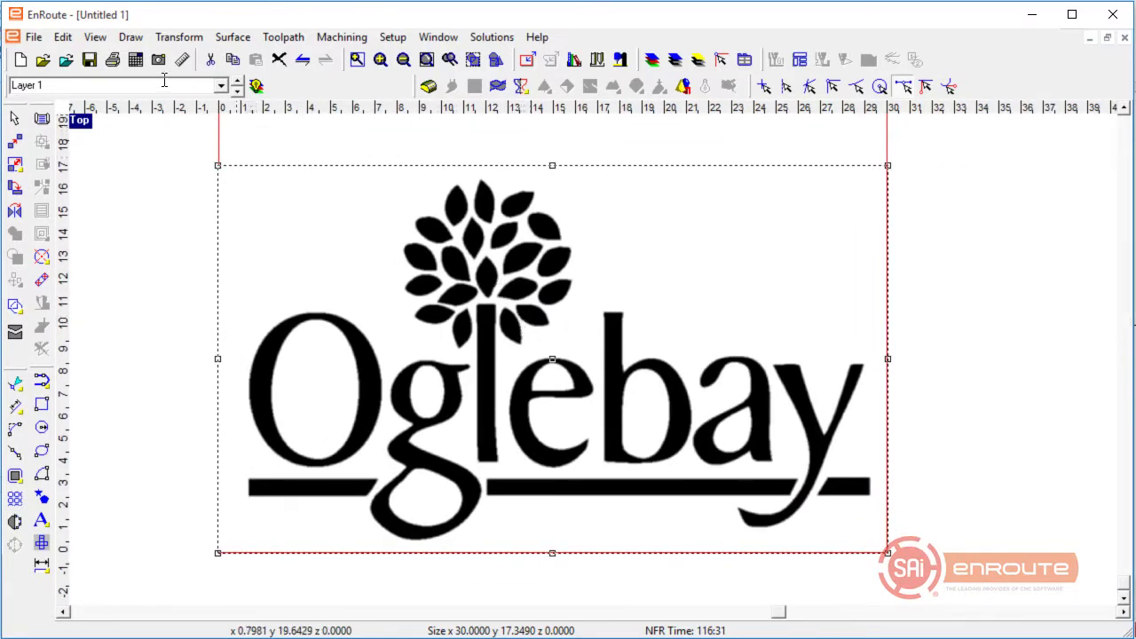
pyautogui.click(132, 37)
pyautogui.click(82, 401)
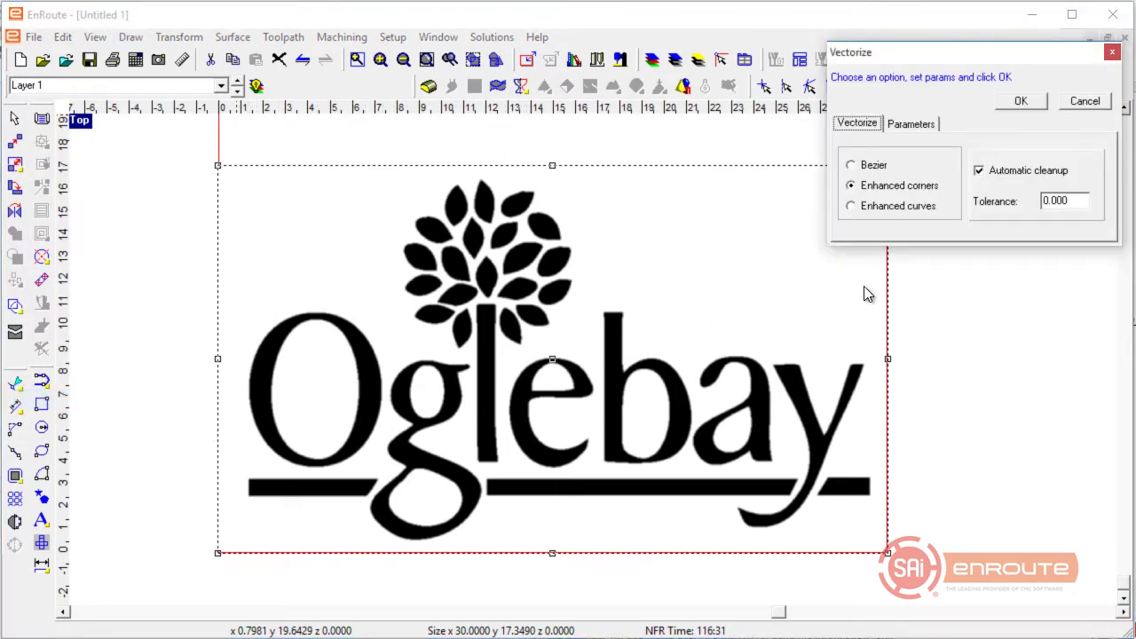
# Step: Try the Enhanced curves vectorizing option and compare it with the shapes of the tree's leaves
pyautogui.click(893, 206)
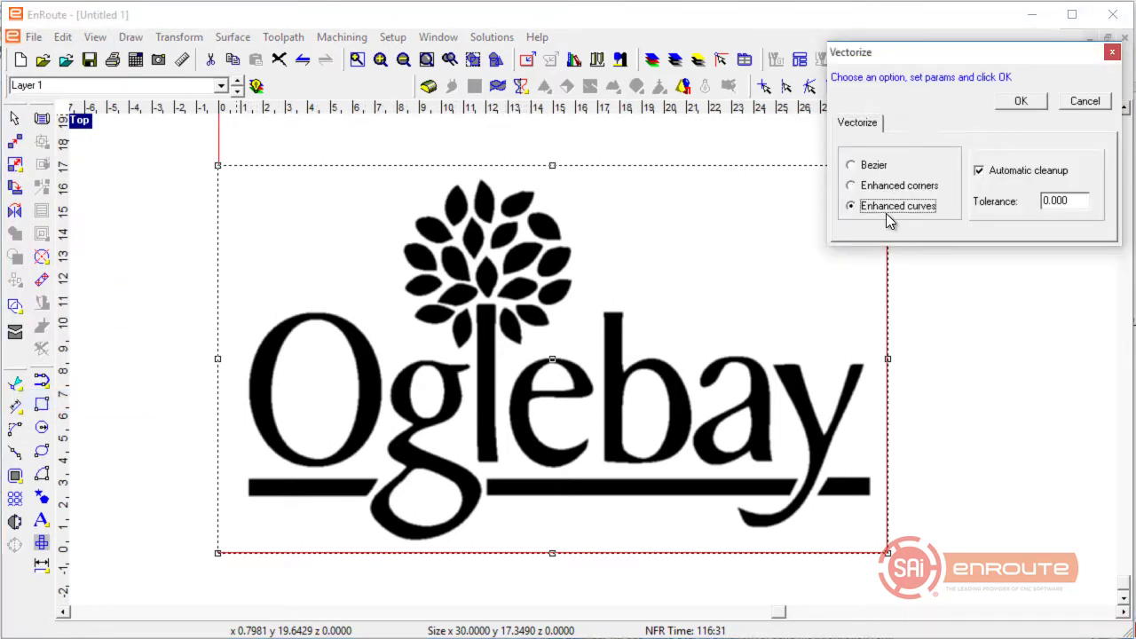
pyautogui.scroll(2, 582, 388)
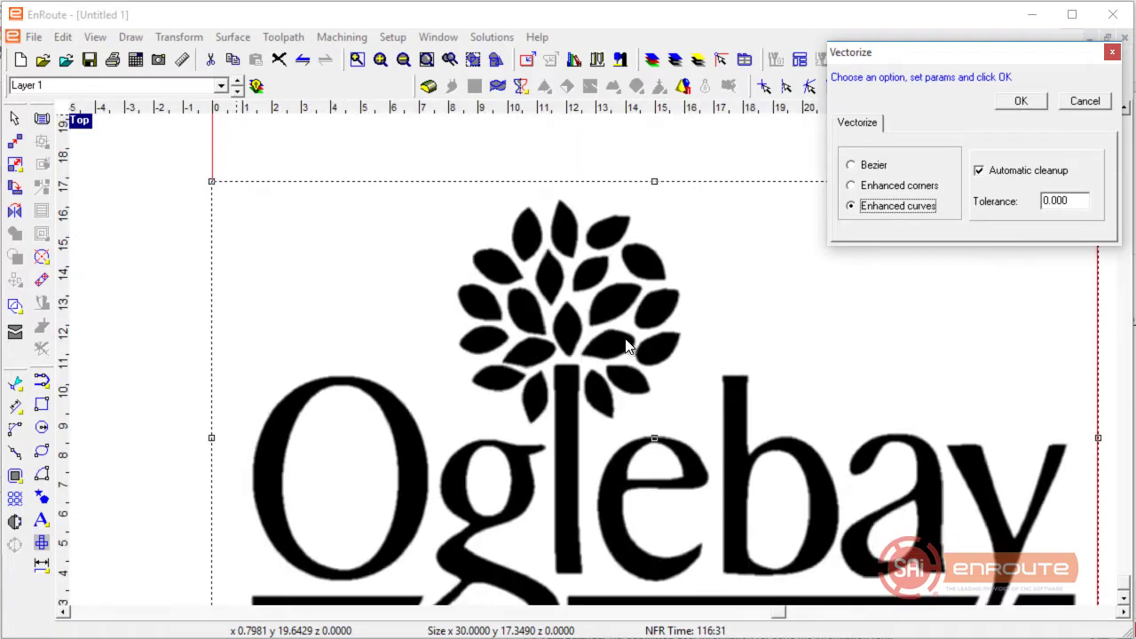
pyautogui.scroll(4, 482, 327)
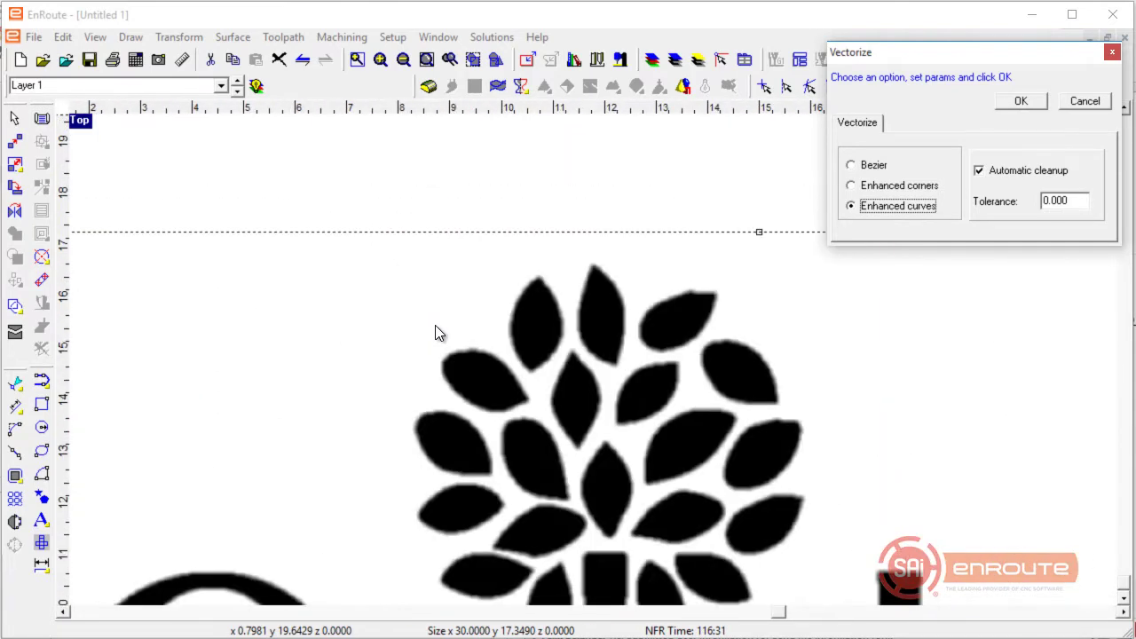
pyautogui.scroll(-4, 601, 399)
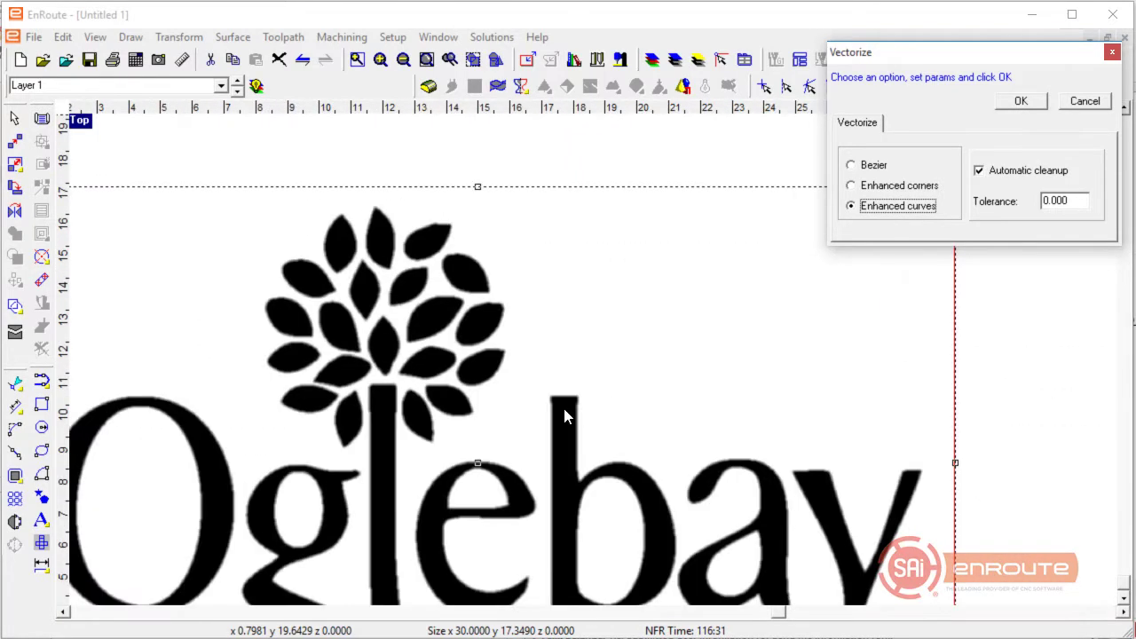
pyautogui.scroll(2, 564, 405)
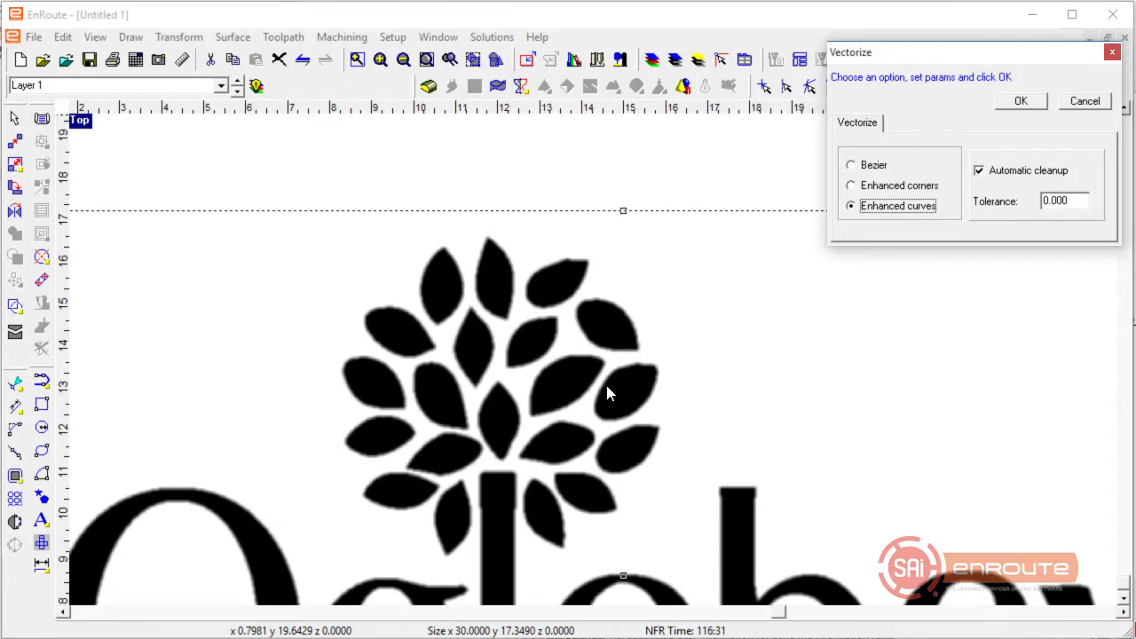
# Step: Vectorize the logo bitmap with the Enhanced corners option, keeping its preset tolerance, noise and corner parameters
pyautogui.click(892, 185)
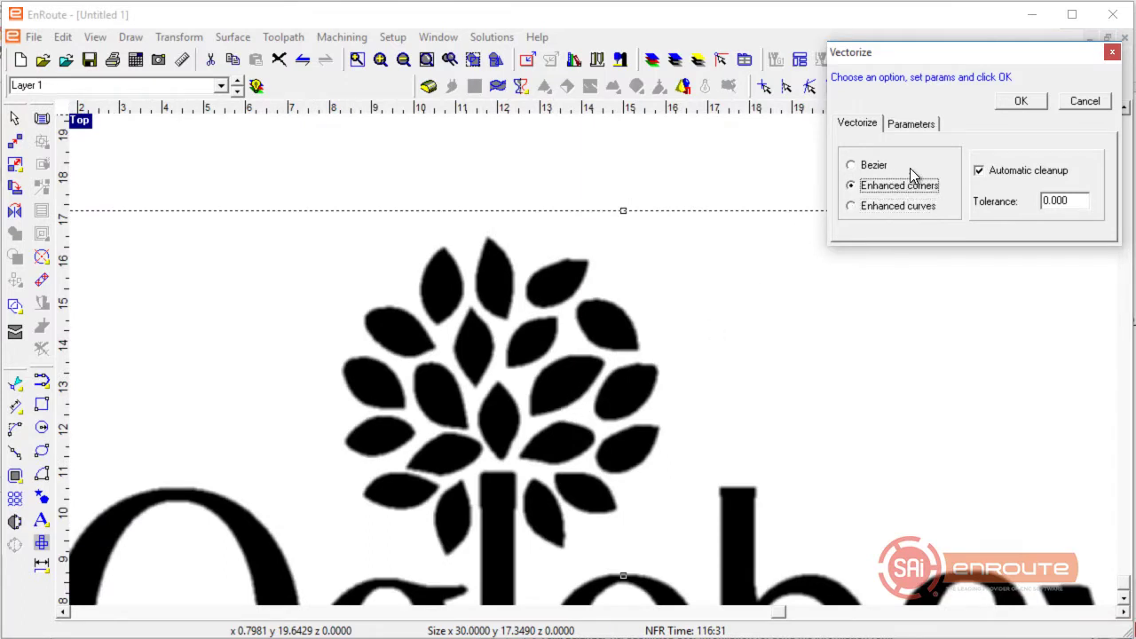
pyautogui.click(912, 125)
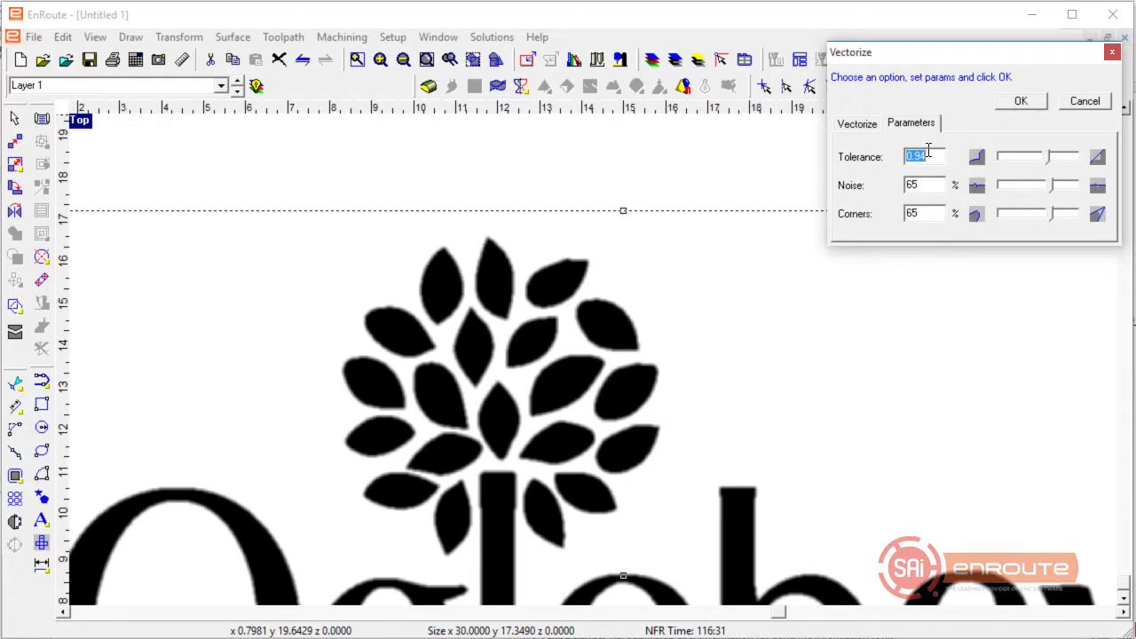
pyautogui.click(1018, 102)
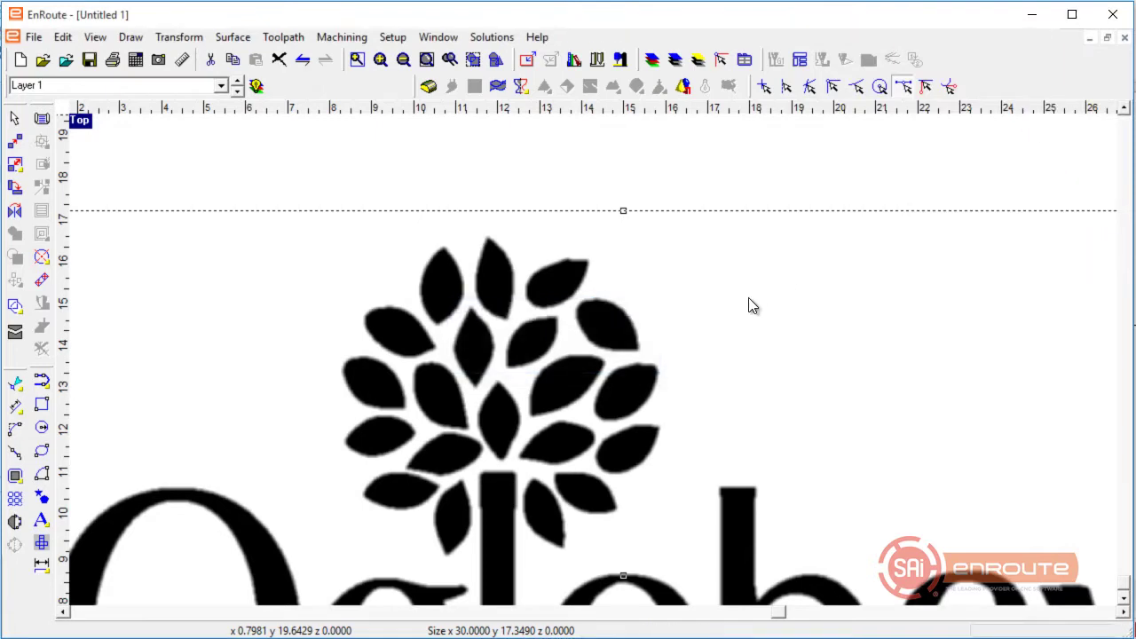
# Step: Make Layer 1 the active layer and centre the traced Oglebay vector logo on the plate
pyautogui.scroll(-3, 706, 274)
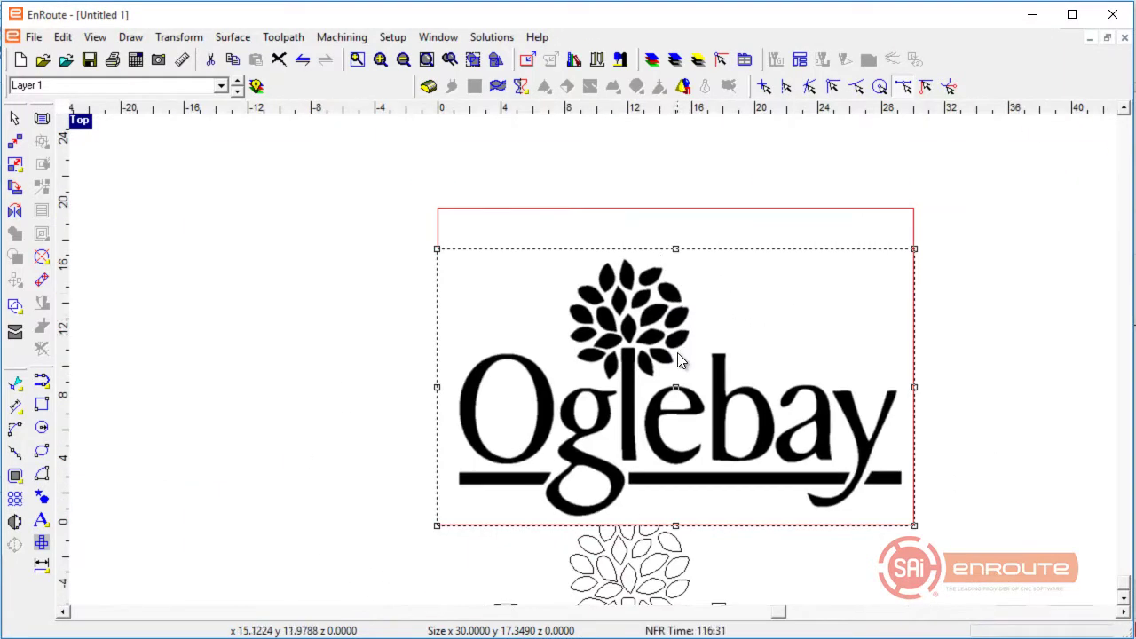
pyautogui.scroll(-1, 636, 336)
pyautogui.scroll(-1, 624, 334)
pyautogui.click(238, 89)
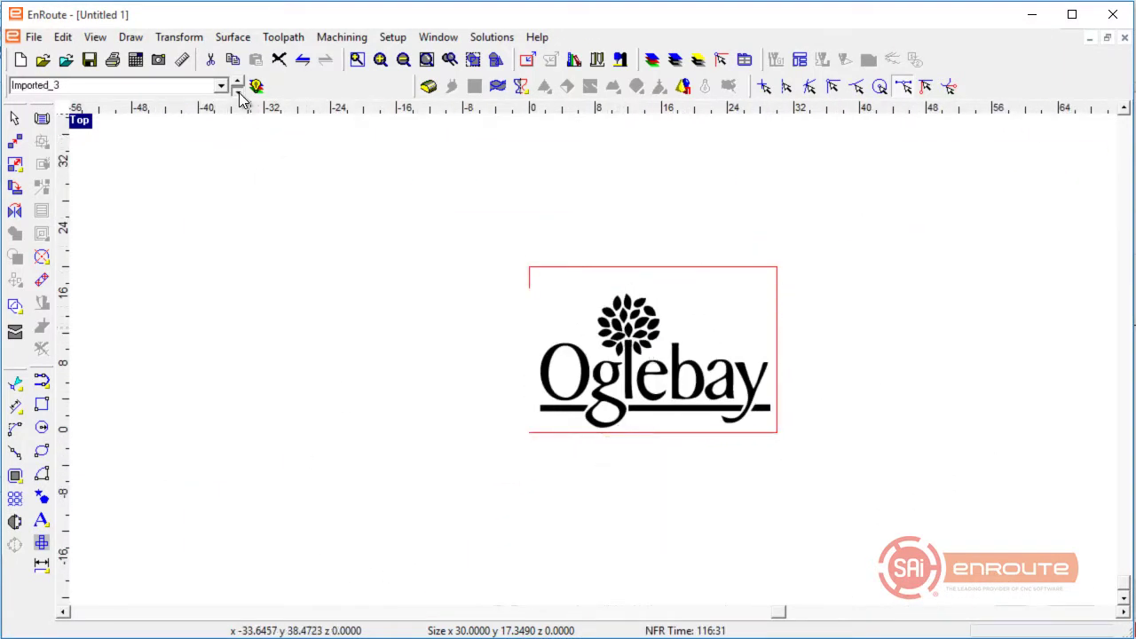
pyautogui.click(238, 82)
pyautogui.click(626, 471)
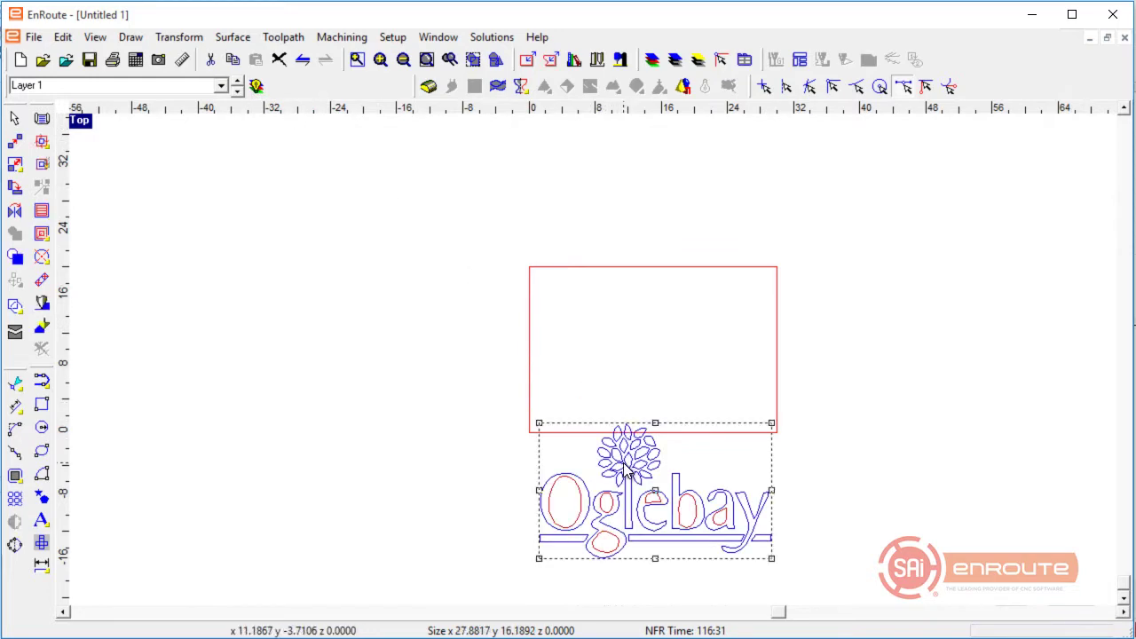
pyautogui.press('F5')
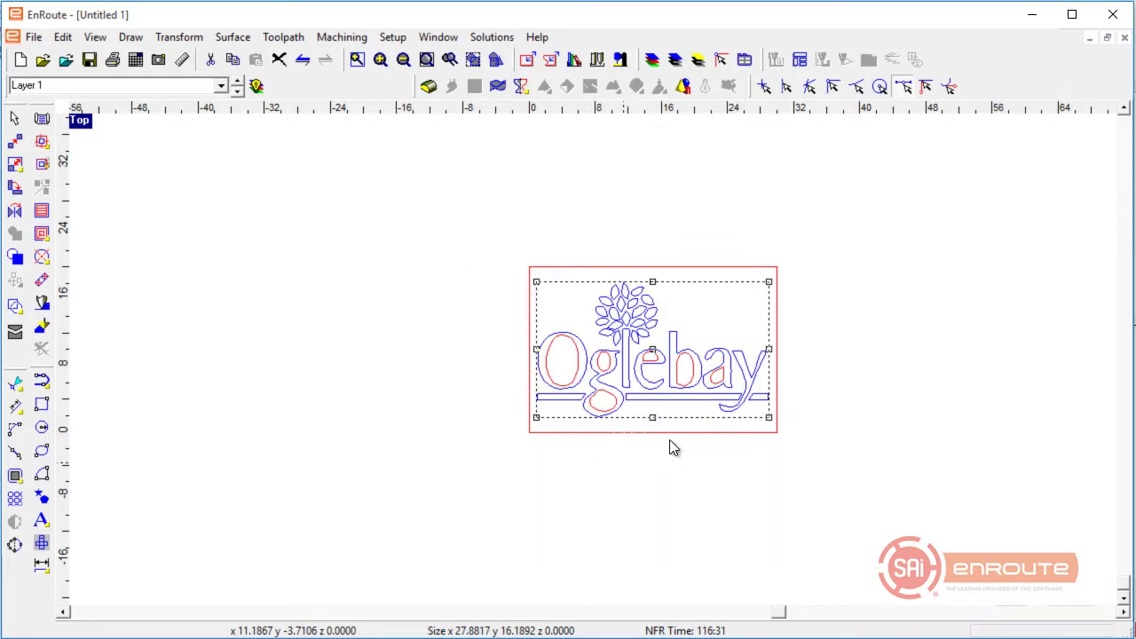
# Step: Display the edit points of the letter O's inner contour in the traced logo
pyautogui.scroll(6, 762, 359)
pyautogui.scroll(1, 512, 318)
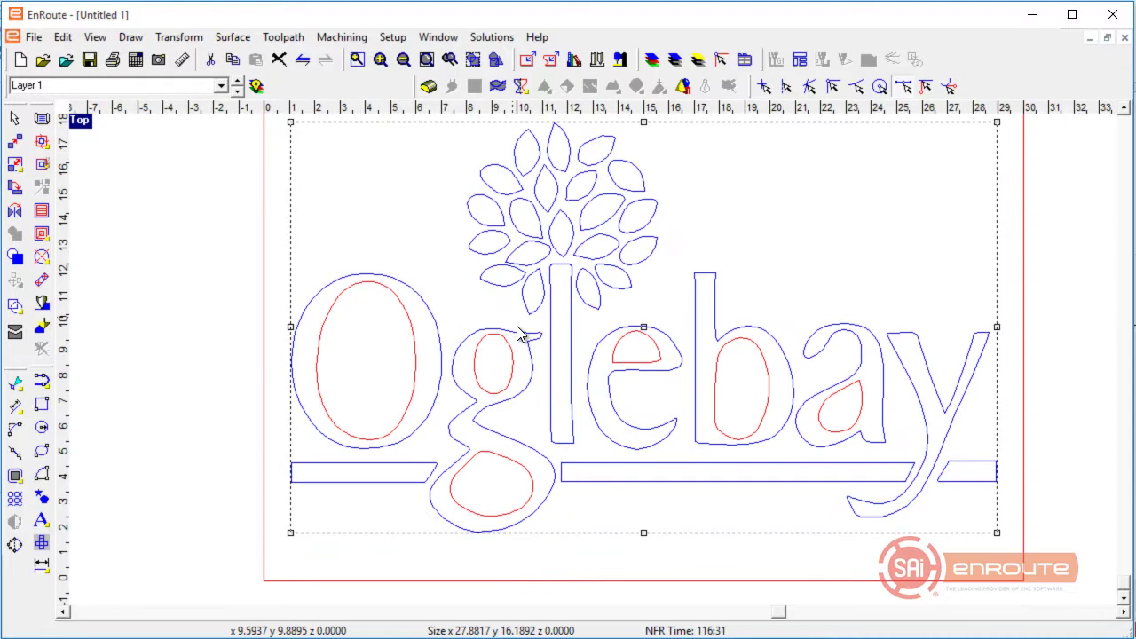
pyautogui.moveTo(517, 327); pyautogui.dragTo(533, 366, button='middle')
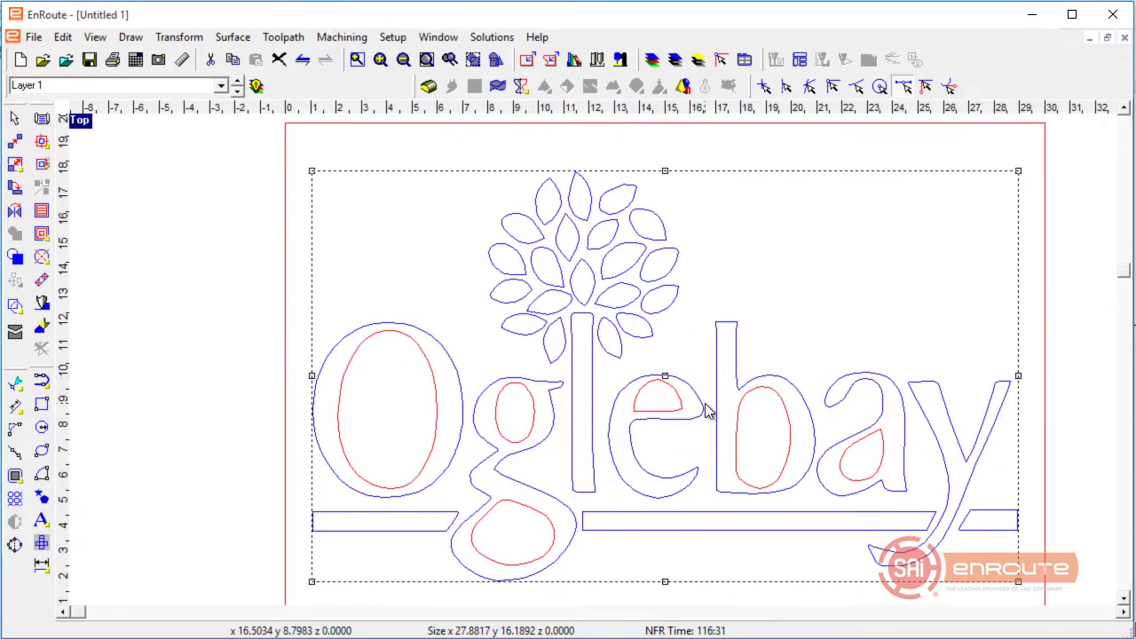
pyautogui.scroll(5, 492, 485)
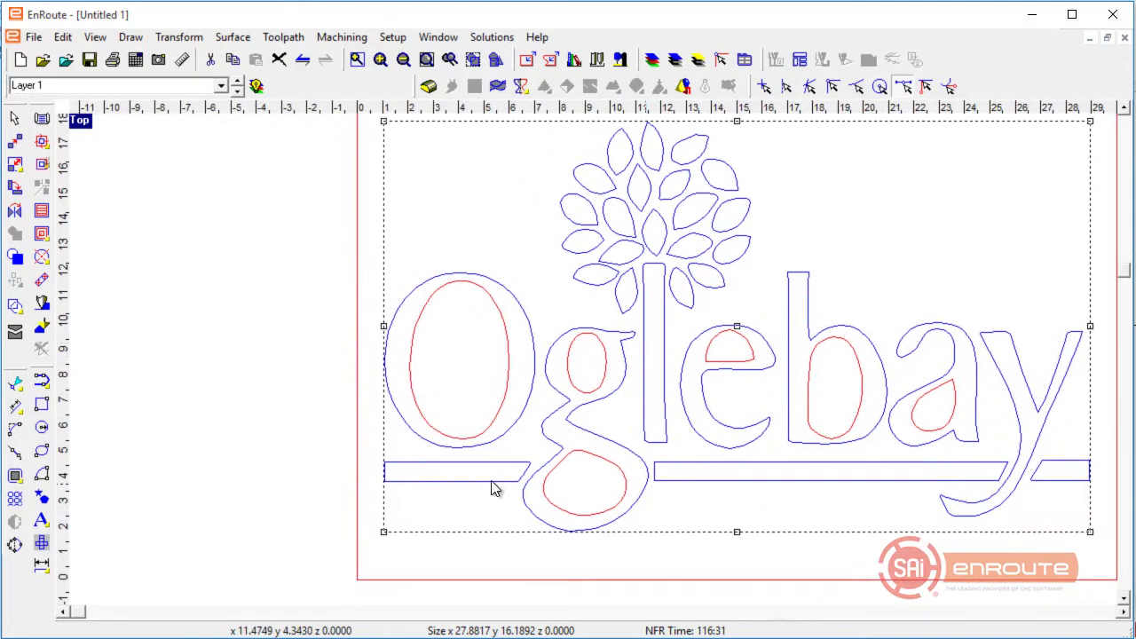
pyautogui.click(14, 385)
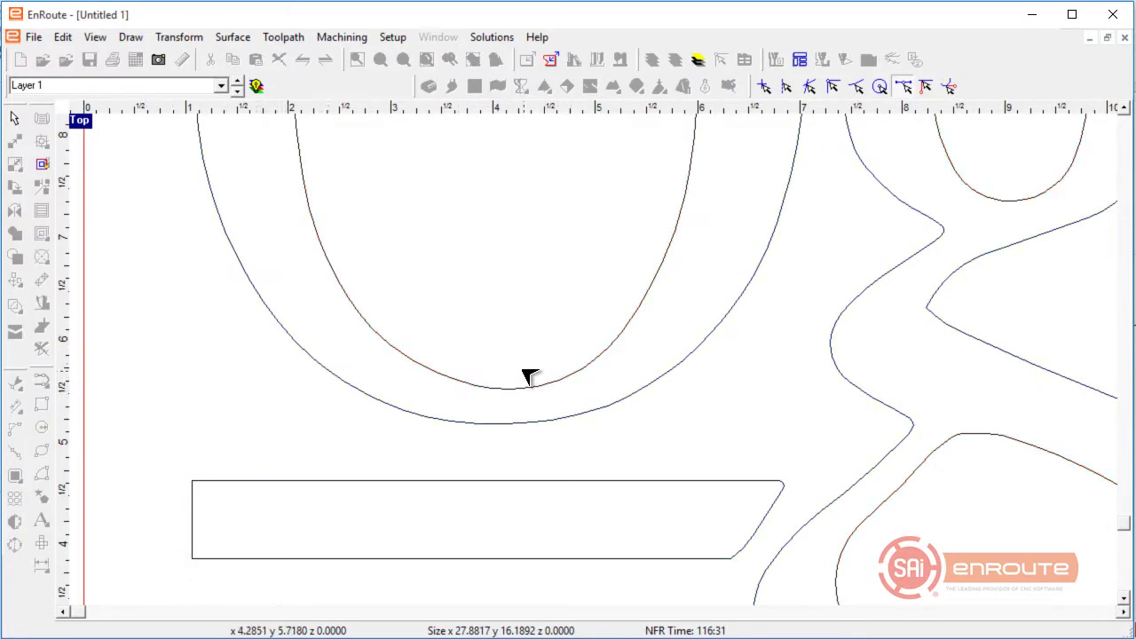
pyautogui.click(473, 383)
# Step: Examine the lower outlines of the traced letters g, e and b for rough spots, and leave point editing
pyautogui.scroll(-3, 340, 384)
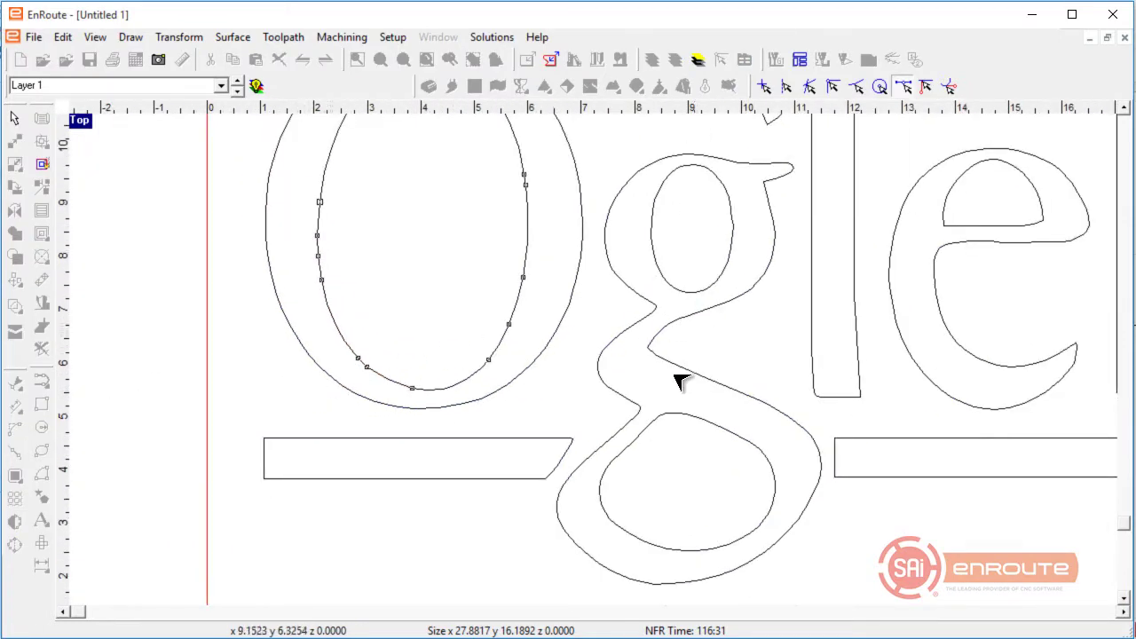
pyautogui.moveTo(812, 383); pyautogui.dragTo(522, 395, button='middle')
pyautogui.moveTo(932, 429); pyautogui.dragTo(664, 418, button='middle')
pyautogui.scroll(5, 665, 414)
pyautogui.moveTo(583, 388); pyautogui.dragTo(228, 393, button='middle')
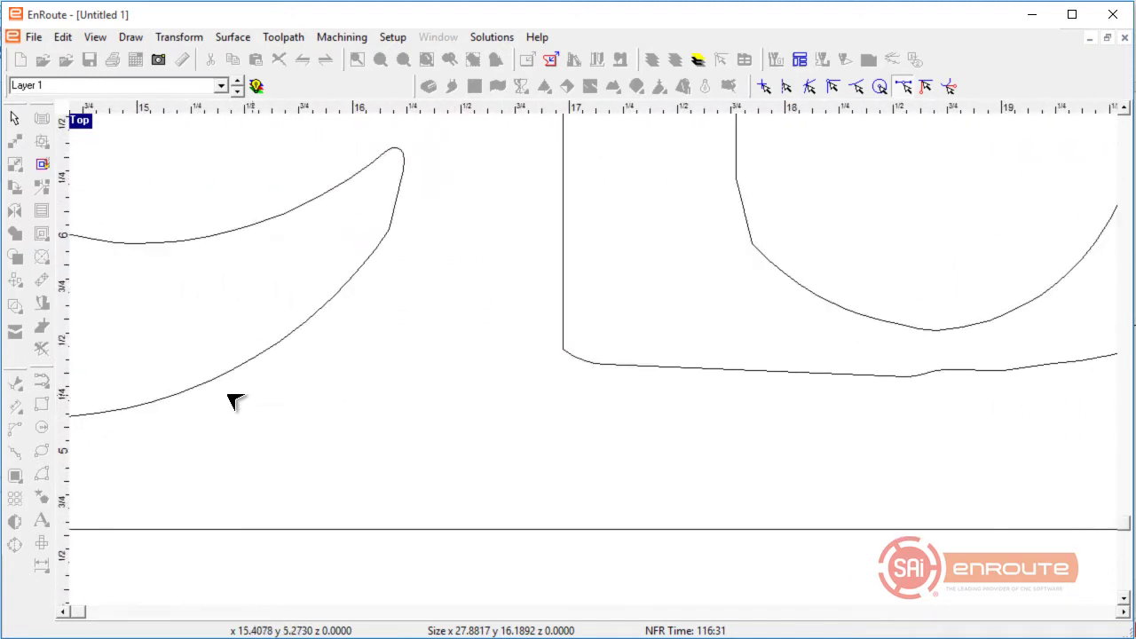
pyautogui.moveTo(787, 385); pyautogui.dragTo(605, 407, button='middle')
pyautogui.moveTo(1087, 302); pyautogui.dragTo(736, 373, button='middle')
pyautogui.rightClick(693, 321)
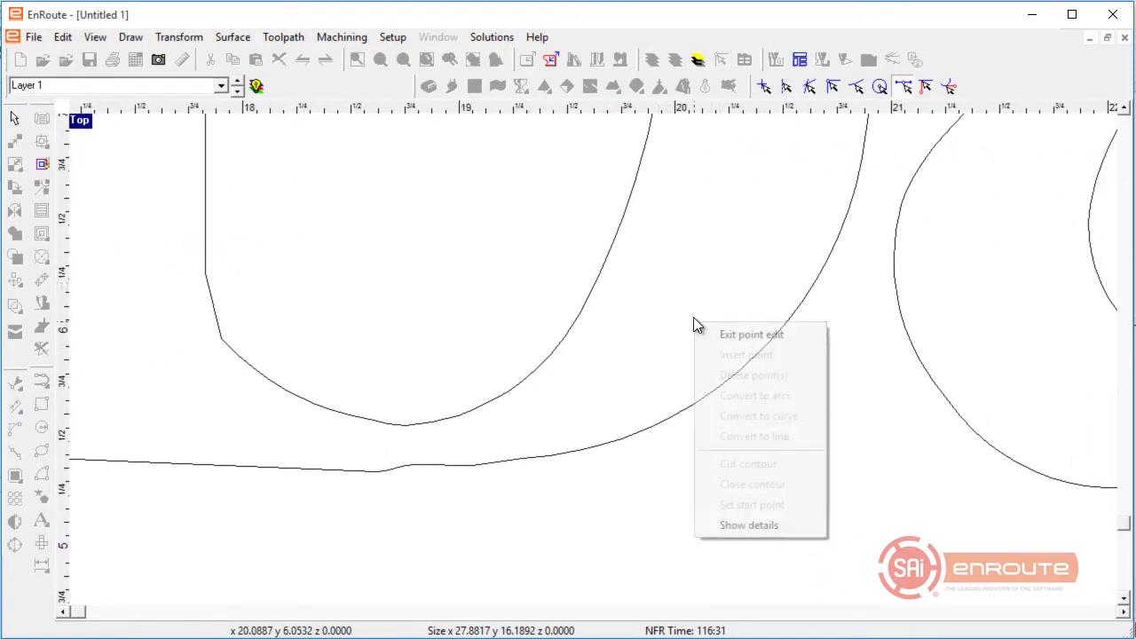
pyautogui.click(738, 335)
# Step: Refit the rough bottom of the letter b's inner contour with a smooth curve spanning from its left side to its right side
pyautogui.scroll(-2, 696, 352)
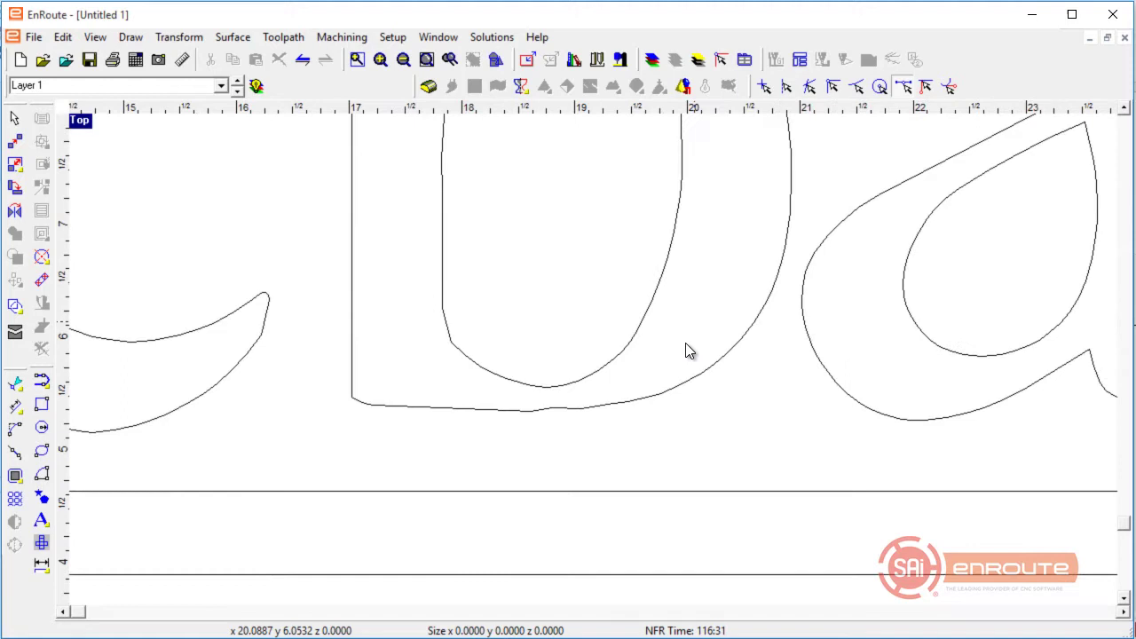
pyautogui.moveTo(668, 355); pyautogui.dragTo(638, 381, button='middle')
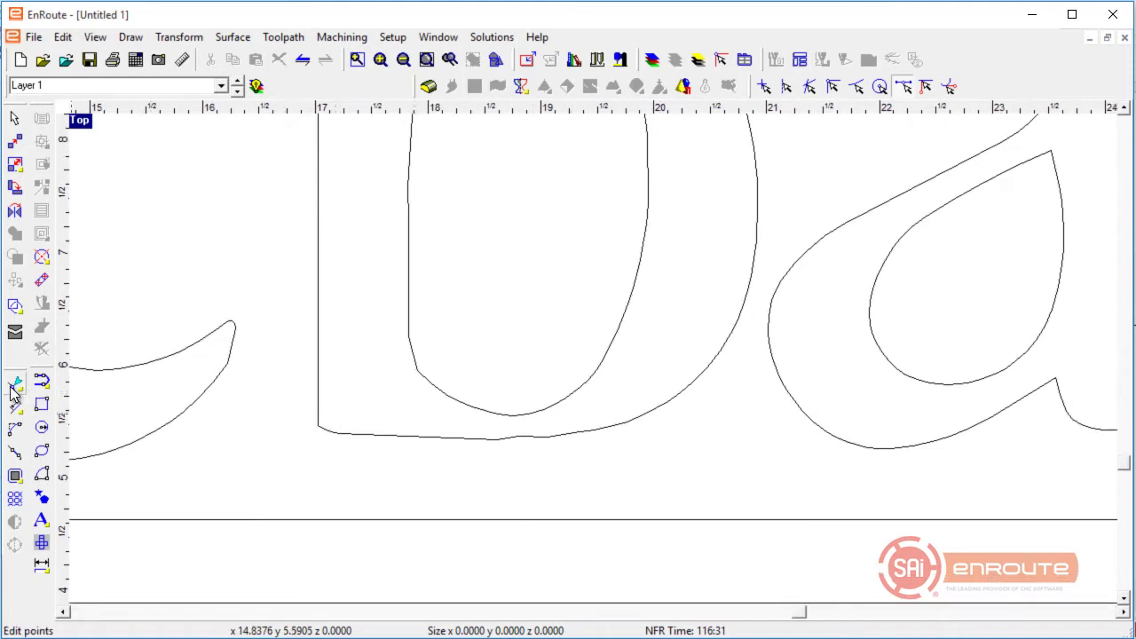
pyautogui.moveTo(18, 390); pyautogui.dragTo(105, 387)
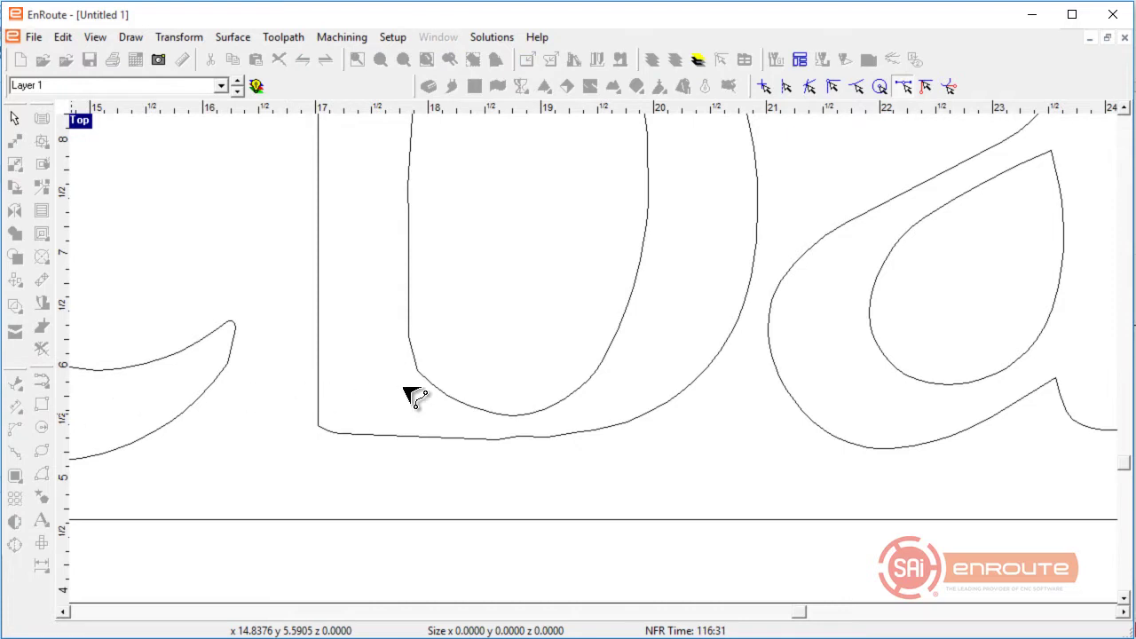
pyautogui.click(409, 334)
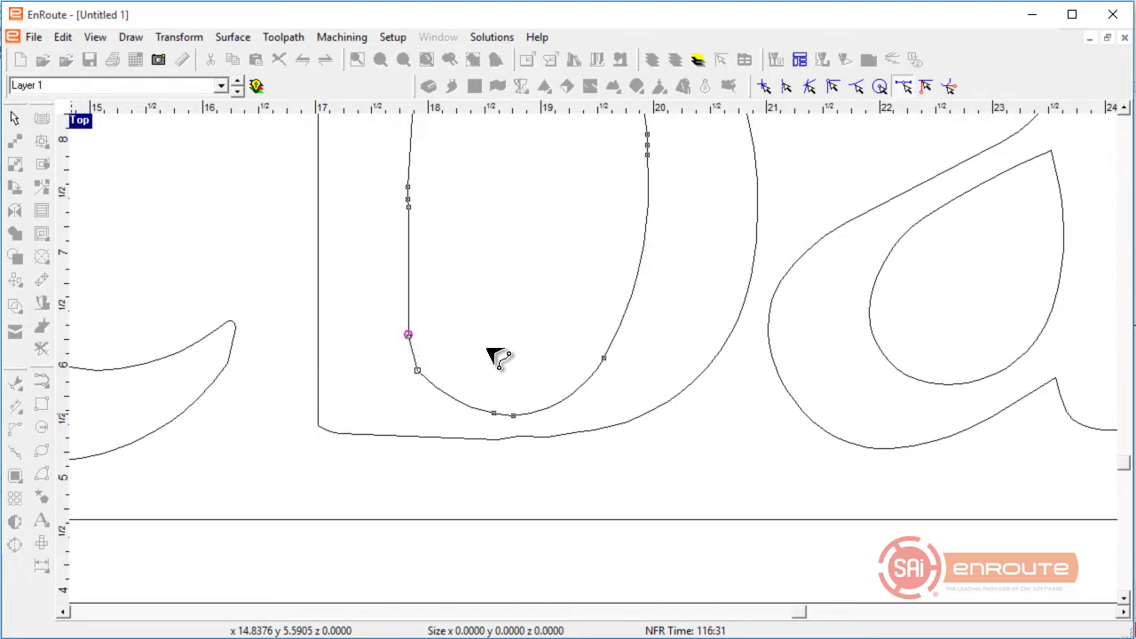
pyautogui.click(627, 307)
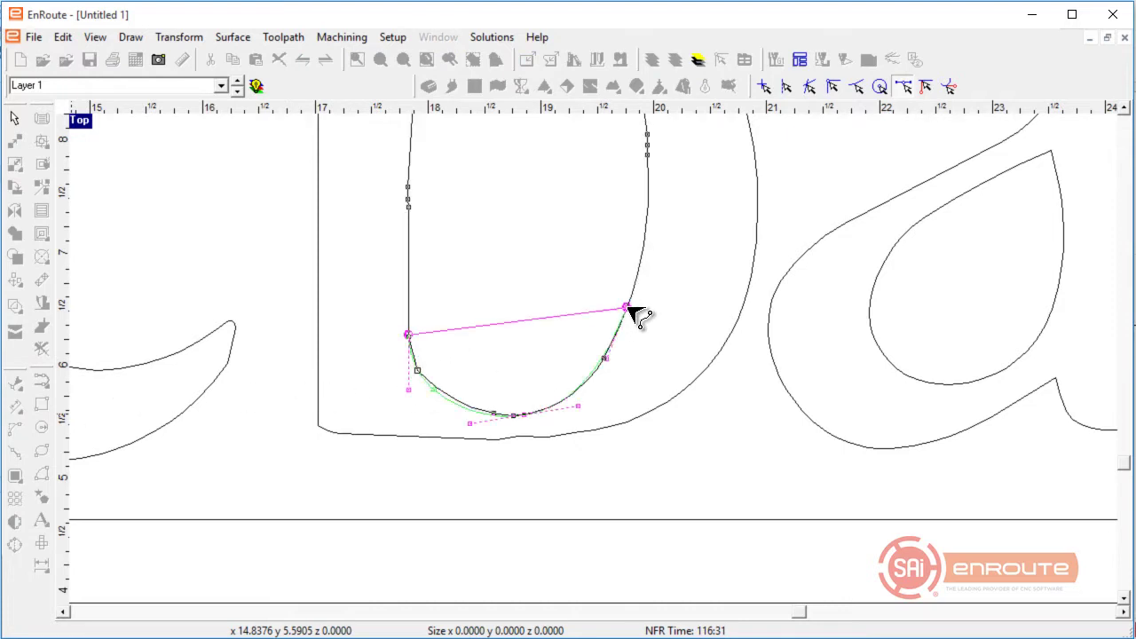
pyautogui.click(416, 328)
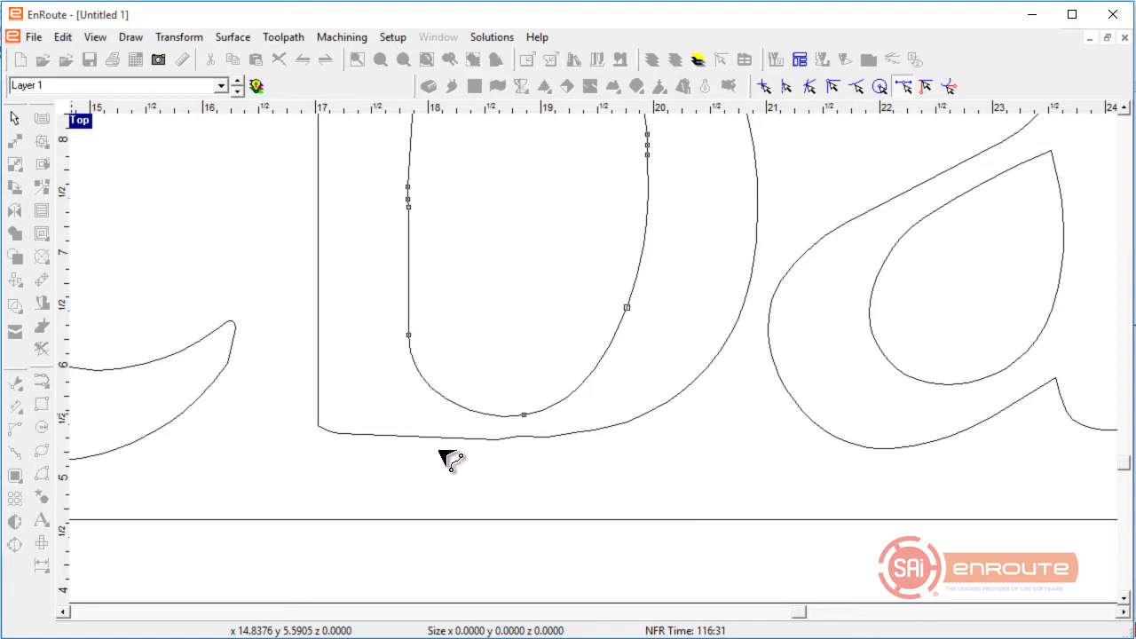
# Step: Refit the upper arch of the letter b's inner contour with a smooth curve between its two sides
pyautogui.scroll(-3, 437, 451)
pyautogui.scroll(2, 449, 301)
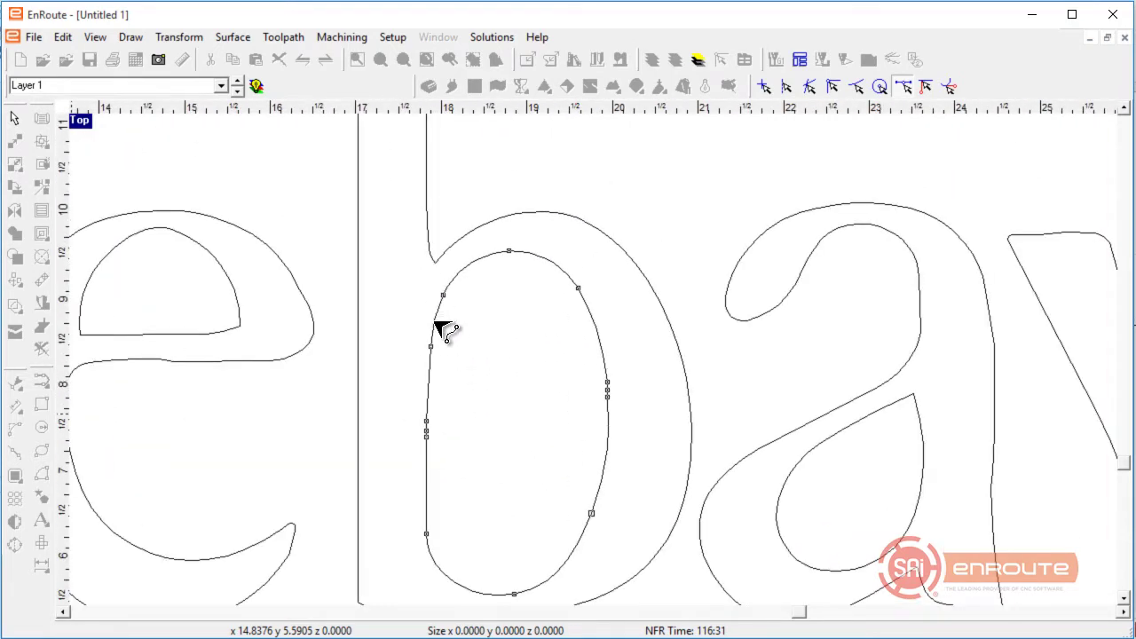
pyautogui.click(427, 417)
pyautogui.click(608, 411)
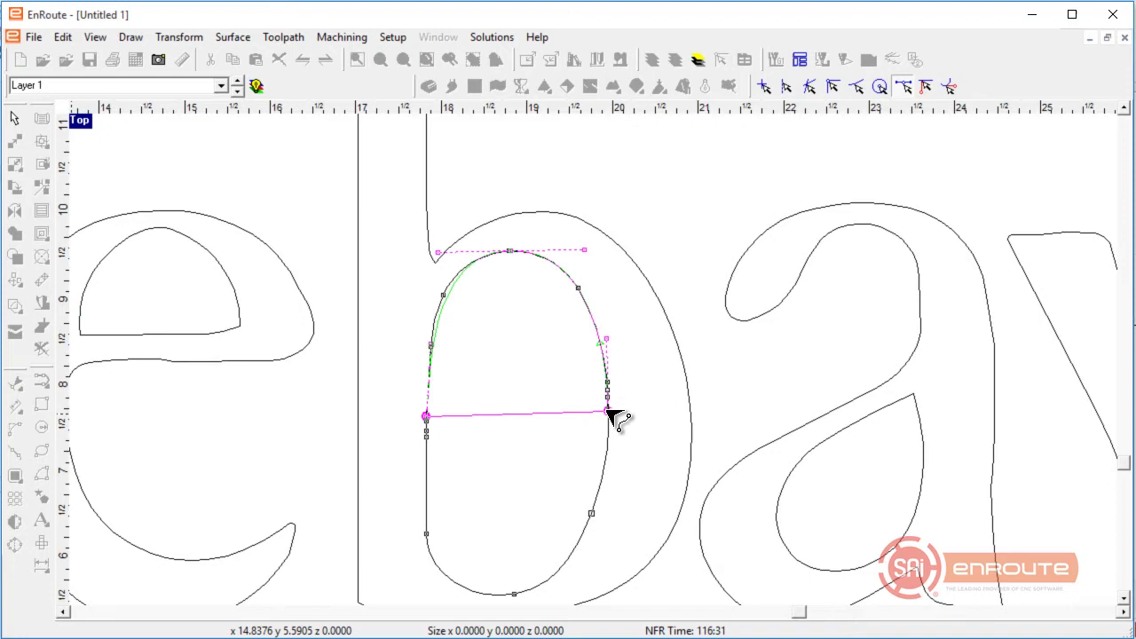
pyautogui.click(617, 415)
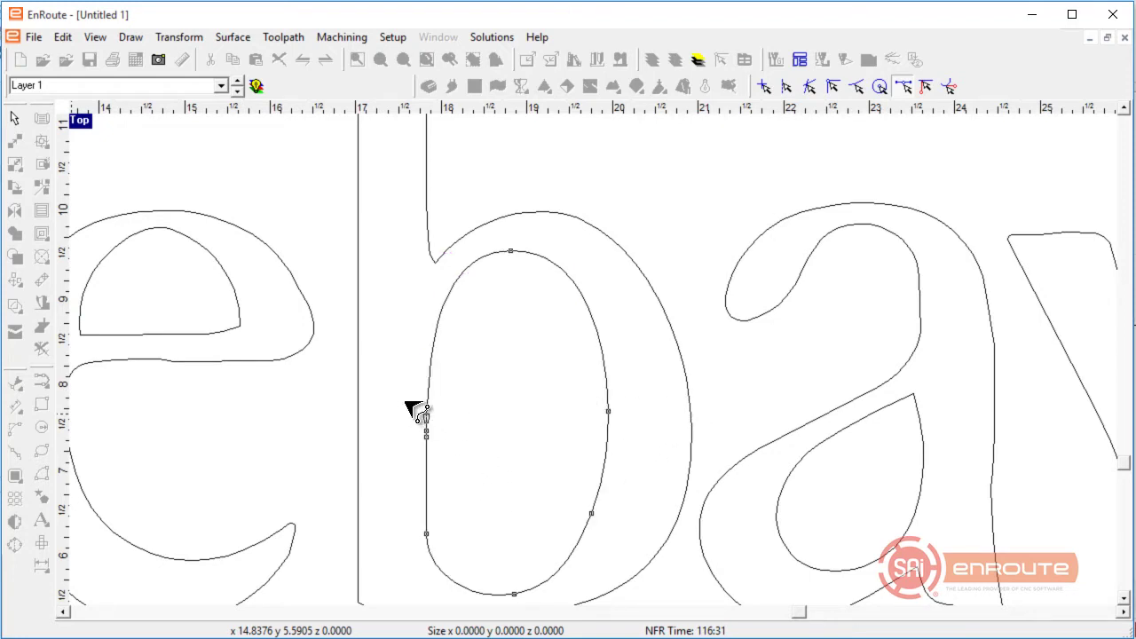
# Step: Refit the left outer side of the letter e with a smooth curve from its top to its bottom
pyautogui.scroll(-2, 403, 399)
pyautogui.scroll(-1, 410, 406)
pyautogui.scroll(5, 266, 466)
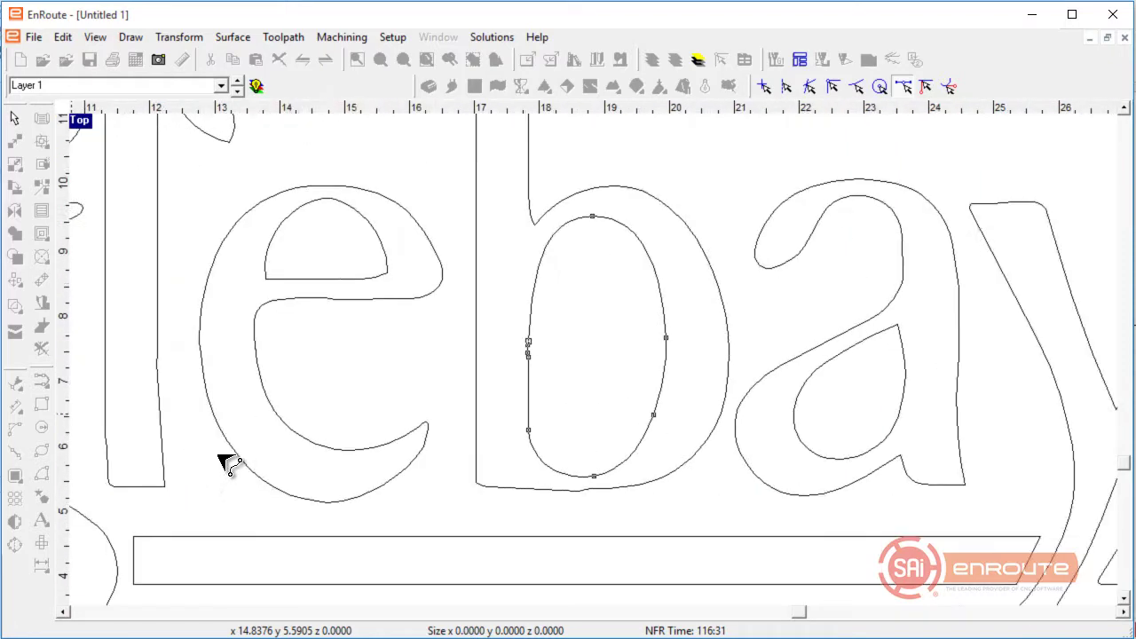
pyautogui.scroll(-3, 286, 435)
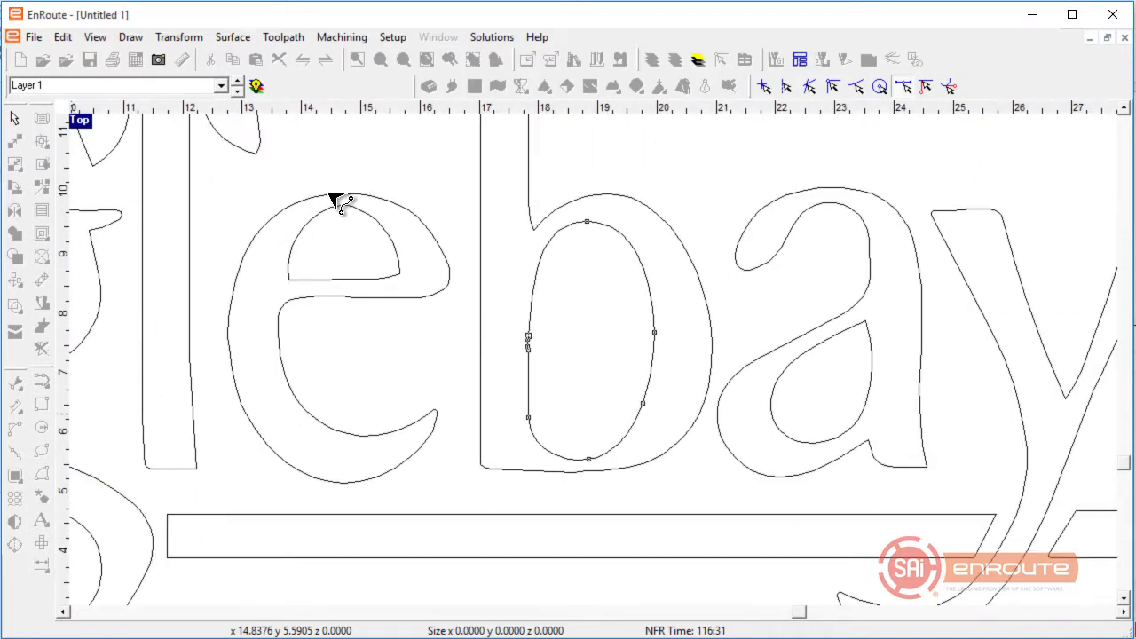
pyautogui.click(330, 193)
pyautogui.click(343, 482)
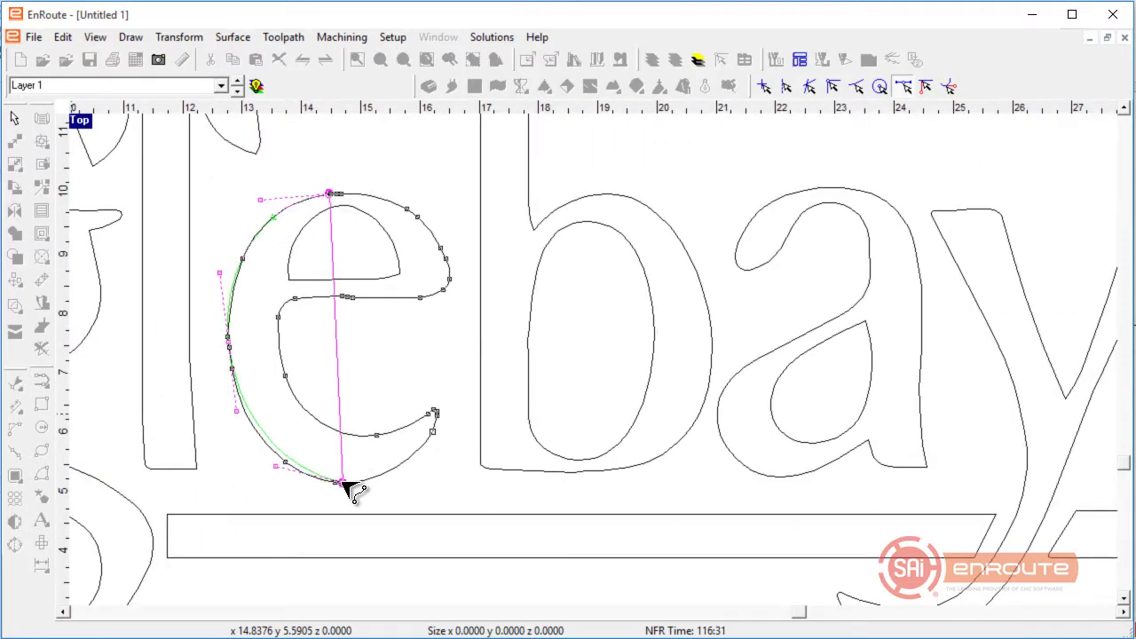
pyautogui.click(343, 482)
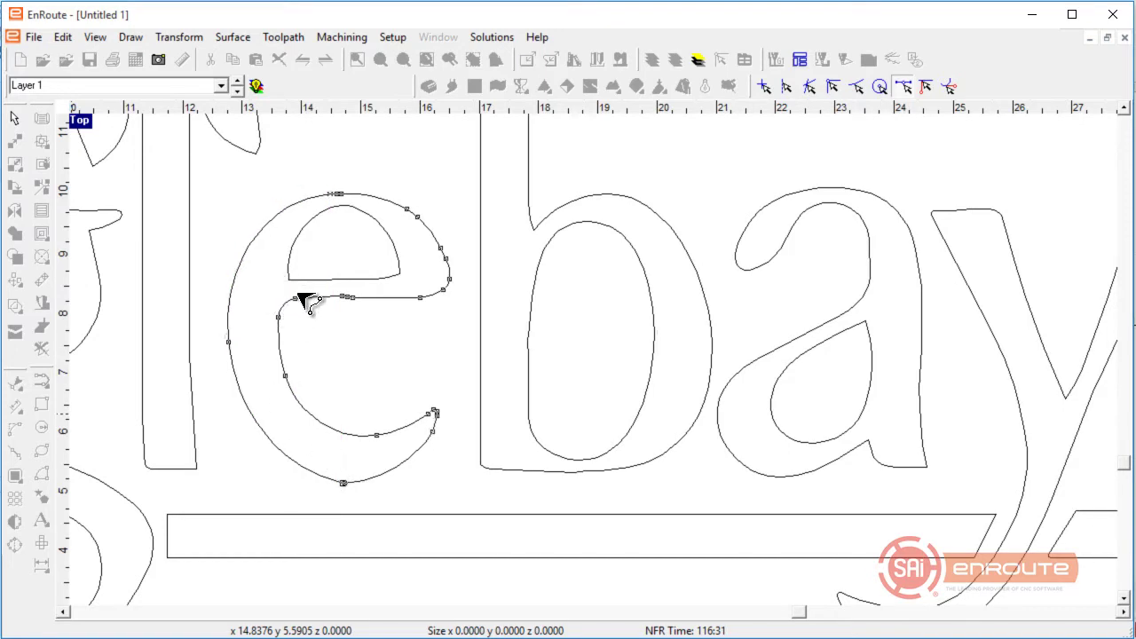
# Step: Refit the inner arch of the letter a's upper hook with a smooth curve down to the right side above its bowl
pyautogui.scroll(-2, 406, 376)
pyautogui.scroll(4, 684, 393)
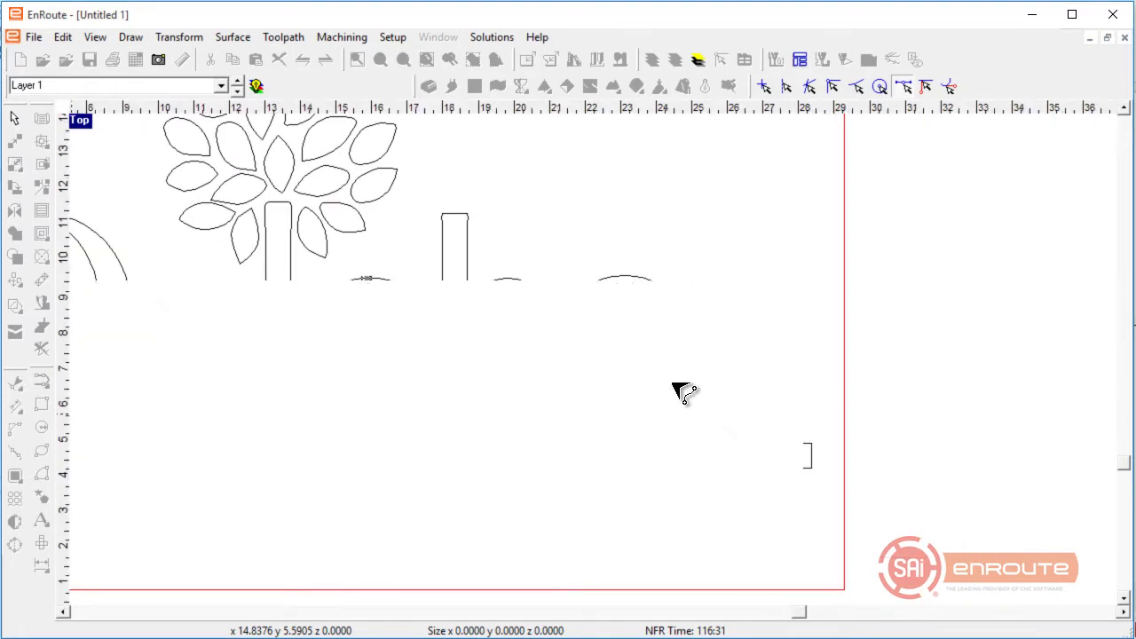
pyautogui.scroll(-1, 835, 396)
pyautogui.scroll(-1, 714, 443)
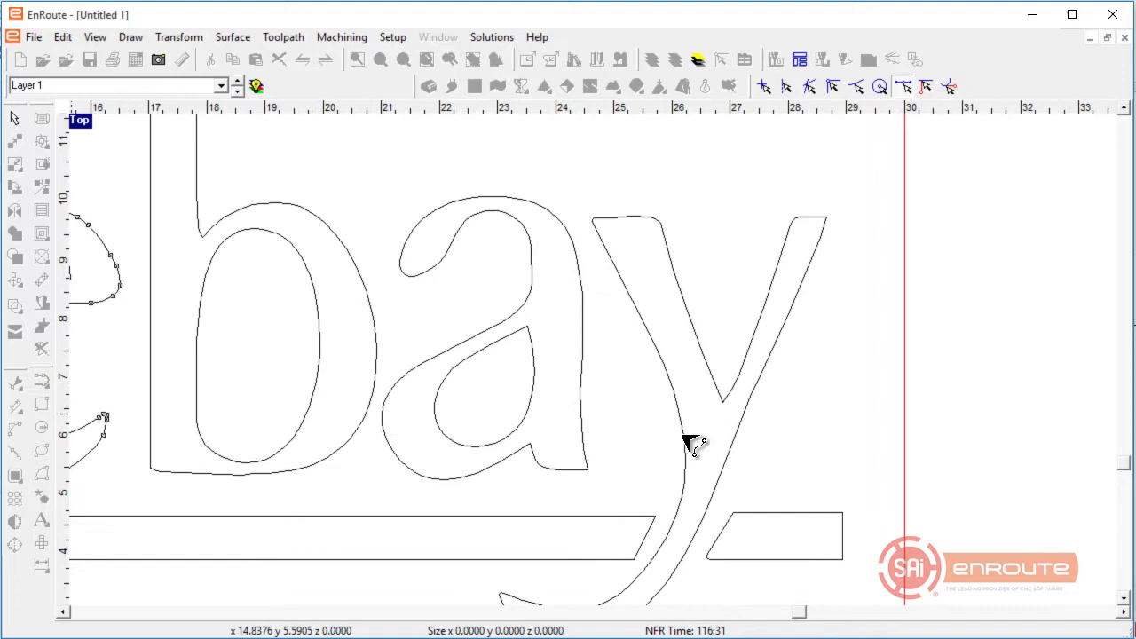
pyautogui.click(460, 258)
pyautogui.click(448, 249)
pyautogui.click(528, 293)
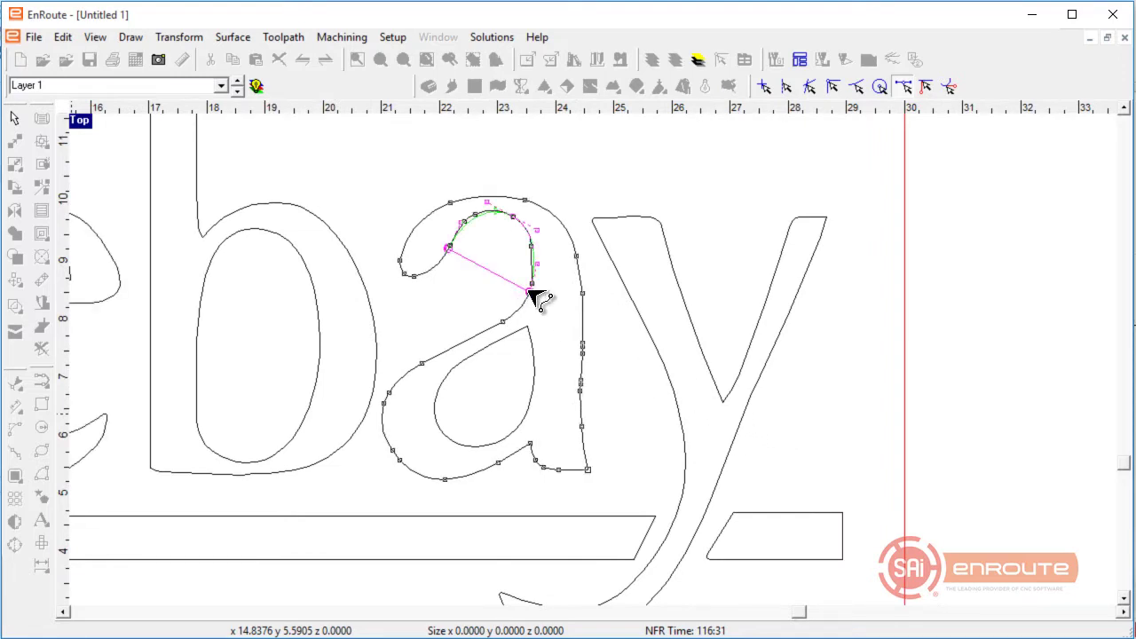
pyautogui.click(529, 291)
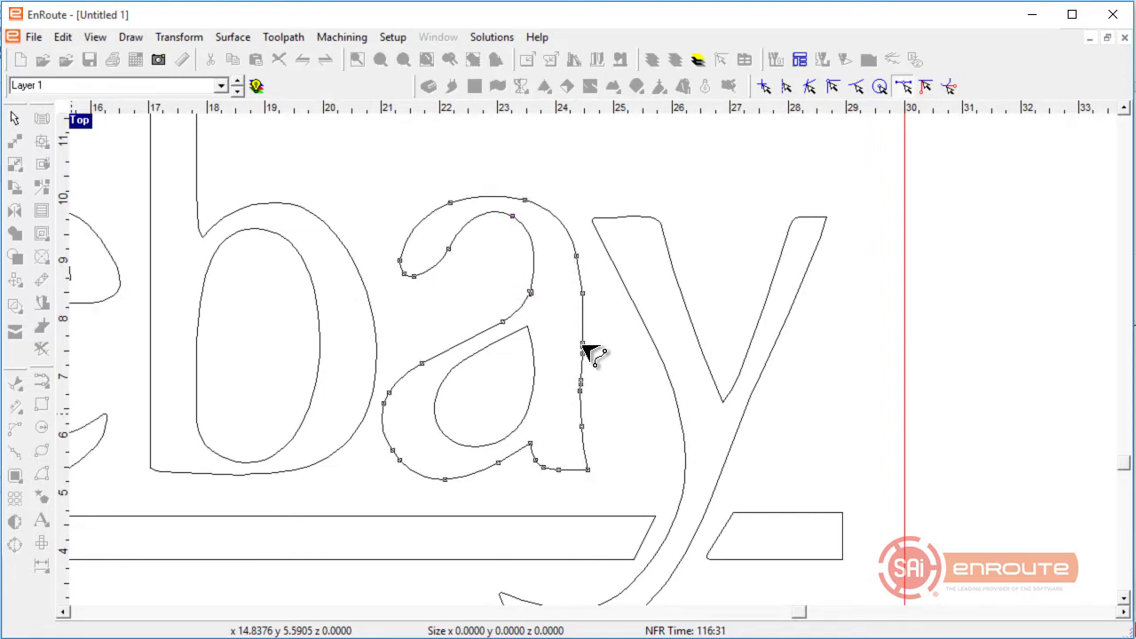
# Step: Refit the letter a's outer right side with a smooth curve from its upper arch to the foot, and leave the curve fitting
pyautogui.click(525, 199)
pyautogui.click(589, 467)
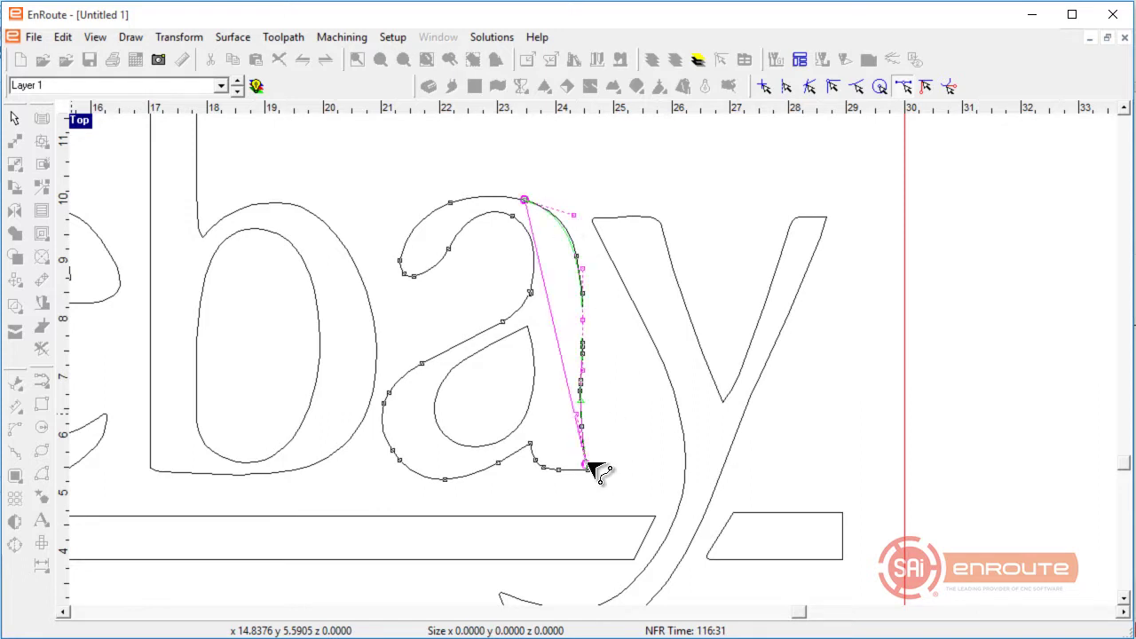
pyautogui.click(591, 468)
pyautogui.rightClick(475, 519)
pyautogui.rightClick(516, 507)
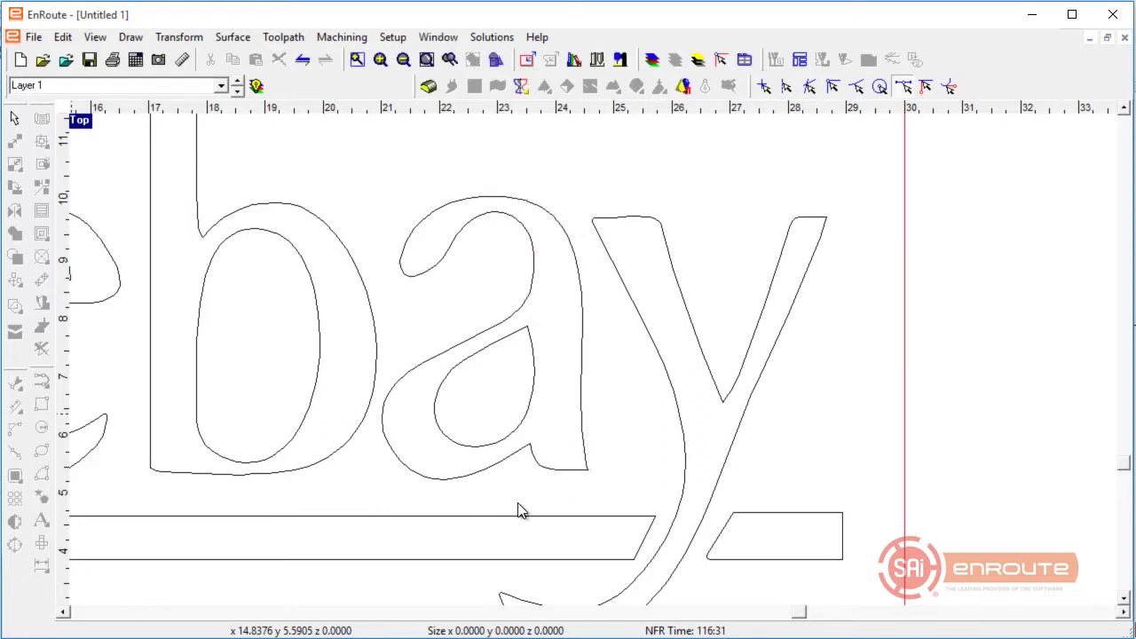
# Step: Scale all logo contours down proportionally about their centre to about 23.24 by 13.50, and clear the selection
pyautogui.scroll(-1, 815, 478)
pyautogui.scroll(-2, 818, 478)
pyautogui.moveTo(234, 231); pyautogui.dragTo(898, 594)
pyautogui.moveTo(799, 260); pyautogui.dragTo(760, 278)
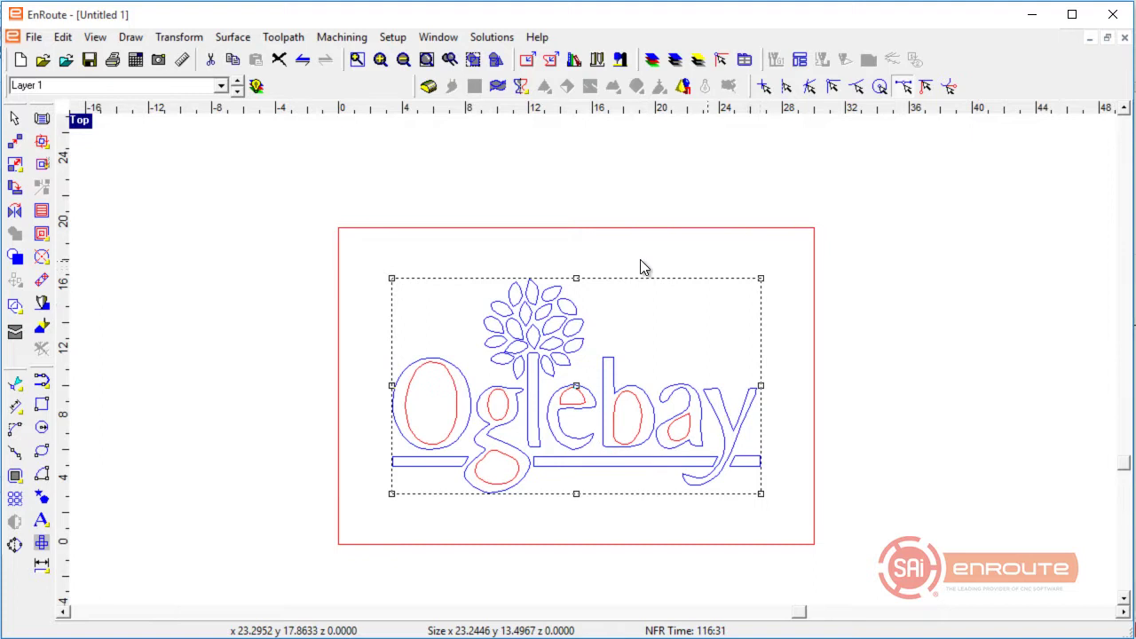
pyautogui.click(375, 261)
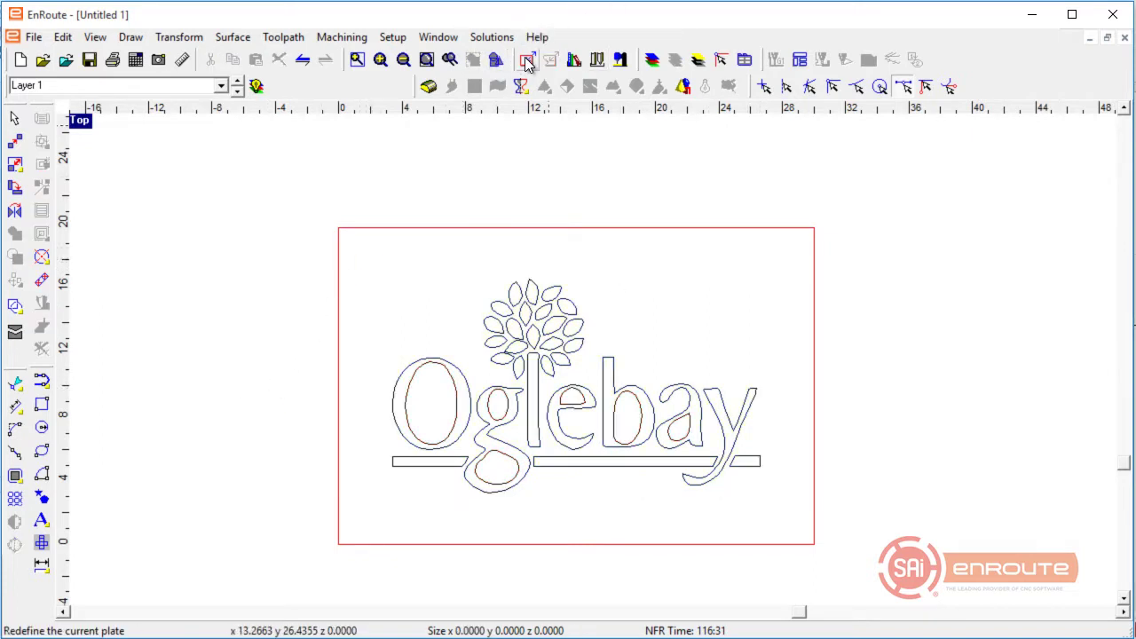
# Step: Start a square-cornered rectangle for the border and set its width to 28 and its height to 18
pyautogui.click(527, 61)
pyautogui.click(597, 152)
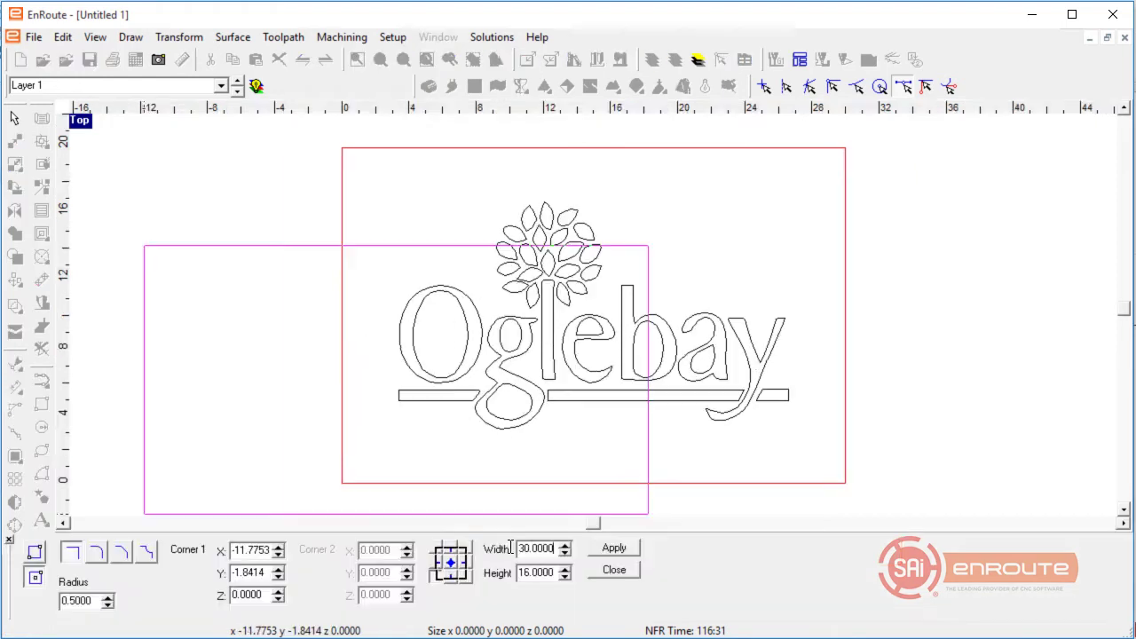
pyautogui.moveTo(555, 549); pyautogui.dragTo(477, 538)
pyautogui.write('28')
pyautogui.press('Tab')
pyautogui.write('18')
pyautogui.press('Tab')
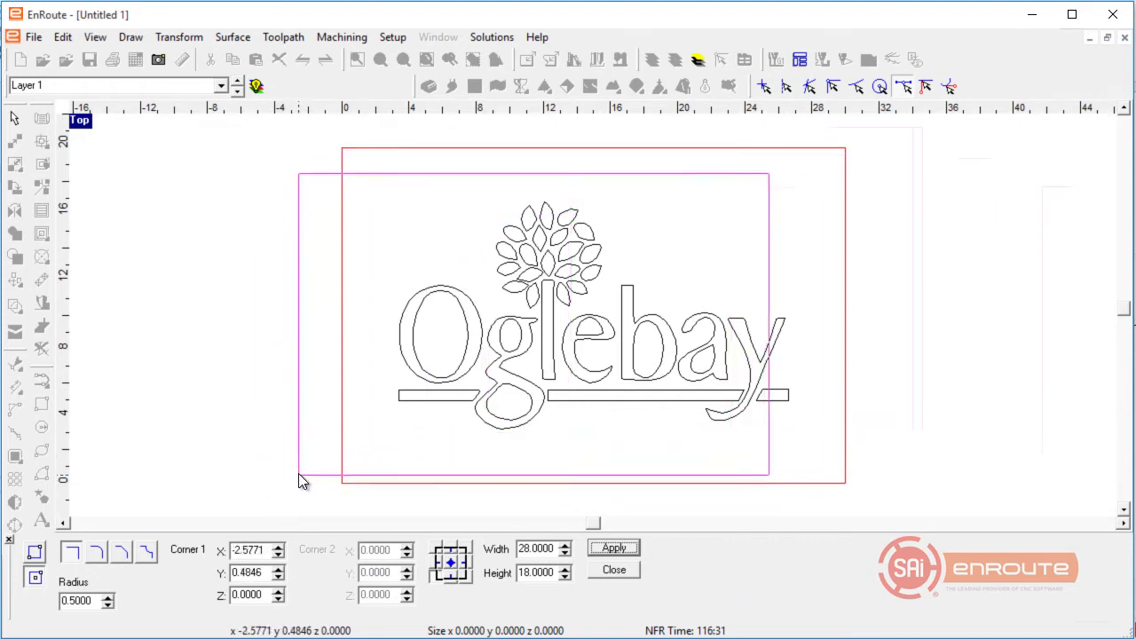
# Step: Place the border rectangle's lower-left corner at X 1, Y 1, create it around the logo, and finish rectangle drawing
pyautogui.moveTo(265, 550); pyautogui.dragTo(196, 549)
pyautogui.press('Tab')
pyautogui.write('1')
pyautogui.press('Tab')
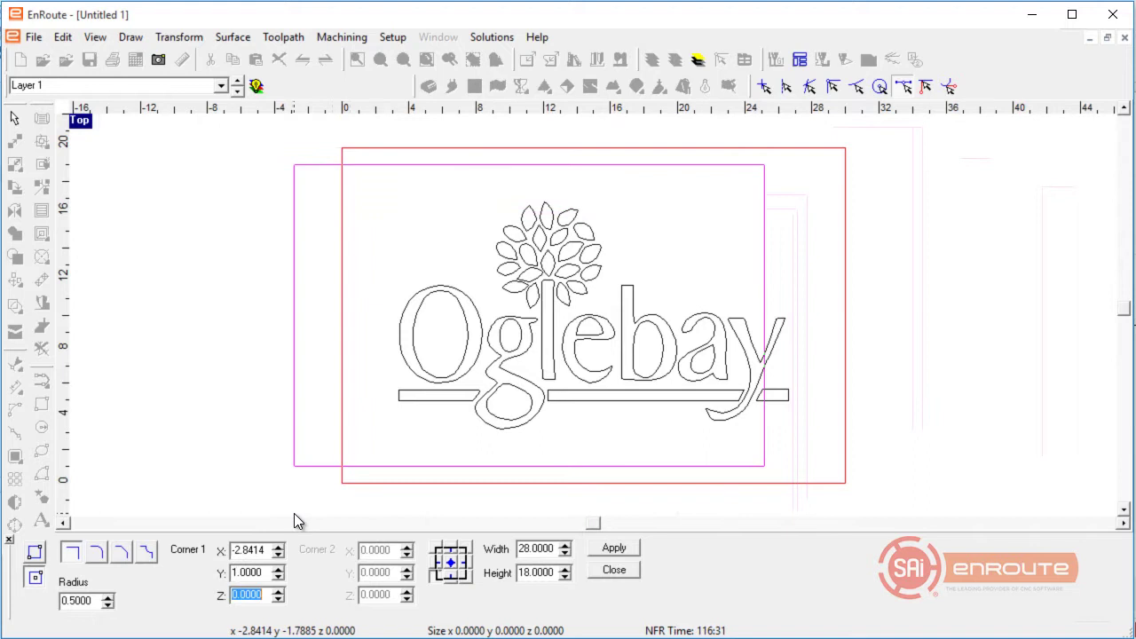
pyautogui.moveTo(268, 551); pyautogui.dragTo(177, 547)
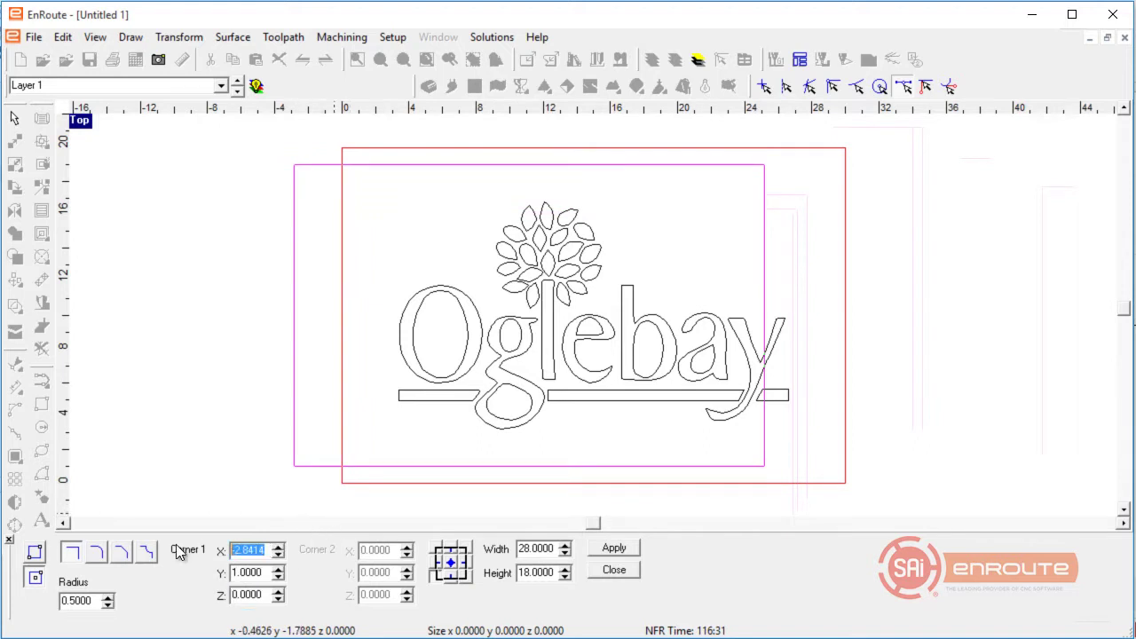
pyautogui.write('1')
pyautogui.press('Tab')
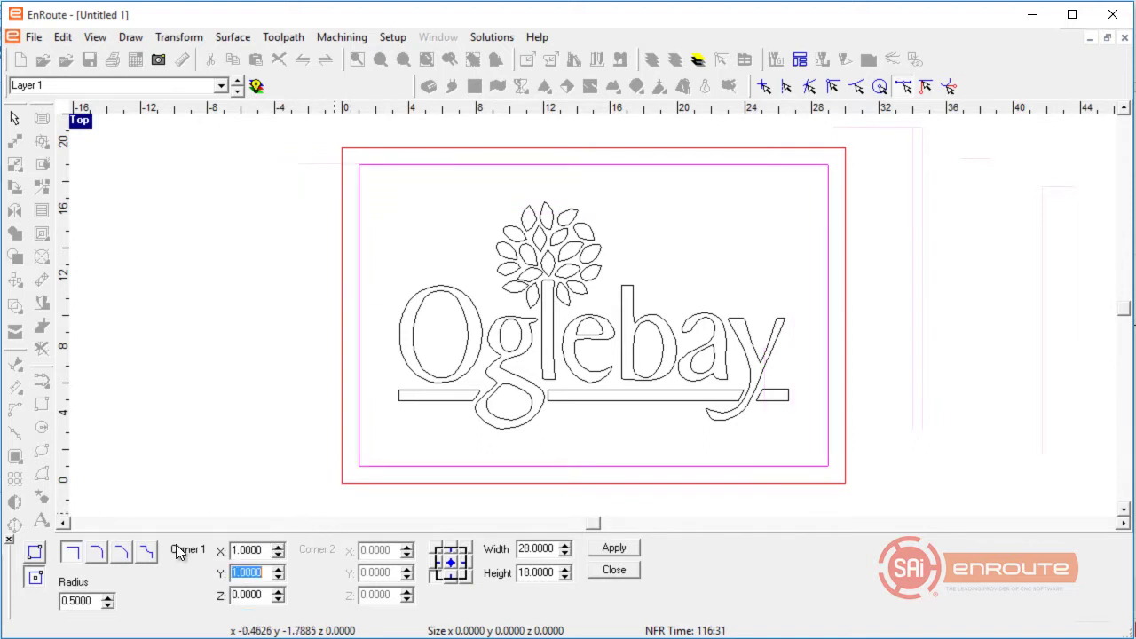
pyautogui.click(631, 546)
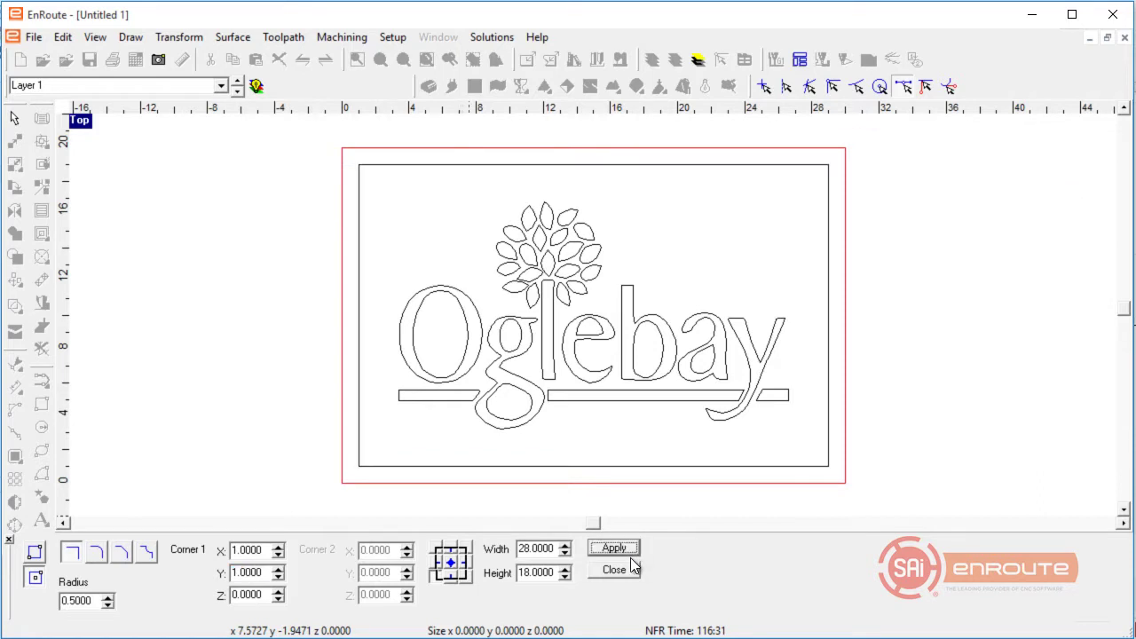
pyautogui.click(624, 570)
pyautogui.rightClick(559, 509)
pyautogui.click(510, 526)
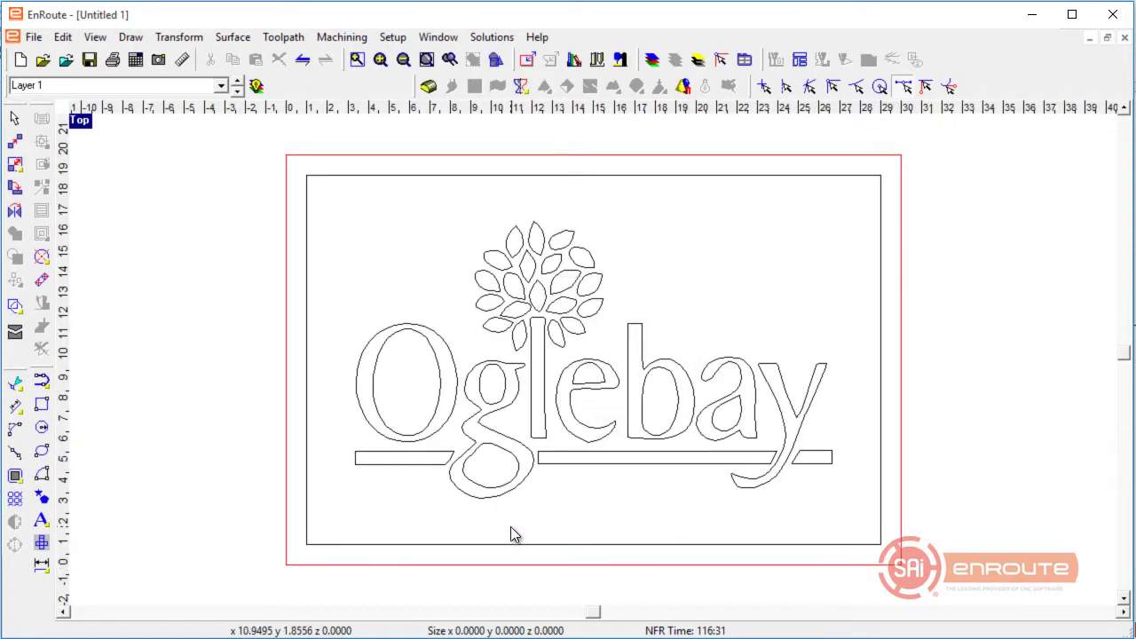
# Step: Apply an Island Fill toolpath to the border and all logo contours using the strategy "Island Fill with 3D Clean Pass 3/8 90D"
pyautogui.moveTo(245, 167); pyautogui.dragTo(932, 572)
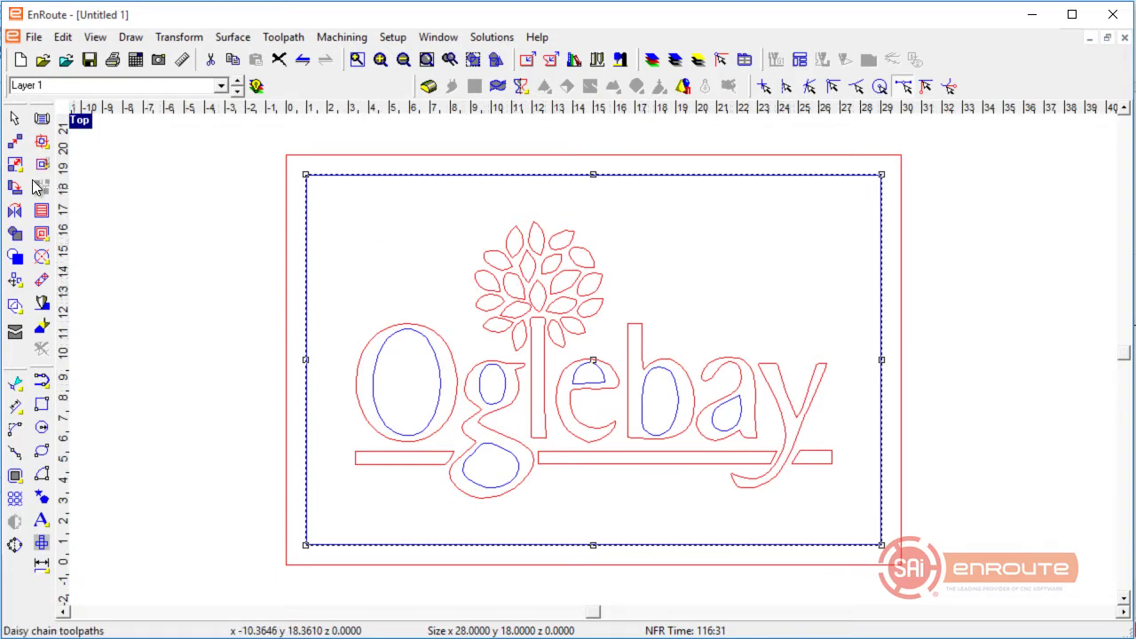
pyautogui.click(283, 37)
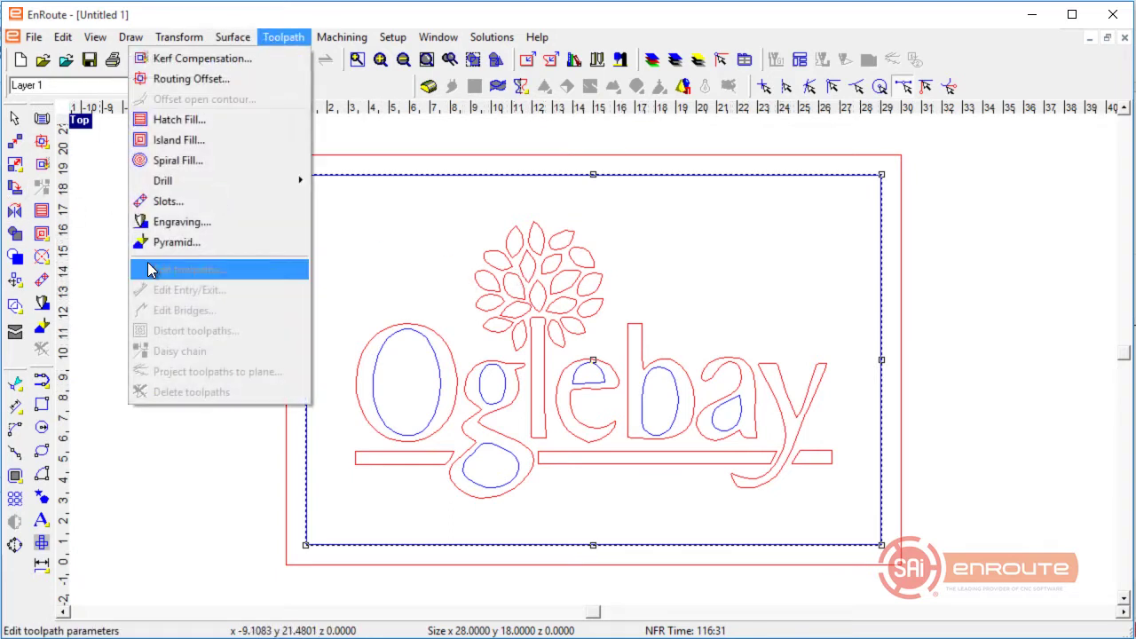
pyautogui.click(168, 140)
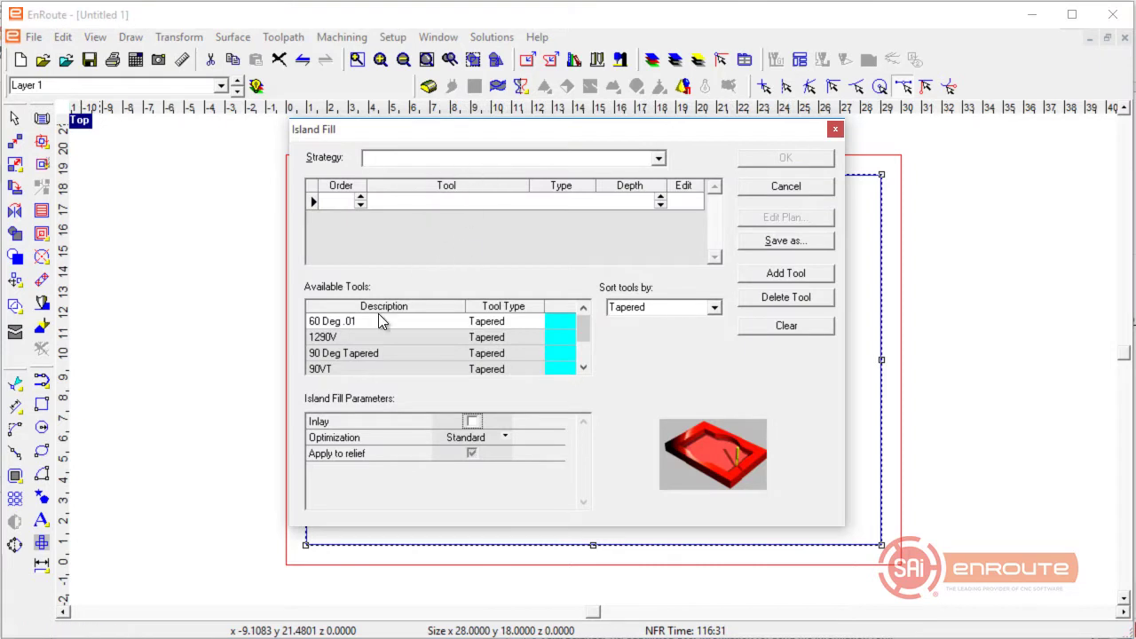
pyautogui.click(662, 159)
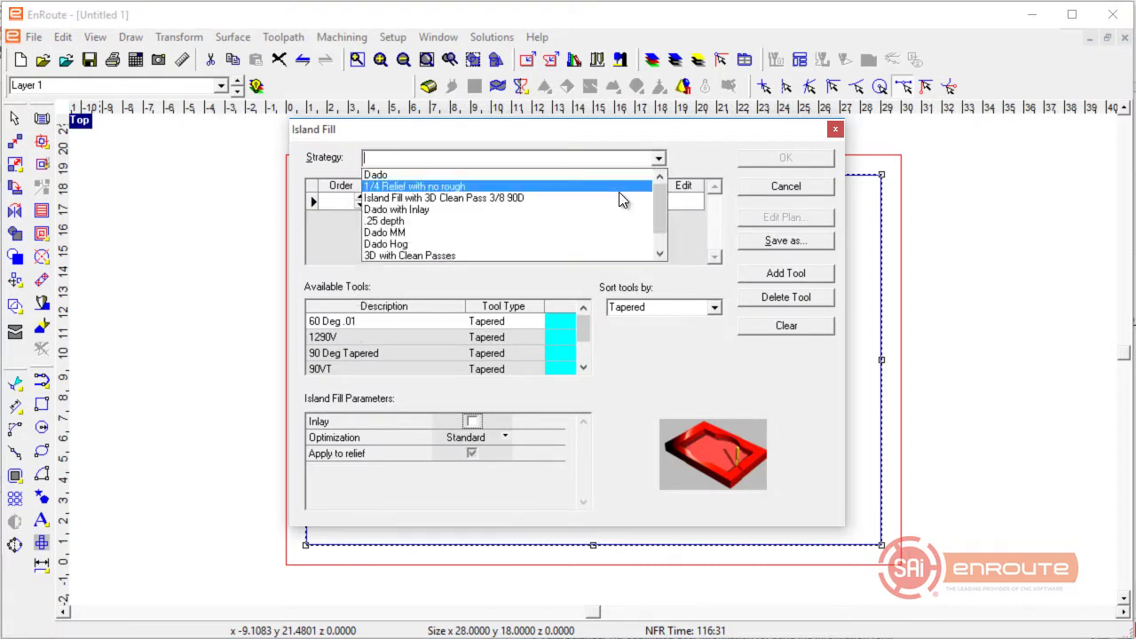
pyautogui.click(616, 194)
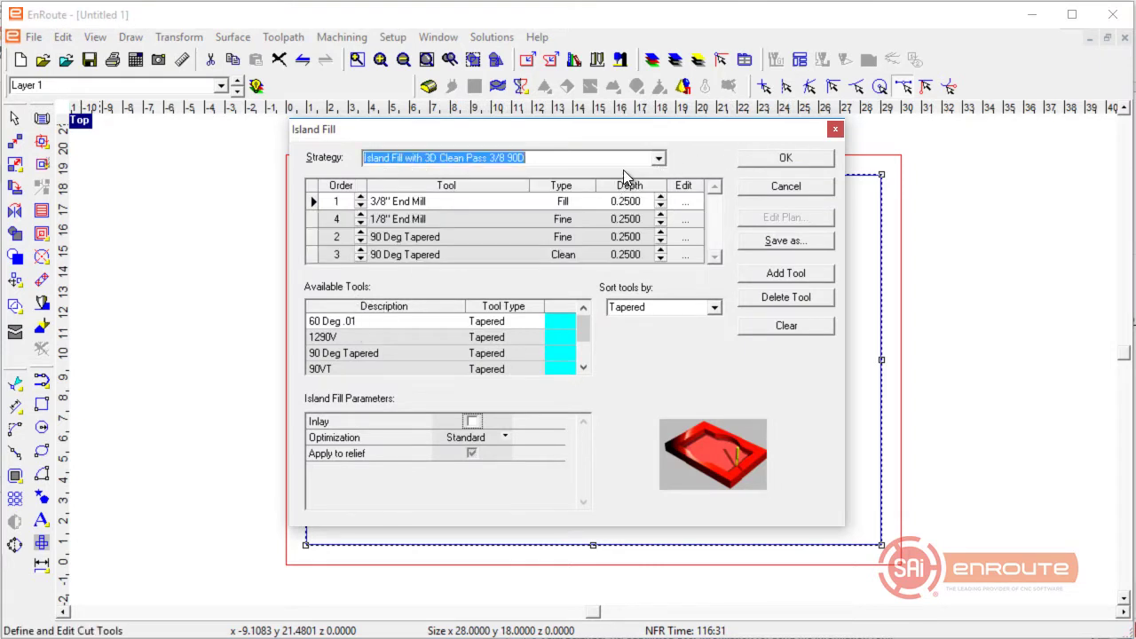
pyautogui.click(782, 159)
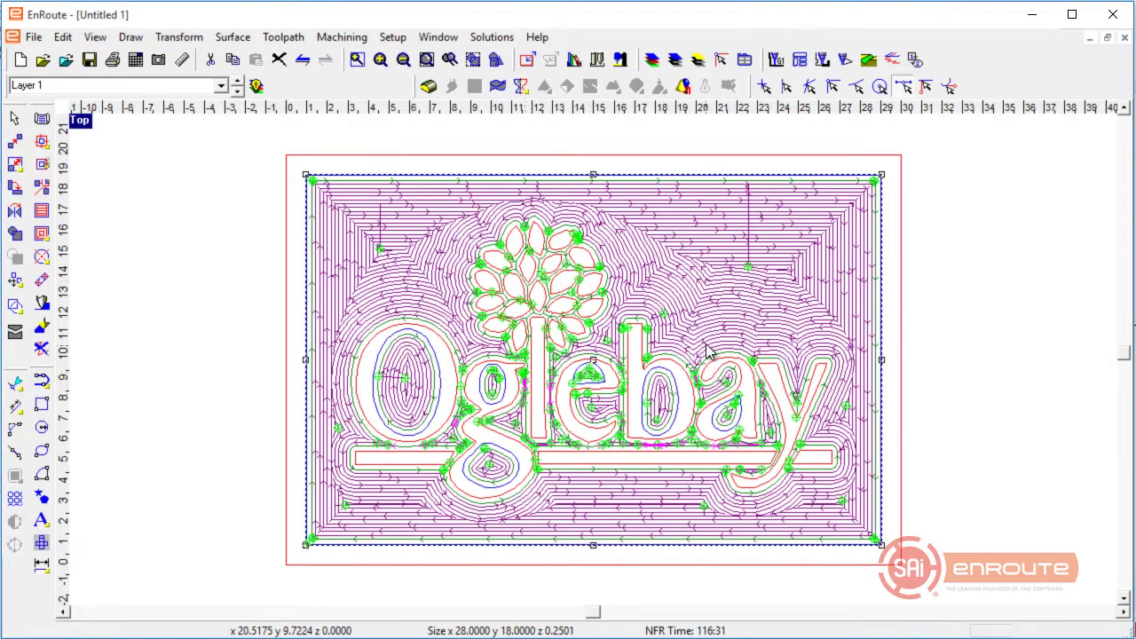
# Step: Review the tools, cut types and depths in the Island Fill toolpath's definition, and close it without changes
pyautogui.scroll(3, 708, 329)
pyautogui.scroll(-2, 603, 309)
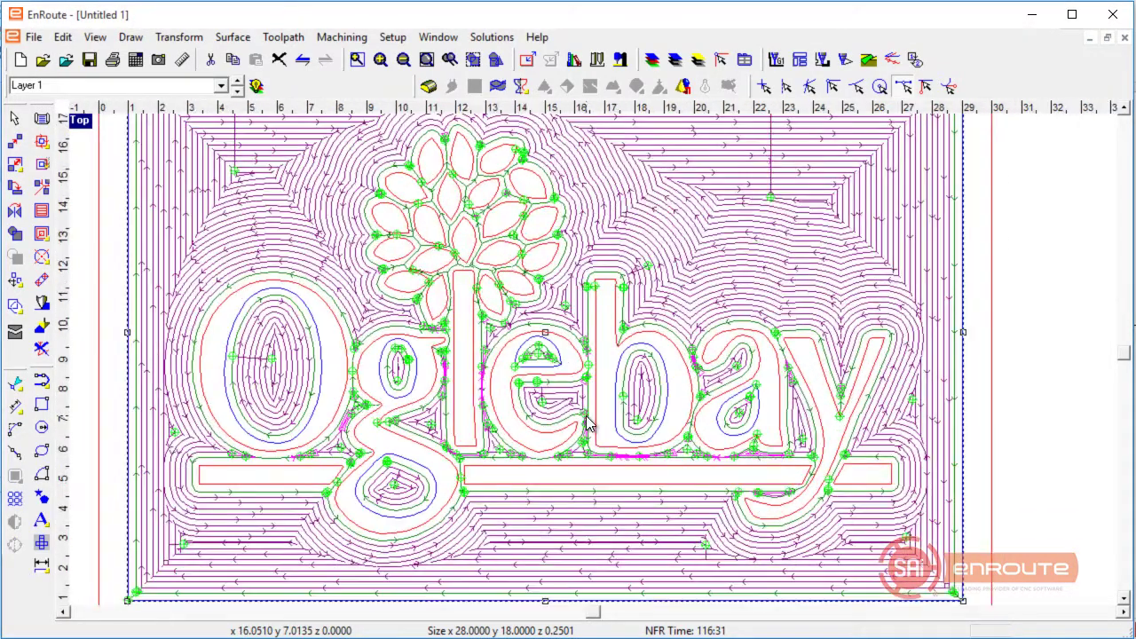
pyautogui.scroll(1, 591, 424)
pyautogui.rightClick(808, 232)
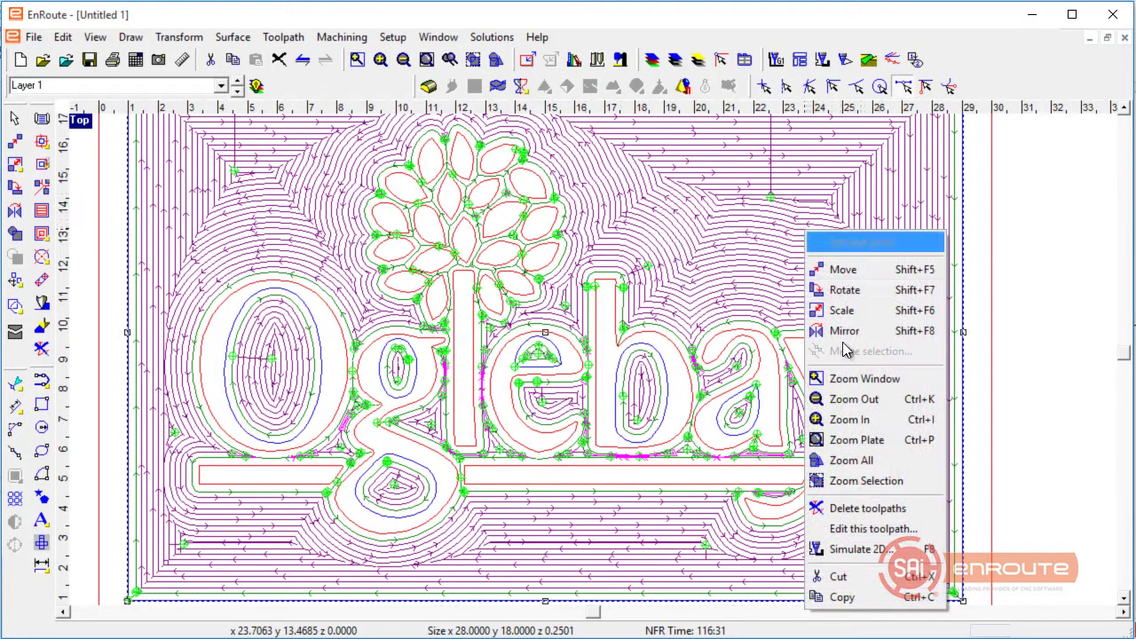
pyautogui.click(830, 529)
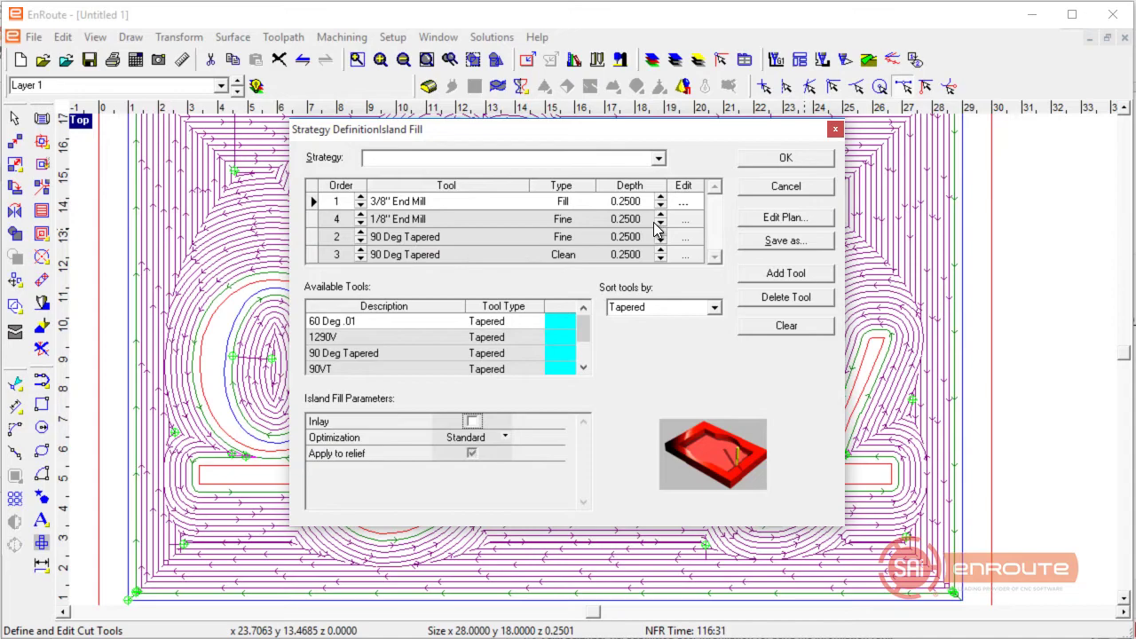
pyautogui.click(835, 132)
# Step: Examine the fine and clean-pass toolpaths in the narrow gaps around the letters g, l and e, and clear the selection
pyautogui.scroll(4, 639, 315)
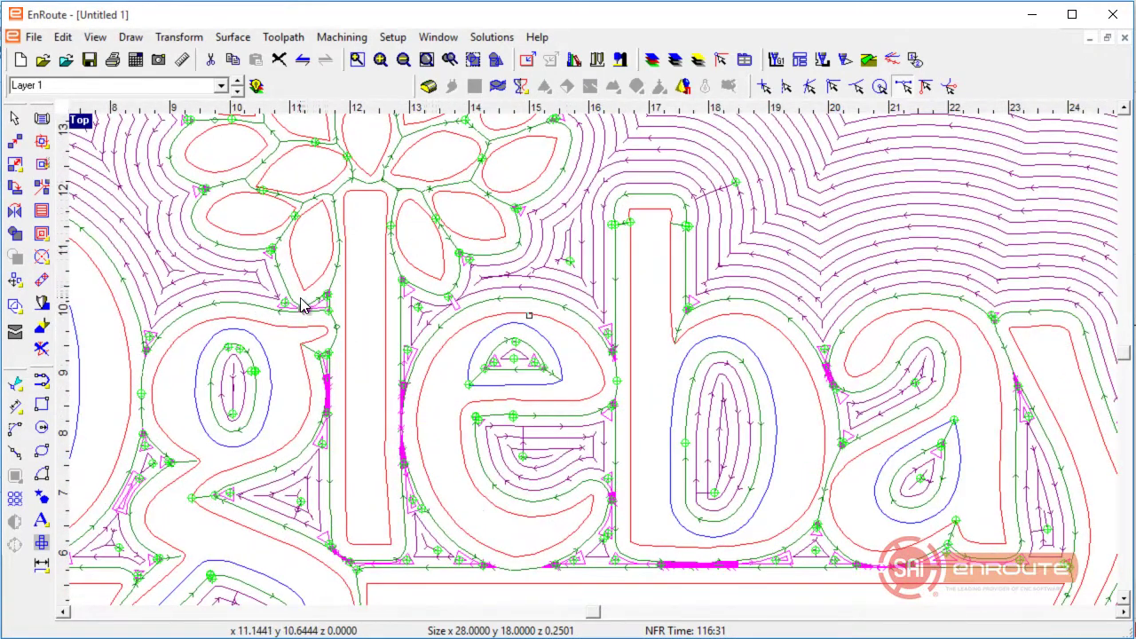
pyautogui.scroll(2, 325, 346)
pyautogui.scroll(-2, 325, 346)
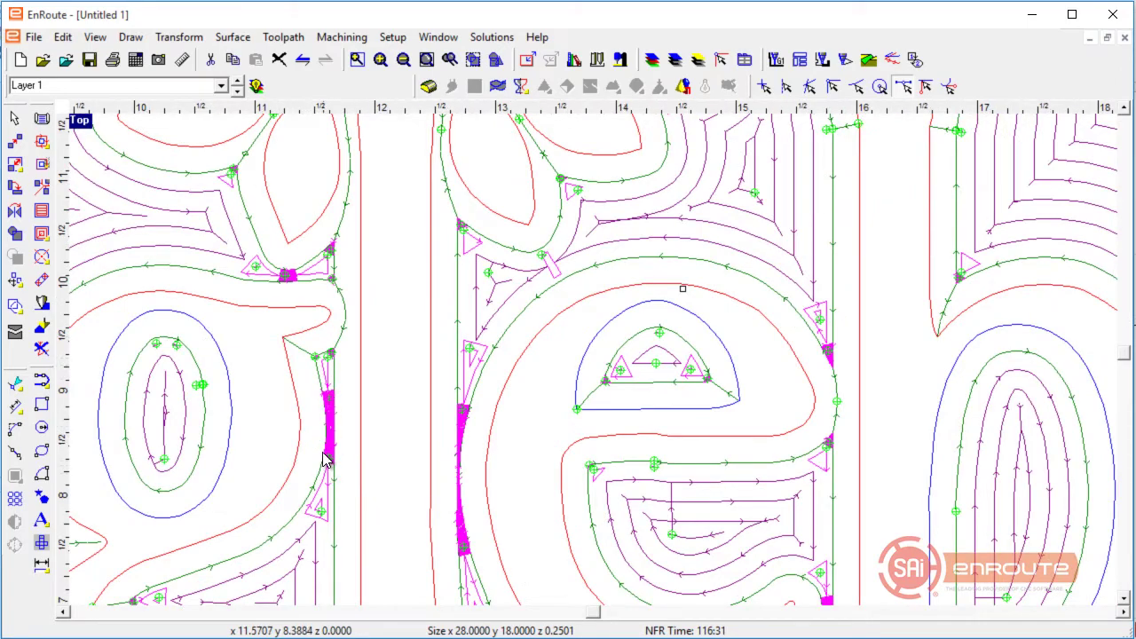
pyautogui.scroll(3, 335, 412)
pyautogui.scroll(-6, 399, 286)
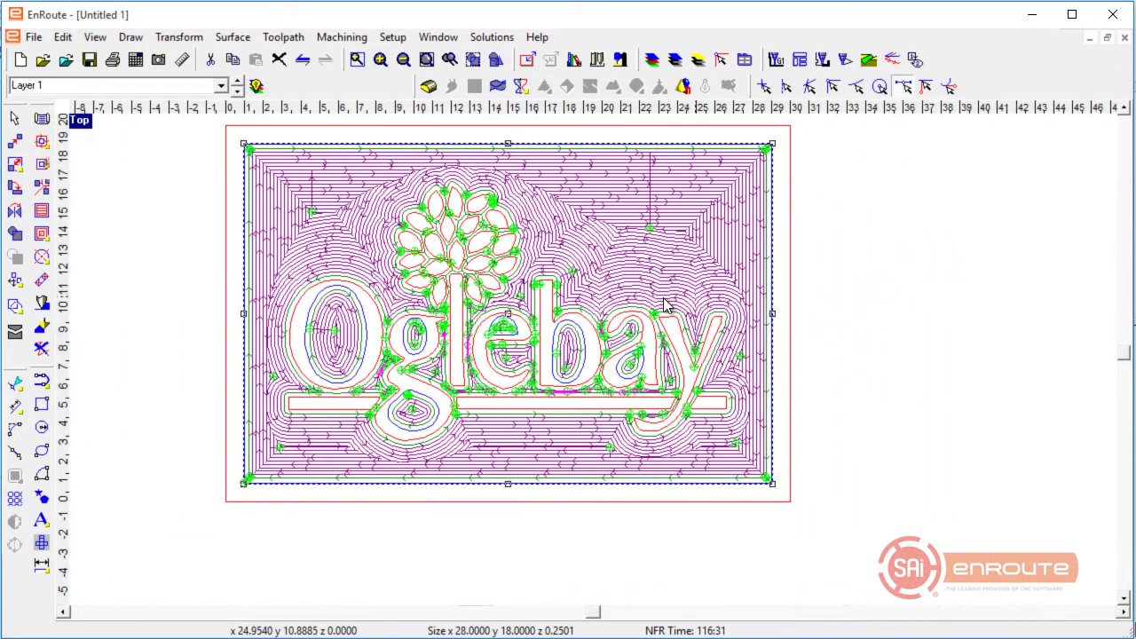
pyautogui.click(889, 284)
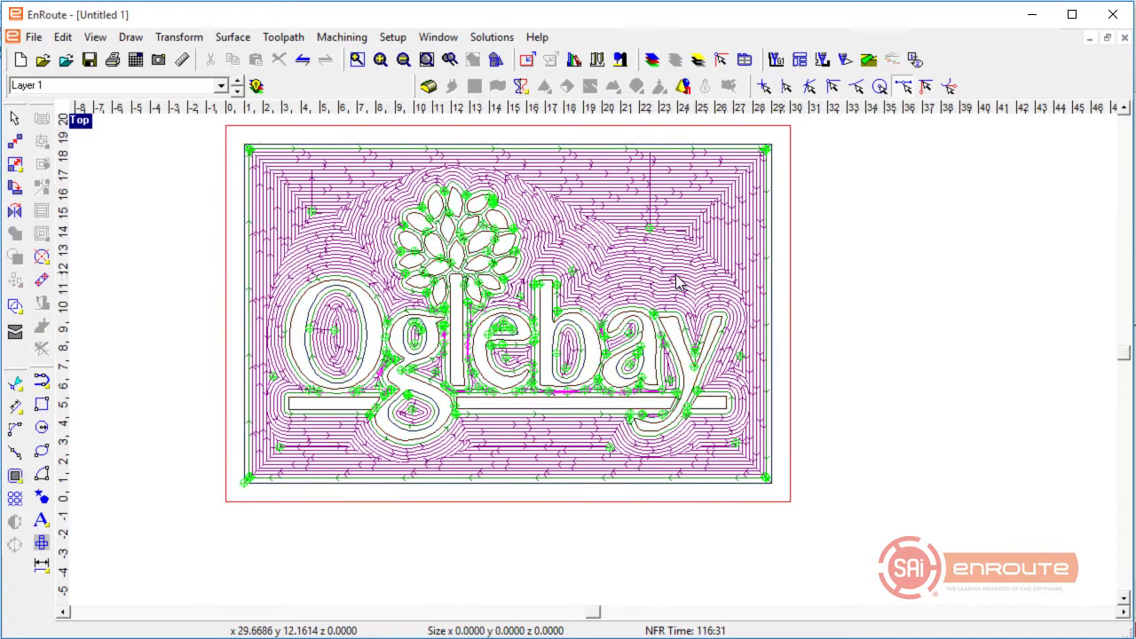
# Step: Draw a 30 by 20 rectangle overlapping the plate's right half, with its lower edge below the plate
pyautogui.click(42, 405)
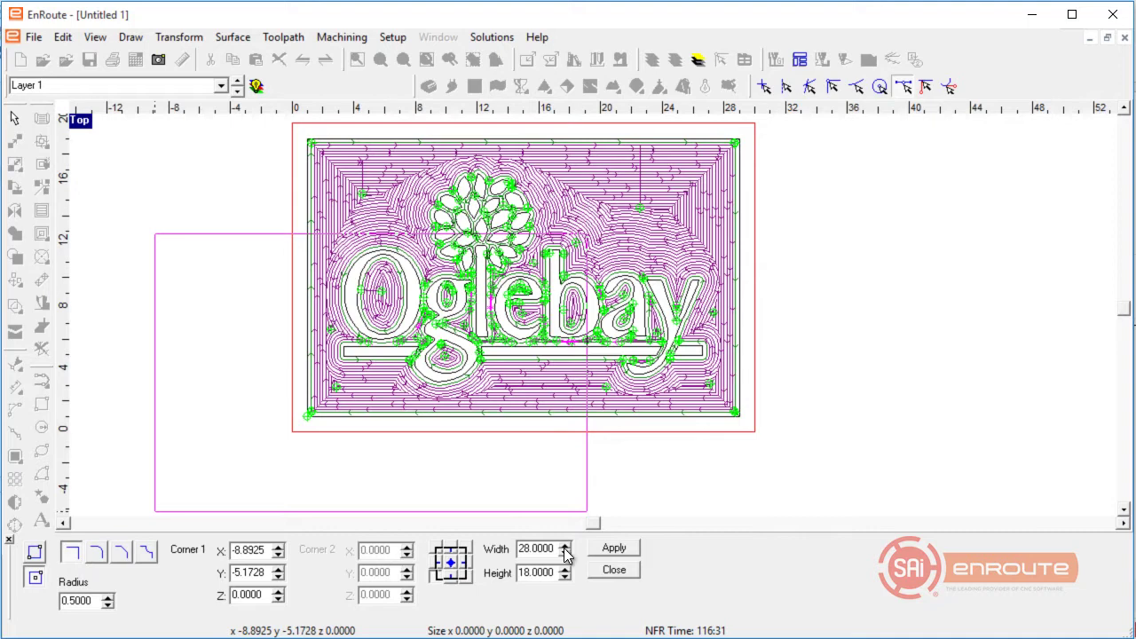
pyautogui.moveTo(557, 548); pyautogui.dragTo(423, 547)
pyautogui.write('30')
pyautogui.press('Tab')
pyautogui.write('20')
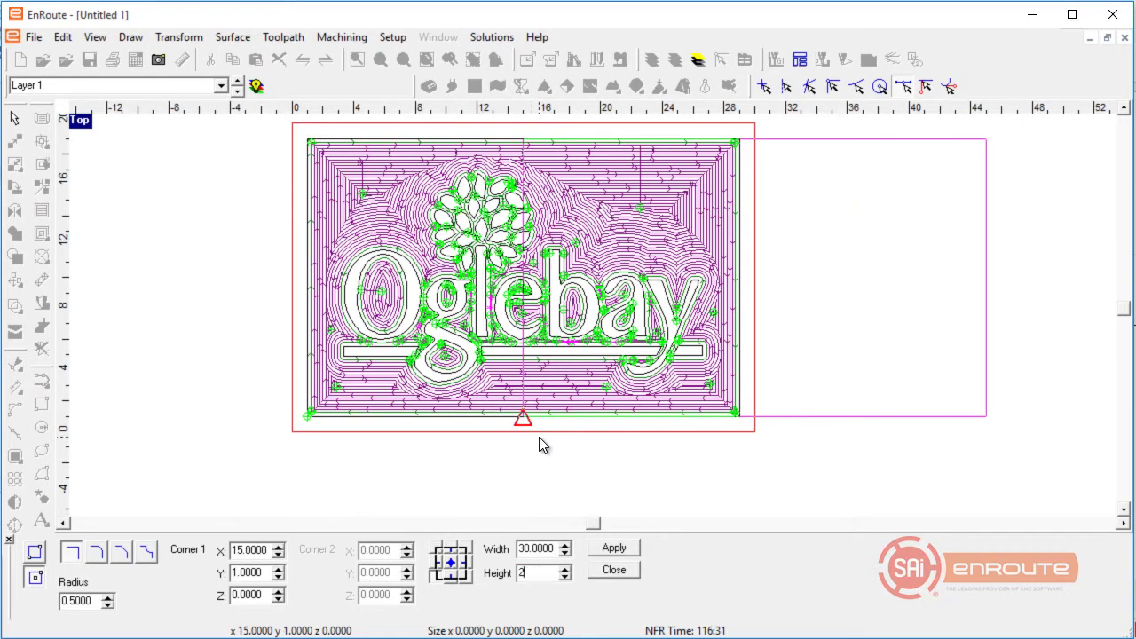
pyautogui.press('Tab')
pyautogui.click(548, 504)
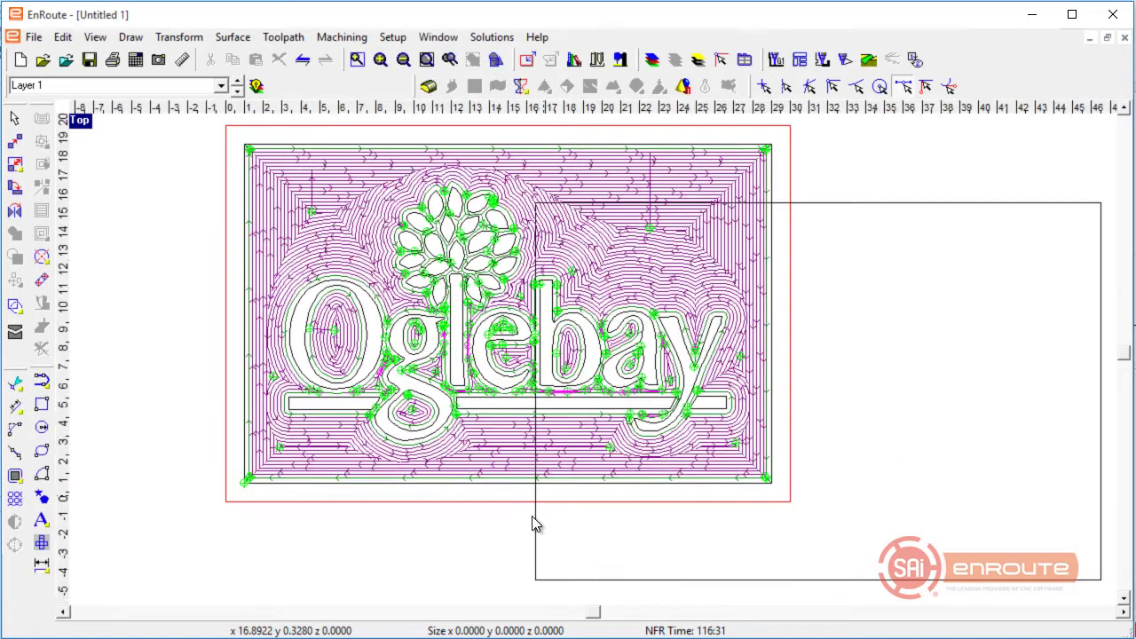
# Step: Centre the rectangle on the plate and apply an external Router Offset using the strategy "Cut Out 3/8 End Mill" at depth 0.76
pyautogui.click(535, 536)
pyautogui.press('p')
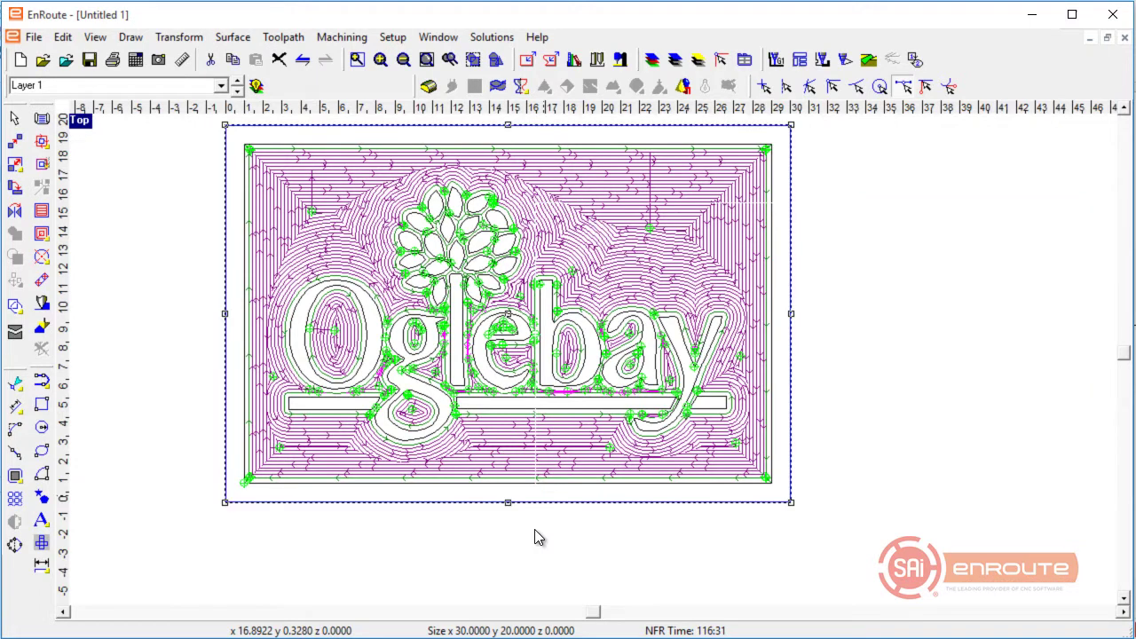
pyautogui.click(42, 141)
pyautogui.click(658, 158)
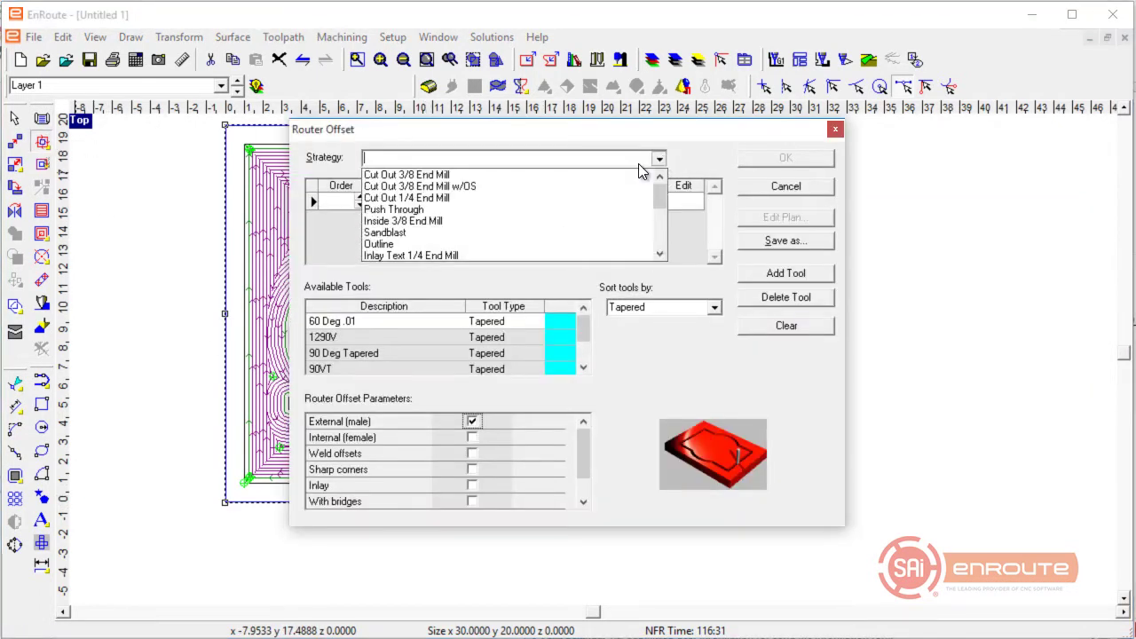
pyautogui.click(576, 173)
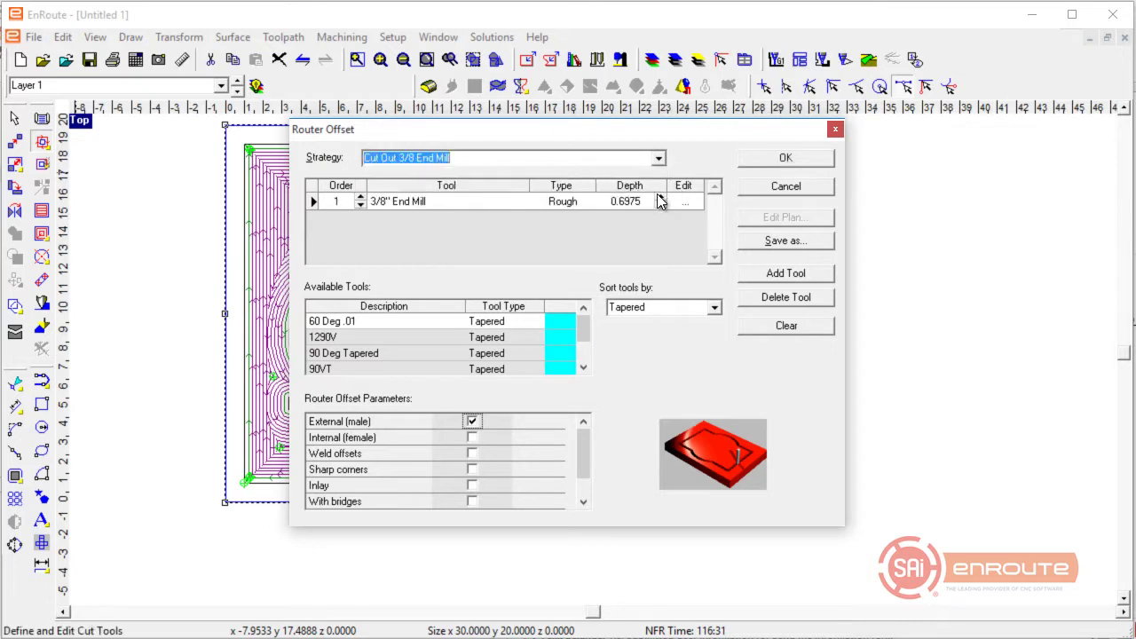
pyautogui.click(630, 202)
pyautogui.press('BackSpace')
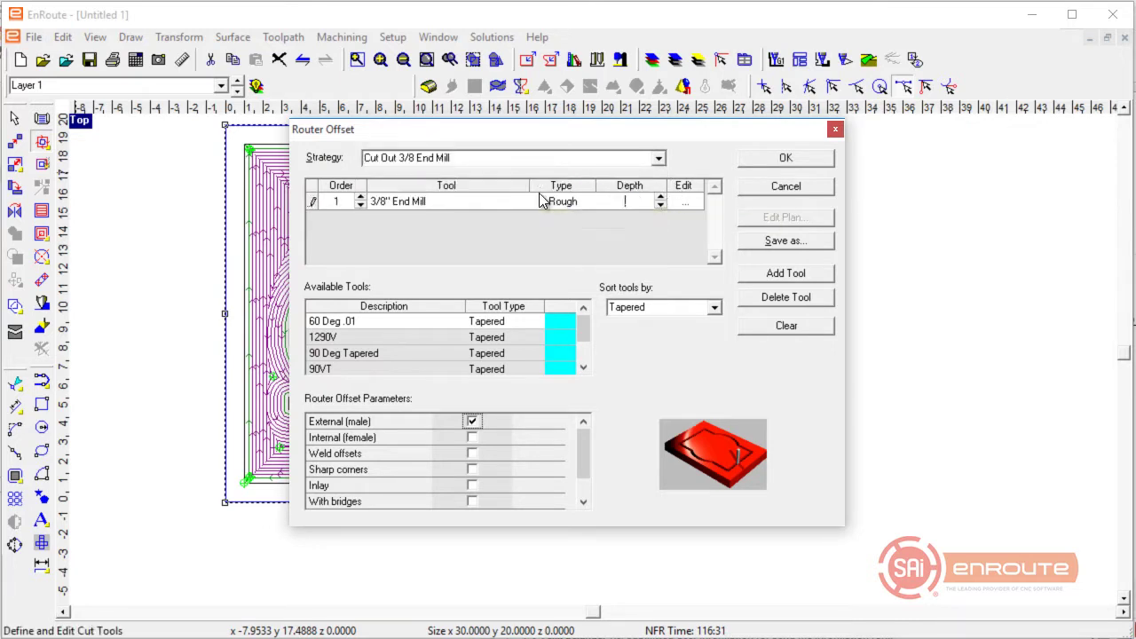
pyautogui.write('.76')
pyautogui.press('Return')
pyautogui.click(807, 162)
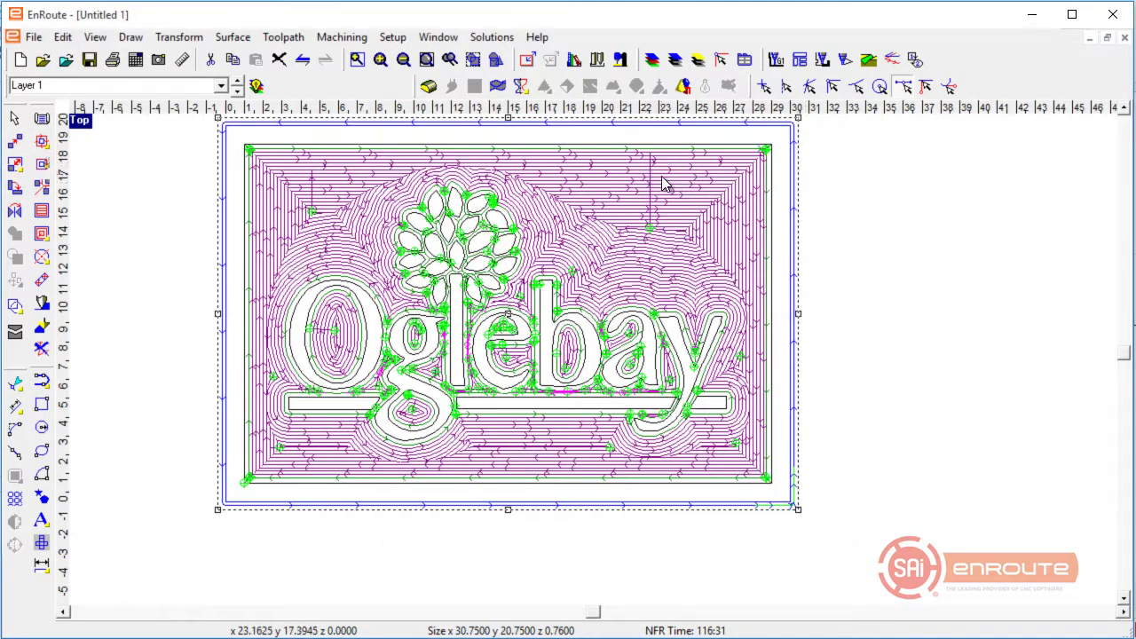
# Step: Inspect the outer cut's start point at the plate corner and change the offset start points preference to Longest Segment
pyautogui.scroll(-1, 665, 184)
pyautogui.scroll(2, 793, 479)
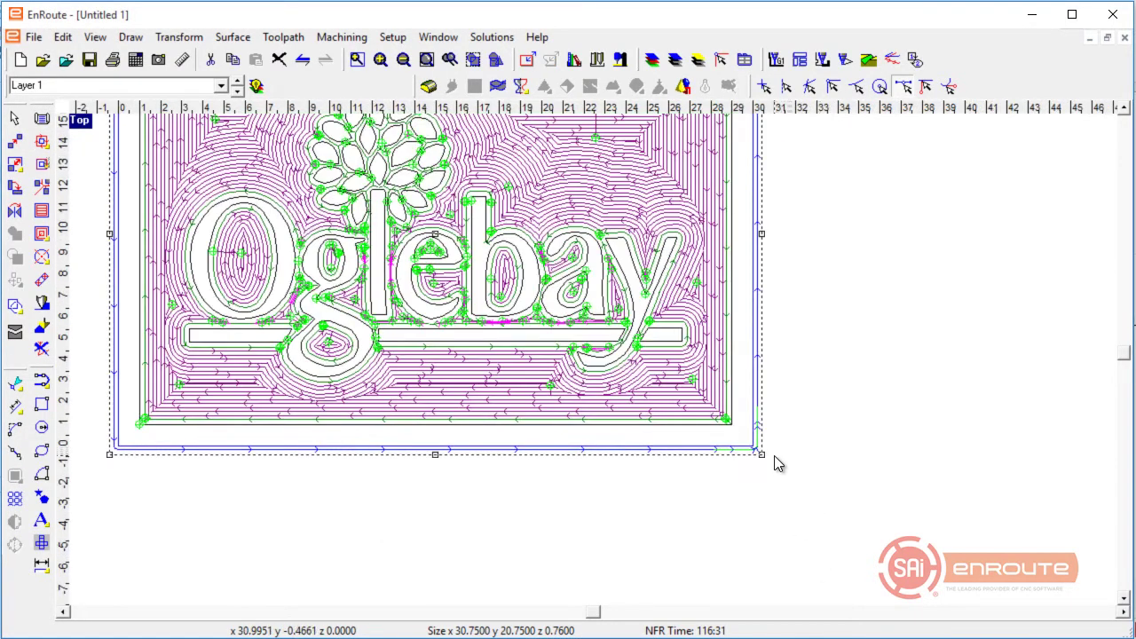
pyautogui.scroll(-1, 774, 455)
pyautogui.click(831, 380)
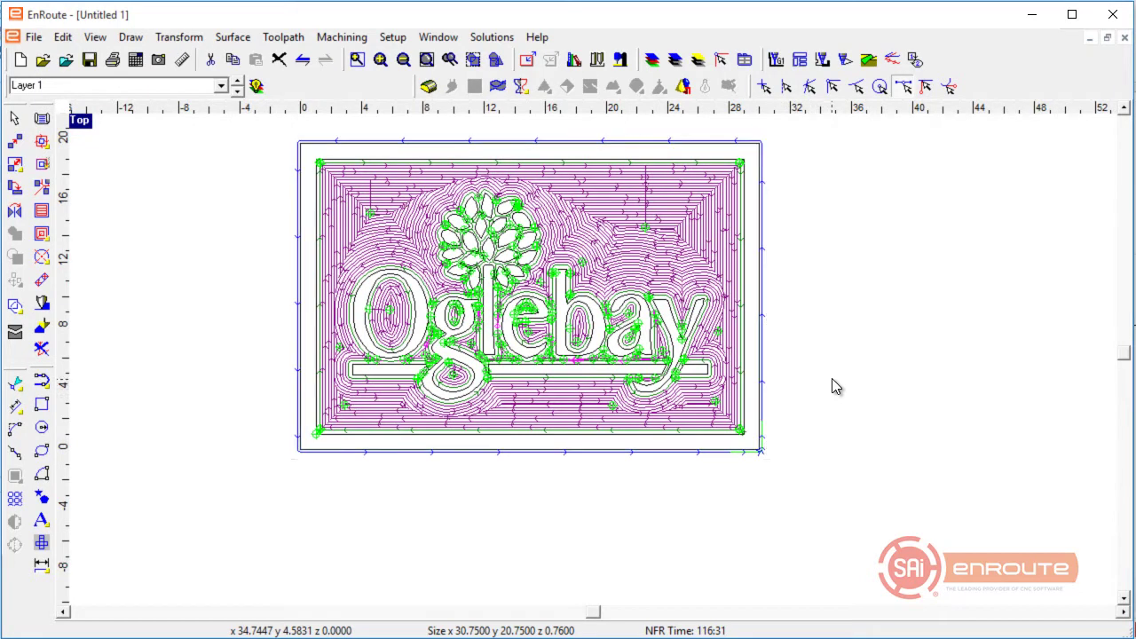
pyautogui.doubleClick(831, 379)
pyautogui.click(505, 206)
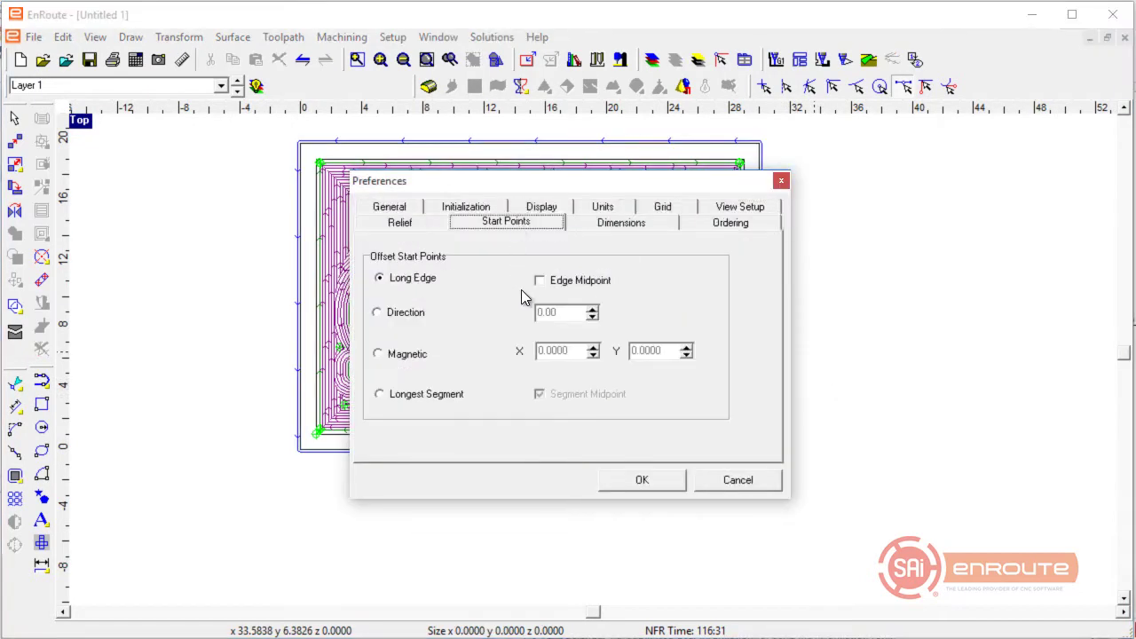
pyautogui.click(415, 395)
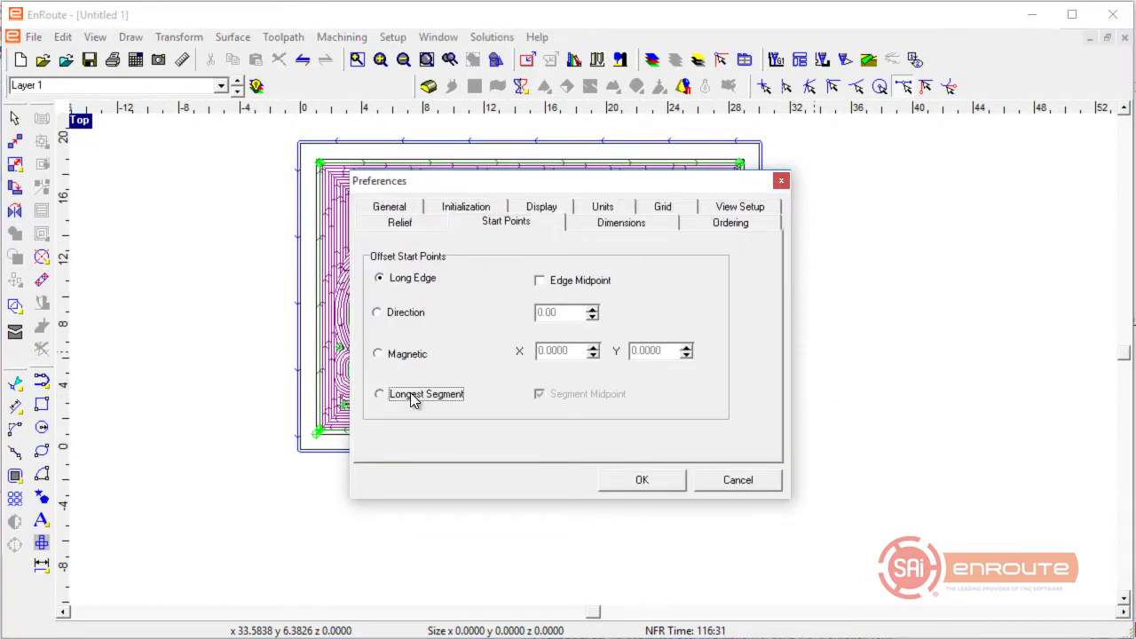
pyautogui.click(642, 480)
# Step: Replace the outer rectangle's toolpath with a new external Router Offset using the 3/8" End Mill at depth 0.76
pyautogui.click(576, 454)
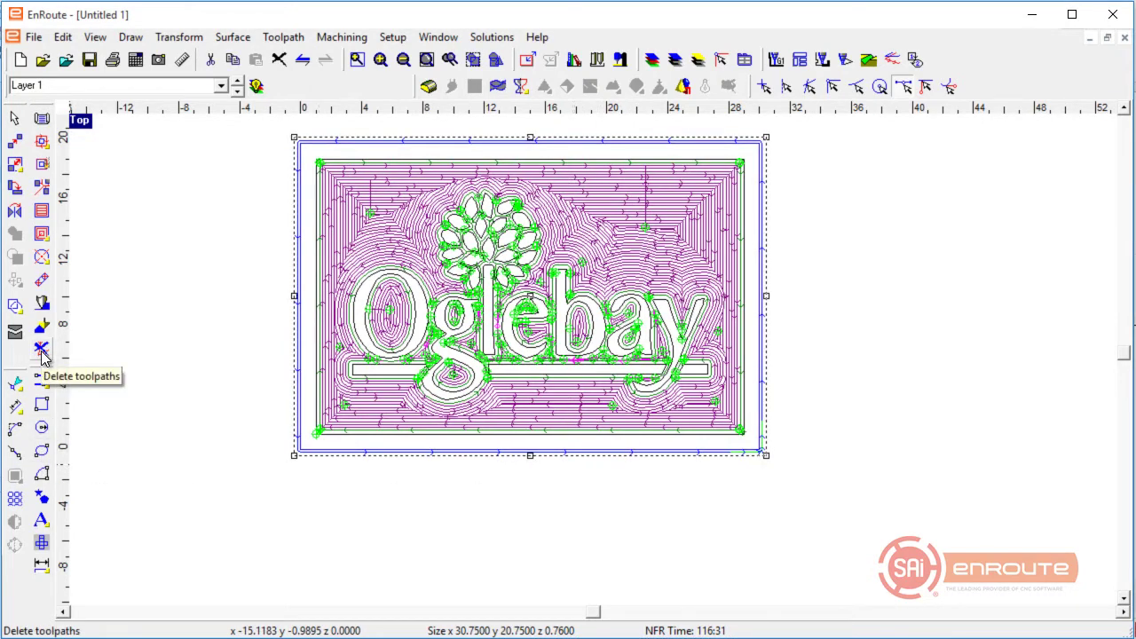
pyautogui.click(42, 353)
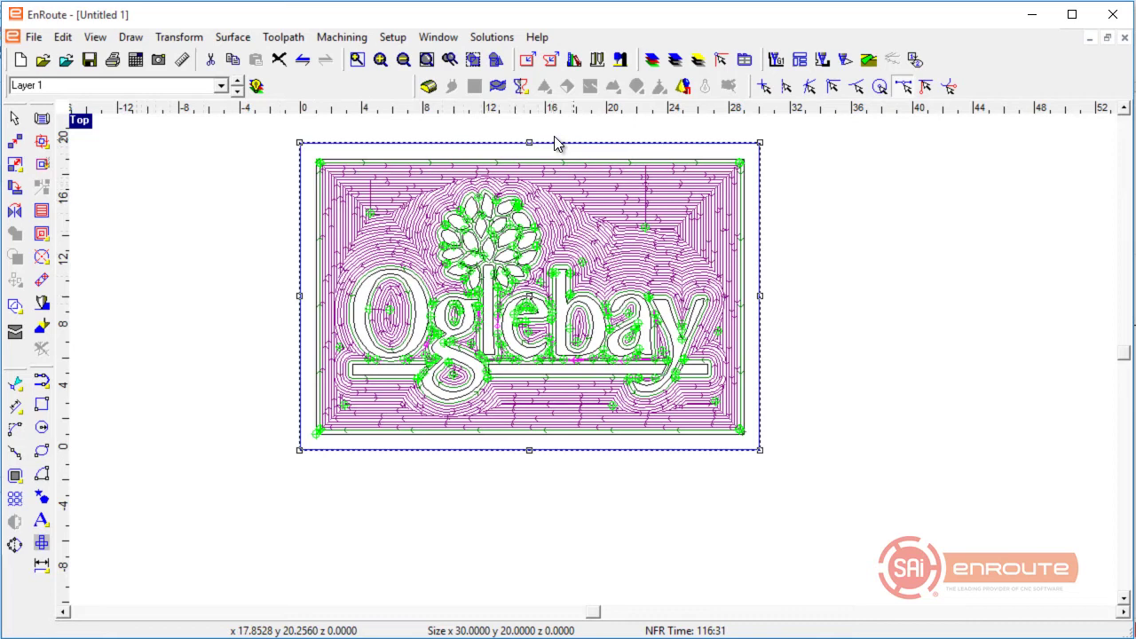
pyautogui.click(42, 141)
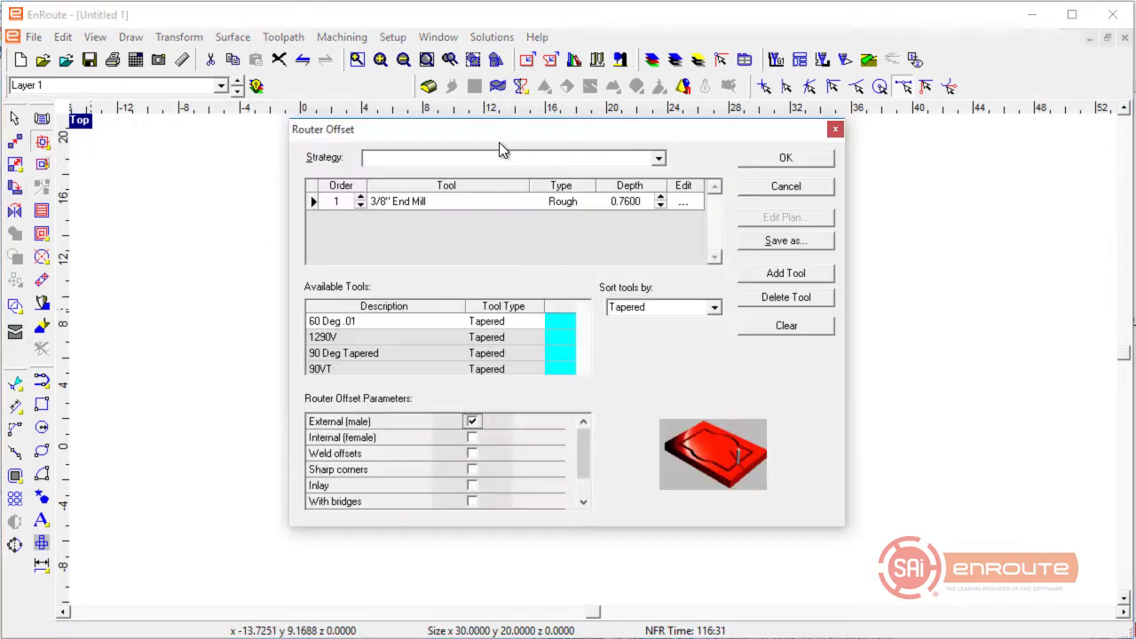
pyautogui.click(790, 157)
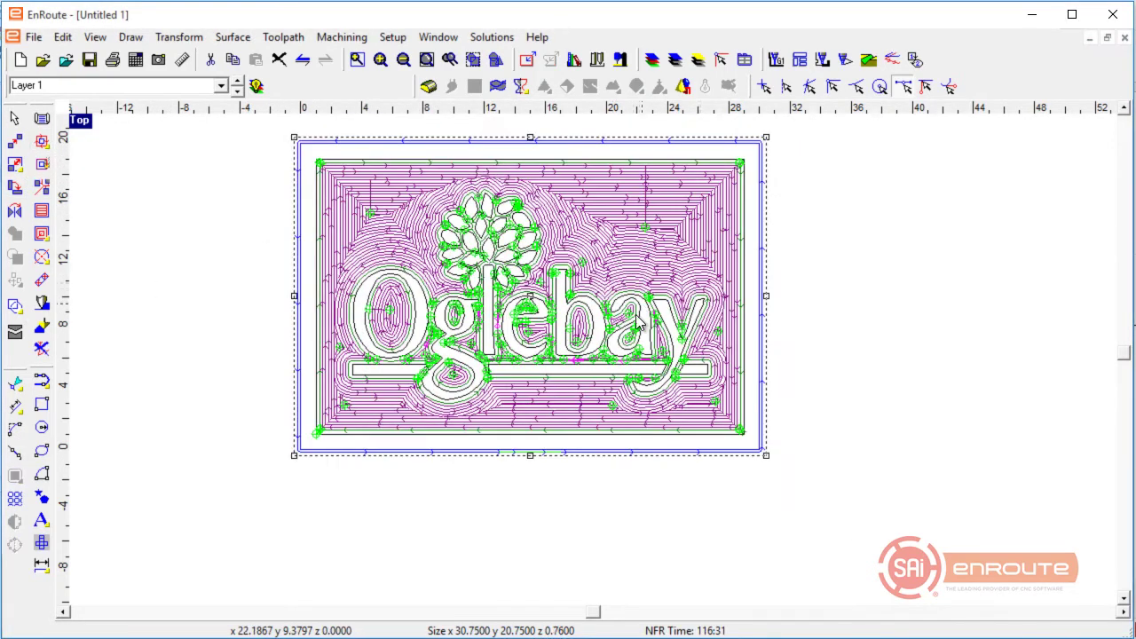
pyautogui.click(604, 503)
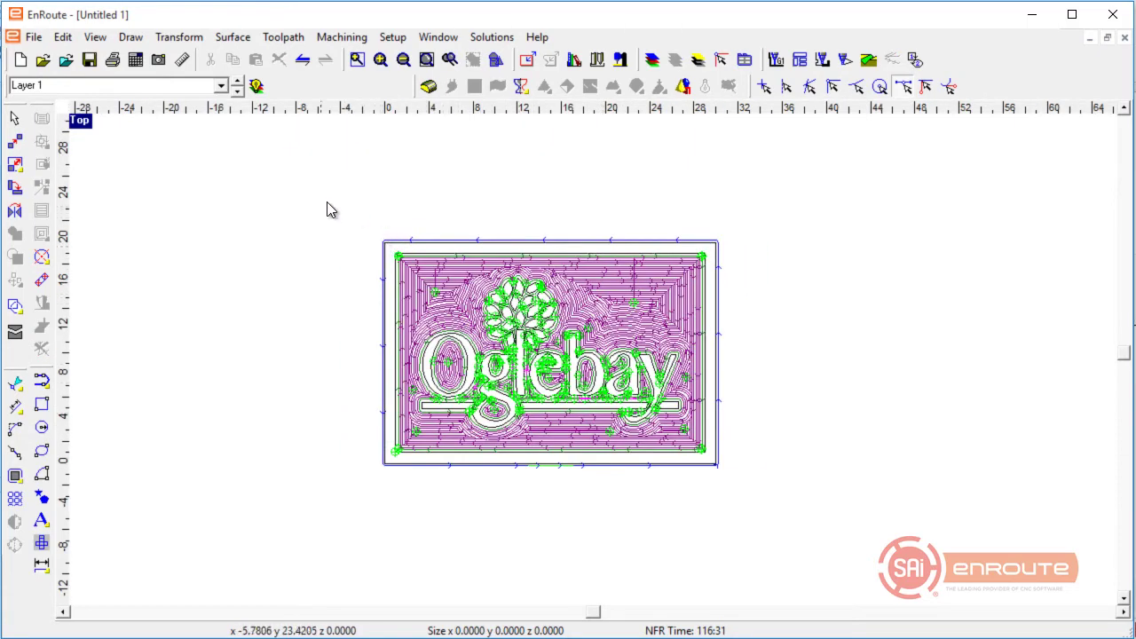
# Step: Select the whole design with its toolpaths and move it so its lower-left extent sits on the plate's lower-left corner
pyautogui.moveTo(327, 202); pyautogui.dragTo(818, 573)
pyautogui.scroll(1, 548, 470)
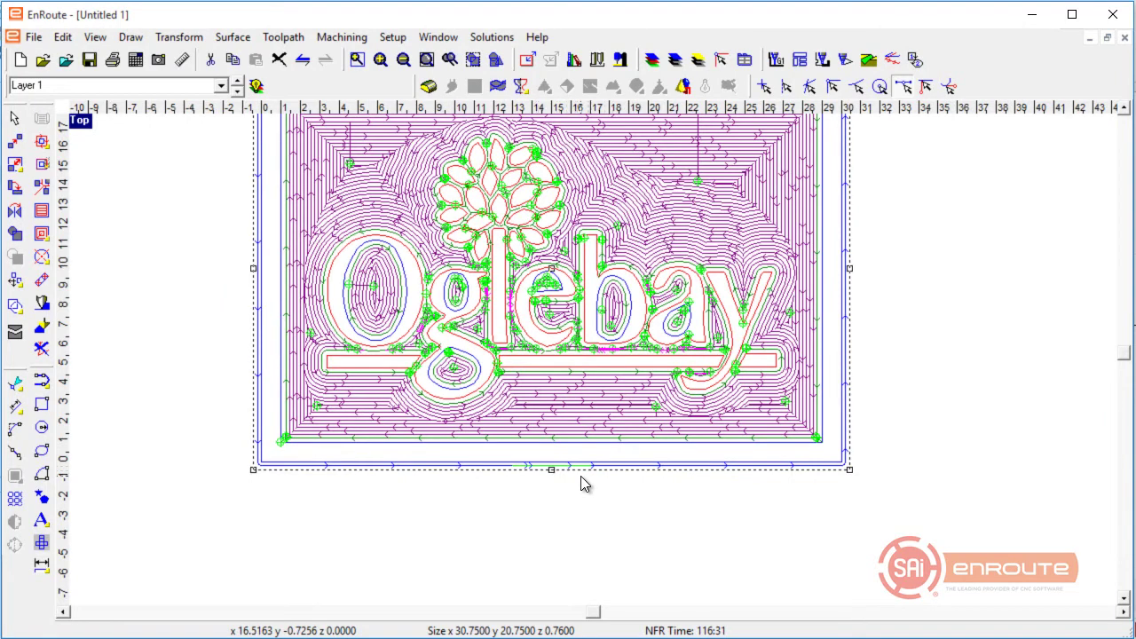
pyautogui.scroll(-1, 672, 475)
pyautogui.scroll(1, 384, 468)
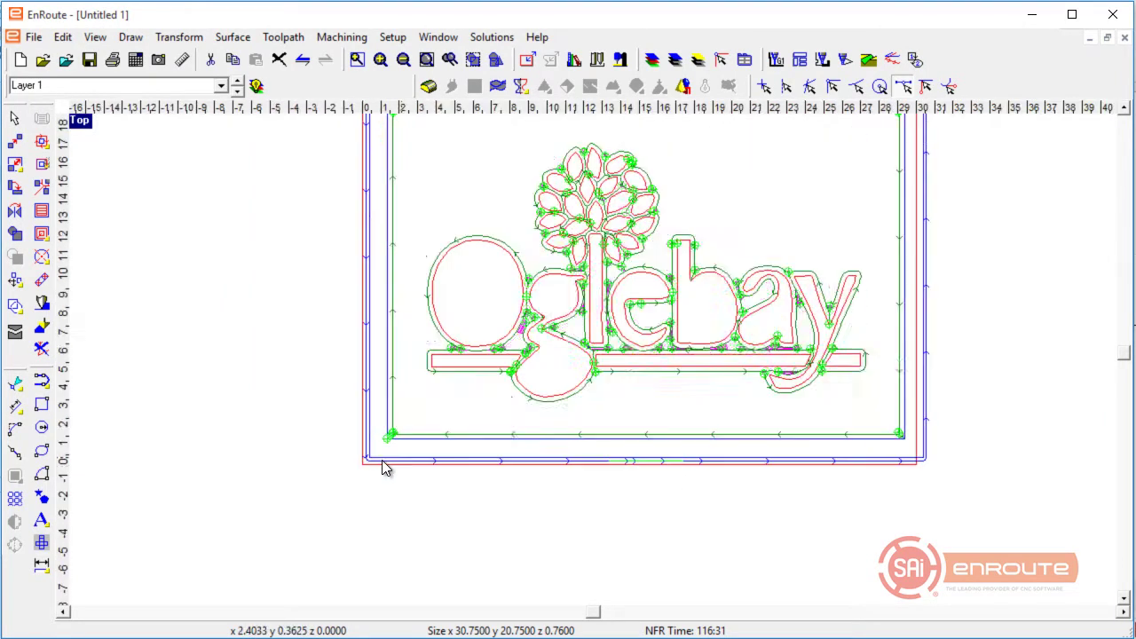
pyautogui.scroll(1, 383, 461)
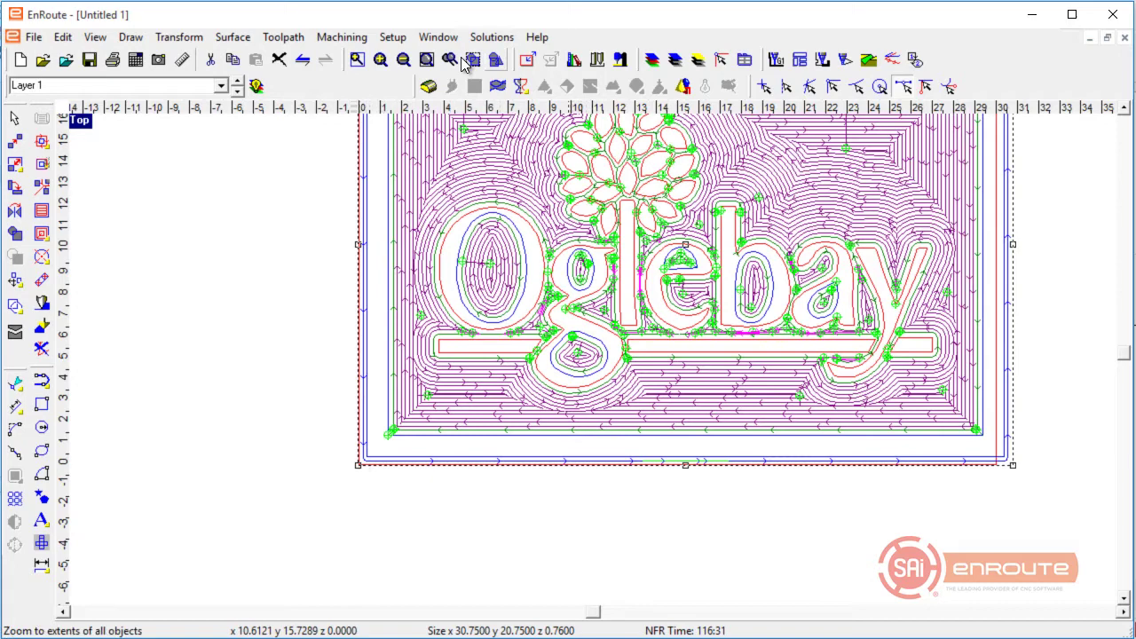
# Step: Define the plate from a template as 96 by 48 in, 0.75 in thick
pyautogui.click(528, 59)
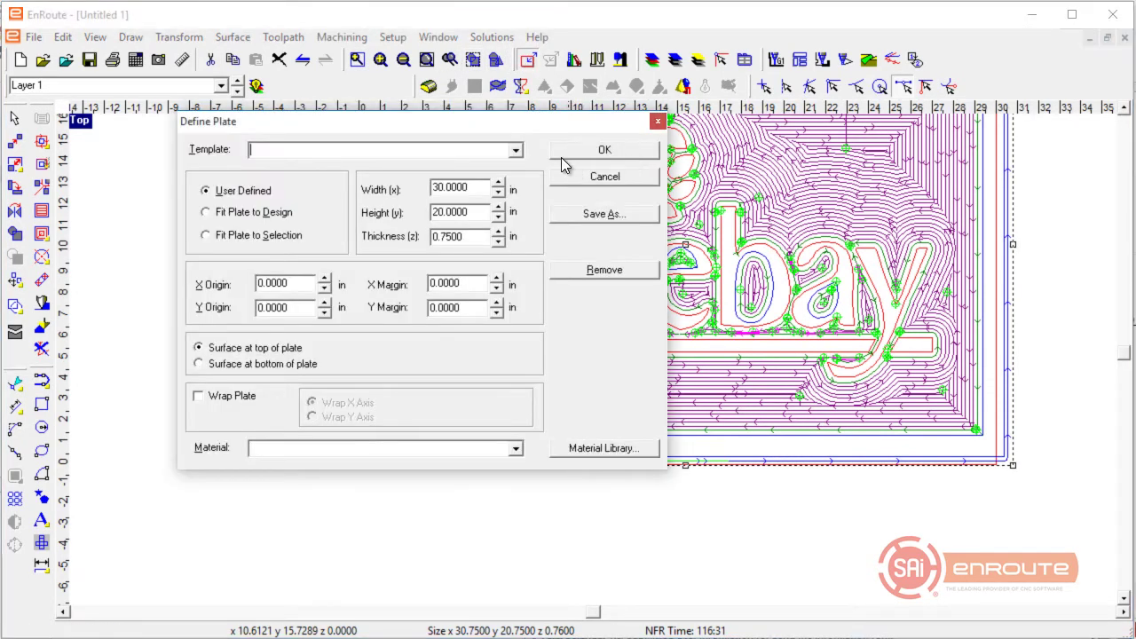
pyautogui.click(515, 150)
pyautogui.click(508, 165)
pyautogui.click(606, 153)
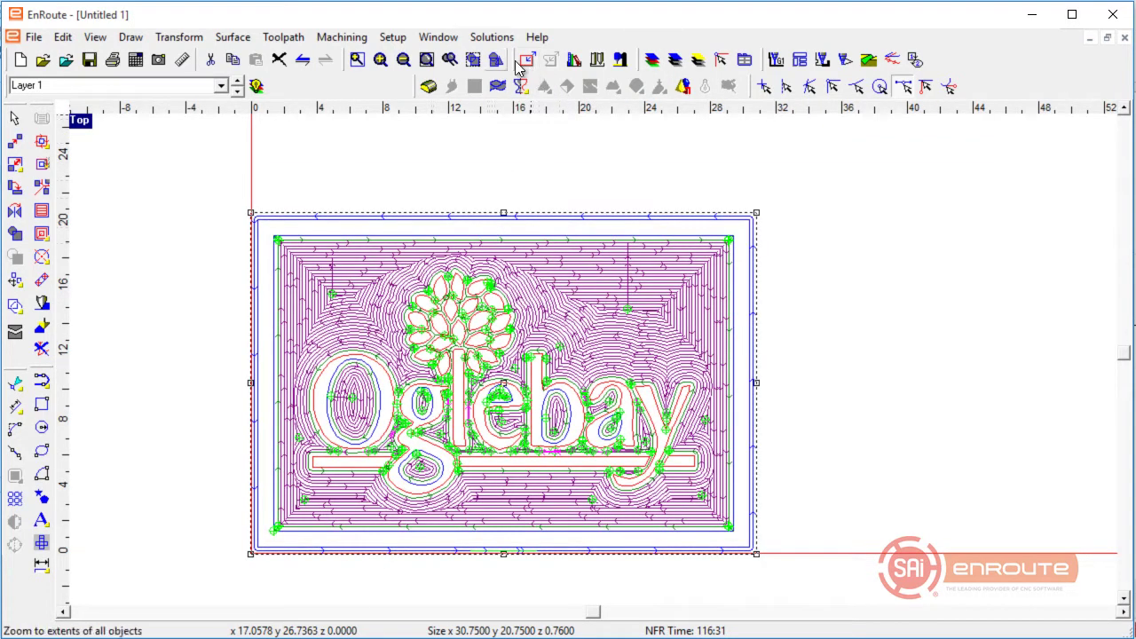
# Step: Redefine the plate to fit the selected design and toolpaths
pyautogui.click(473, 60)
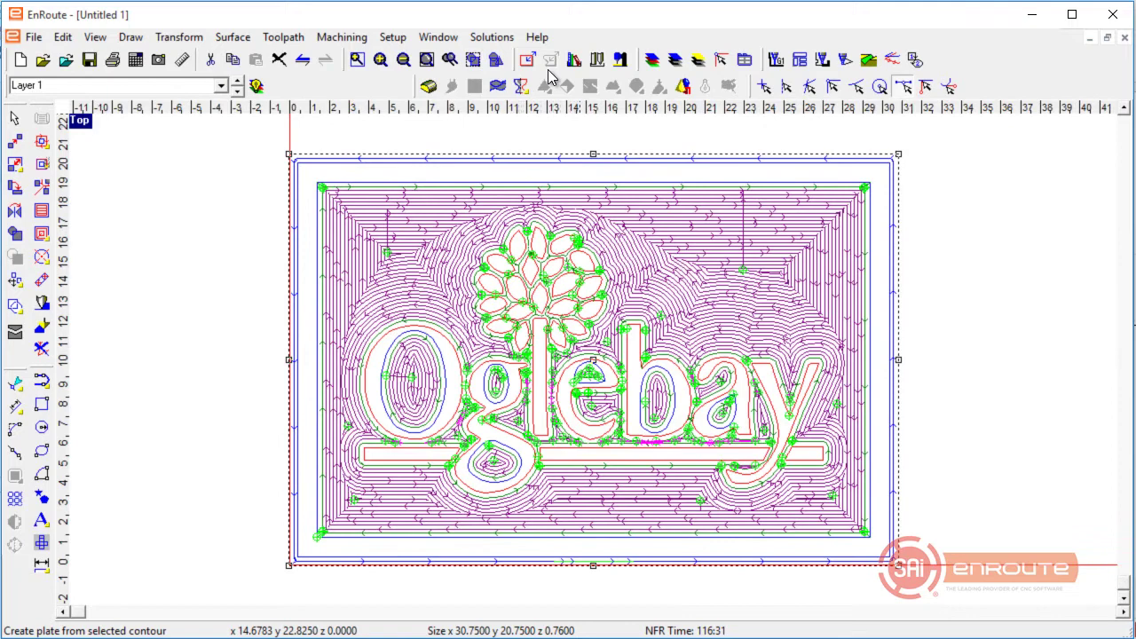
pyautogui.click(528, 60)
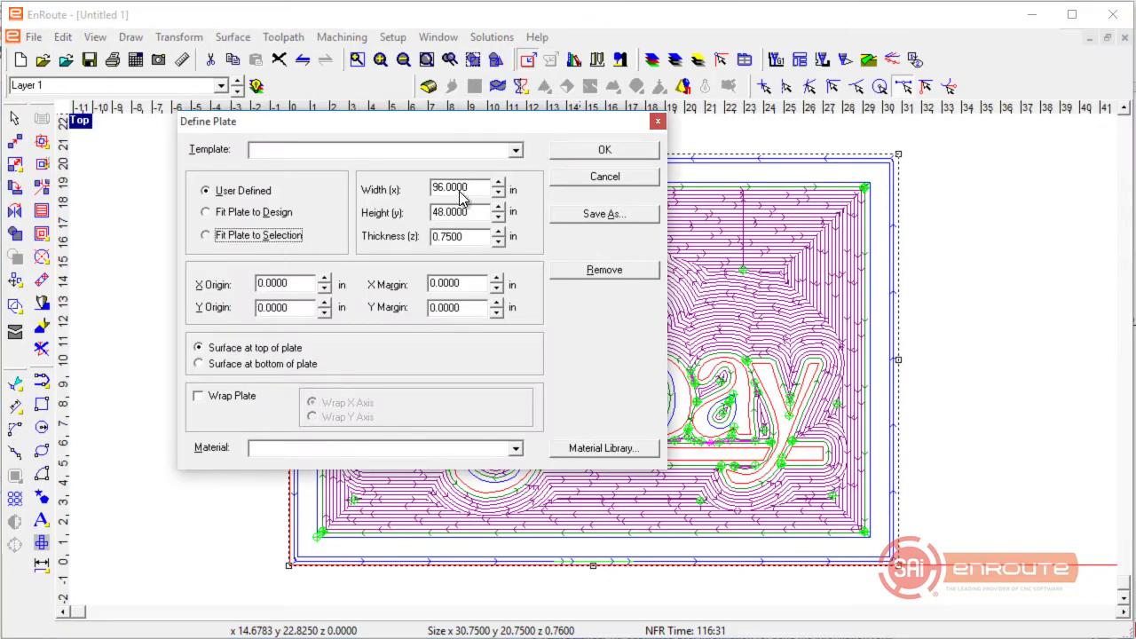
pyautogui.click(598, 152)
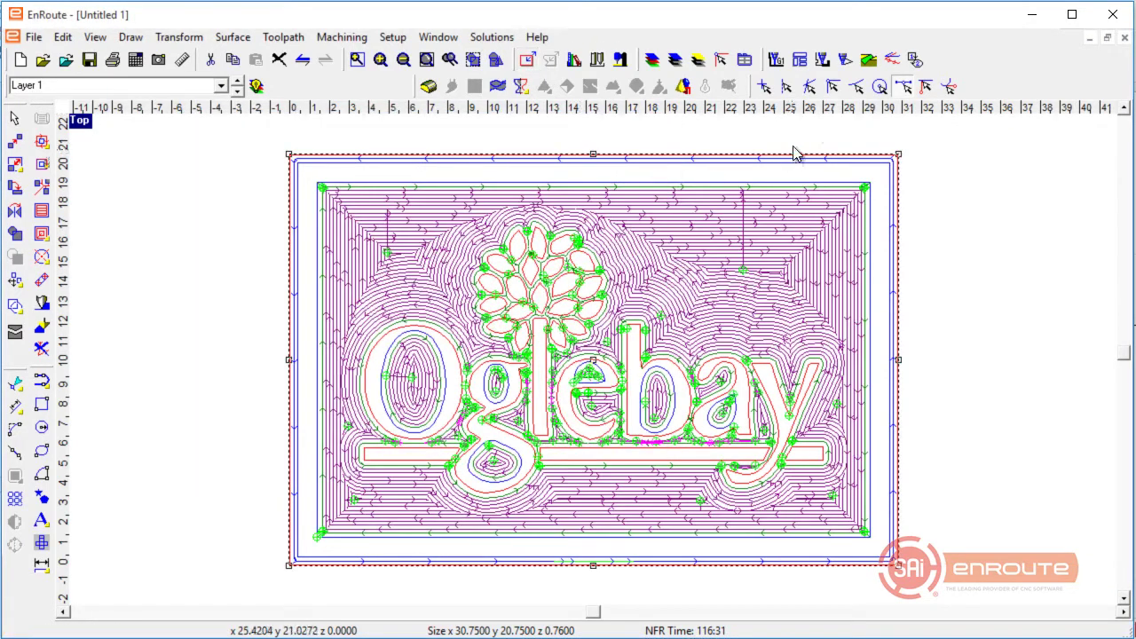
# Step: Simulate all toolpaths on the plate at 30 dpi, showing the cuts in the selected color
pyautogui.click(871, 64)
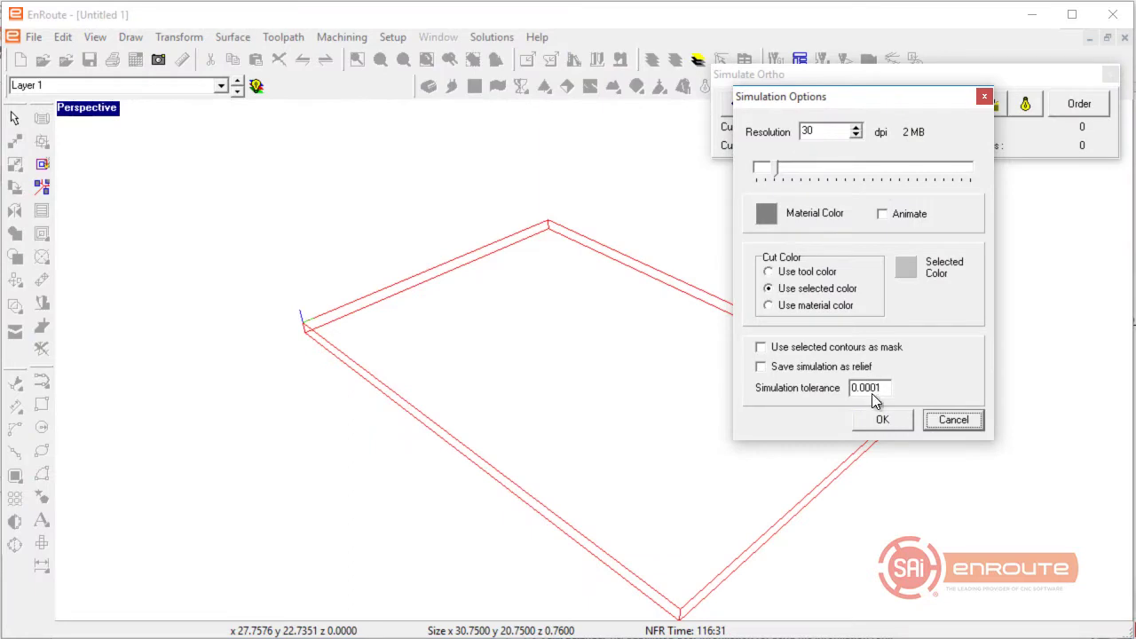
pyautogui.click(882, 419)
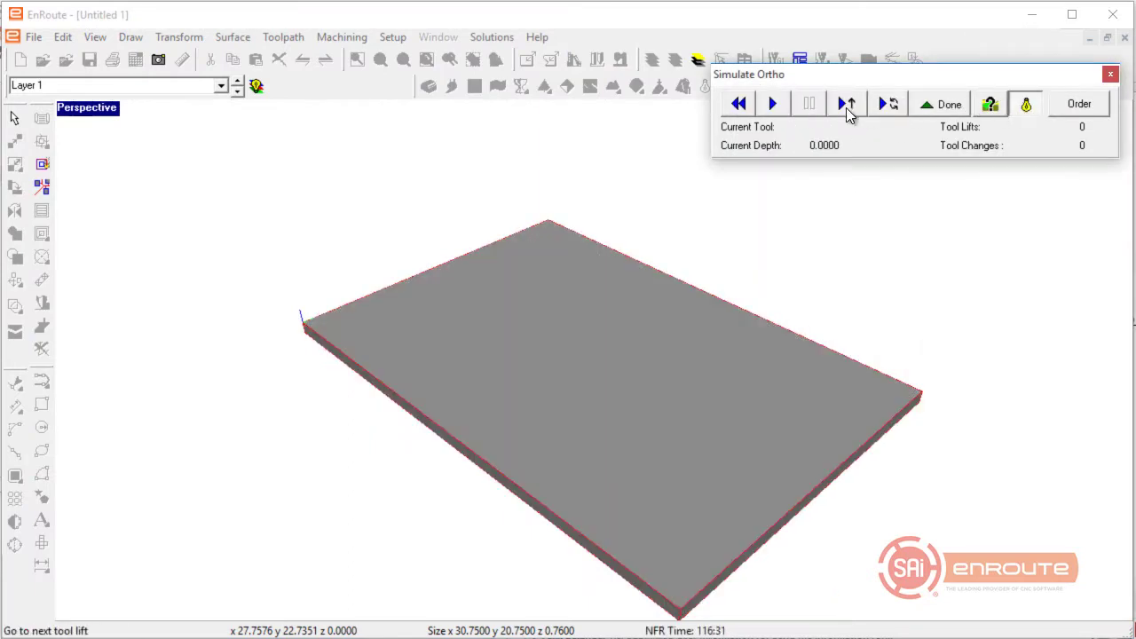
pyautogui.click(772, 104)
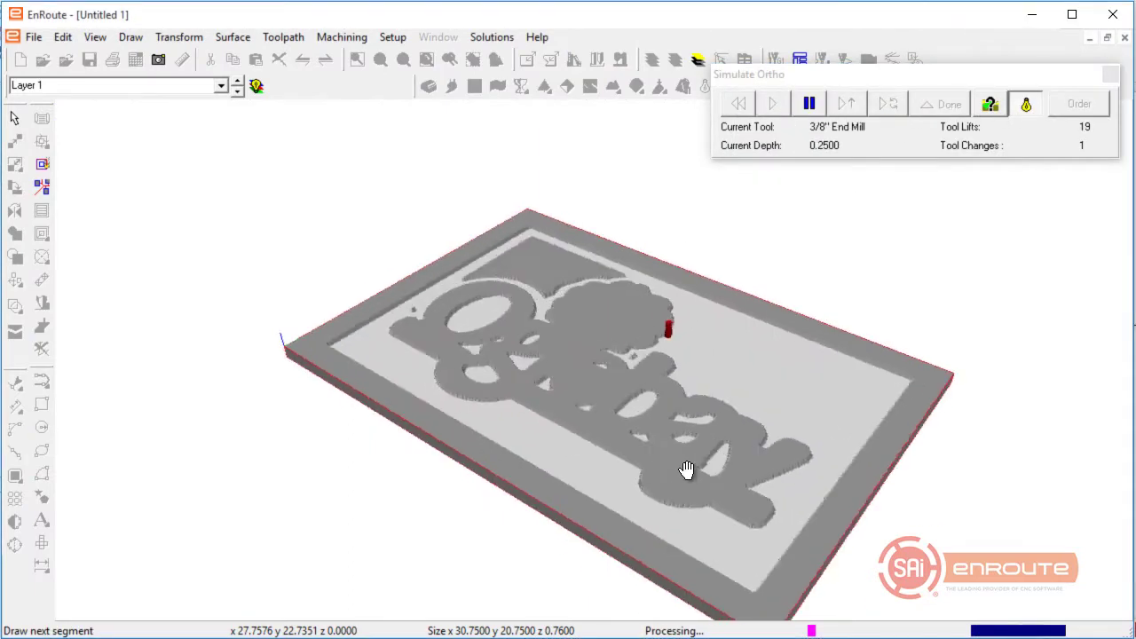
# Step: Examine the simulated carving from several angles, including the bevels around the letters, leaves and underline
pyautogui.moveTo(687, 470); pyautogui.dragTo(538, 476)
pyautogui.scroll(2, 732, 527)
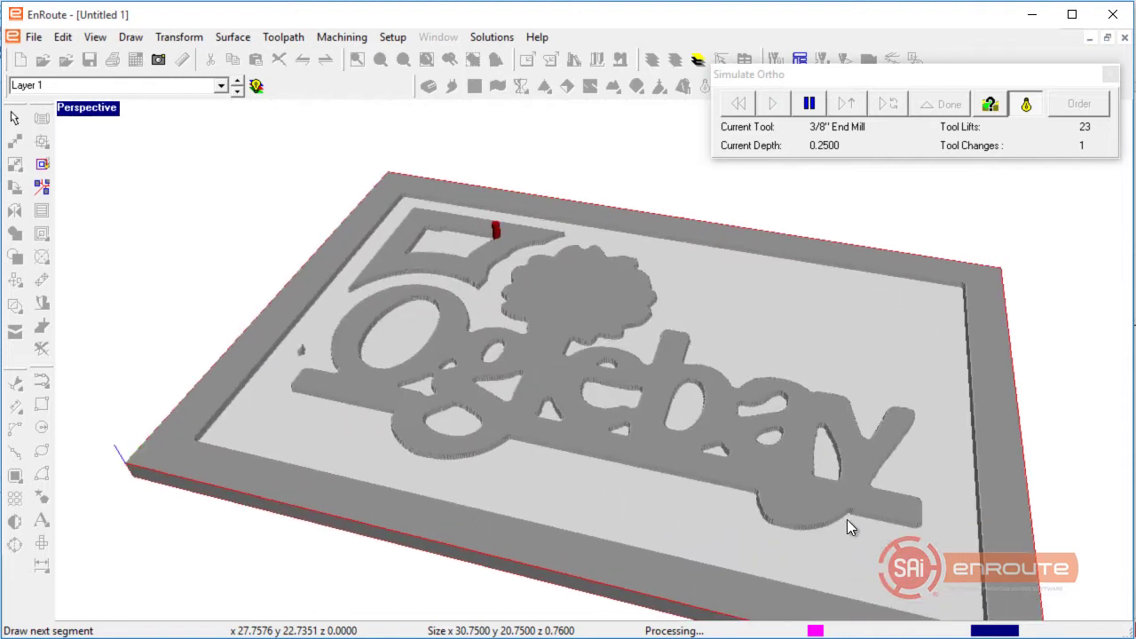
pyautogui.moveTo(661, 517); pyautogui.dragTo(699, 527)
pyautogui.scroll(1, 699, 528)
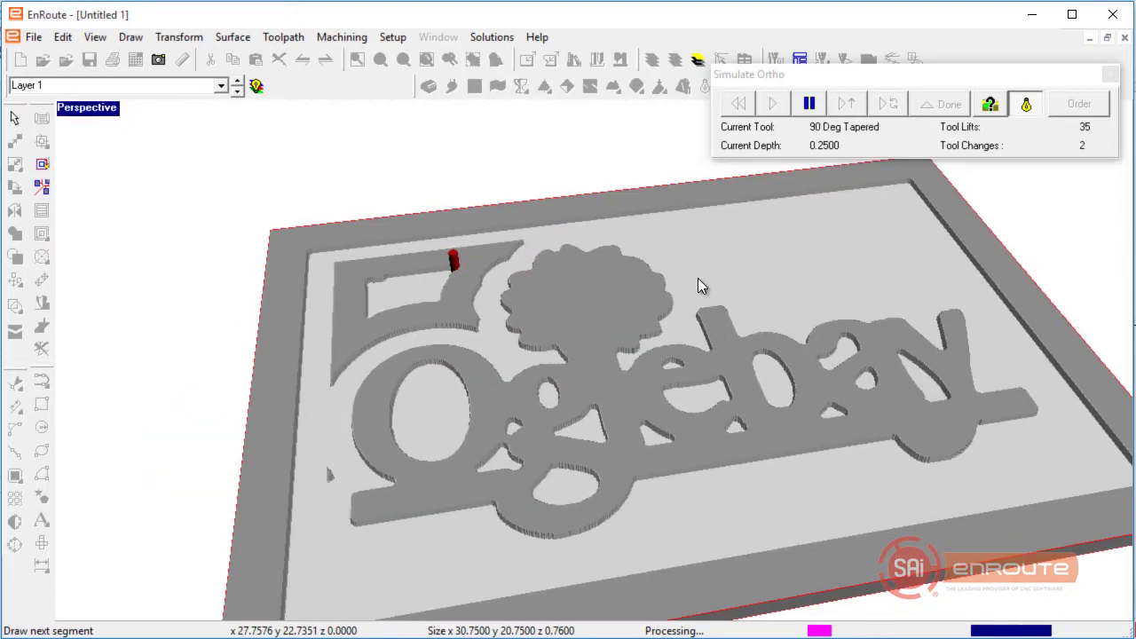
pyautogui.moveTo(643, 414); pyautogui.dragTo(582, 368, button='middle')
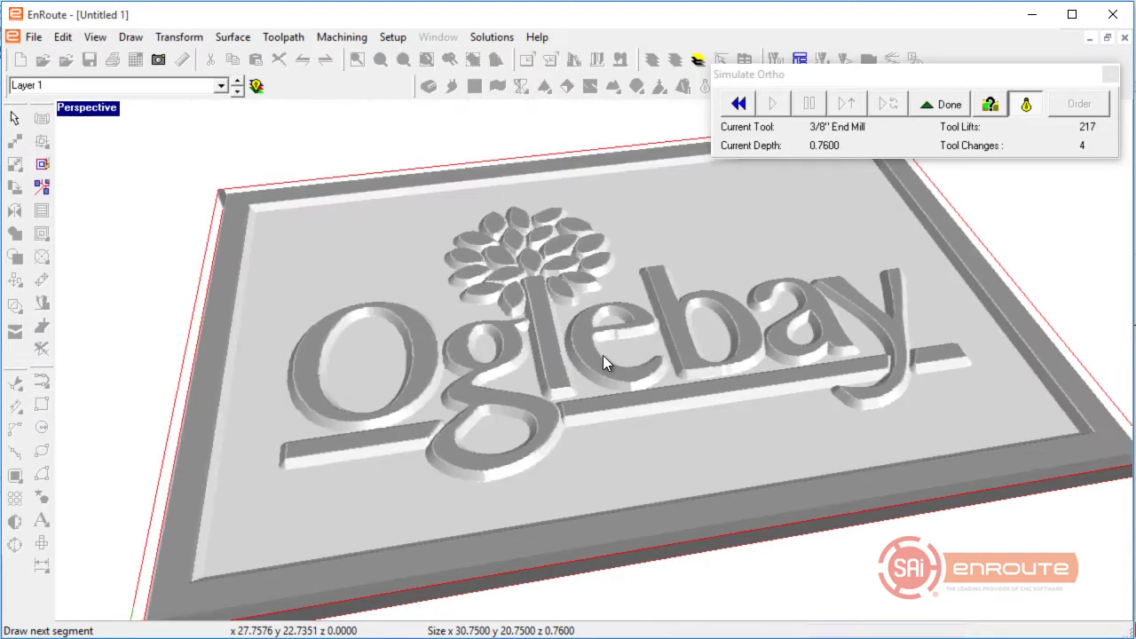
pyautogui.scroll(2, 746, 352)
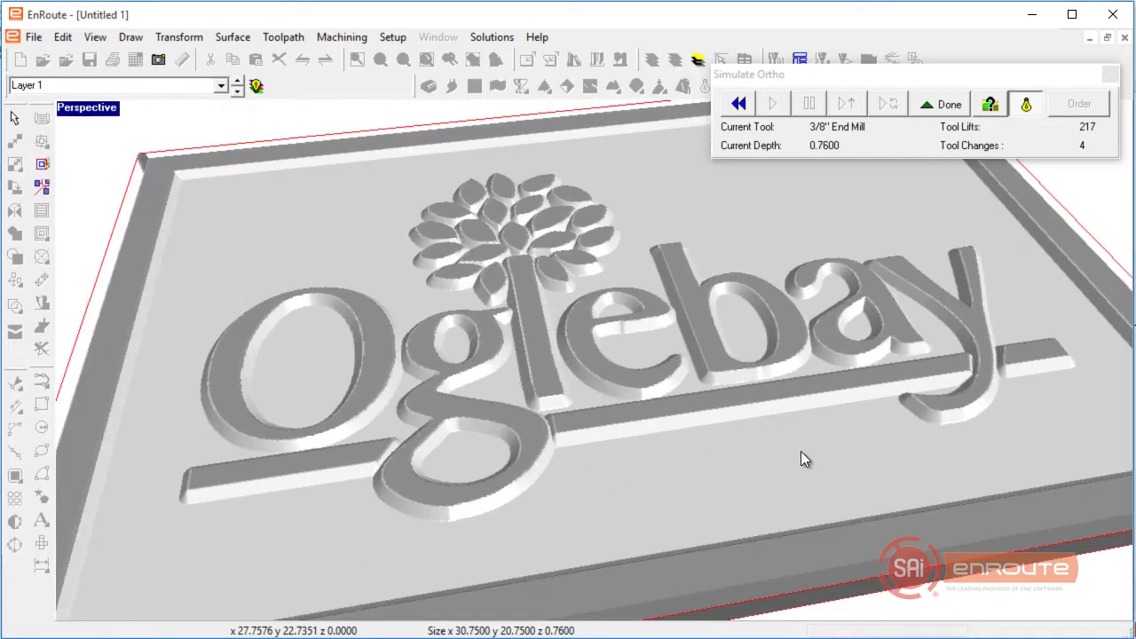
pyautogui.moveTo(801, 452); pyautogui.dragTo(551, 544, button='middle')
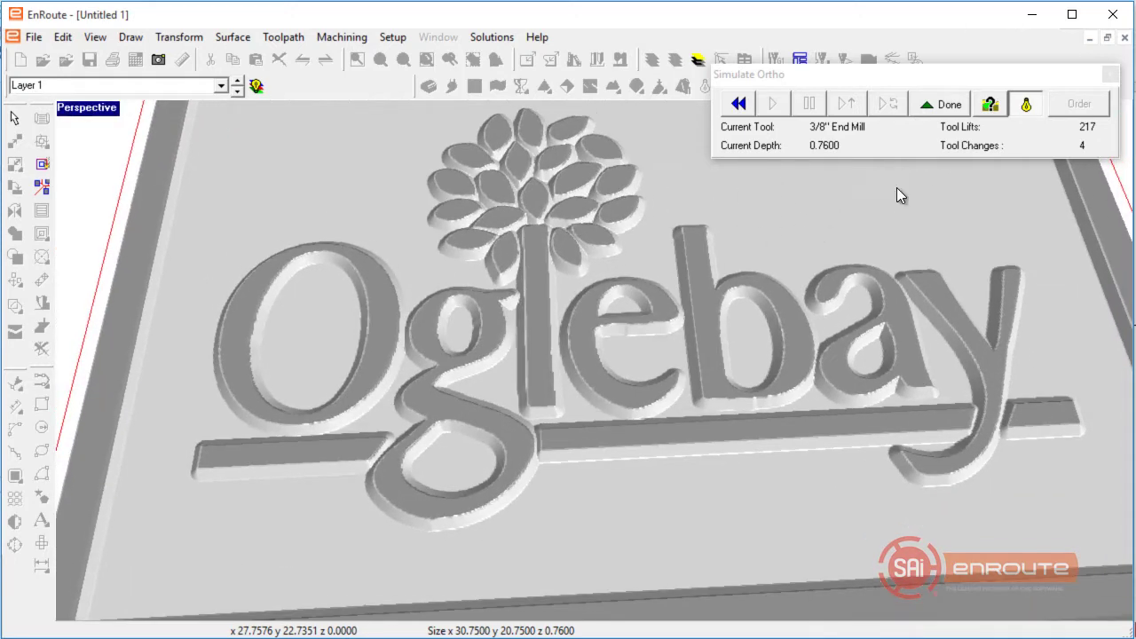
pyautogui.moveTo(801, 316); pyautogui.dragTo(799, 315, button='middle')
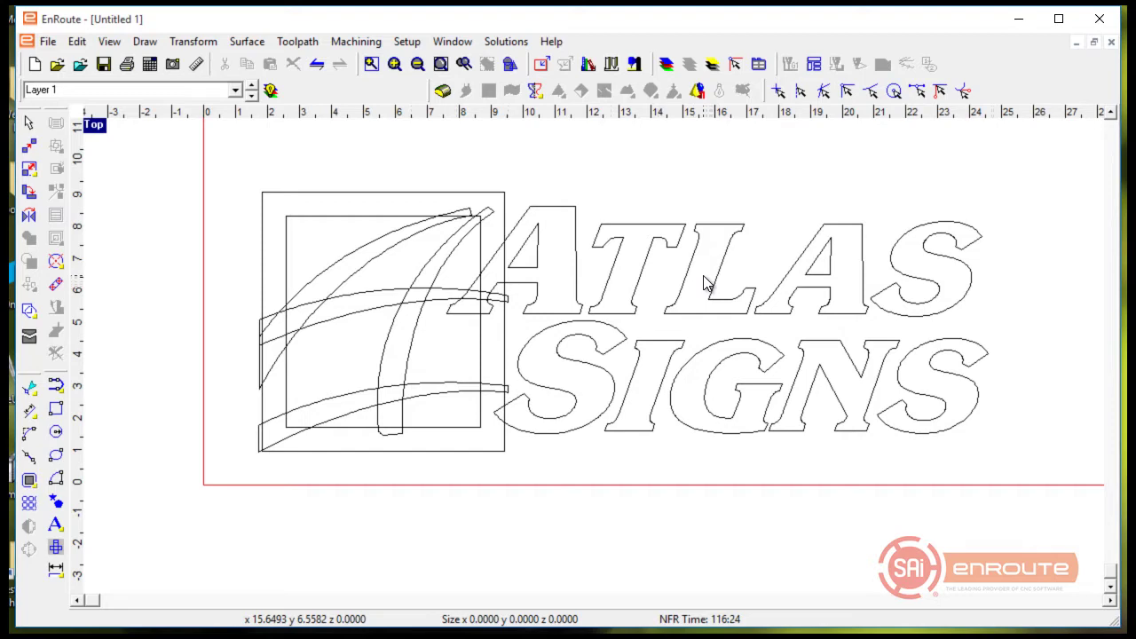
# Step: Examine the Atlas Signs logo contours where the arcs, the double frame and the first letters A and S overlap
pyautogui.scroll(5, 370, 263)
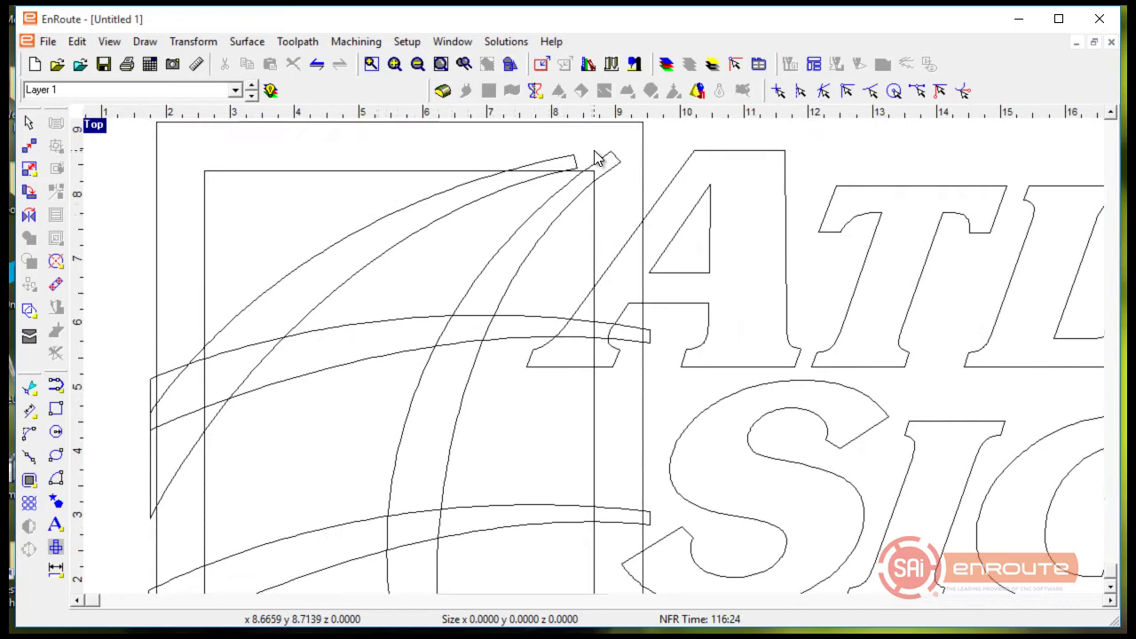
pyautogui.scroll(-2, 594, 150)
pyautogui.scroll(-1, 497, 190)
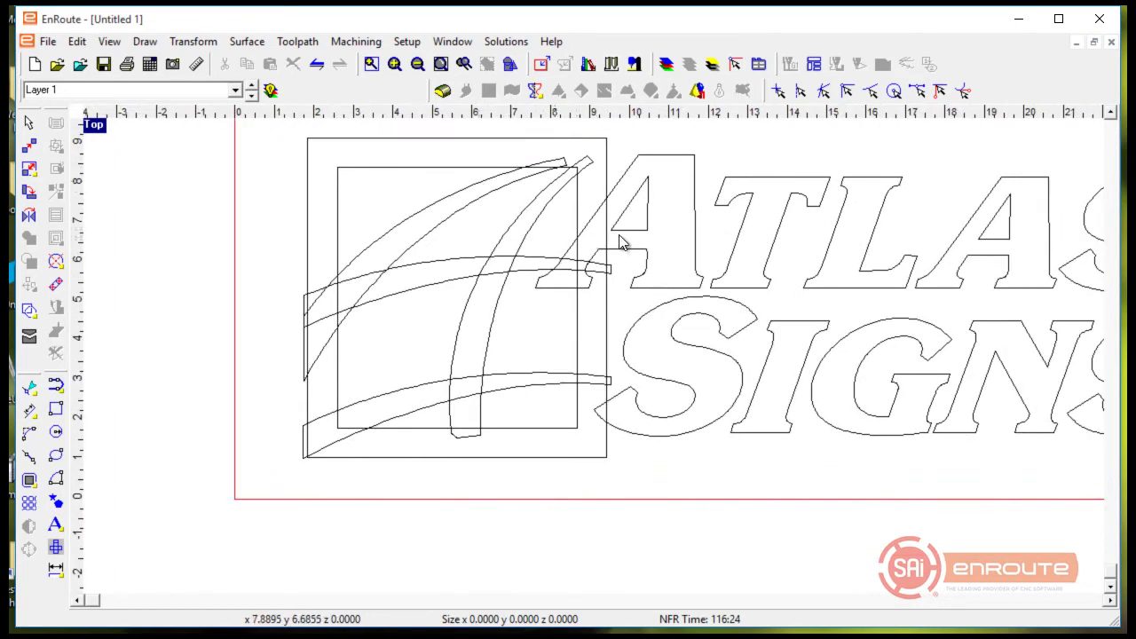
pyautogui.scroll(-1, 569, 266)
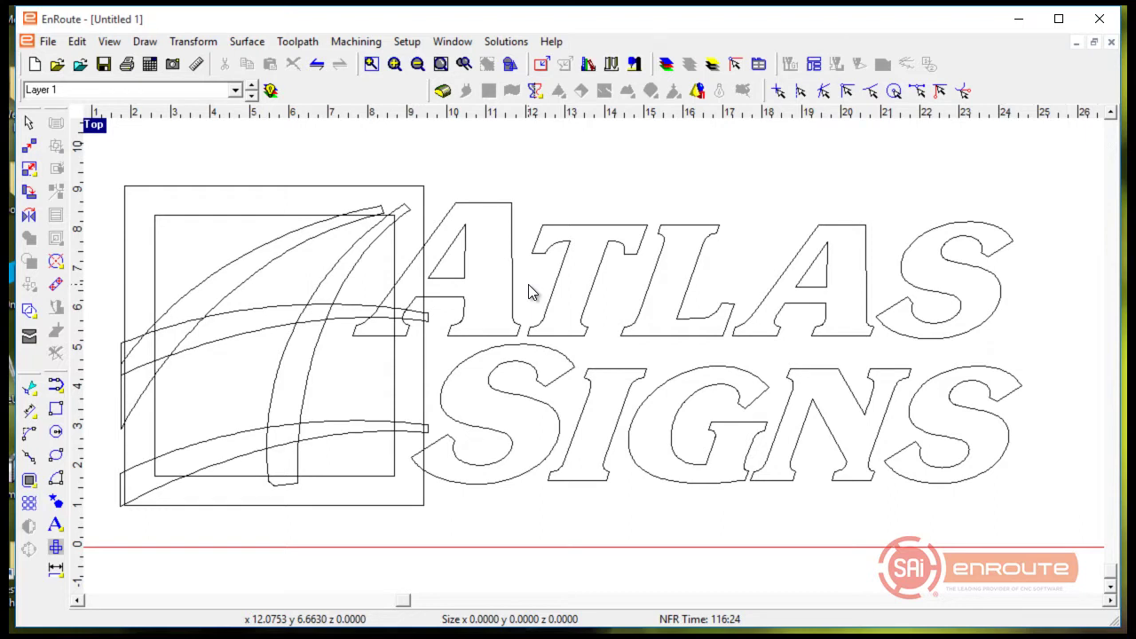
pyautogui.scroll(2, 496, 428)
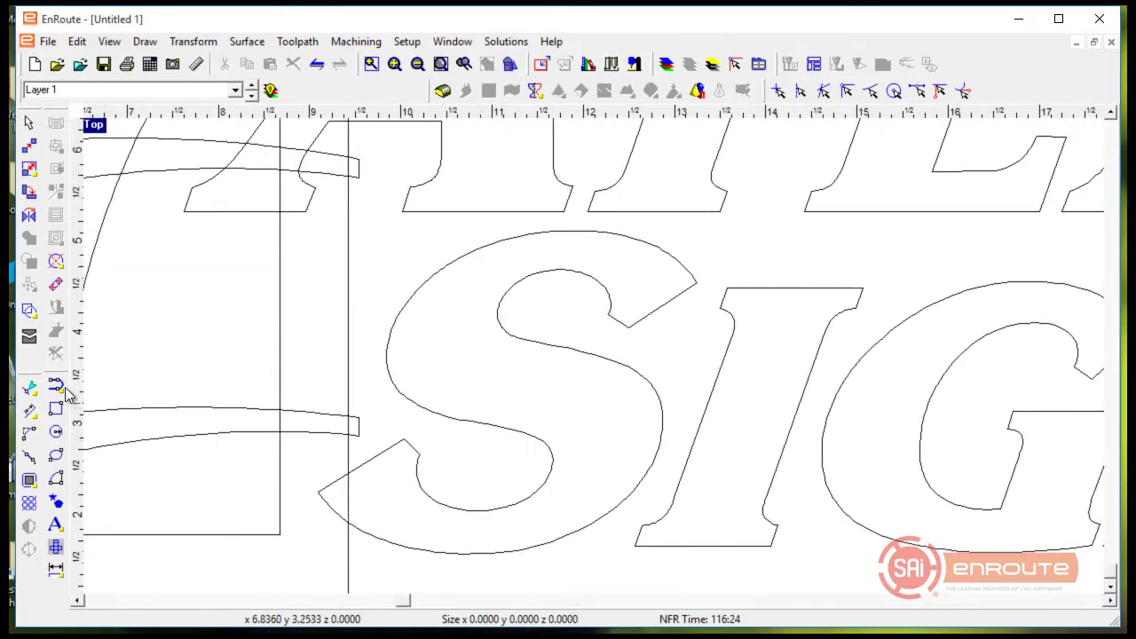
# Step: Examine the edit points along the contour of the large S in SIGNS, and leave point editing
pyautogui.click(30, 388)
pyautogui.click(468, 261)
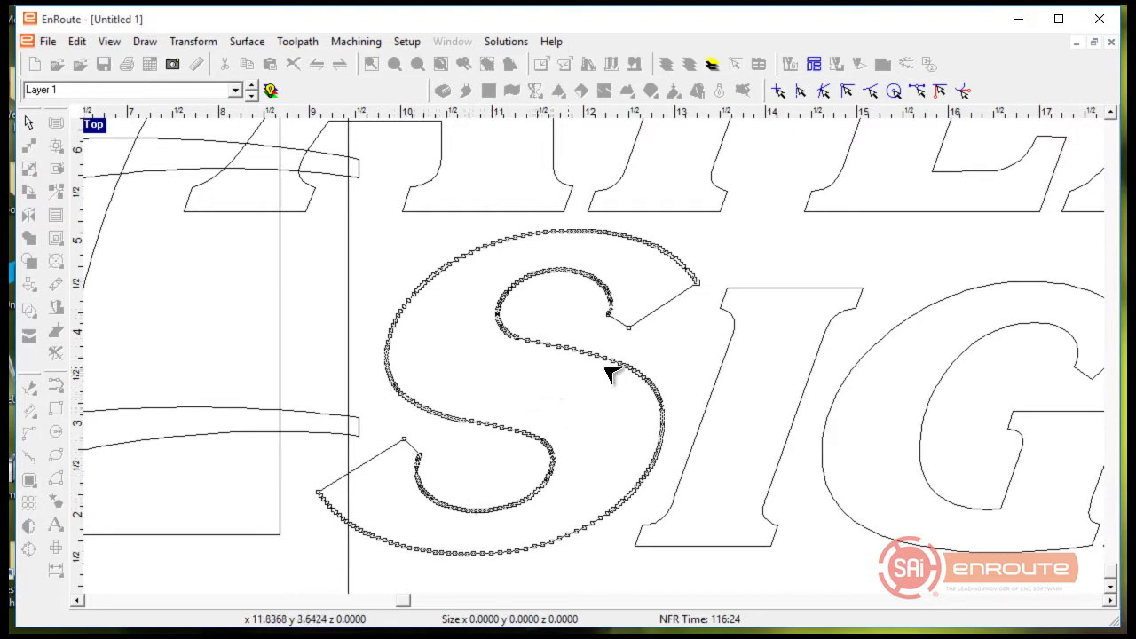
pyautogui.rightClick(557, 429)
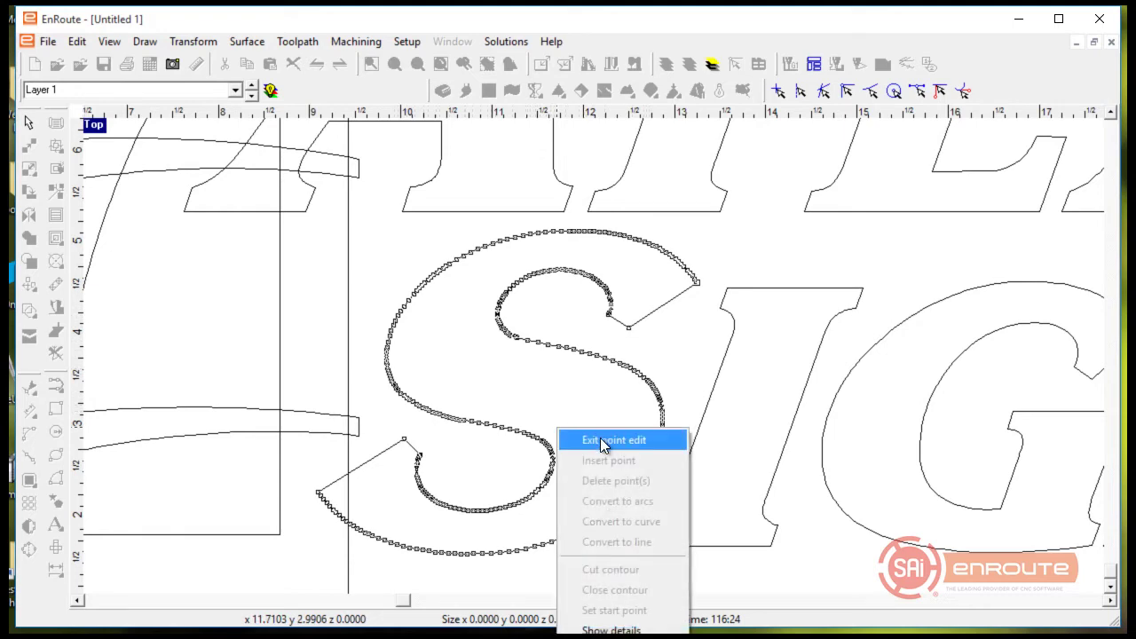
pyautogui.click(602, 441)
pyautogui.scroll(-3, 585, 400)
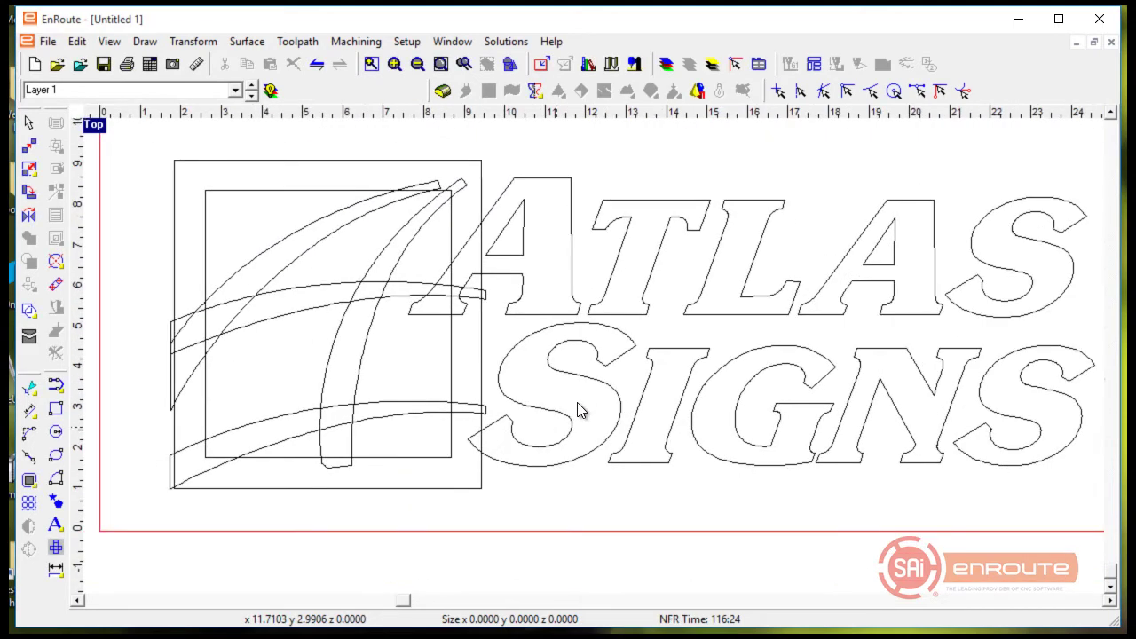
pyautogui.scroll(-1, 577, 403)
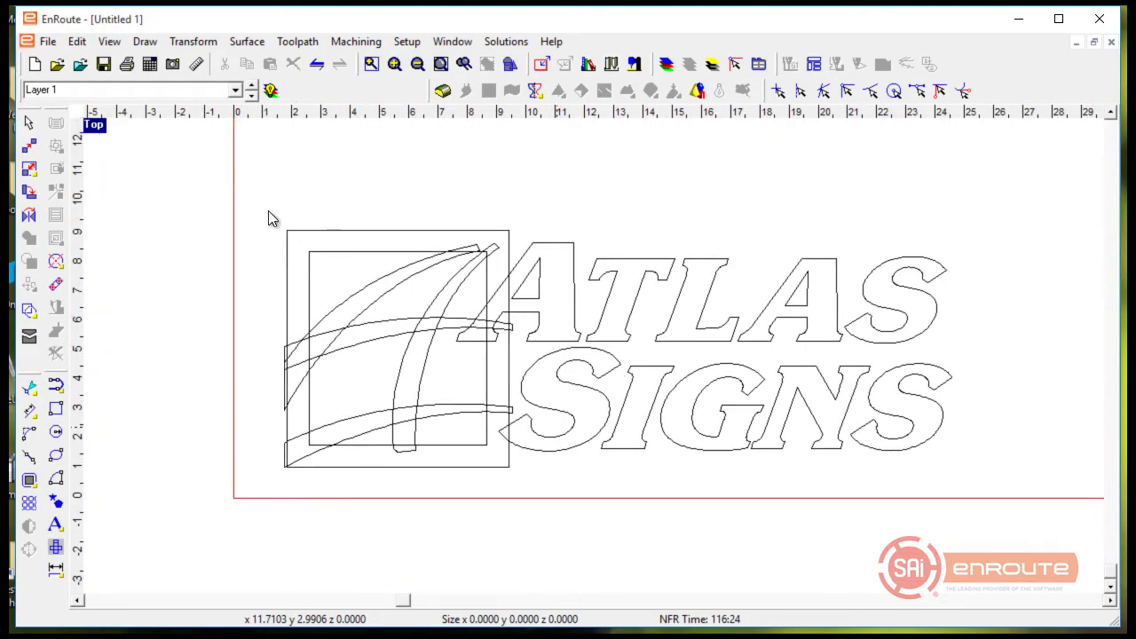
# Step: Clean up all contours of the Atlas Signs logo with a cleanup tolerance of 0.003
pyautogui.moveTo(256, 191); pyautogui.dragTo(1002, 517)
pyautogui.scroll(1, 748, 347)
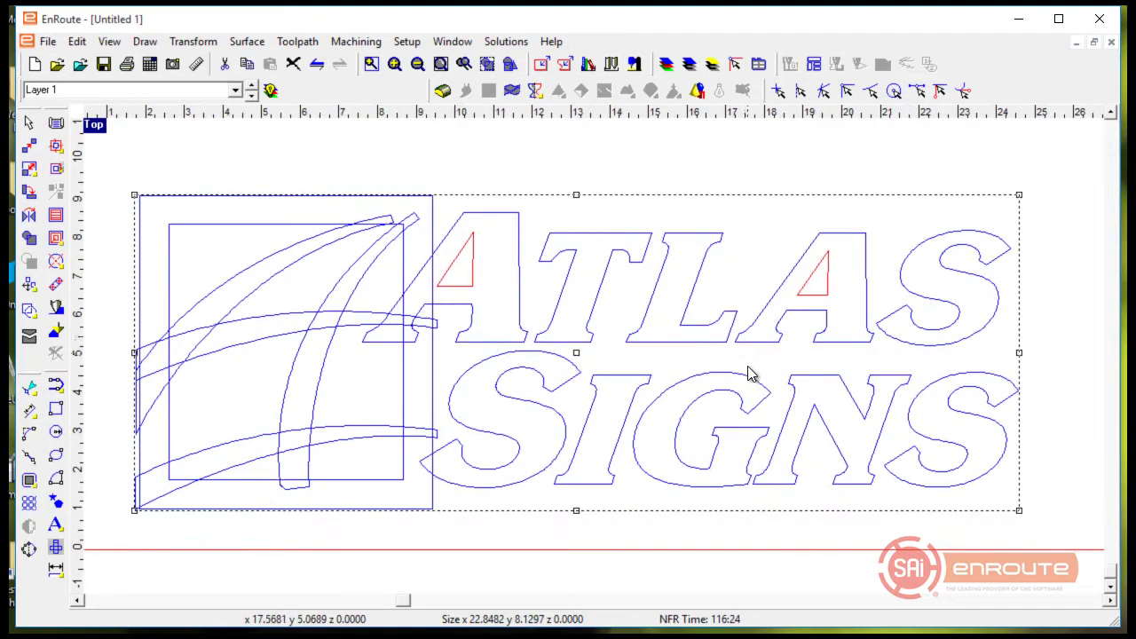
pyautogui.click(145, 41)
pyautogui.click(76, 425)
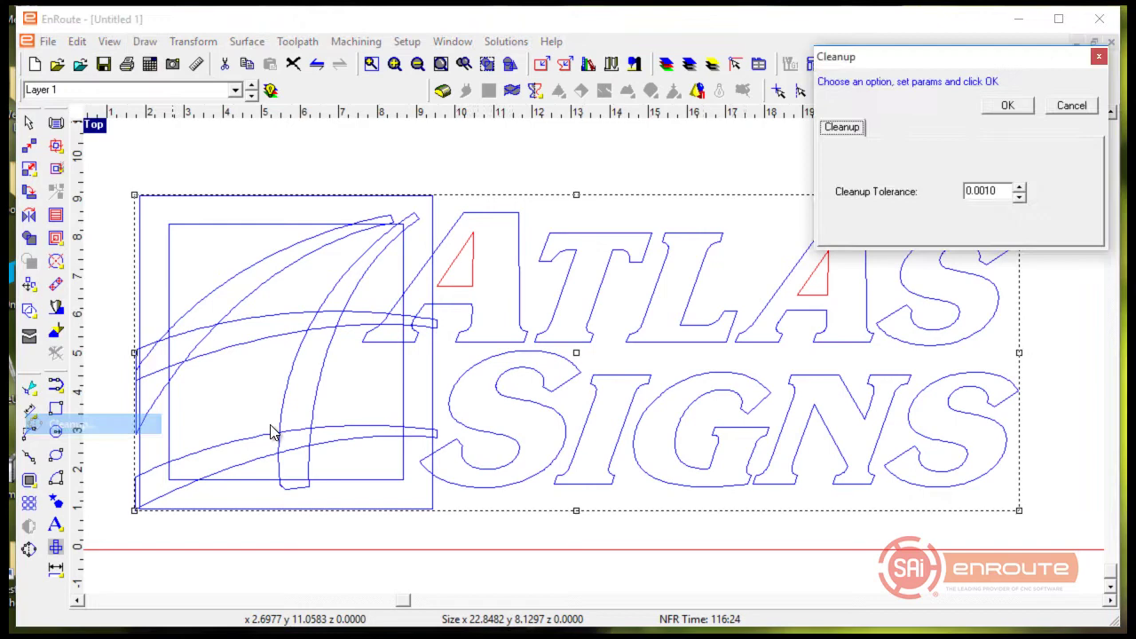
pyautogui.moveTo(855, 64); pyautogui.dragTo(693, 172)
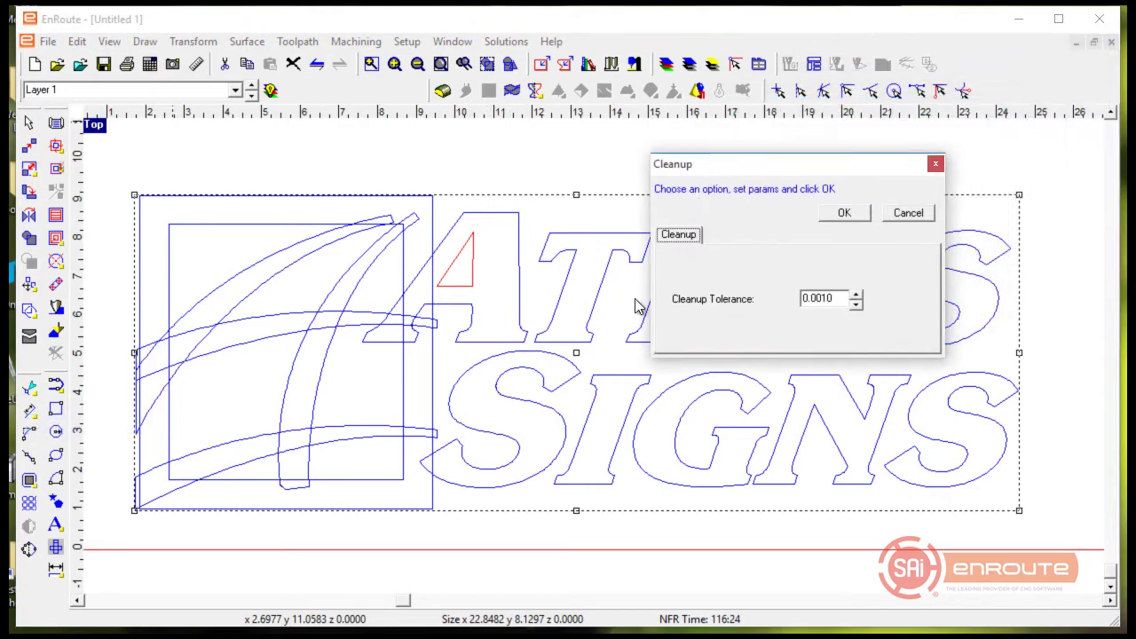
pyautogui.click(841, 304)
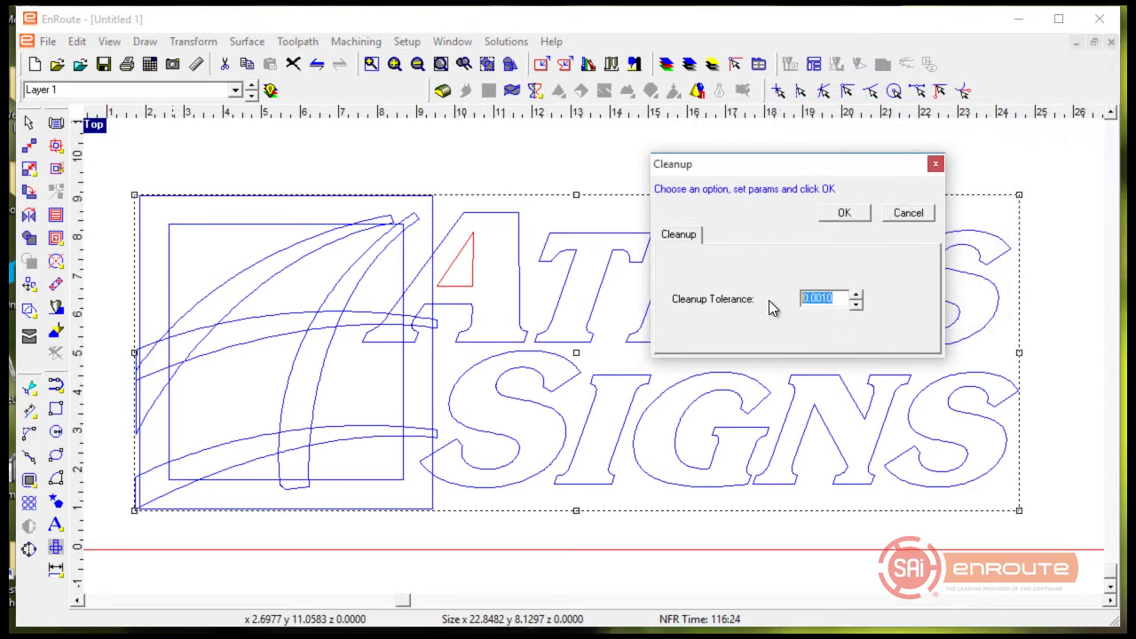
pyautogui.write('.003')
pyautogui.press('Tab')
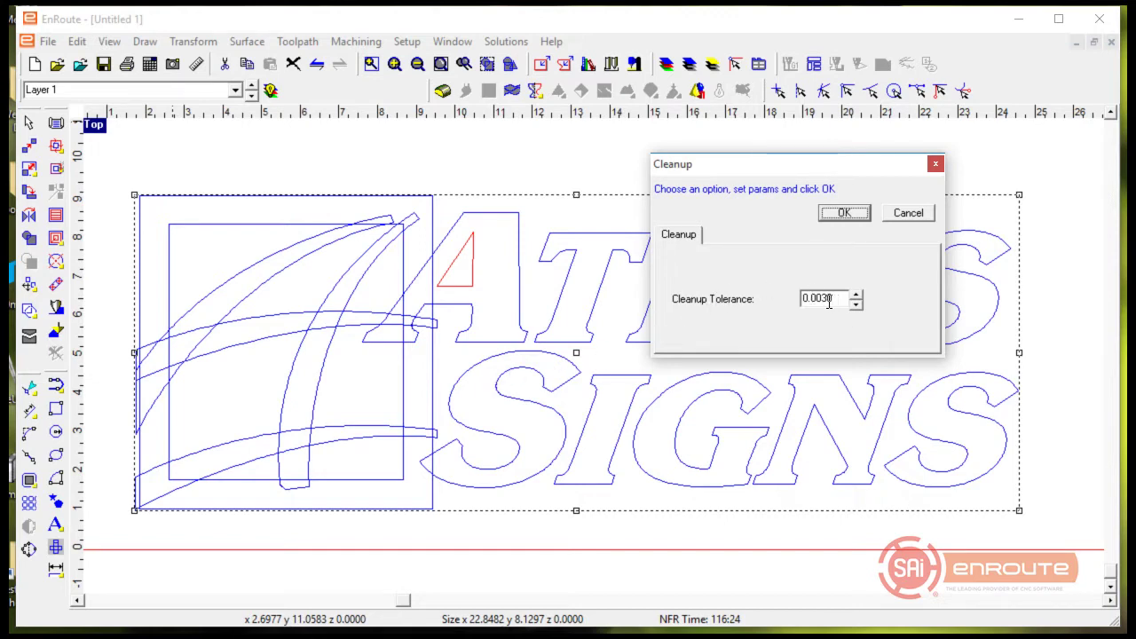
pyautogui.click(837, 213)
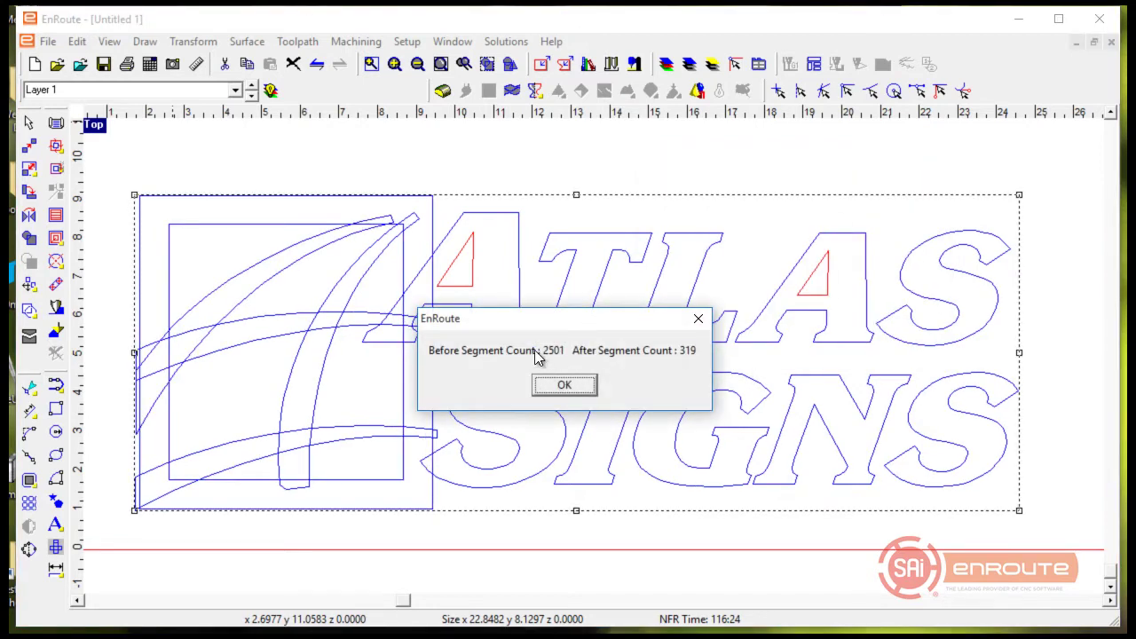
pyautogui.moveTo(565, 315); pyautogui.dragTo(717, 194)
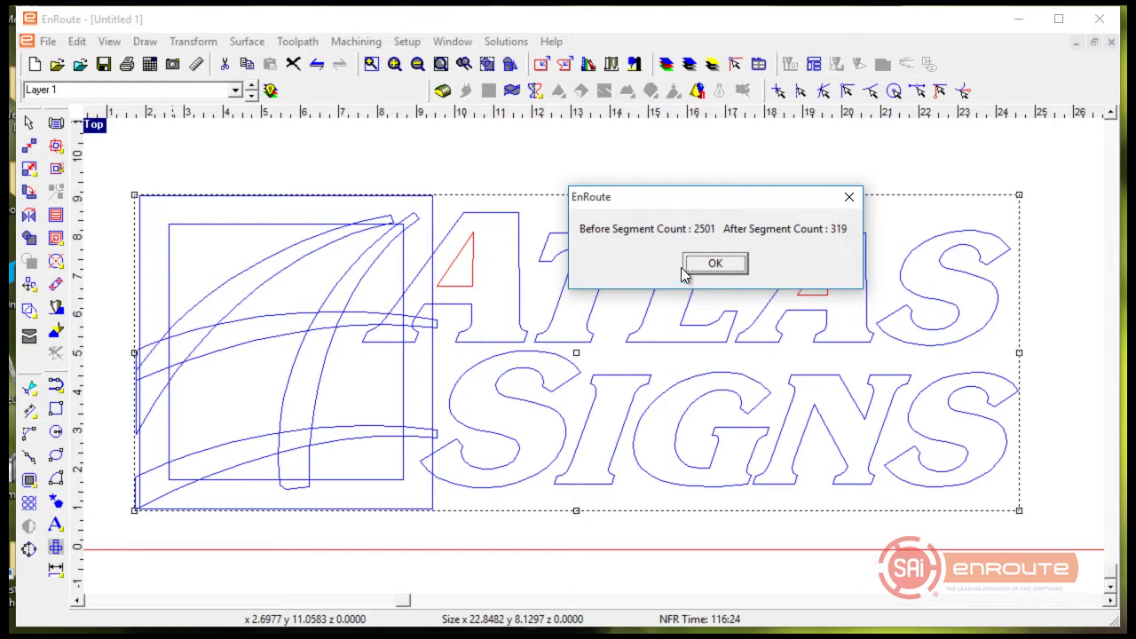
pyautogui.click(709, 266)
# Step: Inspect the point spacing on the cleaned-up contour of the large S in SIGNS, and exit point editing
pyautogui.click(29, 387)
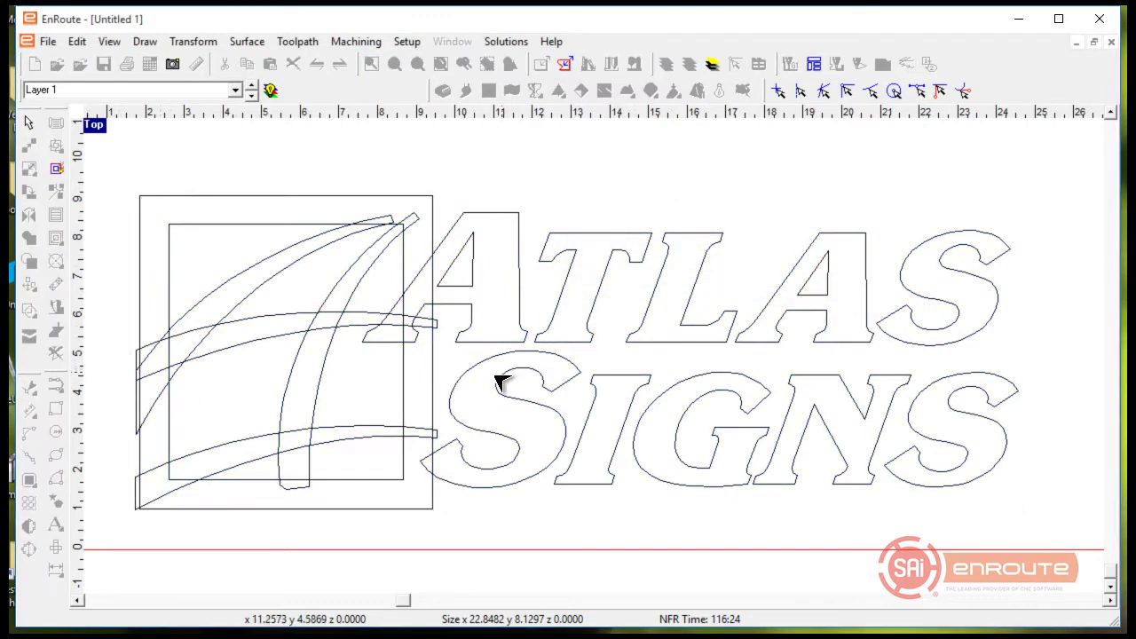
pyautogui.click(484, 375)
pyautogui.scroll(3, 477, 376)
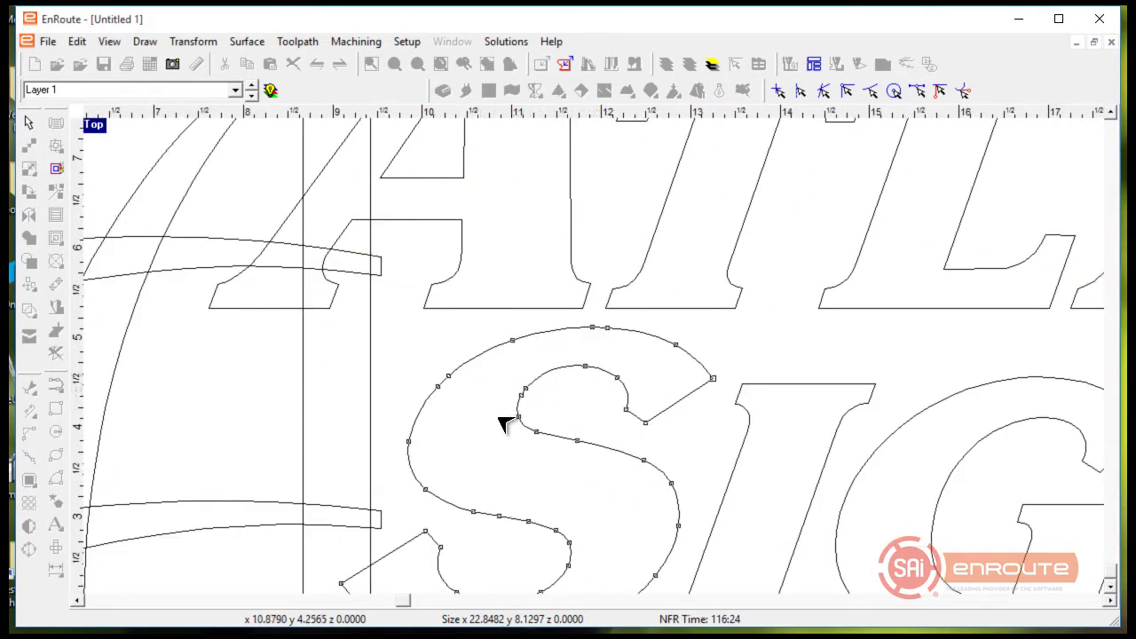
pyautogui.scroll(3, 572, 519)
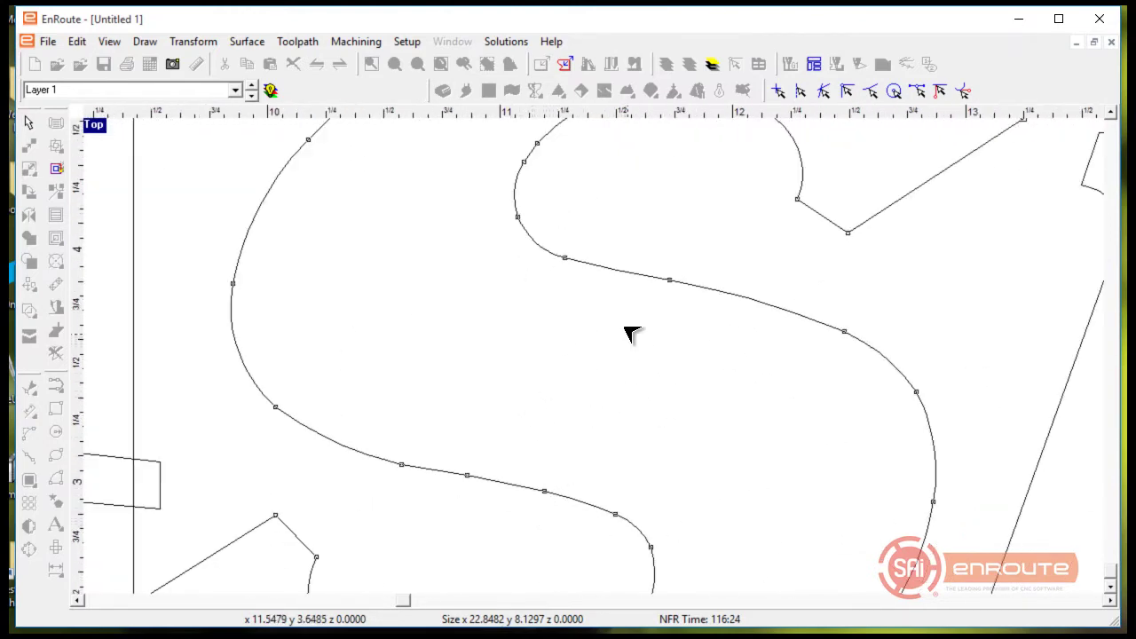
pyautogui.scroll(-4, 581, 322)
pyautogui.scroll(-2, 470, 357)
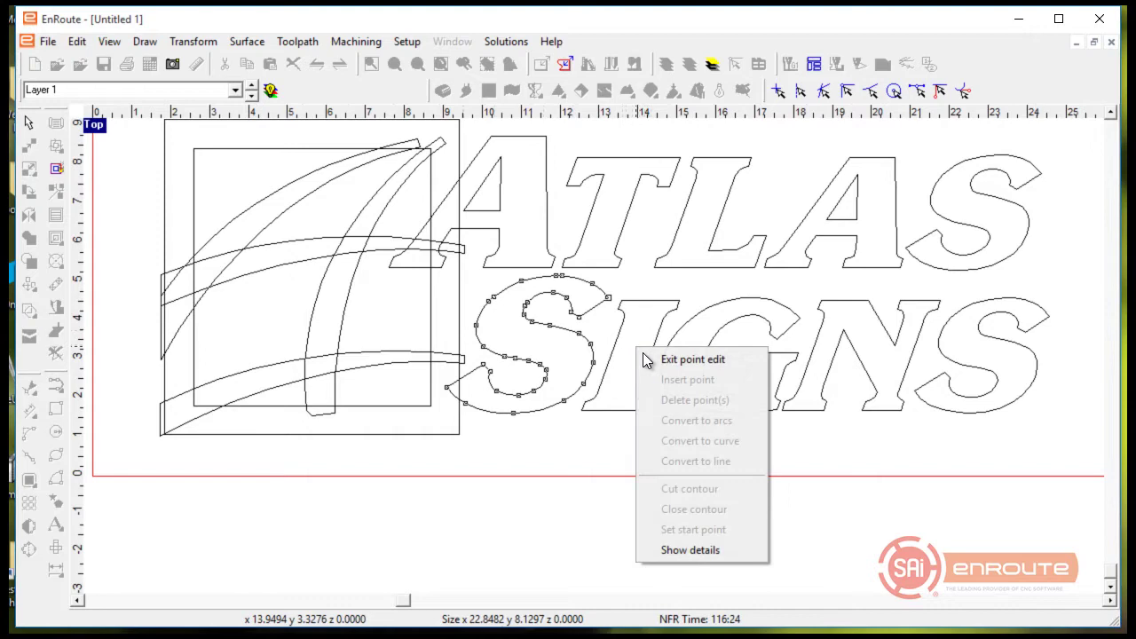
pyautogui.click(692, 360)
pyautogui.scroll(1, 612, 328)
pyautogui.scroll(-3, 611, 311)
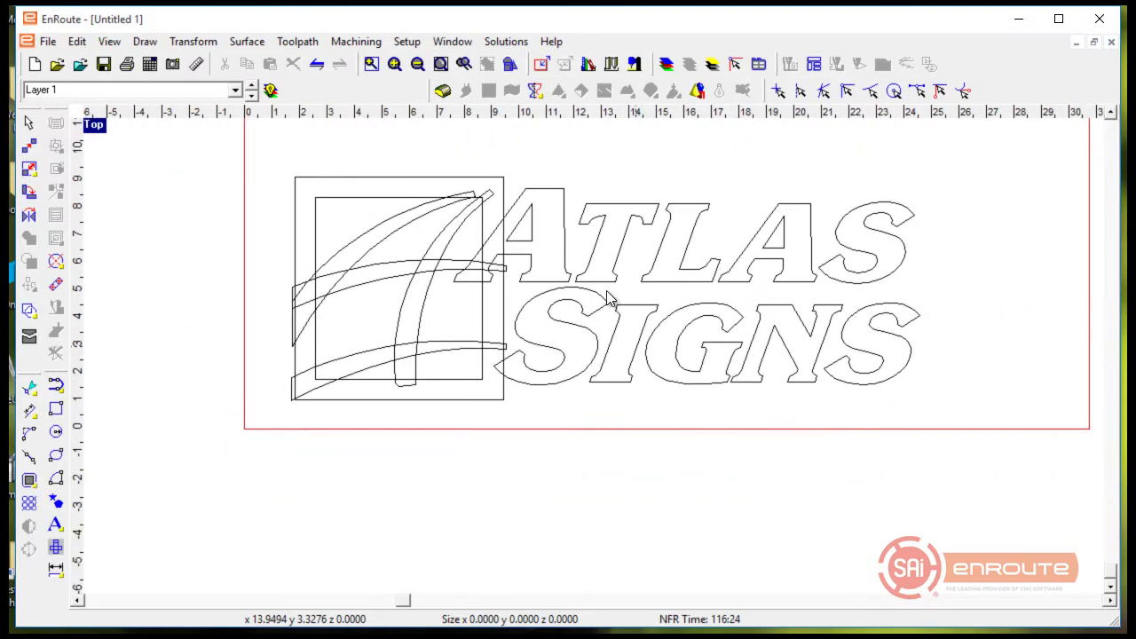
pyautogui.scroll(2, 602, 306)
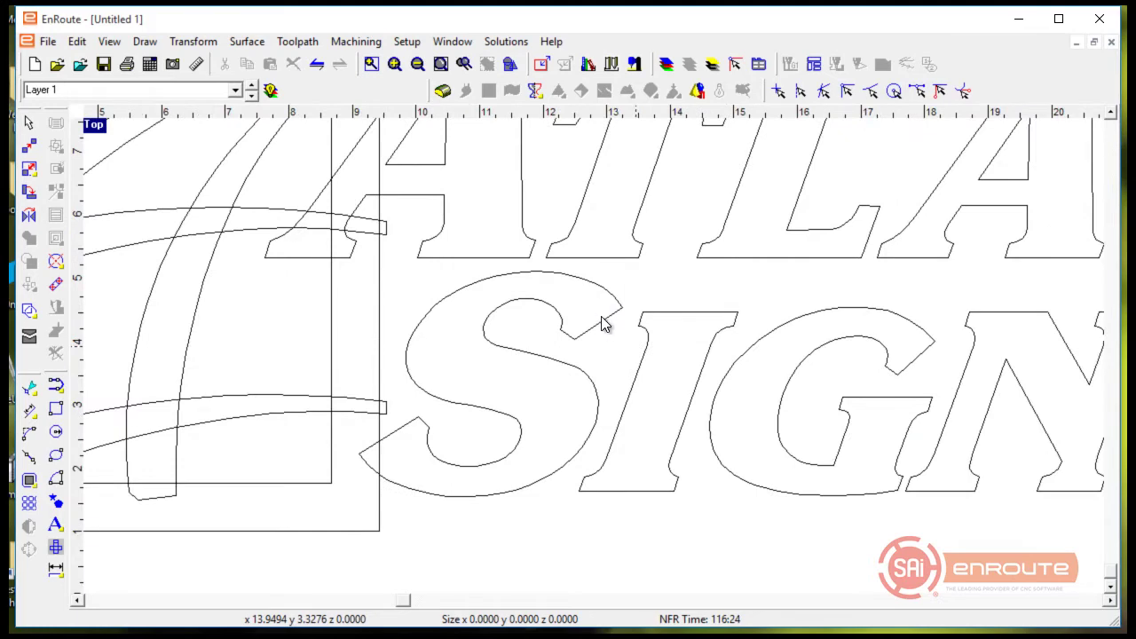
pyautogui.scroll(-1, 594, 326)
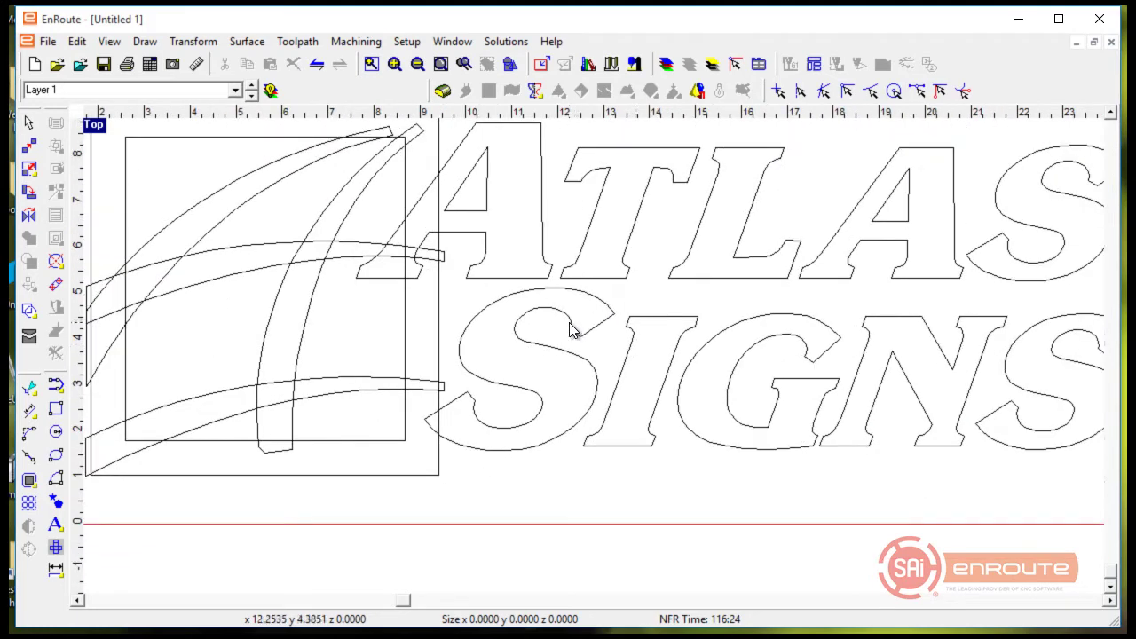
pyautogui.click(573, 329)
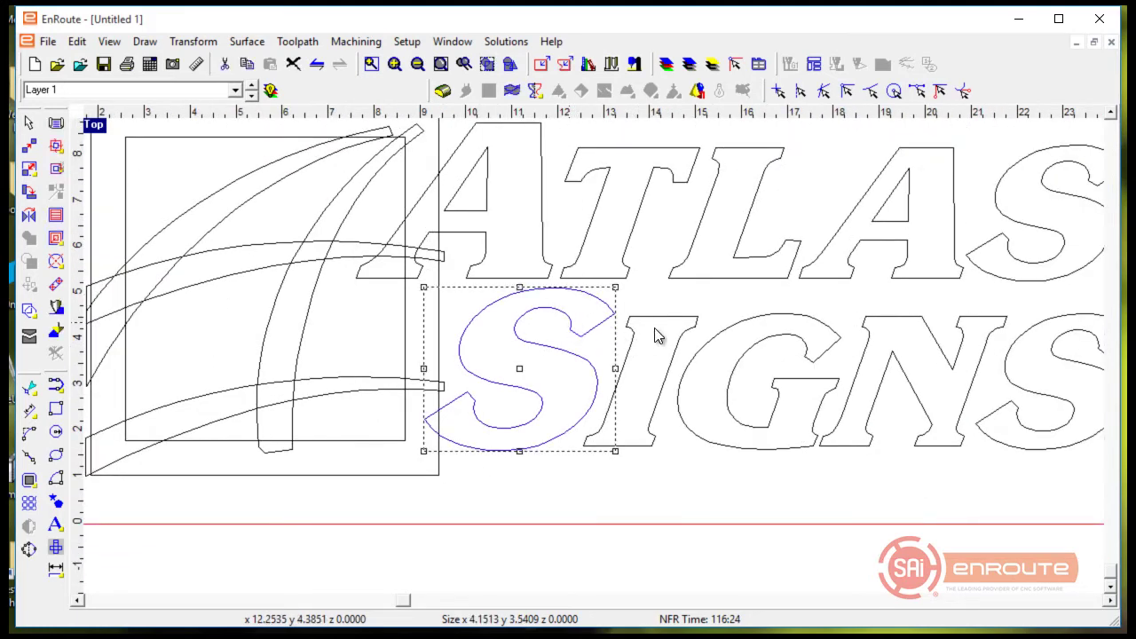
pyautogui.scroll(-1, 654, 332)
pyautogui.scroll(2, 592, 277)
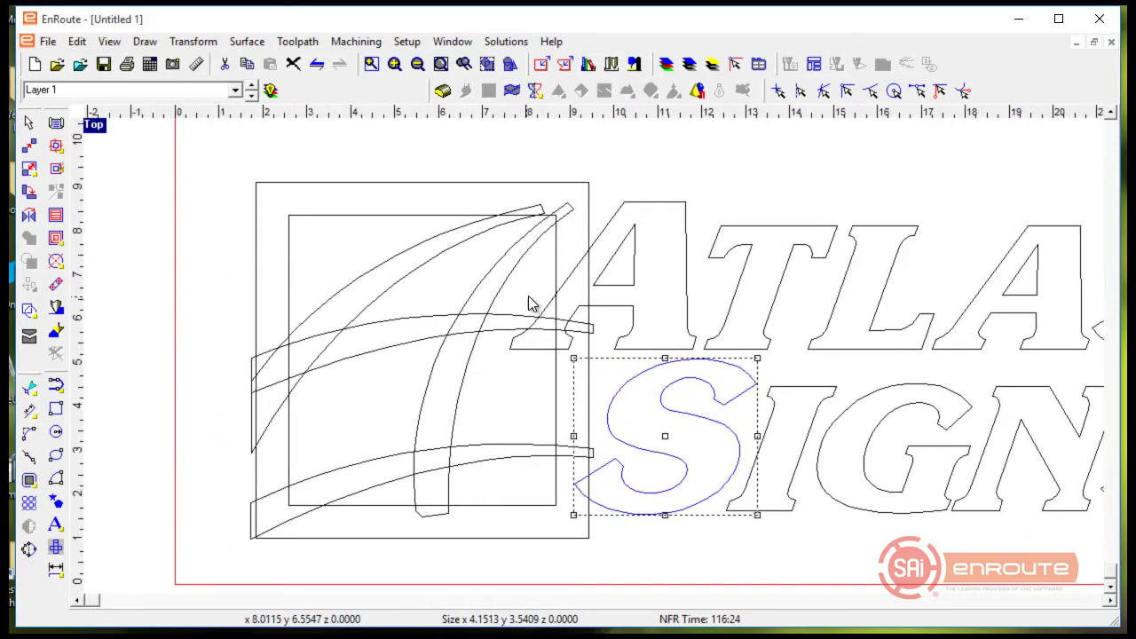
# Step: Weld the four curved bands inside the logo frame into a single joined shape
pyautogui.click(494, 254)
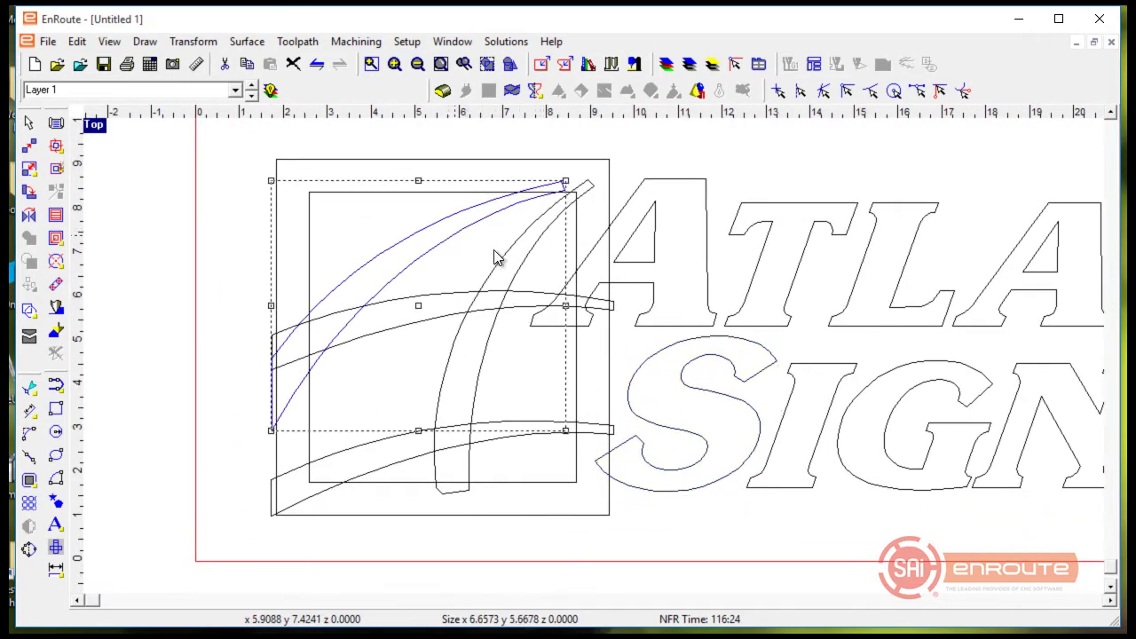
pyautogui.keyDown('shift'); pyautogui.click(506, 261); pyautogui.keyUp('shift')
pyautogui.keyDown('shift'); pyautogui.click(441, 300); pyautogui.keyUp('shift')
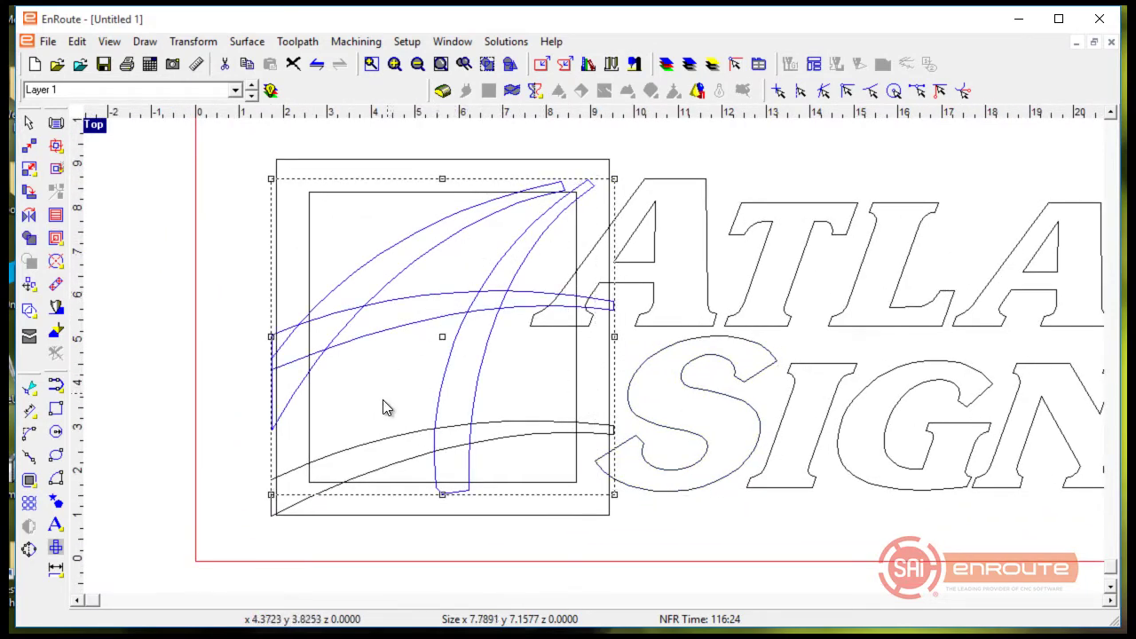
pyautogui.keyDown('shift'); pyautogui.click(374, 449); pyautogui.keyUp('shift')
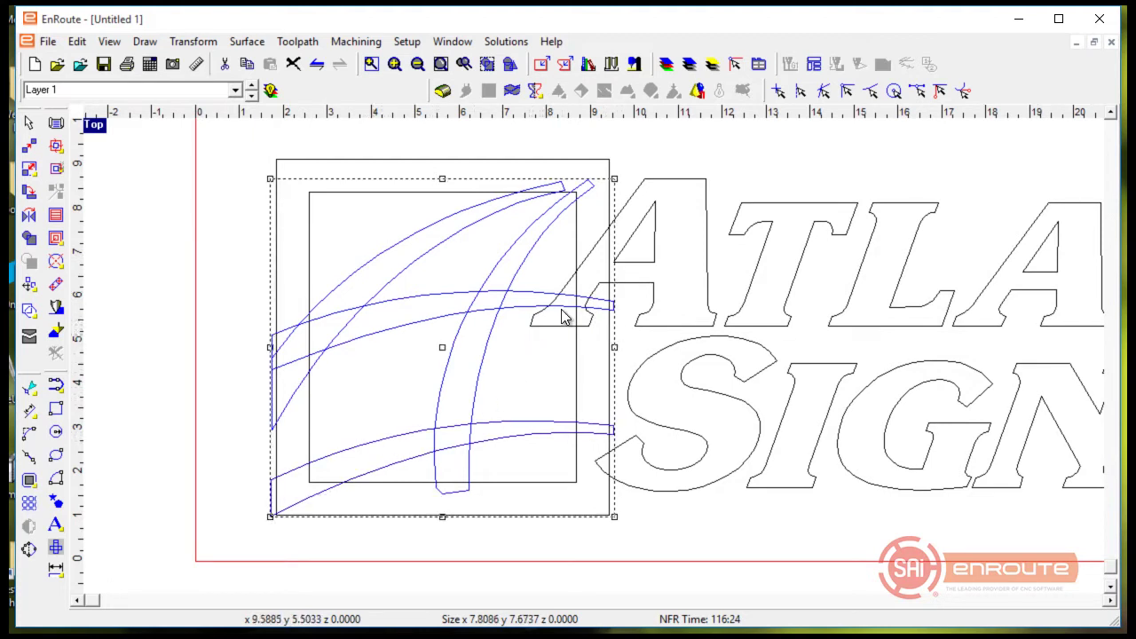
pyautogui.click(193, 42)
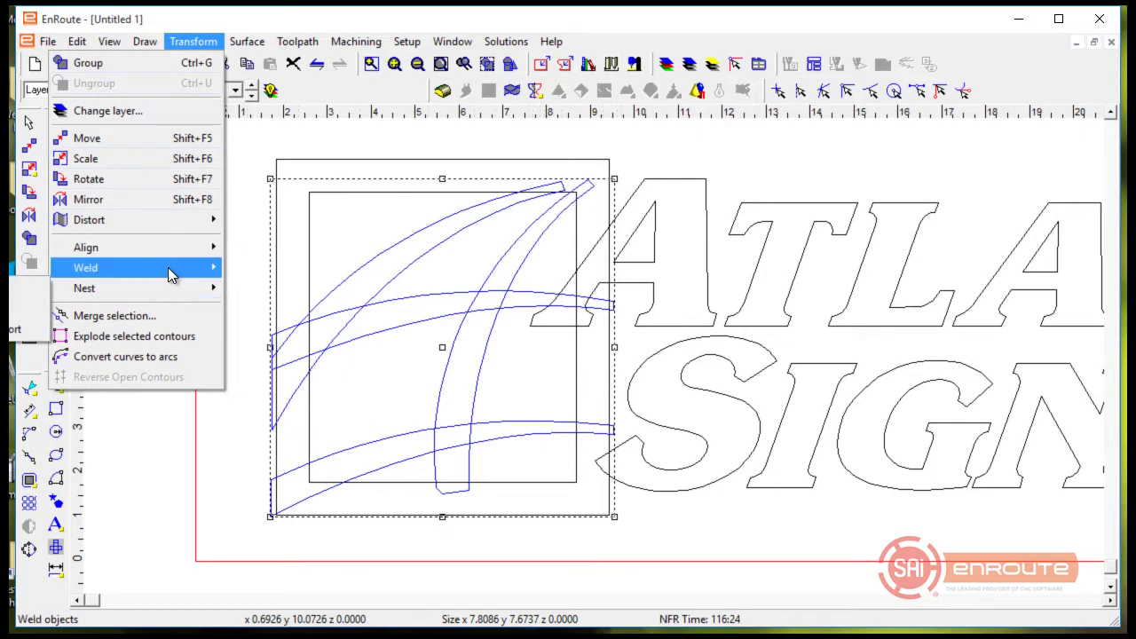
pyautogui.moveTo(167, 267)
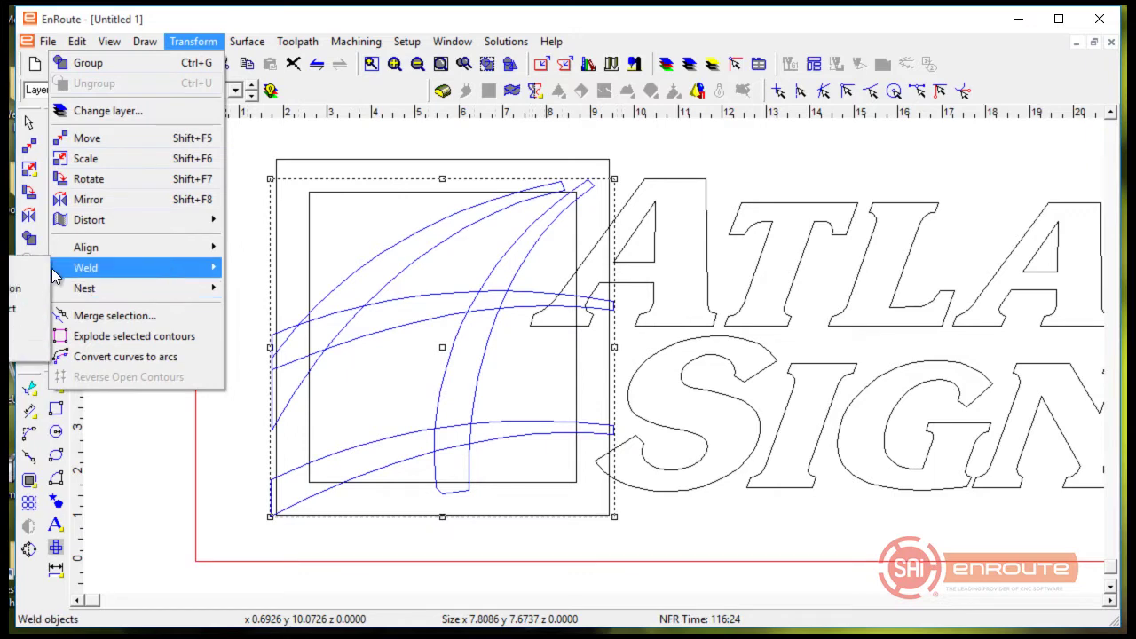
pyautogui.click(11, 308)
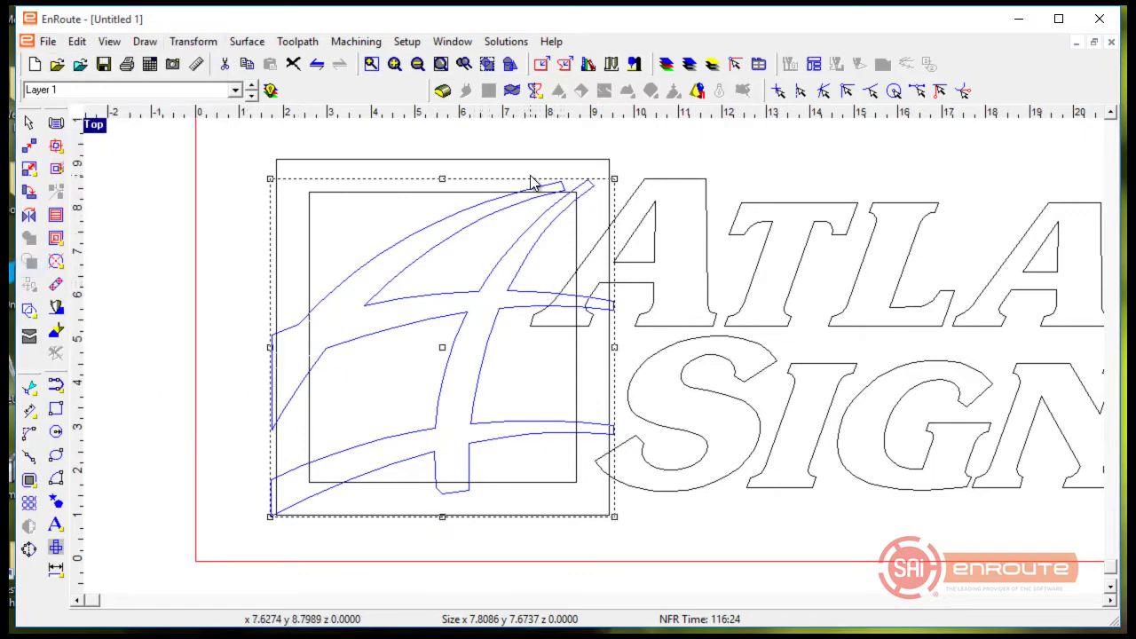
# Step: Try a joined weld of the curved bands with the inner frame rectangle, undo it and clear the selection
pyautogui.keyDown('shift'); pyautogui.click(459, 193); pyautogui.keyUp('shift')
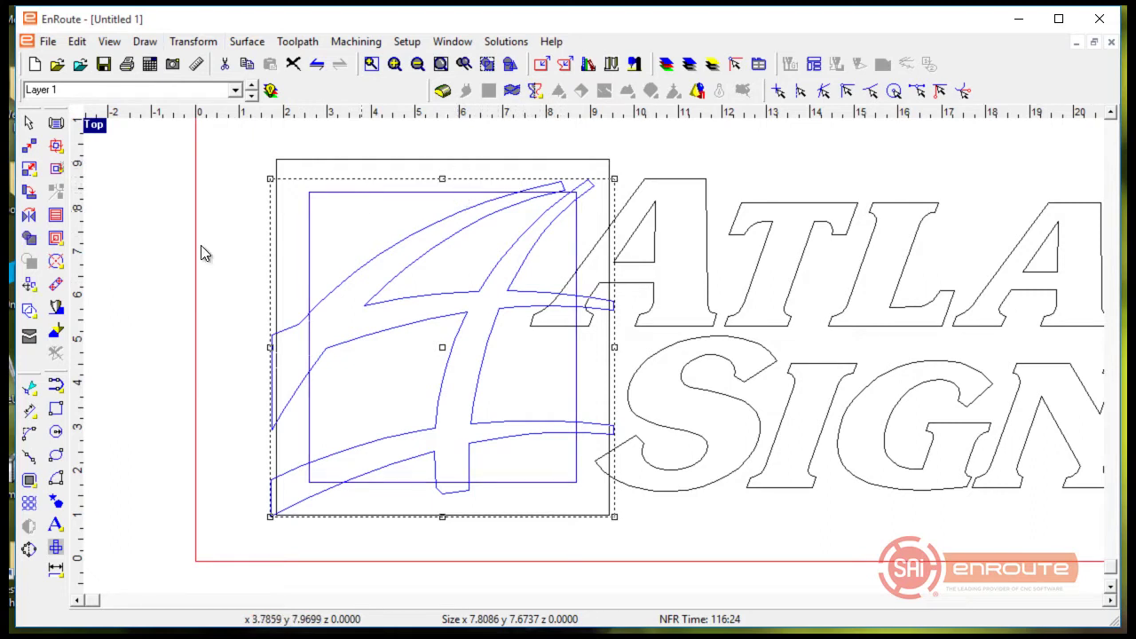
pyautogui.click(29, 311)
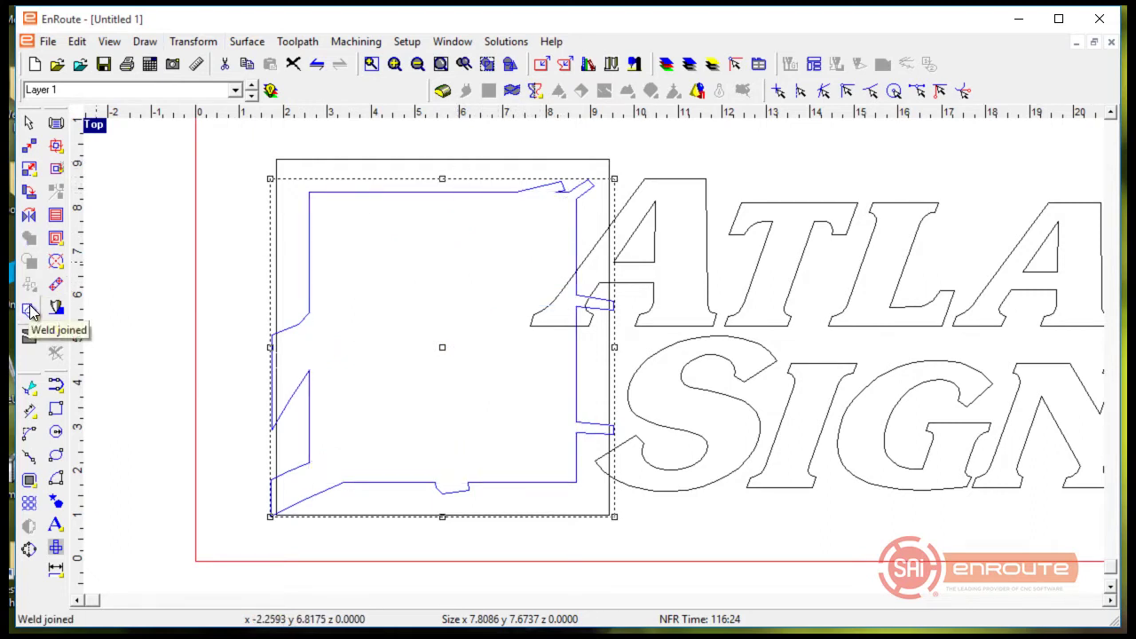
pyautogui.hotkey('ctrl', 'z')
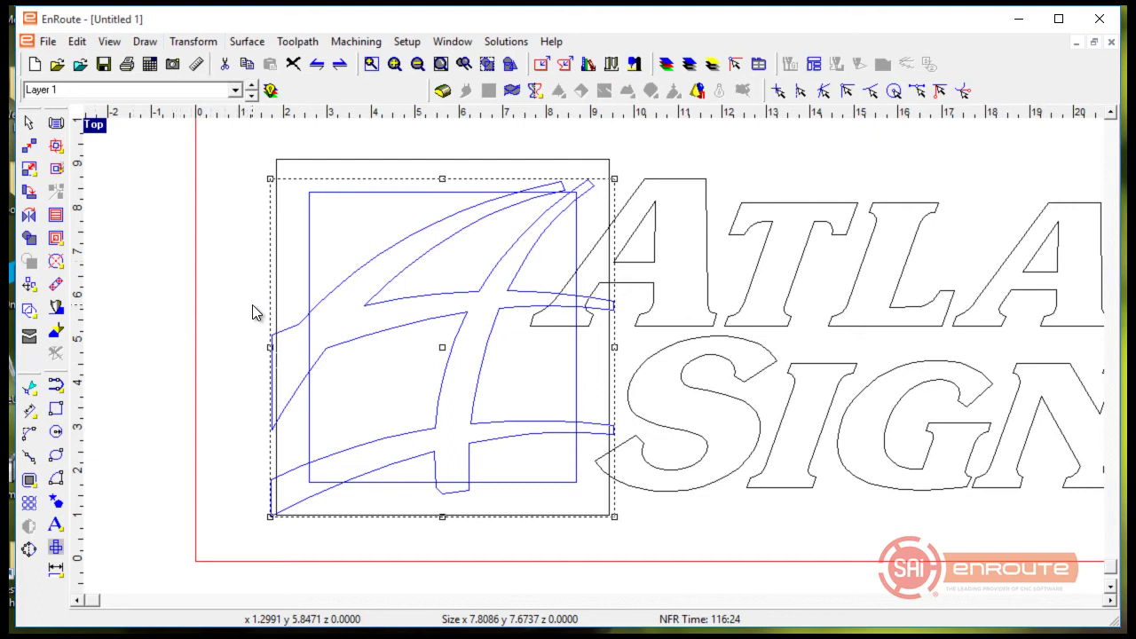
pyautogui.click(249, 311)
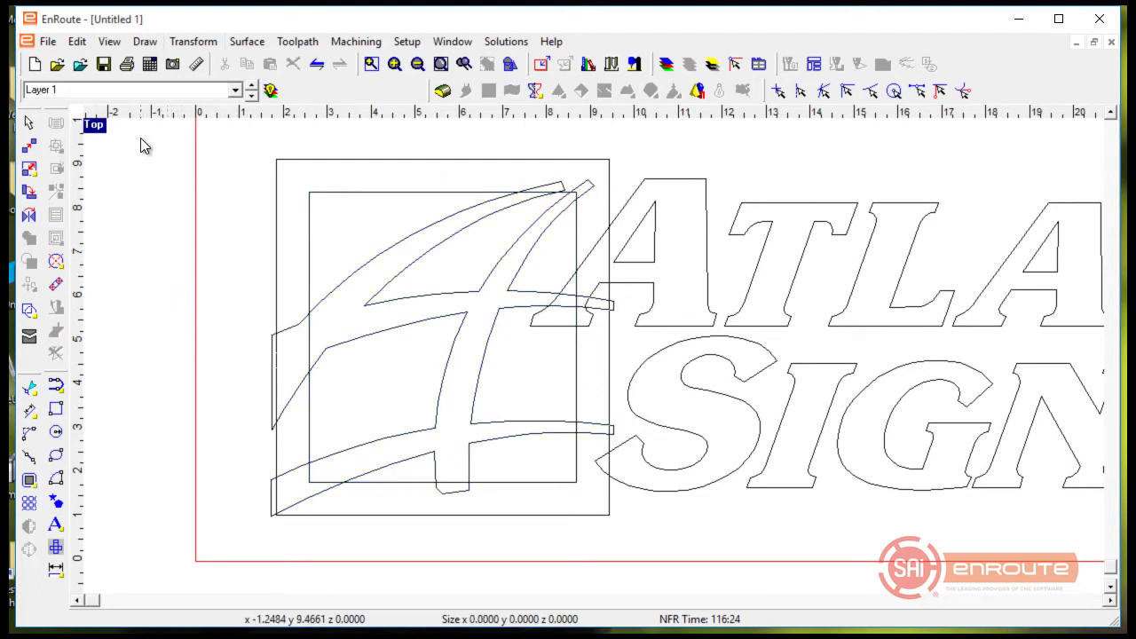
# Step: Start trimming by boundaries, taking all contours of the logo as boundaries
pyautogui.click(143, 48)
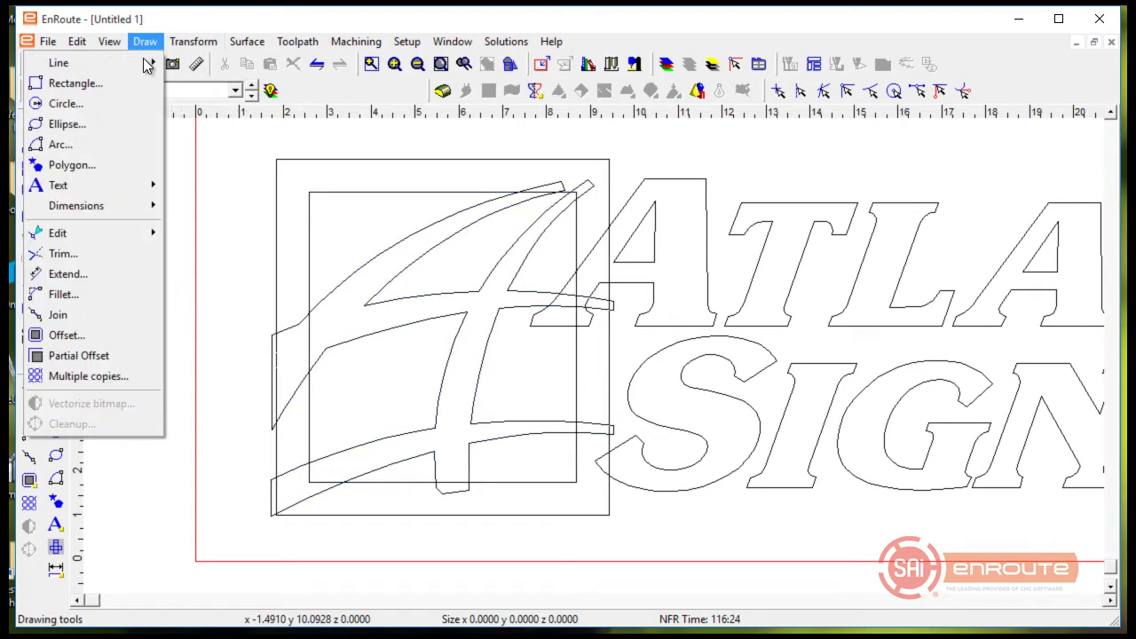
pyautogui.click(121, 256)
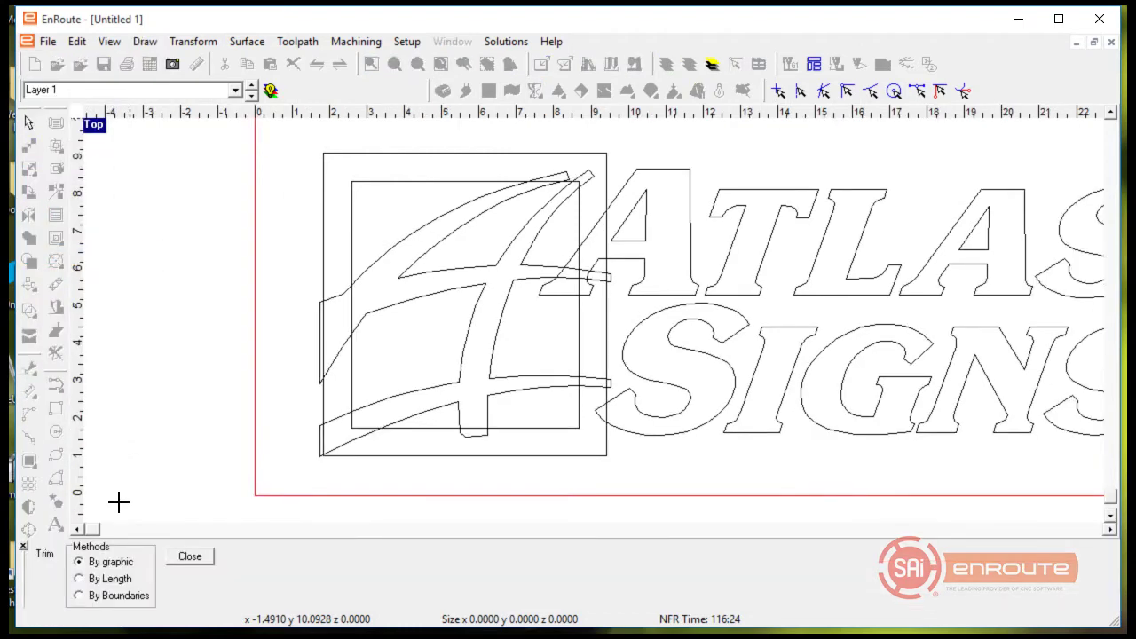
pyautogui.click(116, 595)
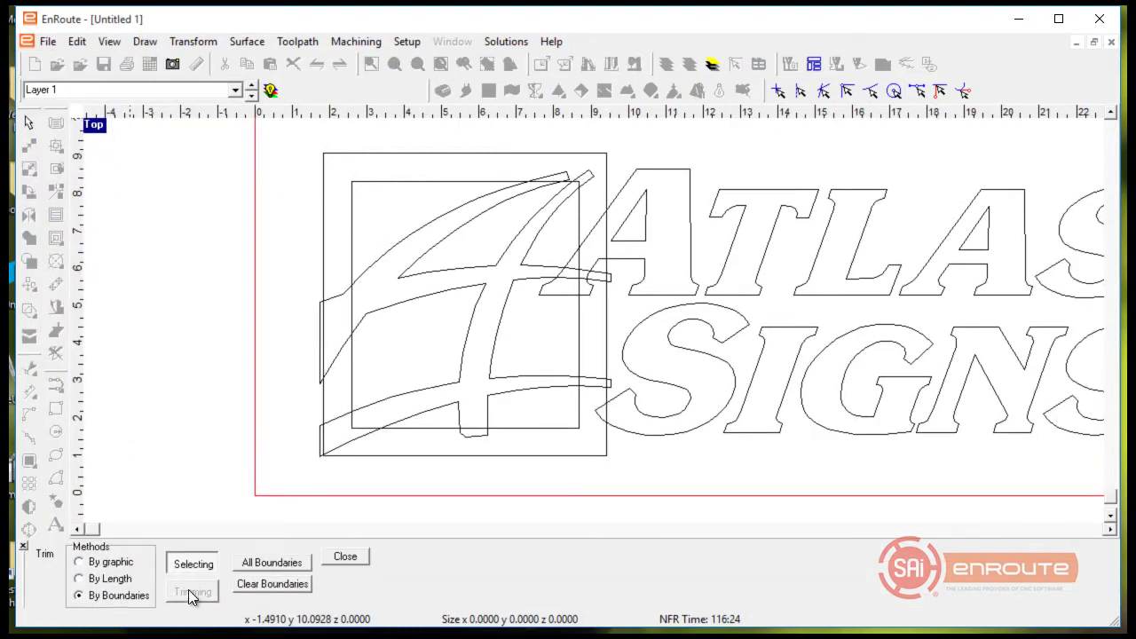
pyautogui.click(249, 563)
# Step: Trim the lower curved band's overlaps at the frame's lower-left corner and the vertical band's end below the inner frame
pyautogui.scroll(1, 427, 484)
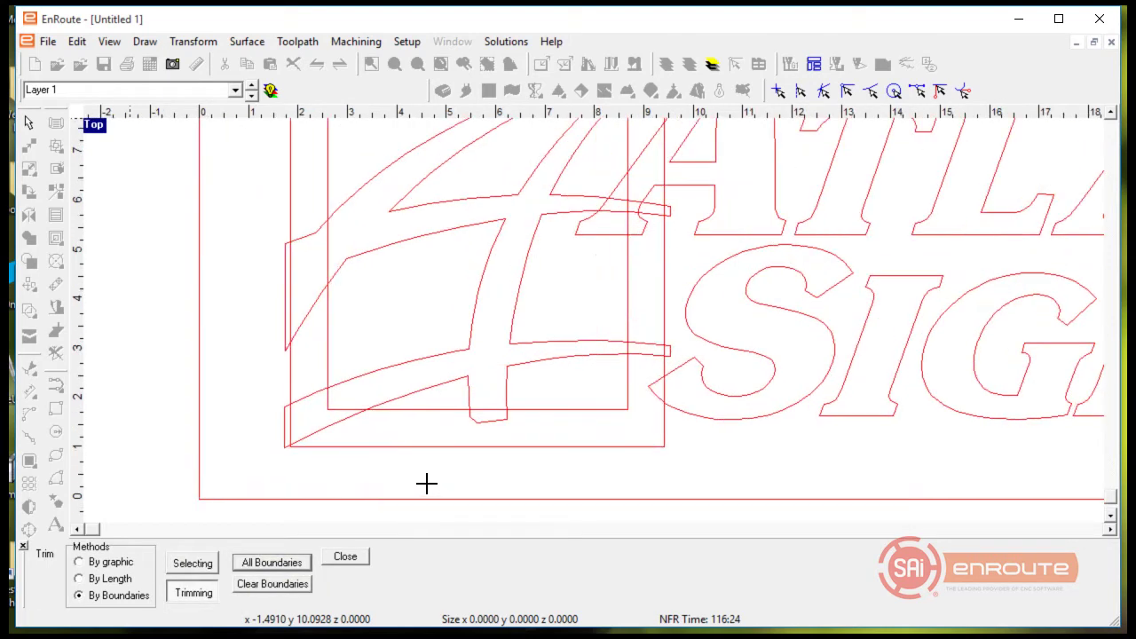
pyautogui.scroll(1, 202, 293)
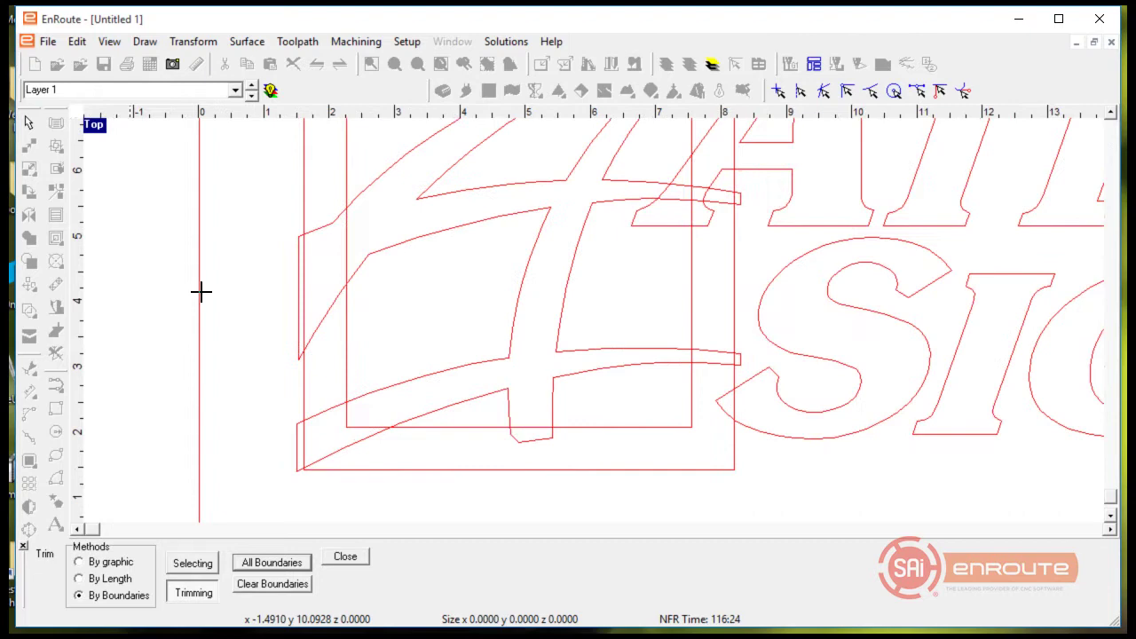
pyautogui.scroll(1, 225, 388)
pyautogui.scroll(1, 287, 497)
pyautogui.click(331, 451)
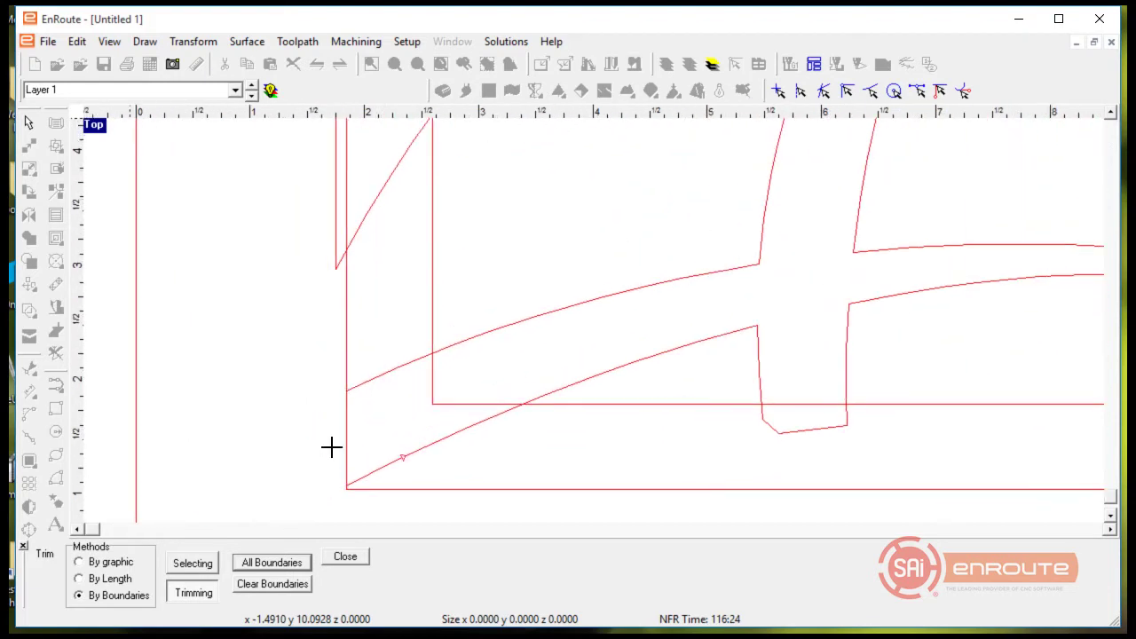
pyautogui.click(387, 376)
pyautogui.click(800, 406)
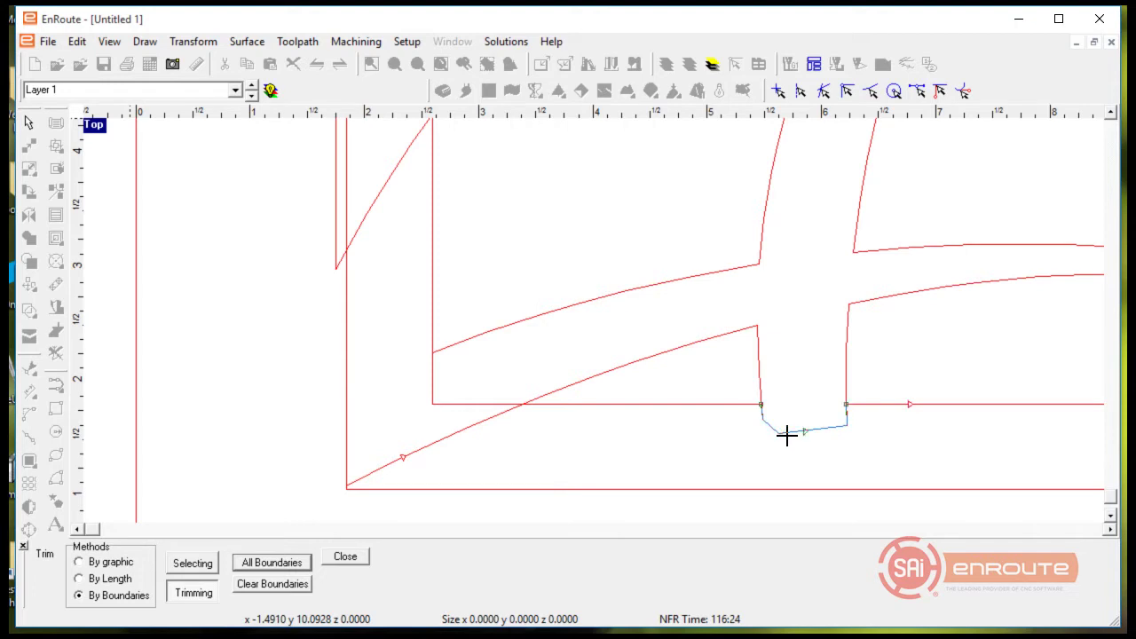
pyautogui.click(787, 435)
pyautogui.click(438, 438)
pyautogui.click(444, 406)
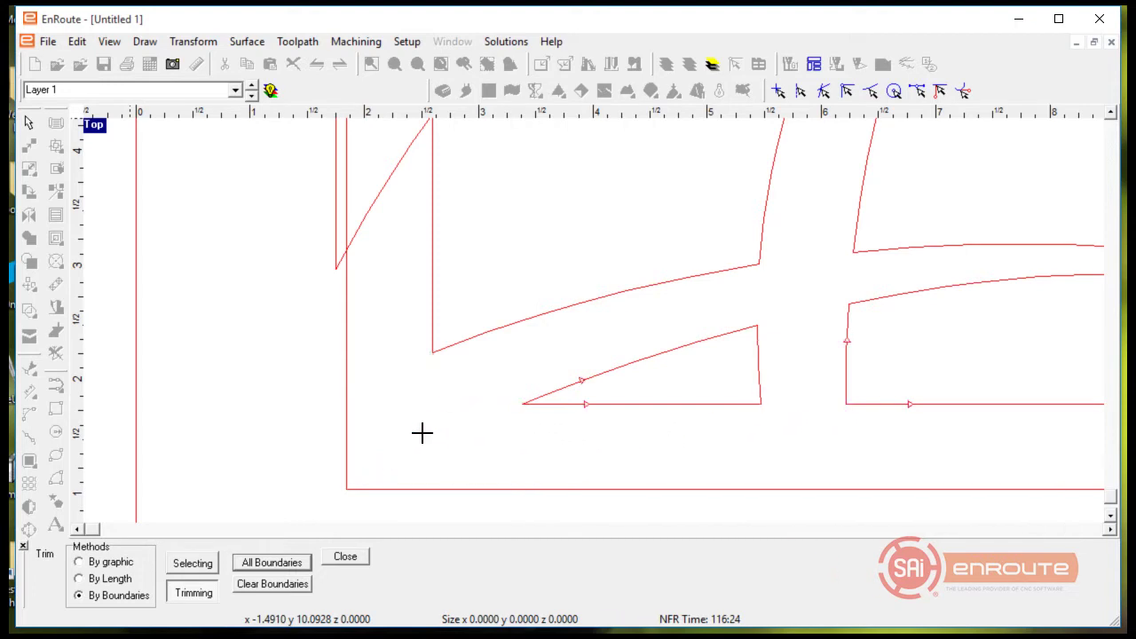
# Step: Trim the outer and inner frame edges where the middle curved band crosses the logo frame's left side
pyautogui.scroll(-2, 421, 432)
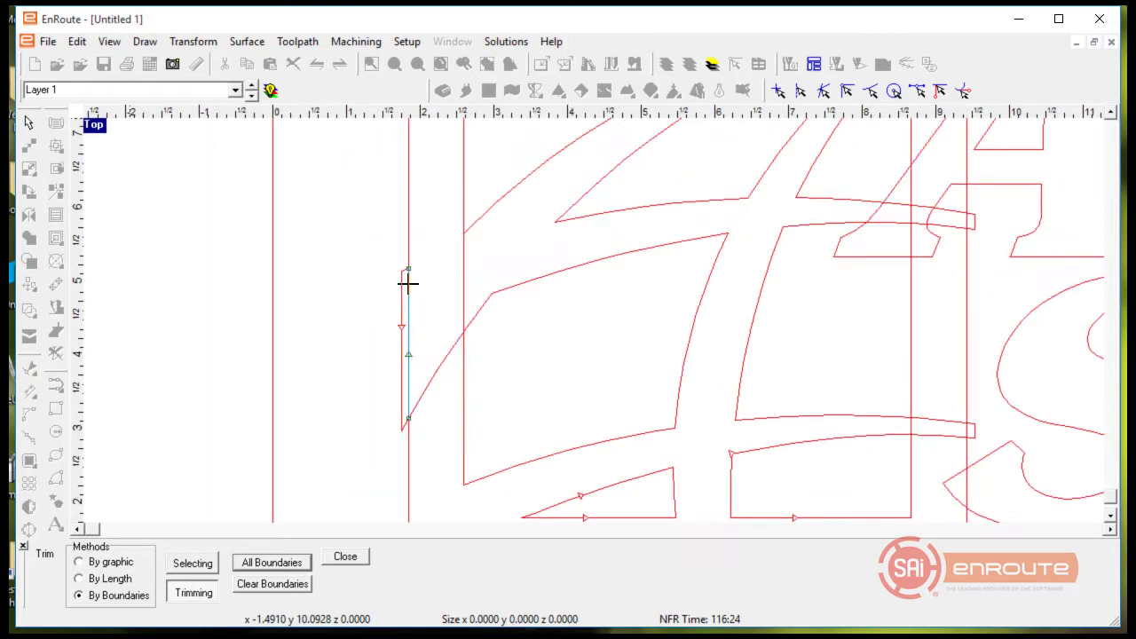
pyautogui.click(407, 282)
pyautogui.click(463, 276)
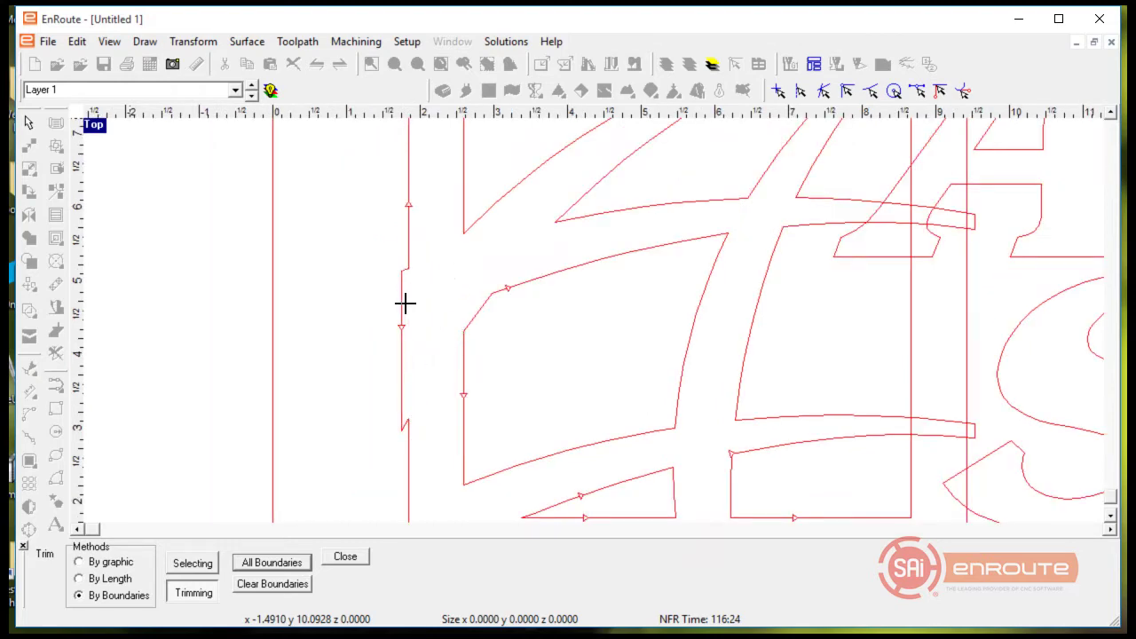
# Step: Trim the overlaps of the lower curved band and the large S with the right side of the logo frame
pyautogui.scroll(-2, 778, 456)
pyautogui.scroll(4, 784, 456)
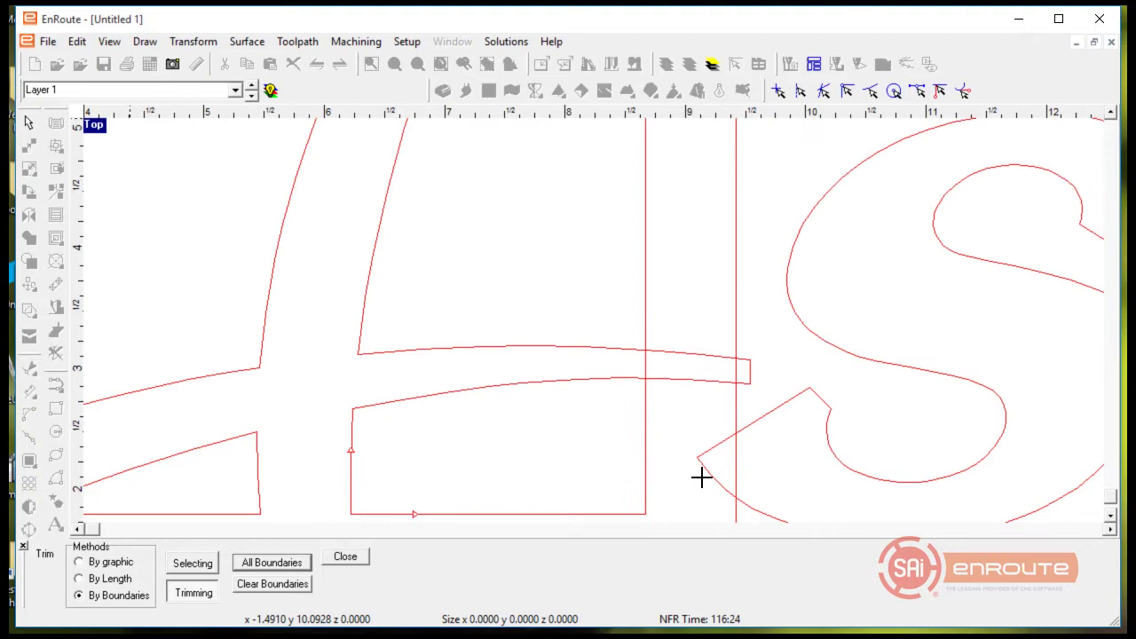
pyautogui.click(735, 475)
pyautogui.click(698, 380)
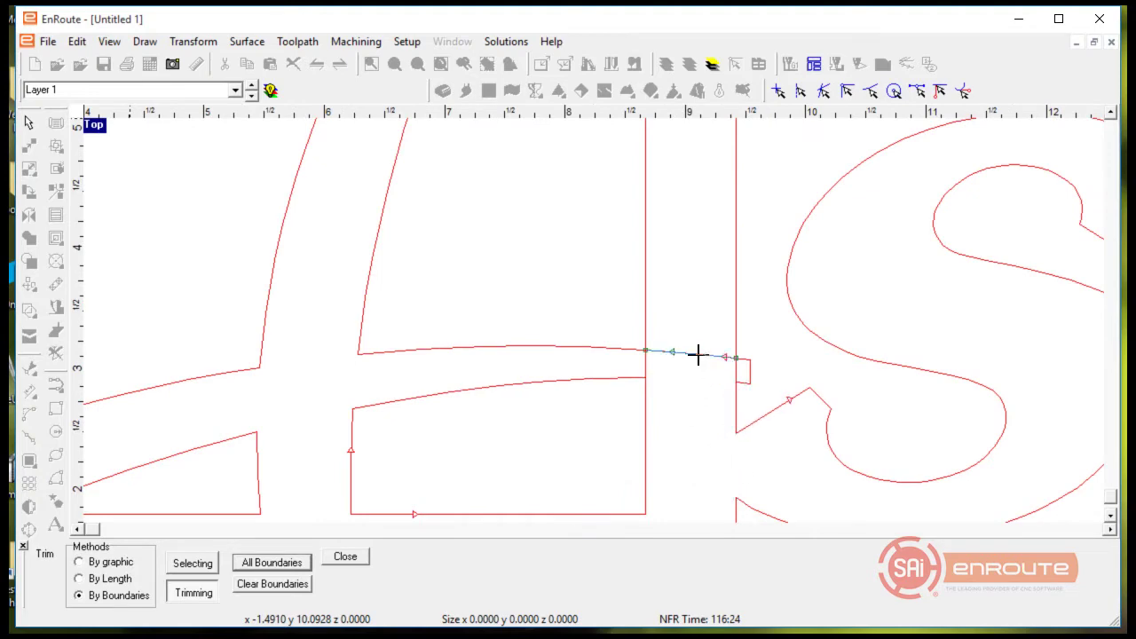
pyautogui.click(698, 353)
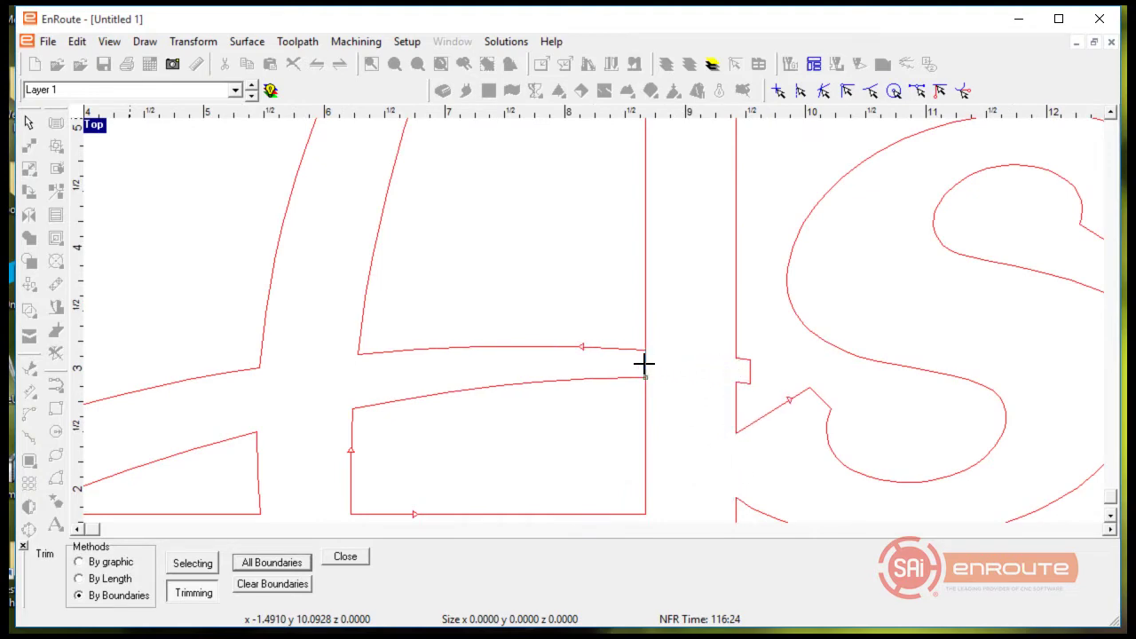
# Step: Trim the right part of the first A's left foot and the upper band's lower edge between the frame lines
pyautogui.scroll(-2, 446, 406)
pyautogui.scroll(2, 421, 424)
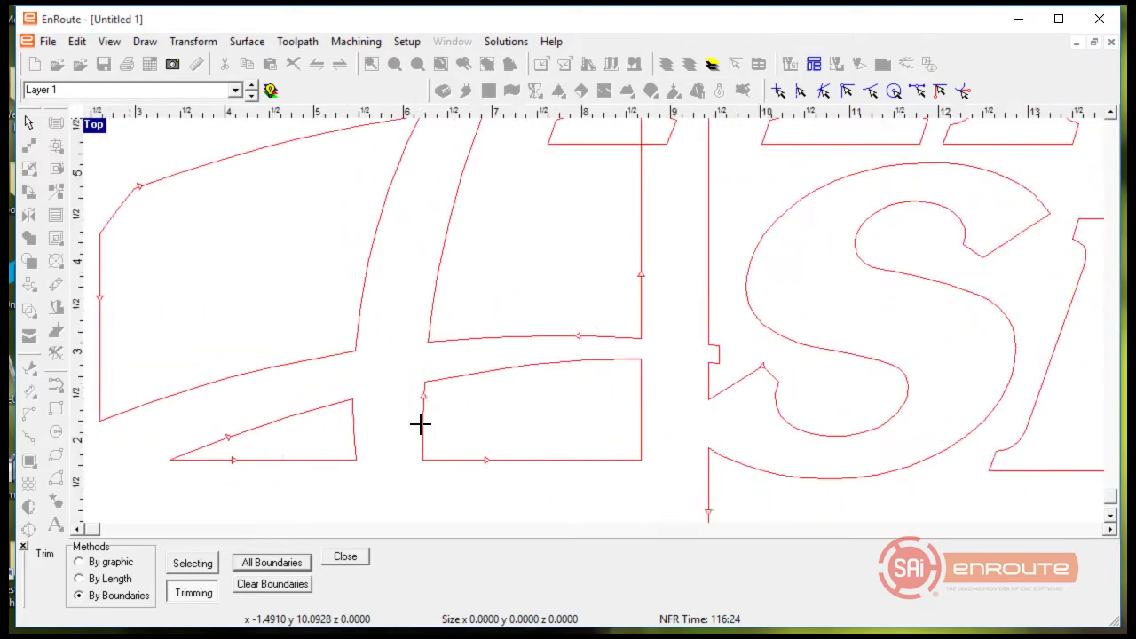
pyautogui.scroll(-2, 421, 423)
pyautogui.scroll(2, 583, 182)
pyautogui.click(563, 283)
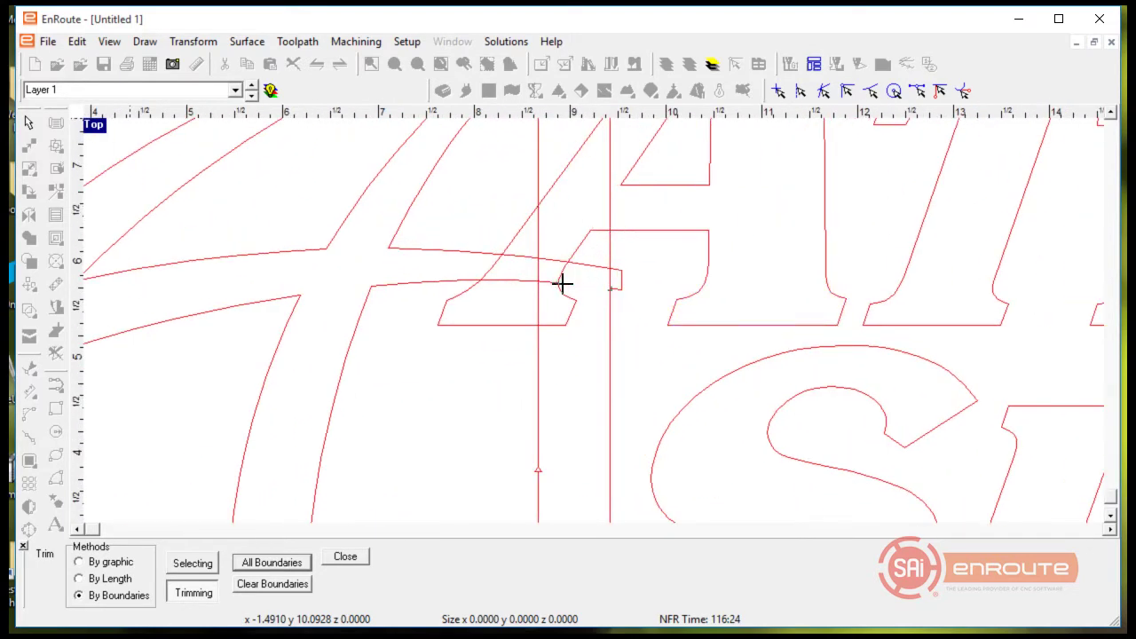
pyautogui.click(559, 284)
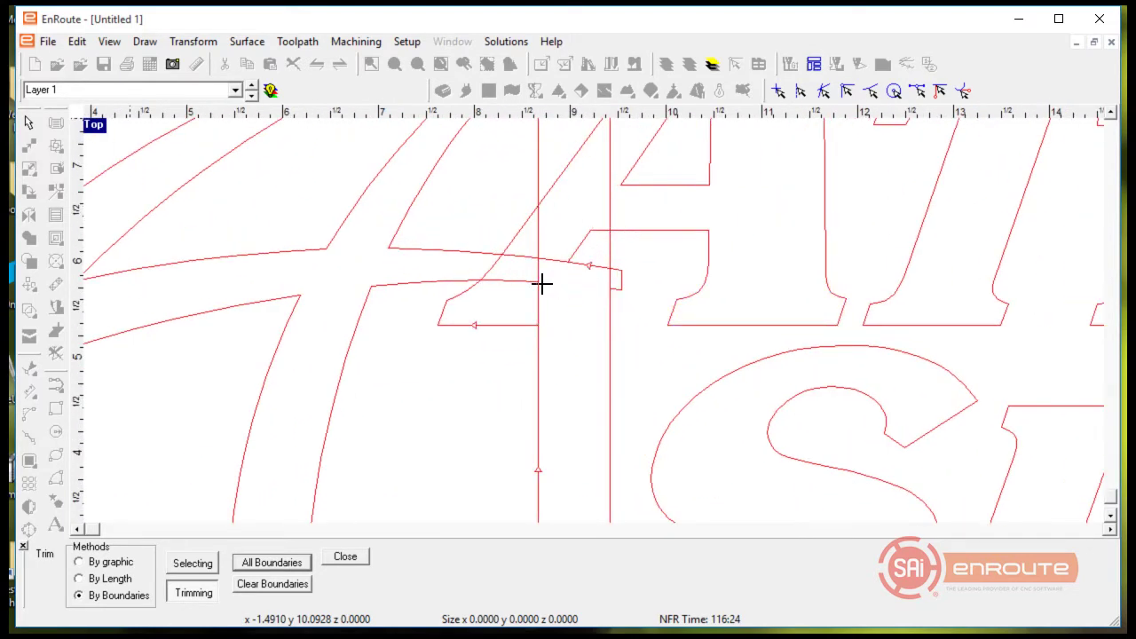
# Step: Trim the remaining band edges, inner frame line and leg contour inside the first A's left leg
pyautogui.scroll(2, 539, 282)
pyautogui.click(524, 284)
pyautogui.click(533, 257)
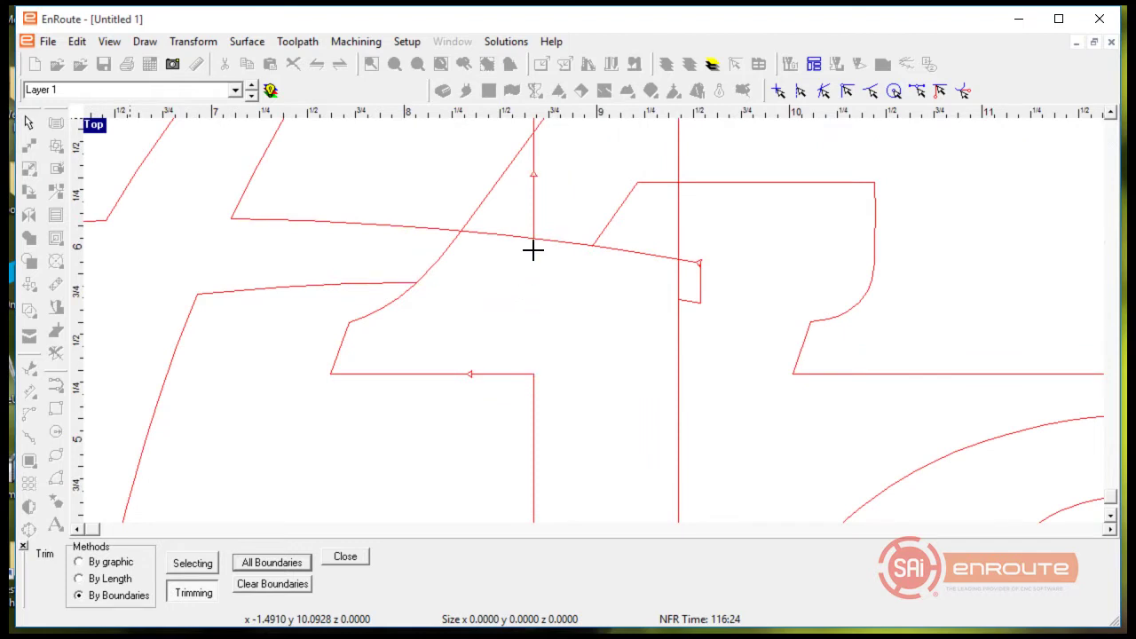
pyautogui.click(534, 229)
pyautogui.click(533, 236)
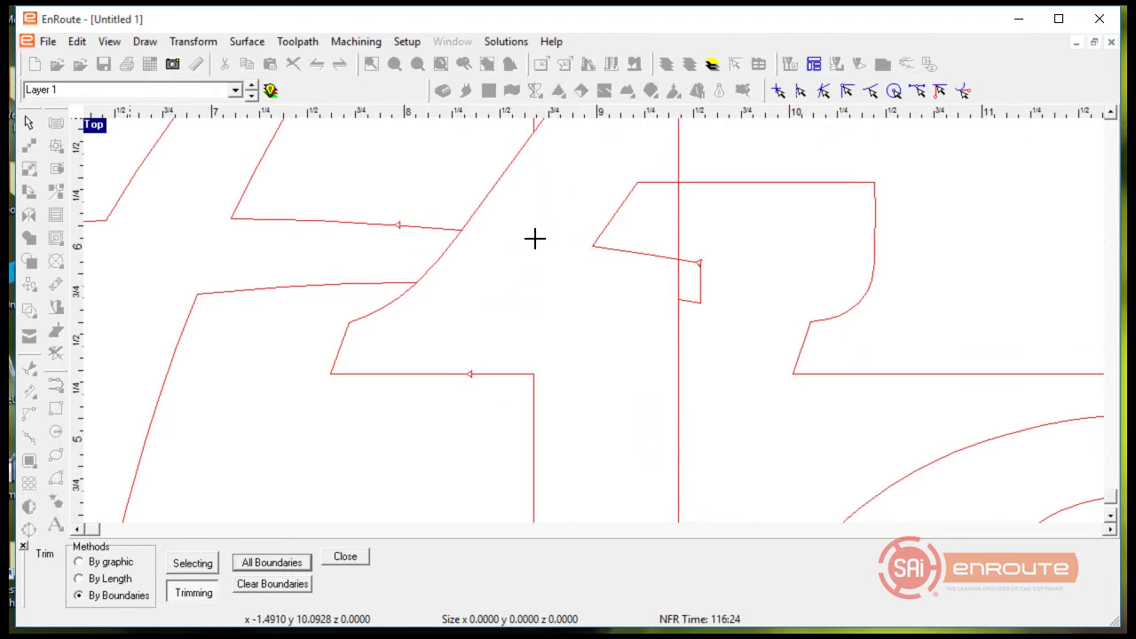
pyautogui.click(594, 244)
pyautogui.click(601, 235)
# Step: Trim the outer frame's right edge where it crosses the upper band's end and the first A
pyautogui.scroll(-2, 552, 248)
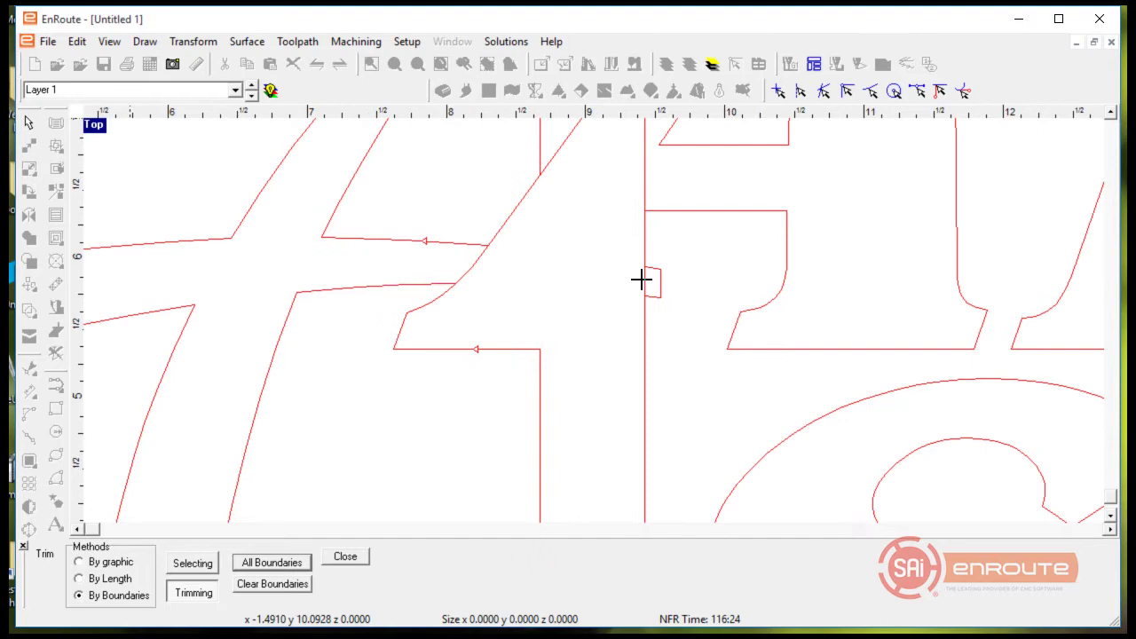
pyautogui.click(641, 280)
pyautogui.scroll(2, 632, 281)
pyautogui.scroll(-5, 529, 340)
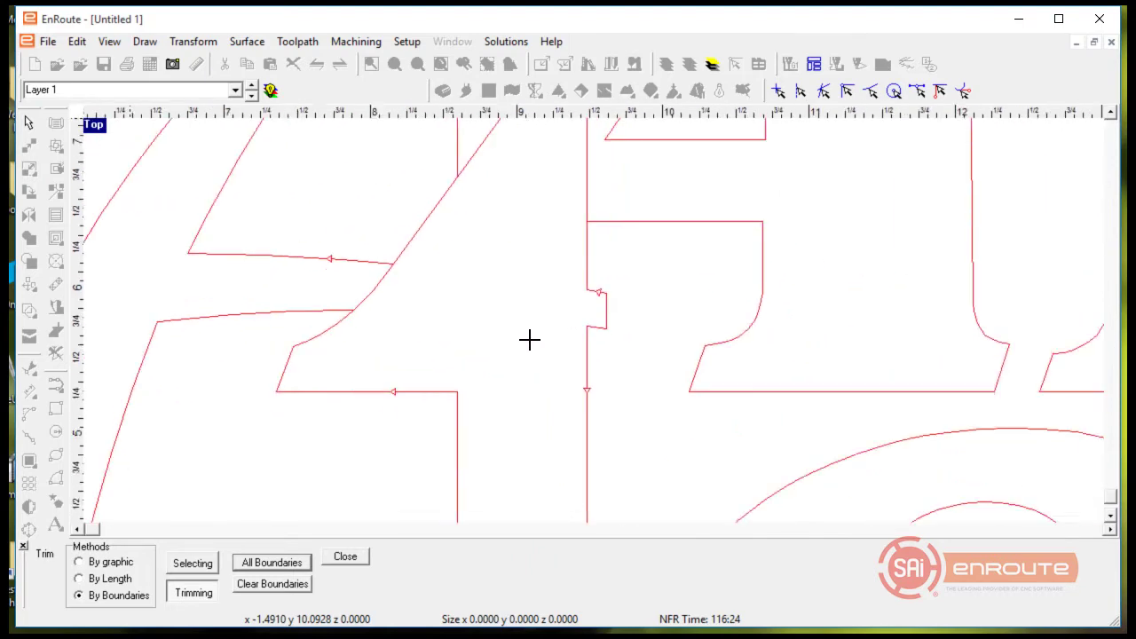
pyautogui.scroll(4, 576, 261)
pyautogui.click(564, 175)
pyautogui.scroll(-3, 546, 257)
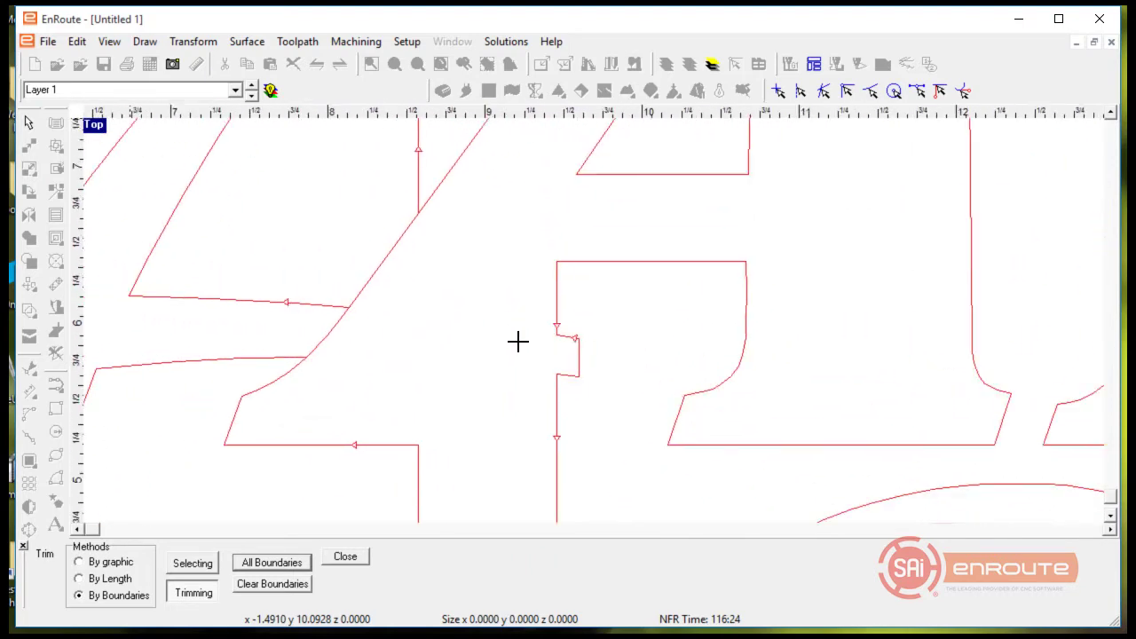
# Step: Trim the band ends and frame line overlapping at the inner frame's upper-right corner, and exit trimming
pyautogui.scroll(-3, 516, 242)
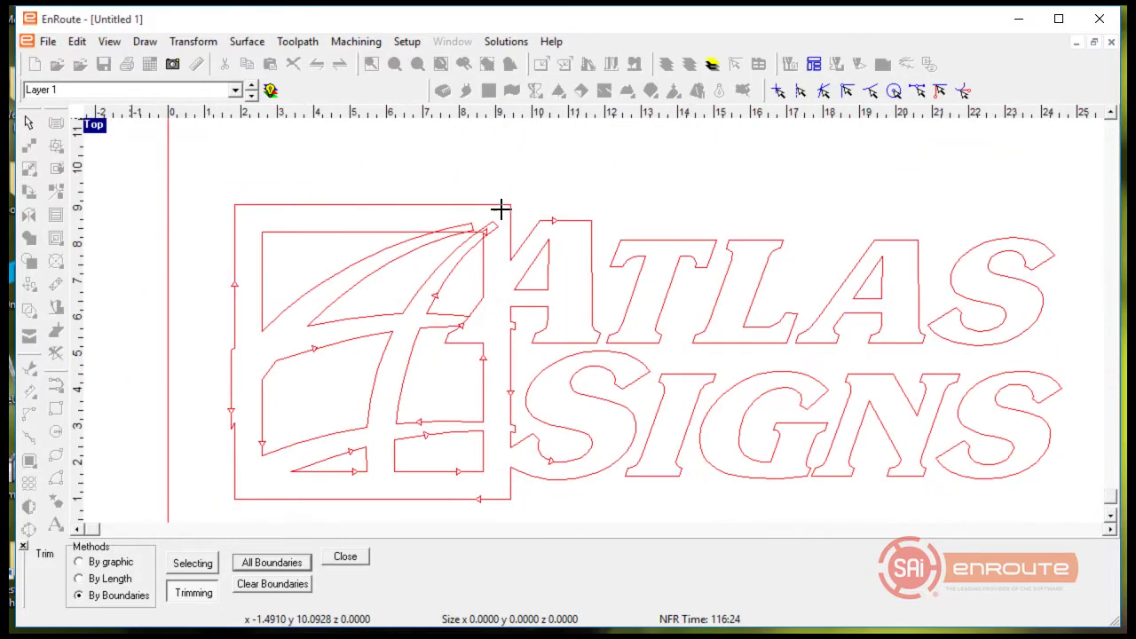
pyautogui.scroll(4, 502, 210)
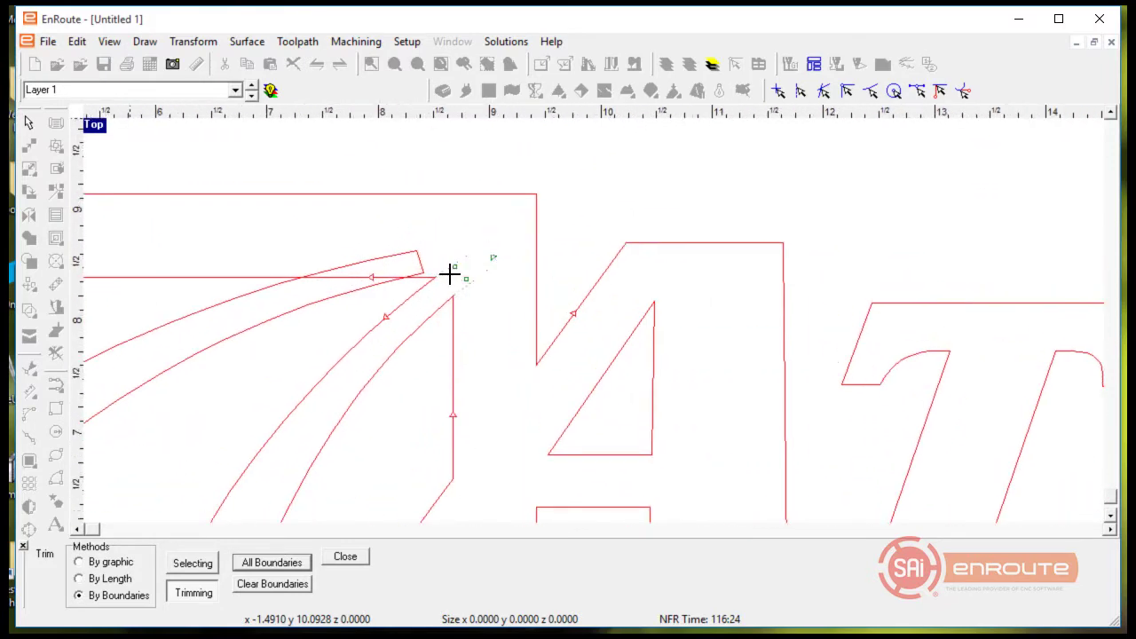
pyautogui.click(416, 249)
pyautogui.click(381, 277)
pyautogui.scroll(-3, 436, 238)
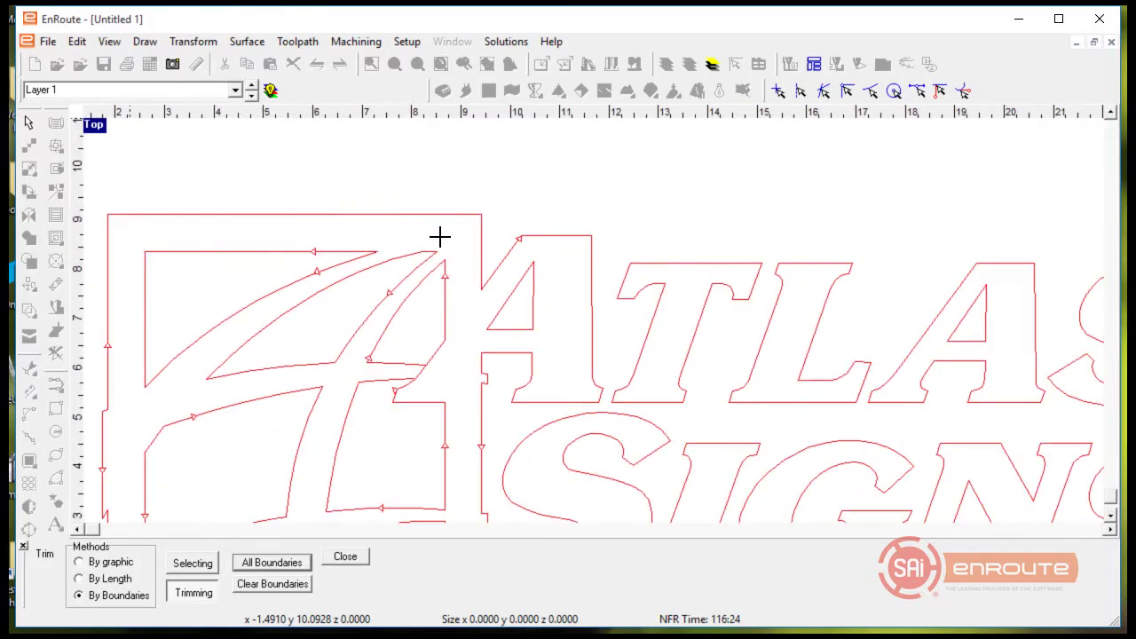
pyautogui.rightClick(177, 279)
pyautogui.click(177, 281)
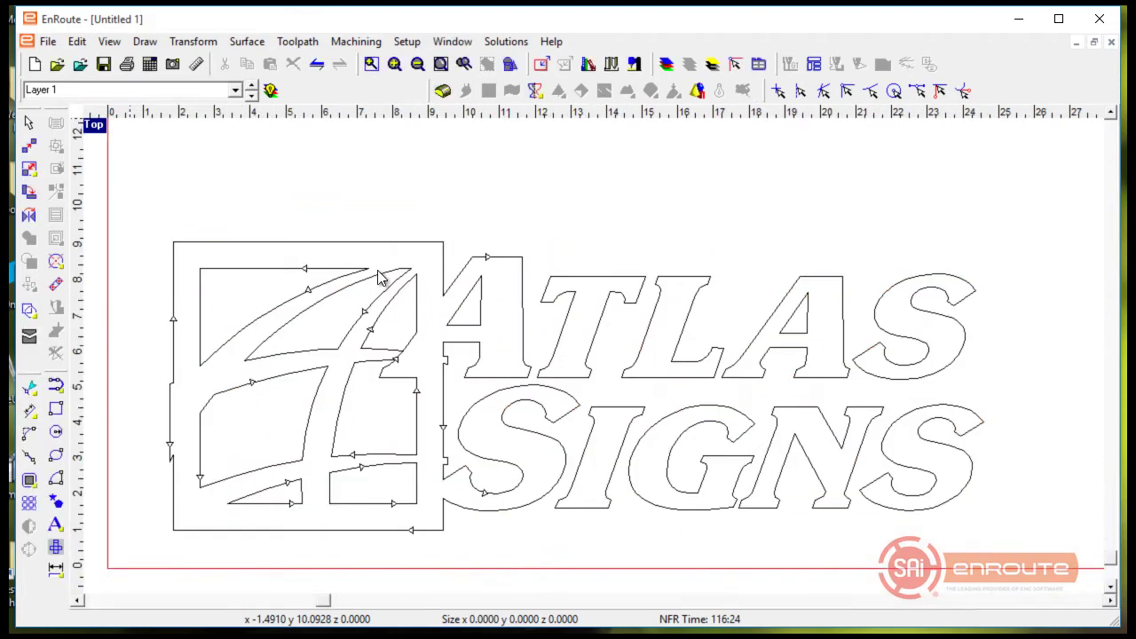
# Step: Select the whole logo and inspect its open and closed contours, especially where the upper band meets the first A
pyautogui.scroll(-2, 355, 273)
pyautogui.moveTo(210, 214); pyautogui.dragTo(694, 417)
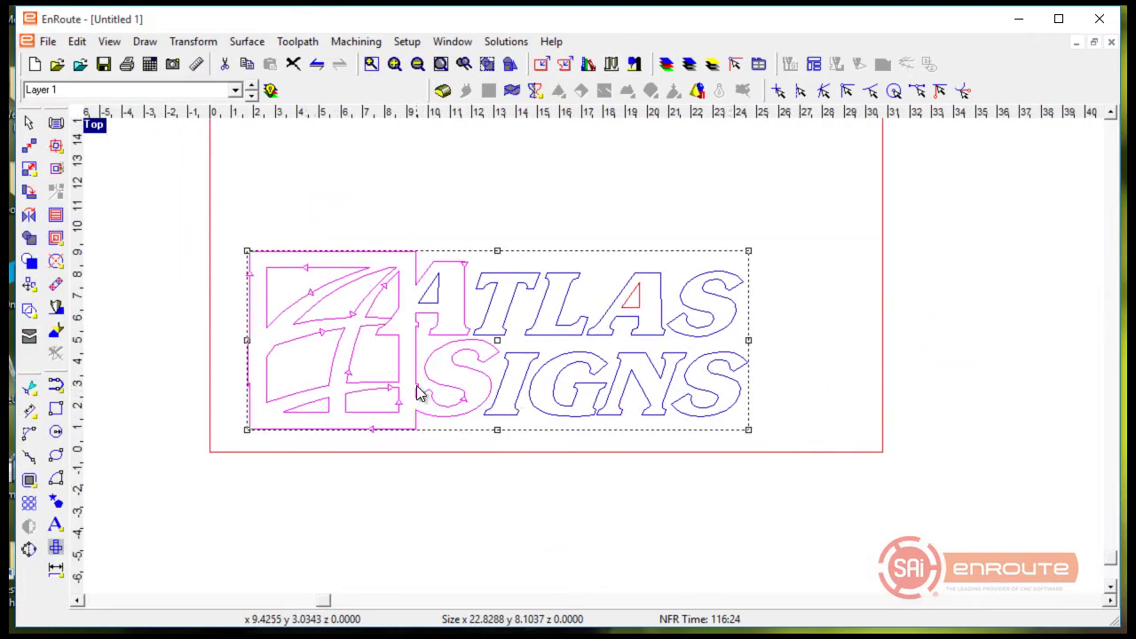
pyautogui.scroll(1, 419, 395)
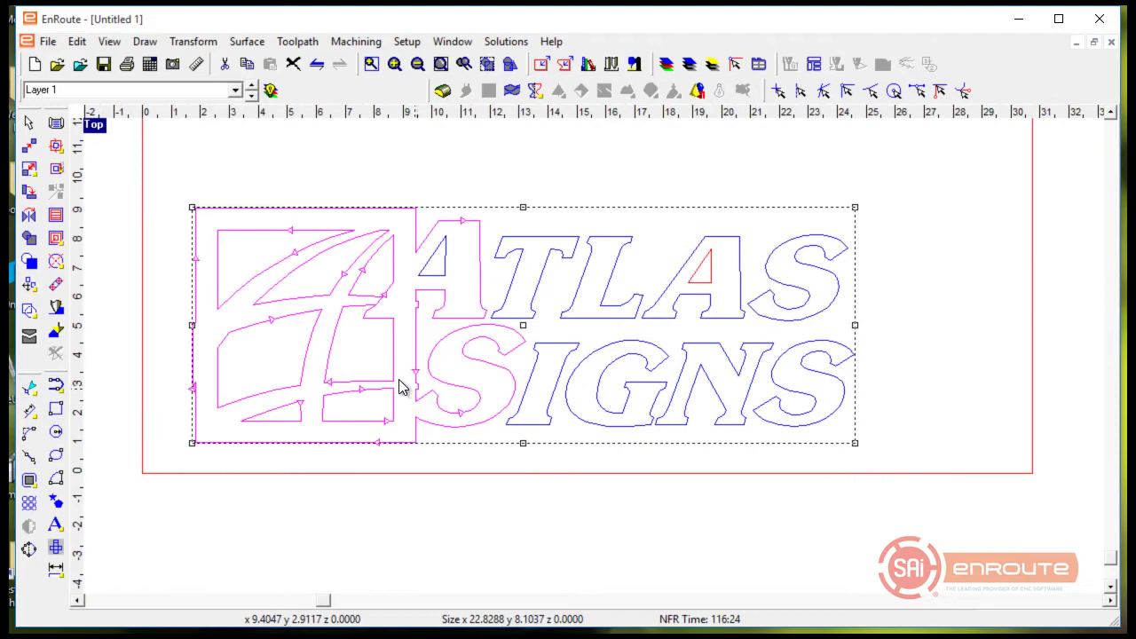
pyautogui.scroll(1, 271, 384)
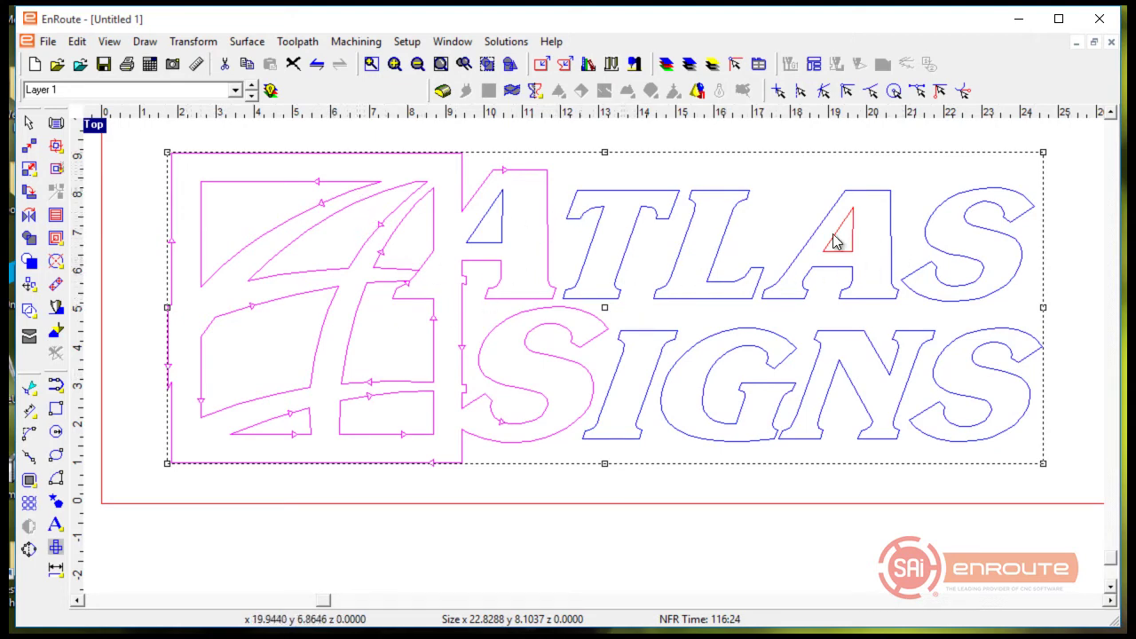
pyautogui.scroll(1, 421, 274)
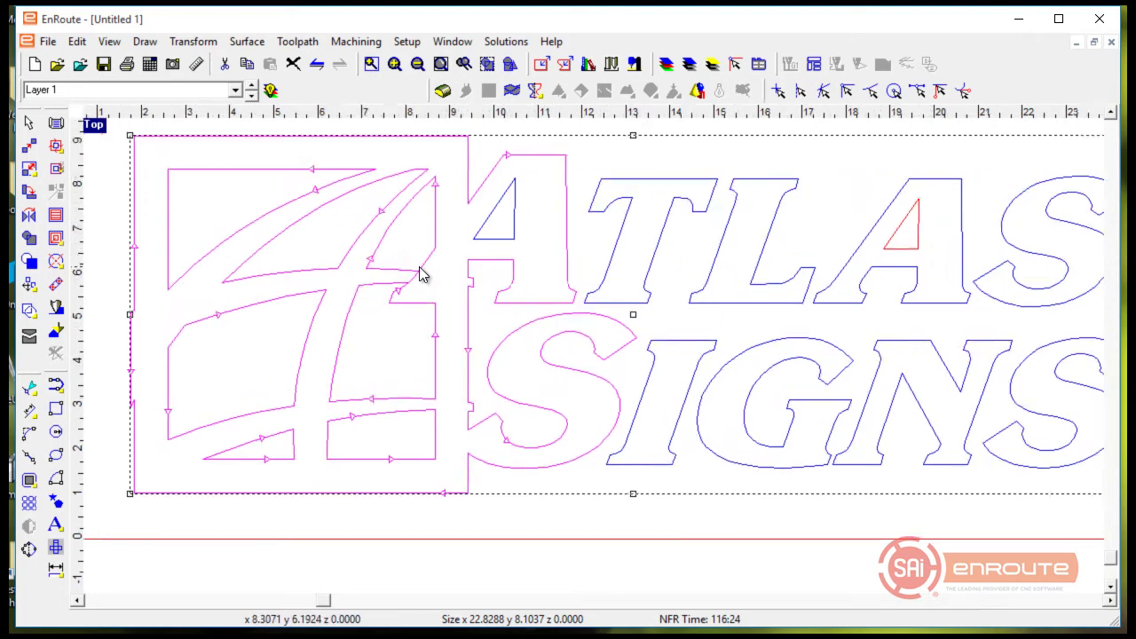
pyautogui.scroll(5, 420, 273)
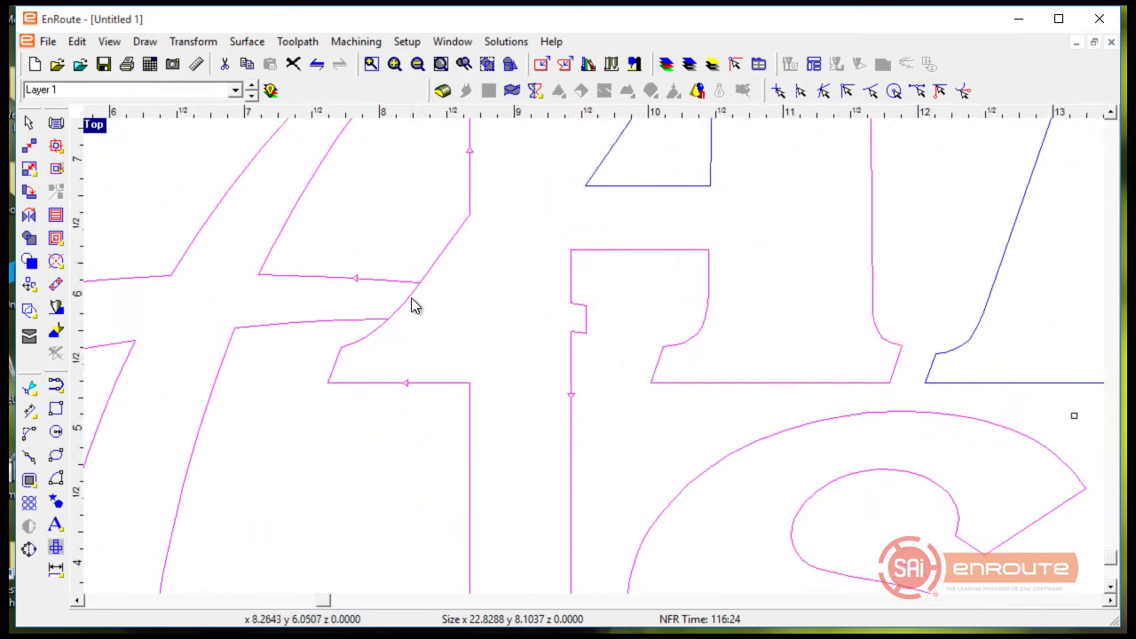
# Step: Trim by all boundaries the segment of the first A's left leg that closes off the upper band, and exit trimming
pyautogui.click(31, 417)
pyautogui.click(81, 418)
pyautogui.click(89, 596)
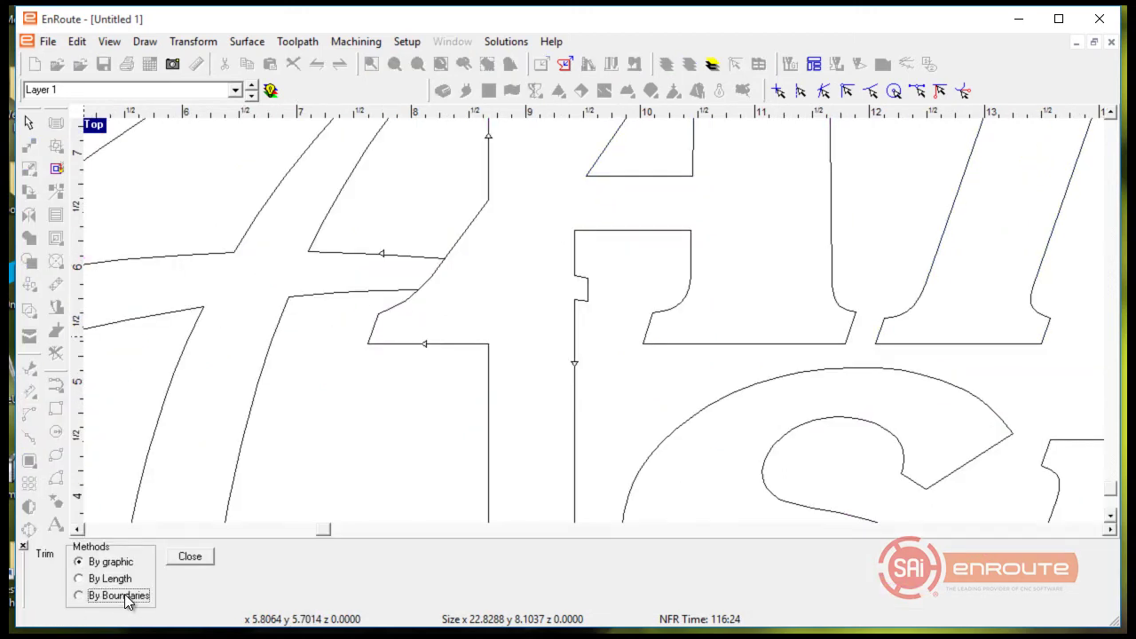
pyautogui.click(266, 562)
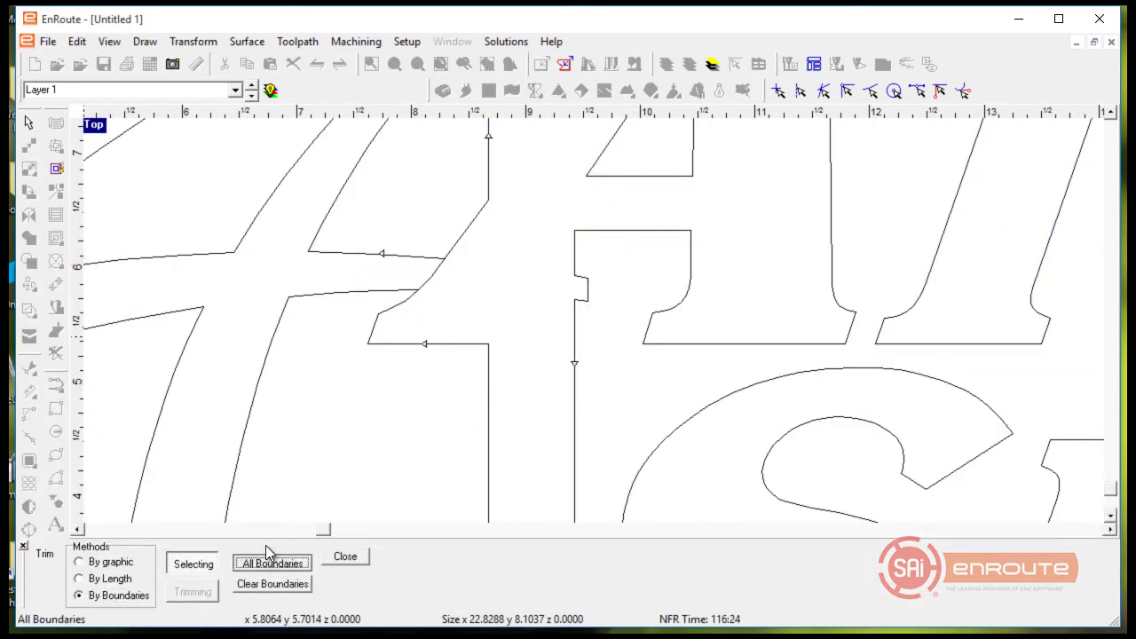
pyautogui.click(431, 279)
pyautogui.press('Escape')
# Step: Select the whole Atlas Signs logo, merge its pieces with a merge tolerance of 0.0010, and deselect it
pyautogui.scroll(-7, 470, 350)
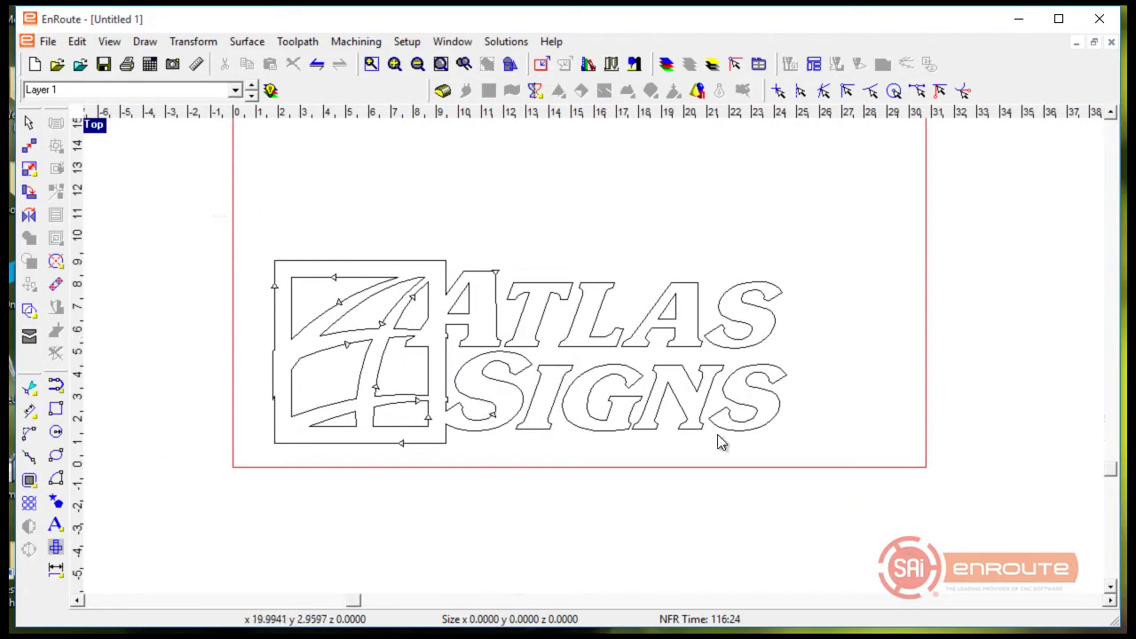
pyautogui.moveTo(721, 442); pyautogui.dragTo(874, 480)
pyautogui.scroll(4, 541, 350)
pyautogui.rightClick(435, 350)
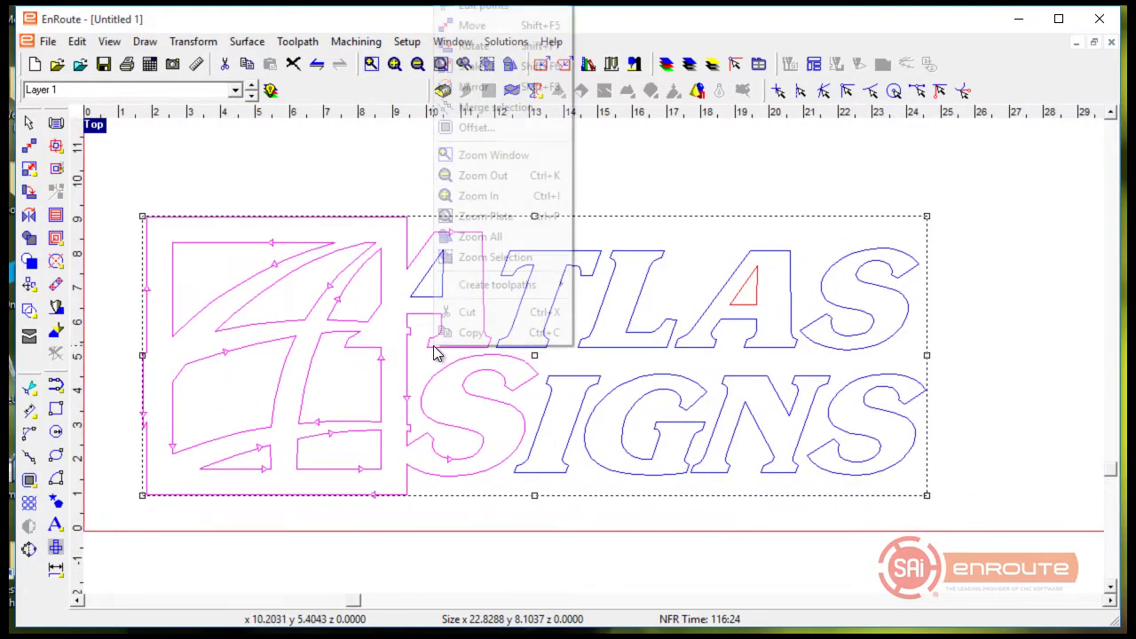
pyautogui.click(486, 107)
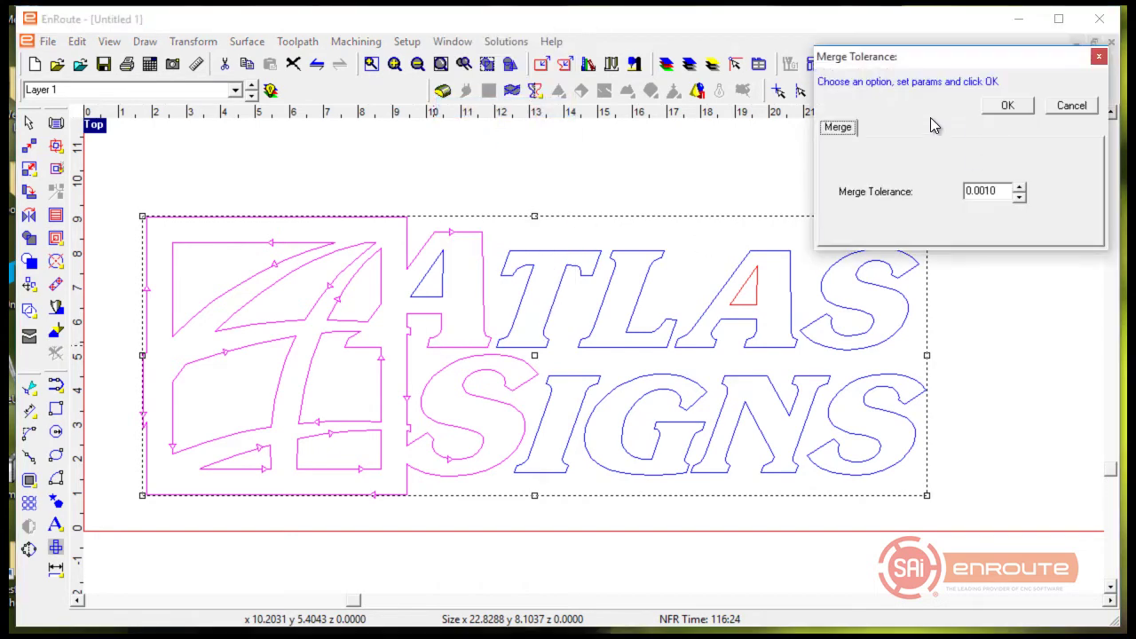
pyautogui.click(1017, 107)
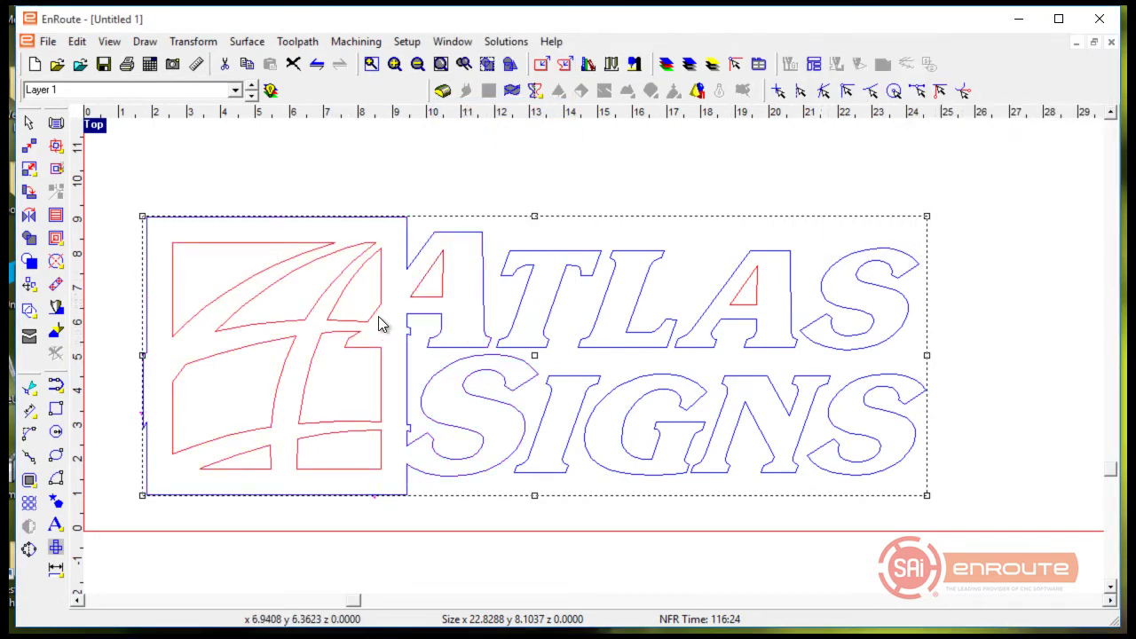
pyautogui.scroll(-1, 385, 325)
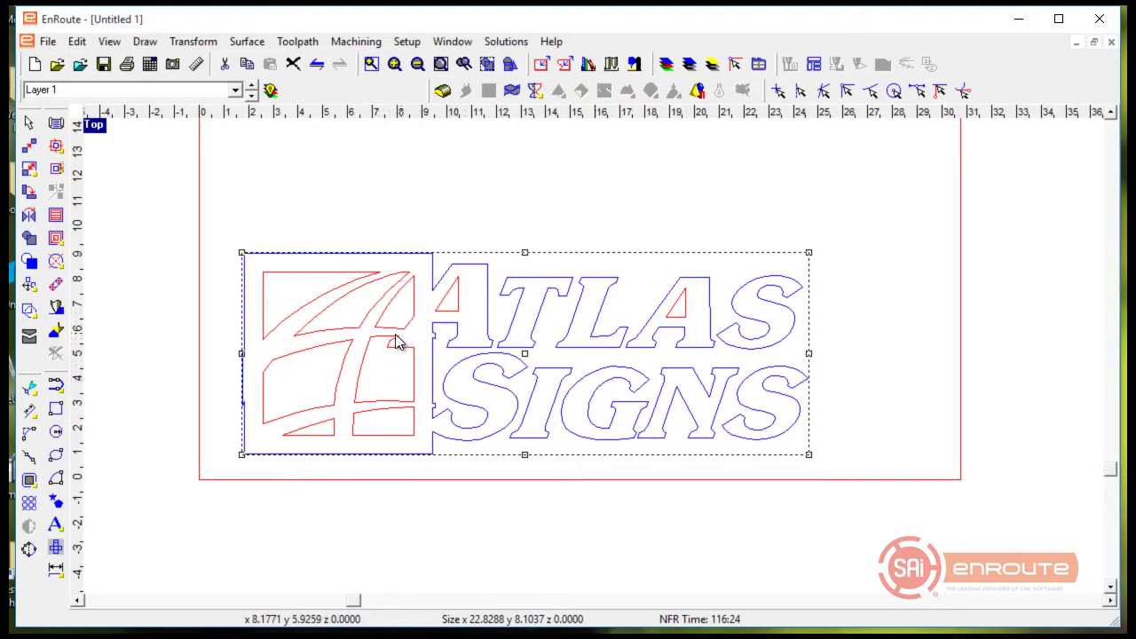
pyautogui.click(200, 467)
pyautogui.scroll(2, 214, 413)
pyautogui.scroll(-1, 213, 411)
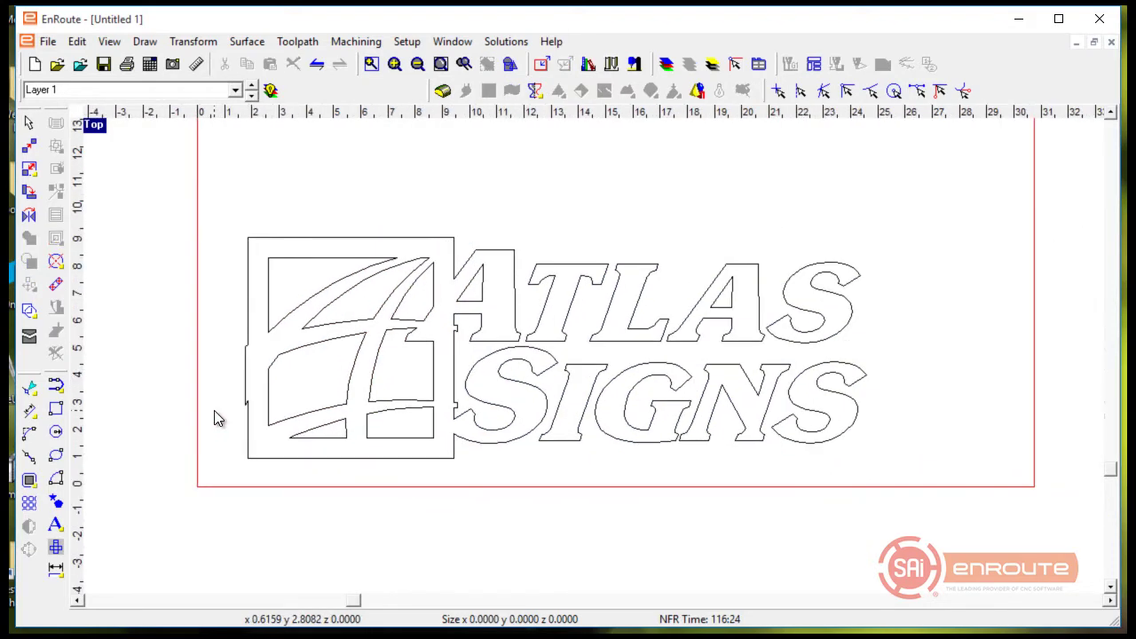
pyautogui.moveTo(238, 406); pyautogui.dragTo(296, 373, button='middle')
pyautogui.scroll(3, 315, 371)
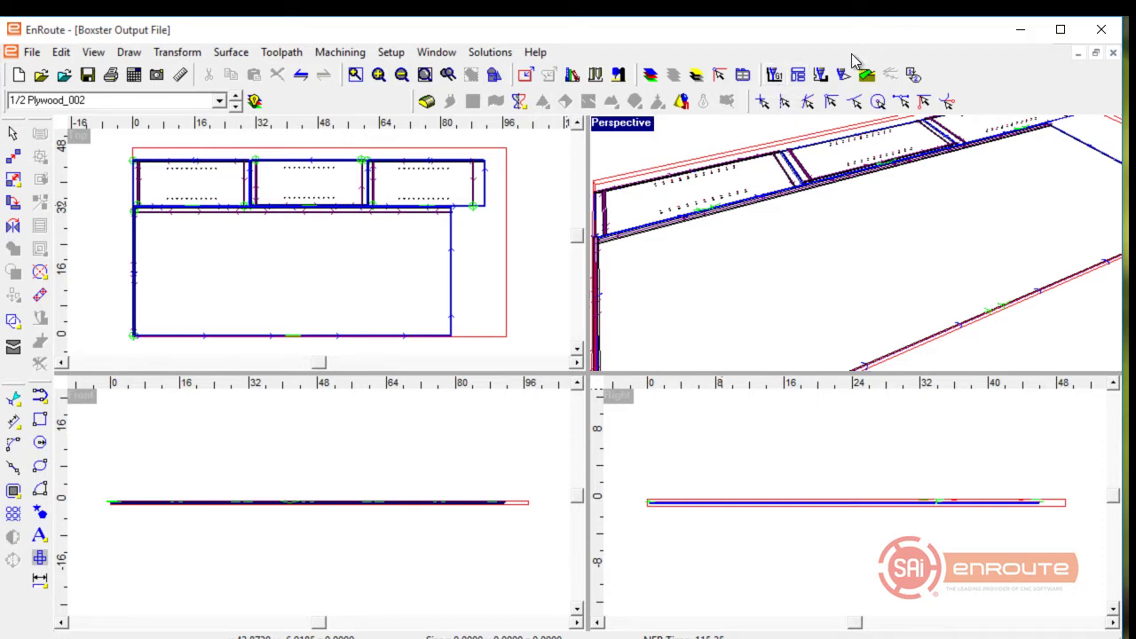
# Step: Open the Automatic Toolpath Setup and choose Boxster as the design application
pyautogui.click(799, 76)
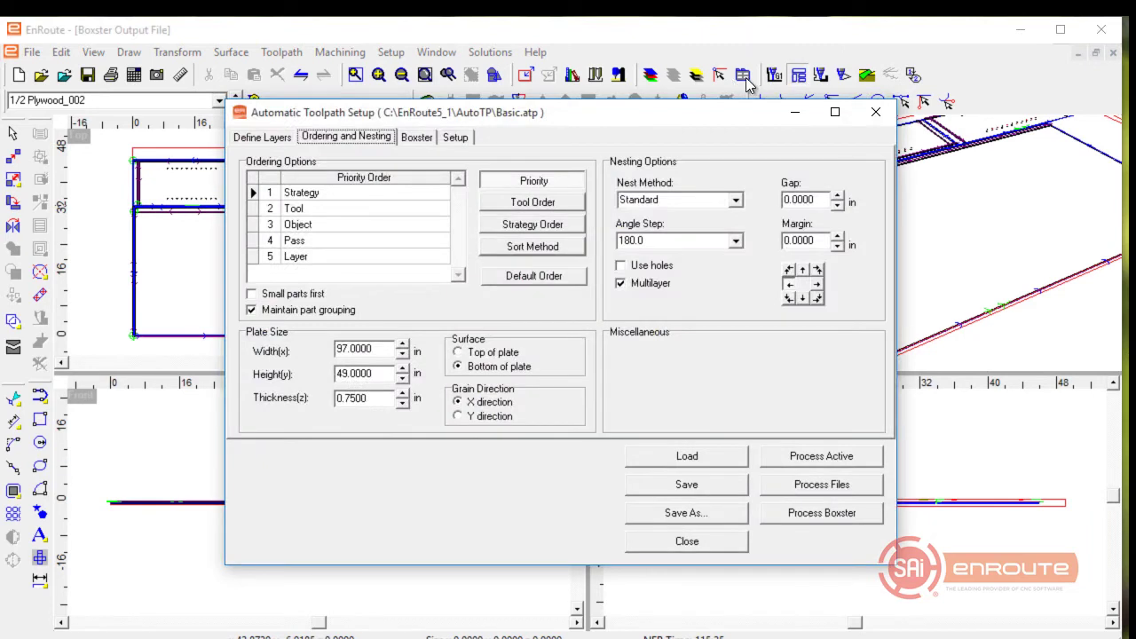
pyautogui.click(456, 139)
pyautogui.click(541, 173)
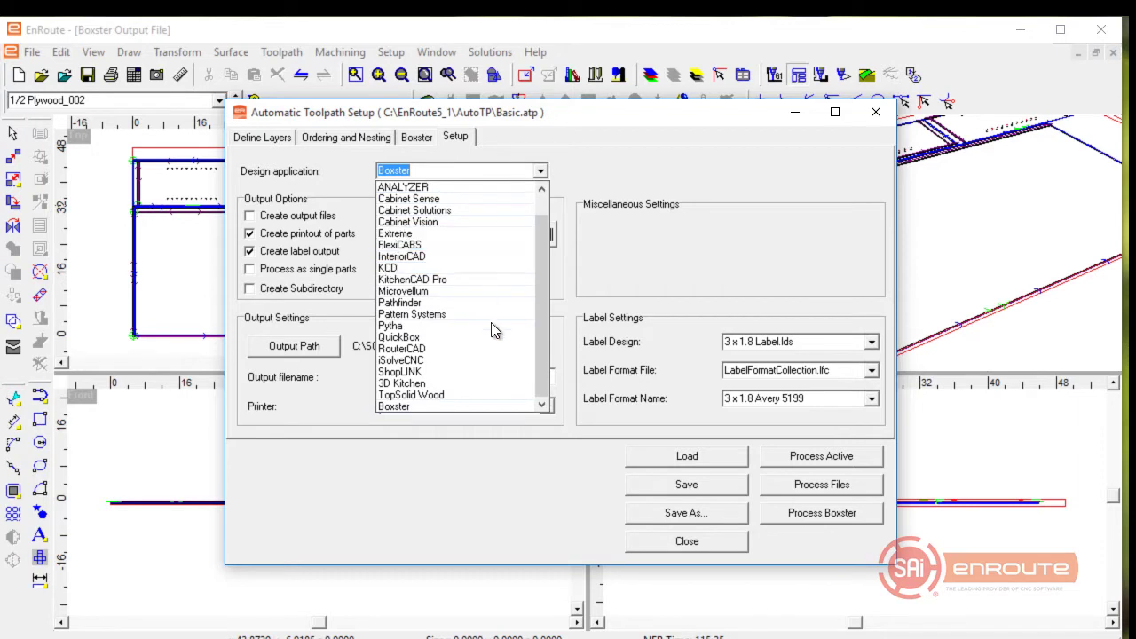
pyautogui.click(473, 406)
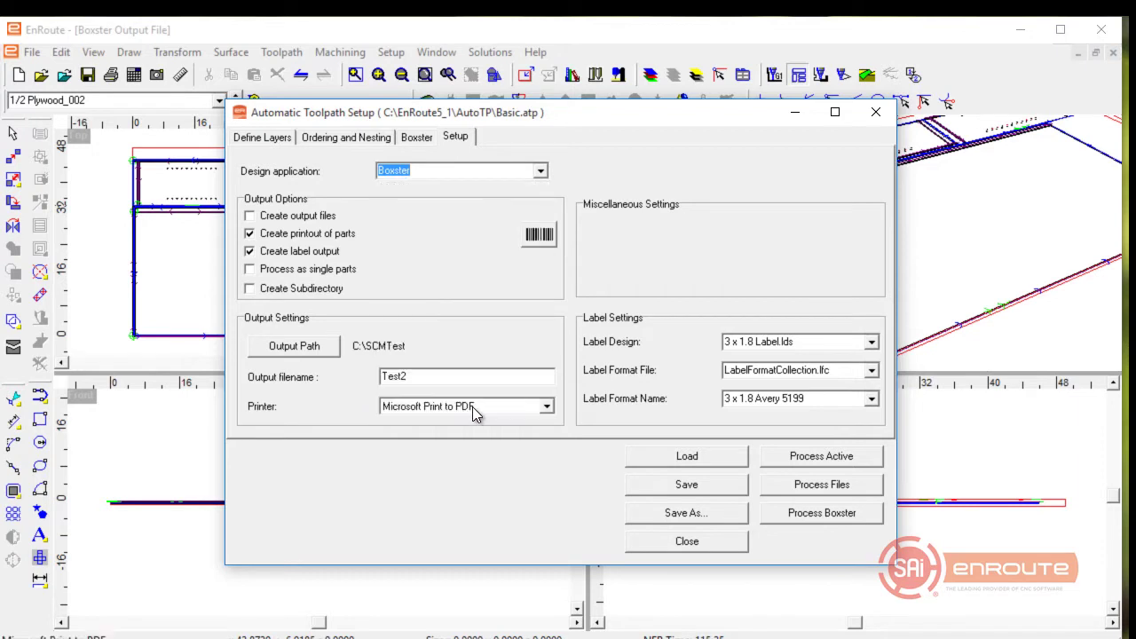
pyautogui.click(542, 172)
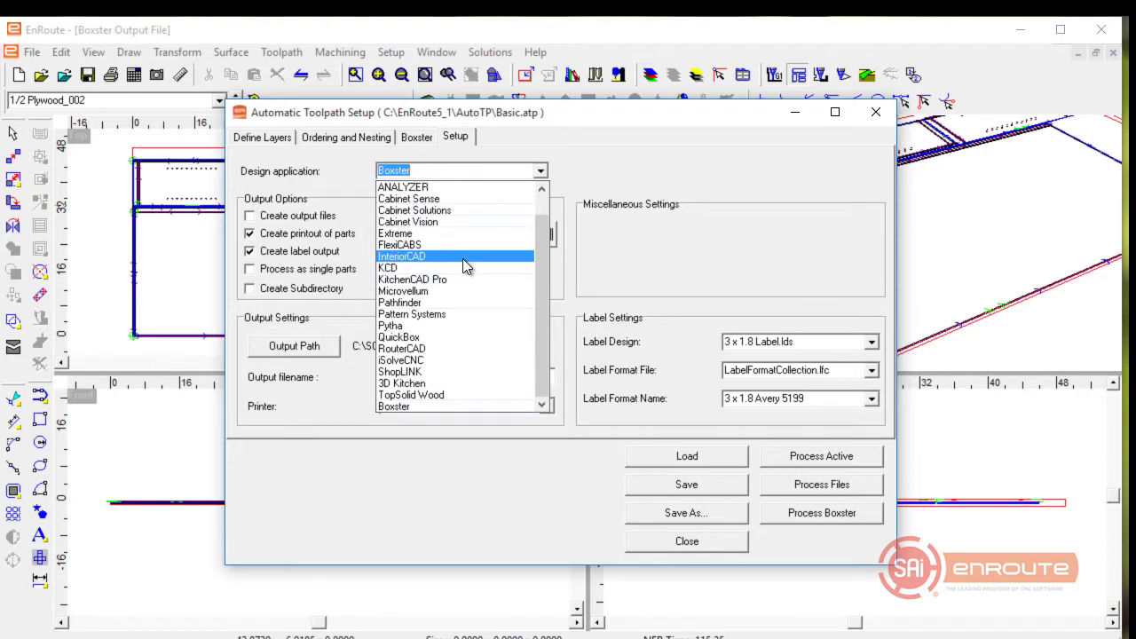
pyautogui.click(619, 139)
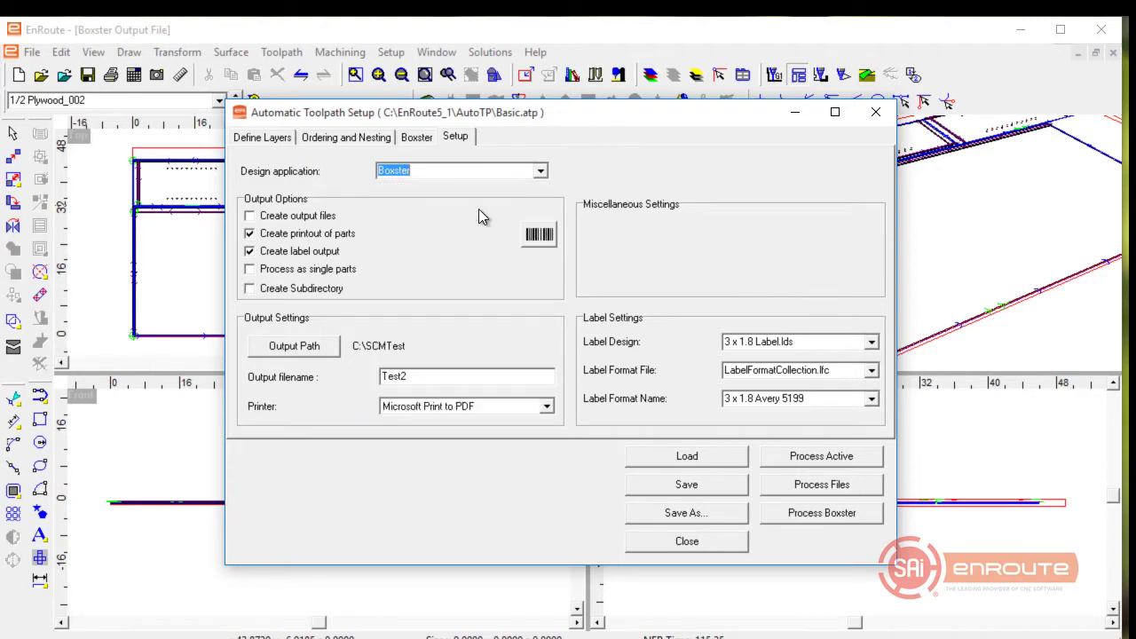
# Step: Enable creating output files and turn off the printout of parts and the label output
pyautogui.click(289, 218)
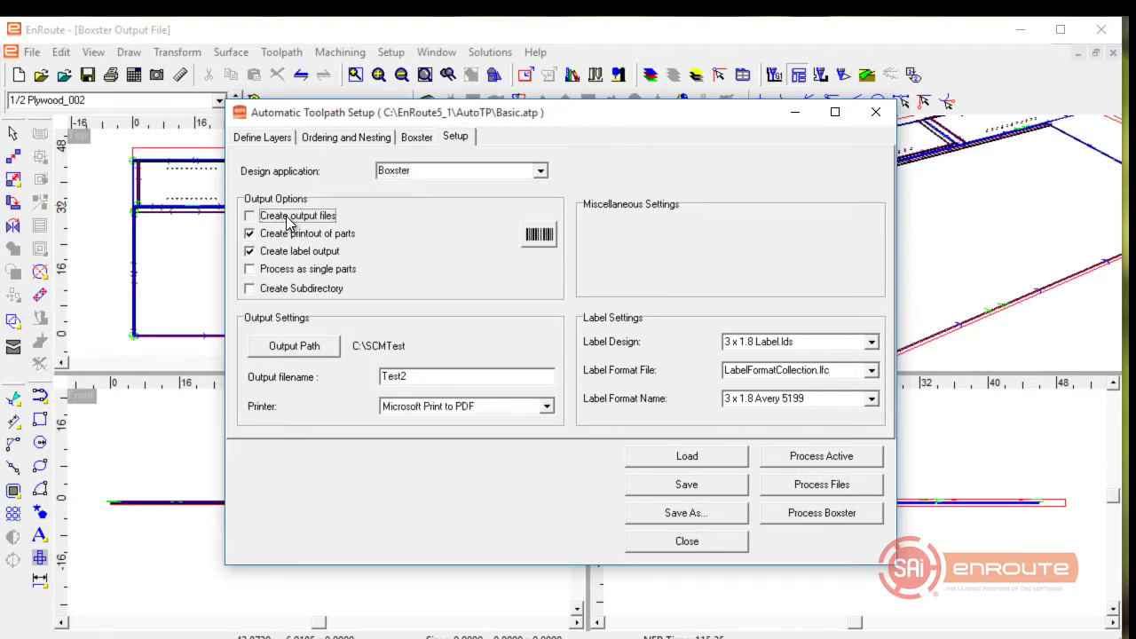
pyautogui.click(293, 240)
pyautogui.click(295, 255)
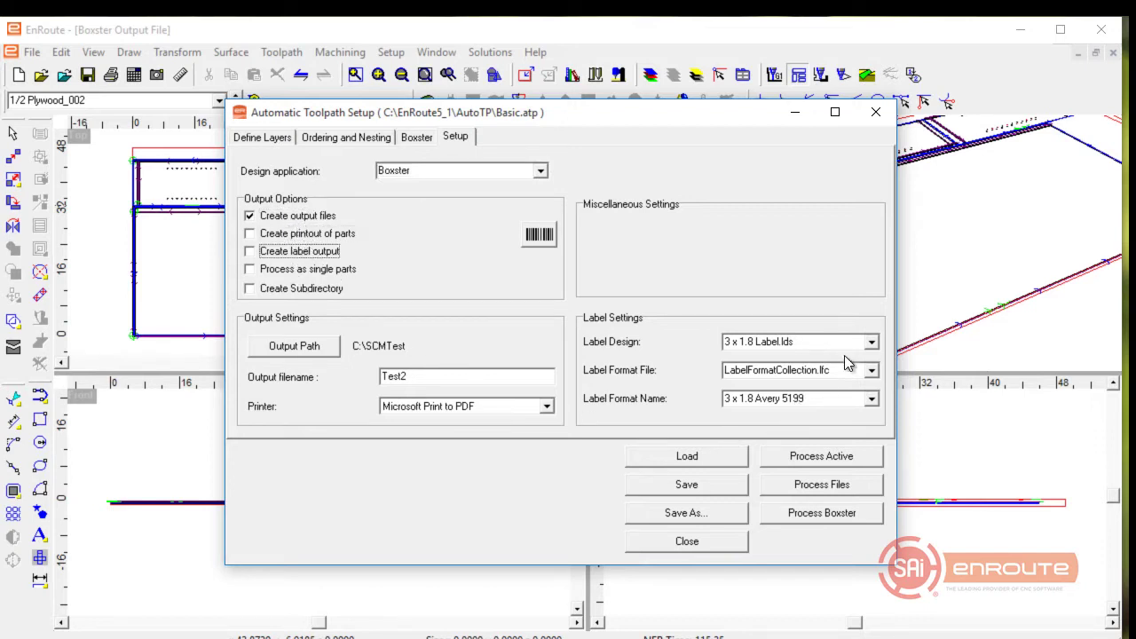
# Step: Clear the Boxster parts table and add the list file Example_CNCList.txt
pyautogui.click(412, 139)
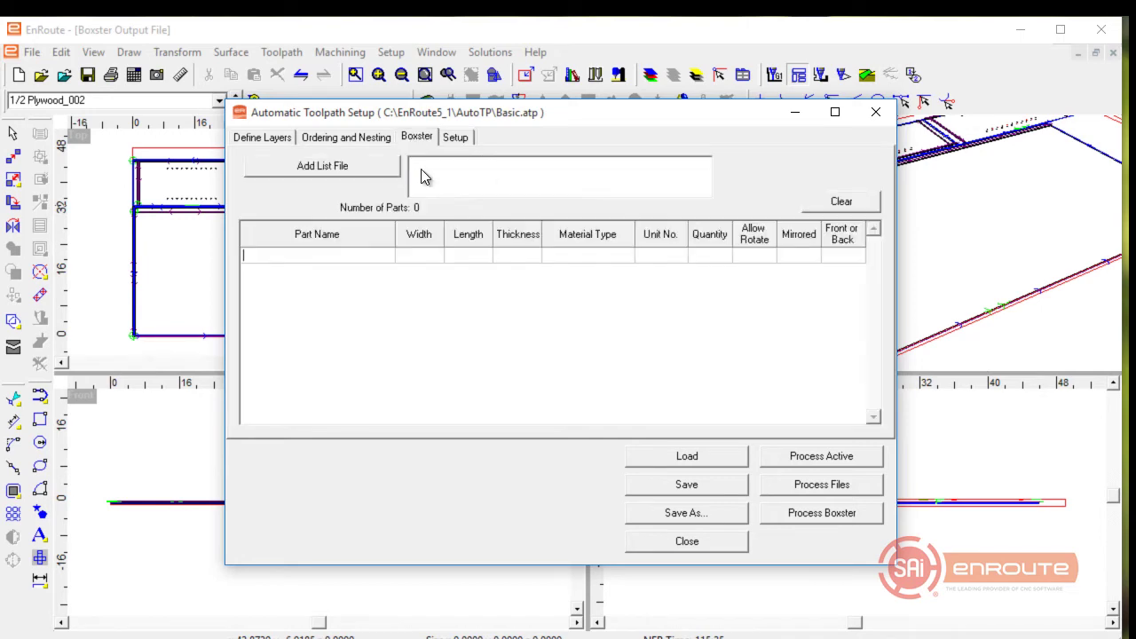
pyautogui.click(826, 207)
pyautogui.click(360, 167)
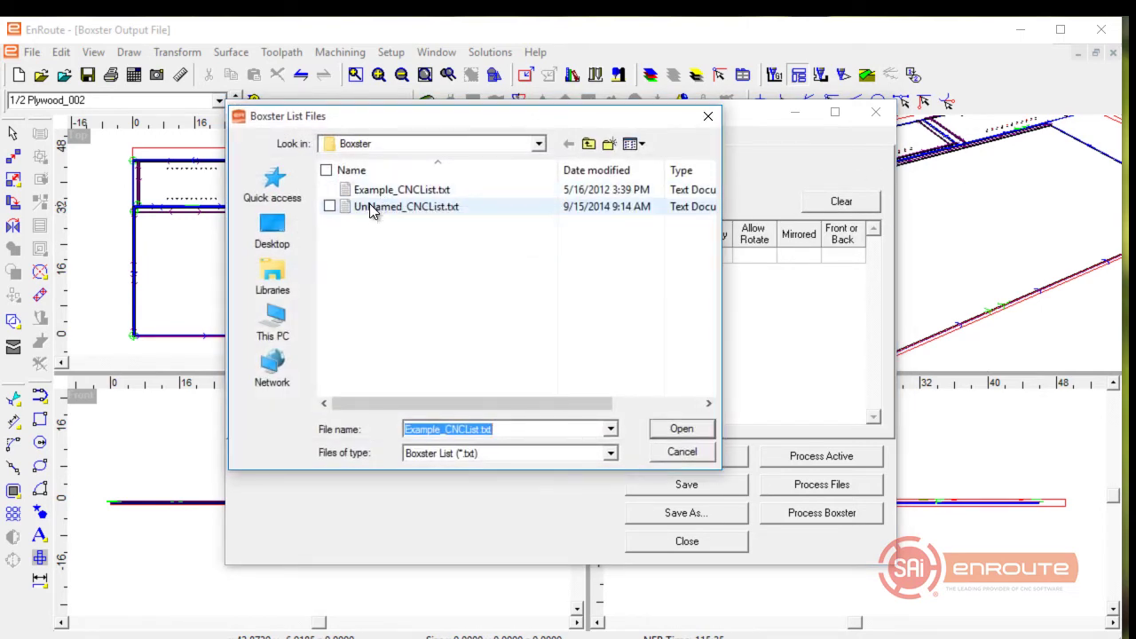
pyautogui.doubleClick(373, 195)
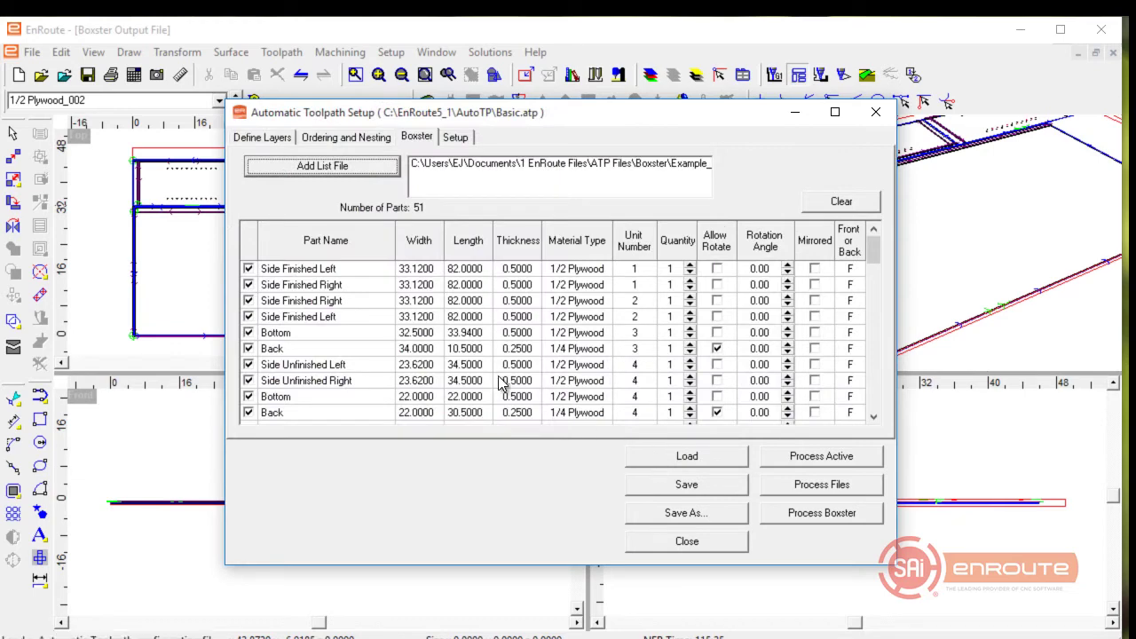
# Step: Review the layer strategies and nesting options, and process the Boxster parts list into output files
pyautogui.click(286, 138)
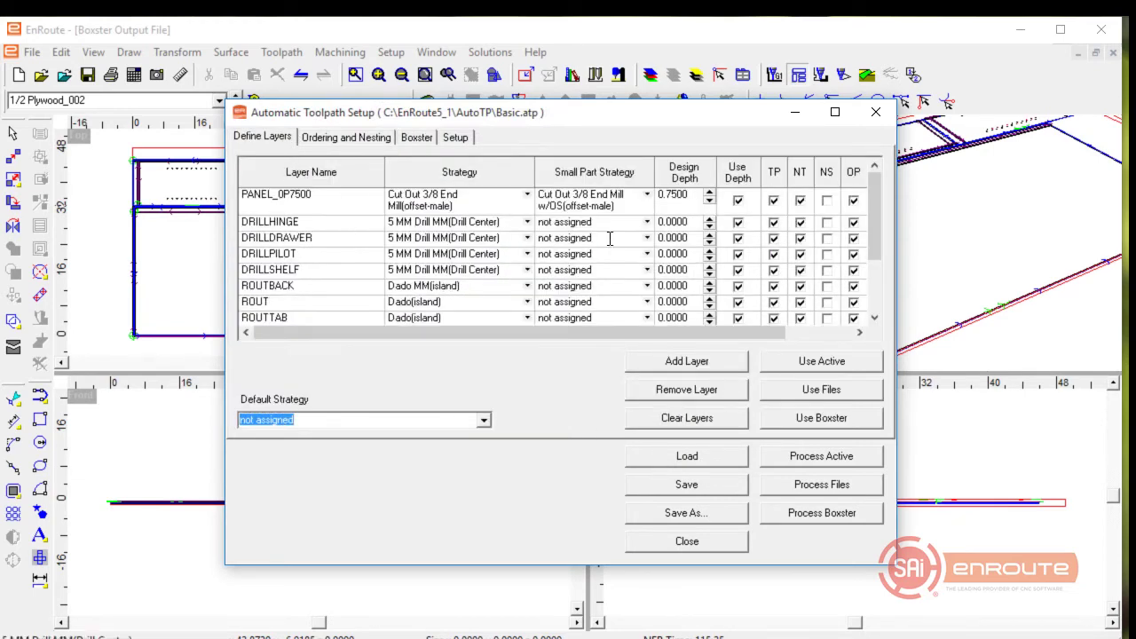
pyautogui.click(344, 139)
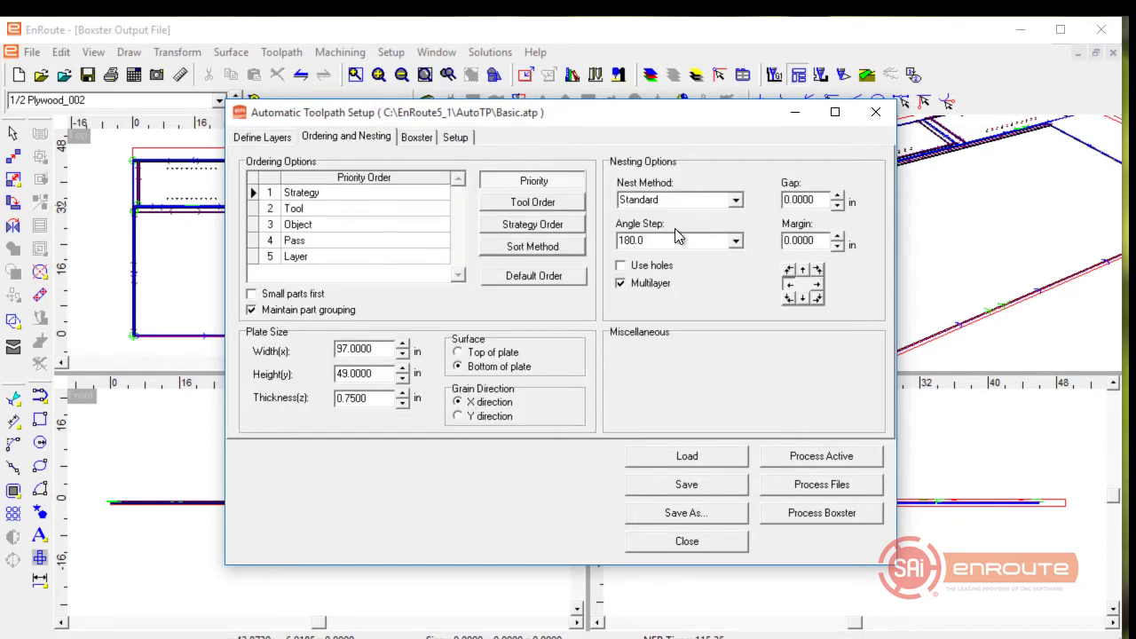
pyautogui.click(417, 138)
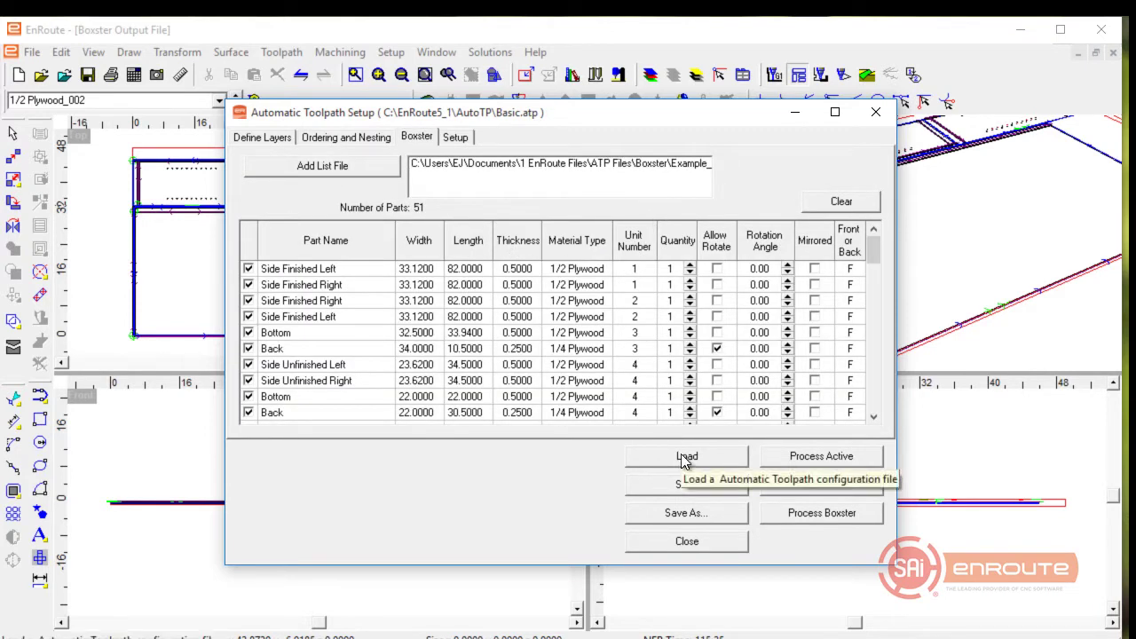
pyautogui.click(822, 513)
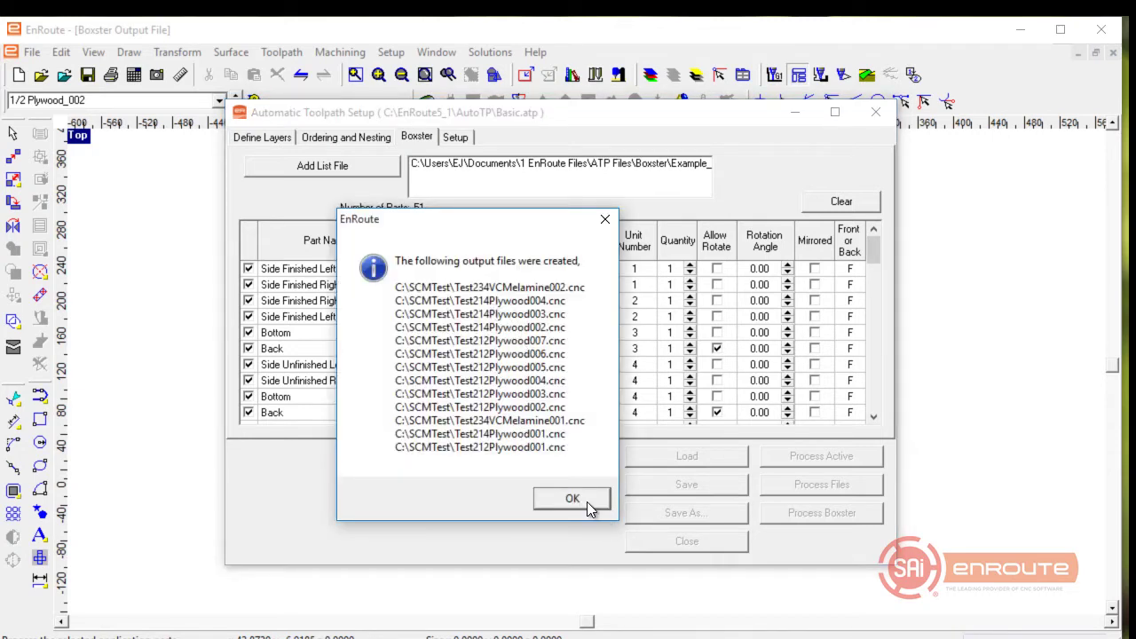
pyautogui.click(572, 499)
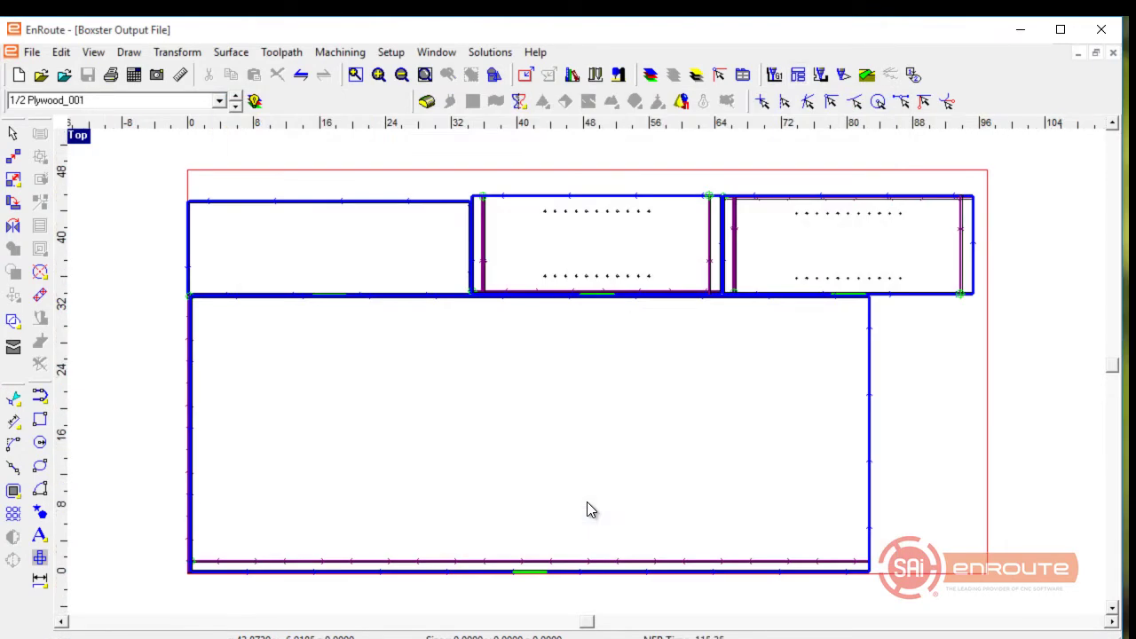
pyautogui.scroll(-1, 493, 479)
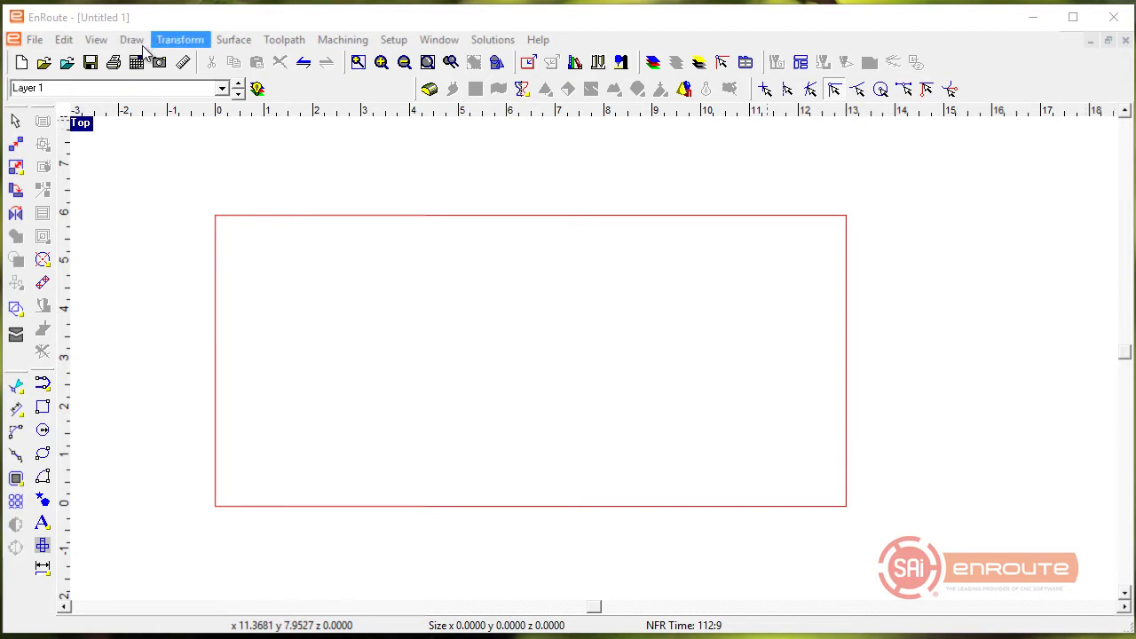
# Step: Import the sample STL model 3D Molding.stl into the empty drawing
pyautogui.click(68, 64)
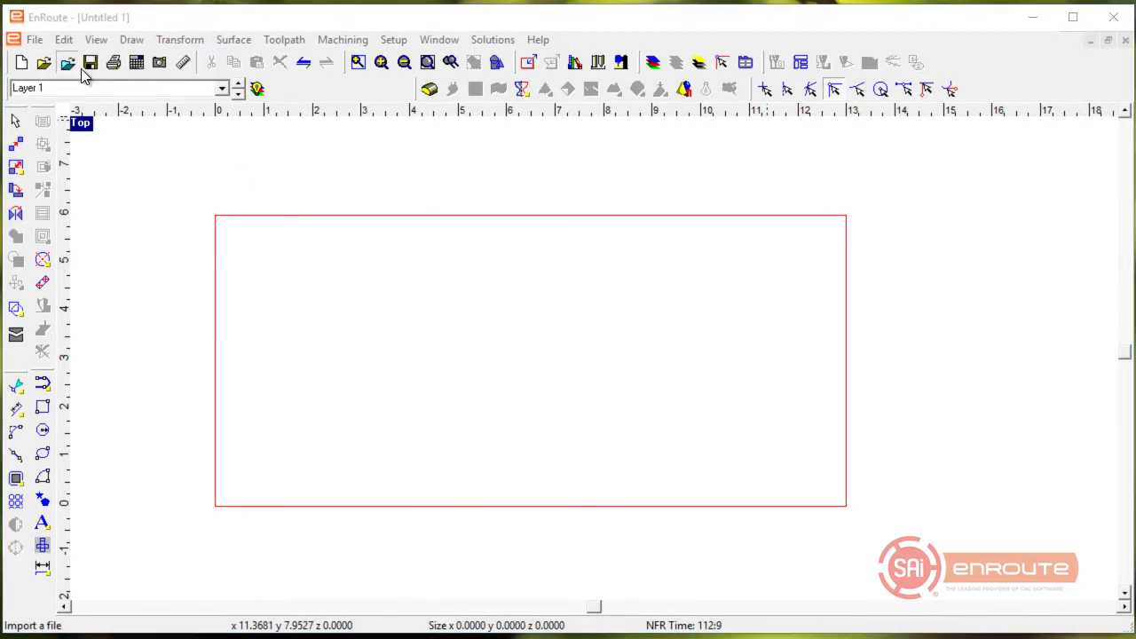
pyautogui.scroll(-5, 417, 382)
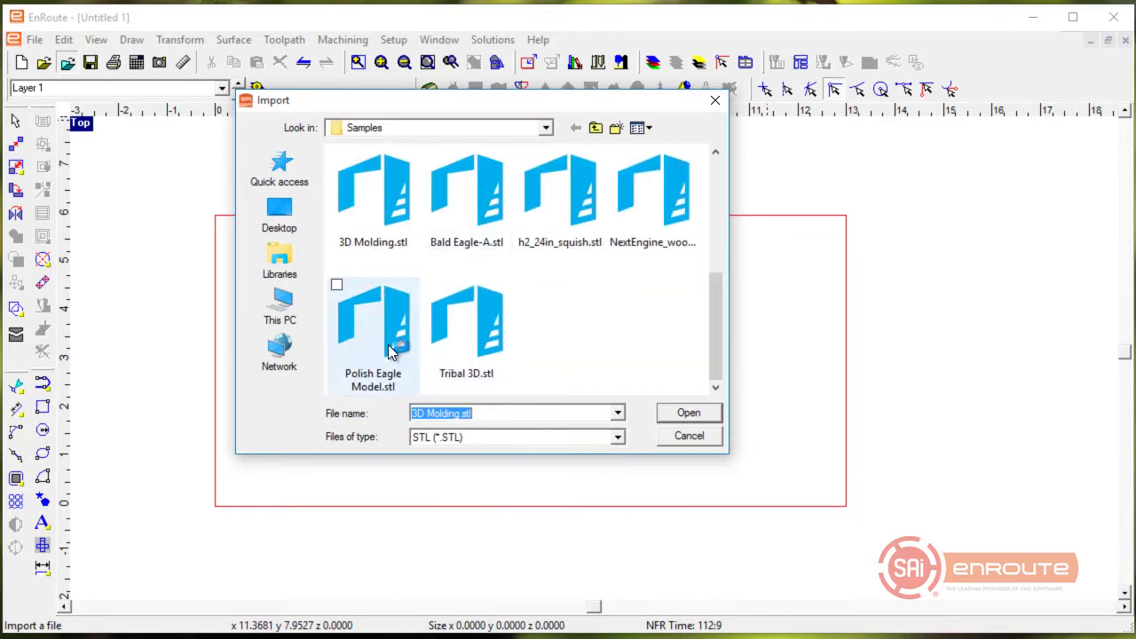
pyautogui.doubleClick(378, 223)
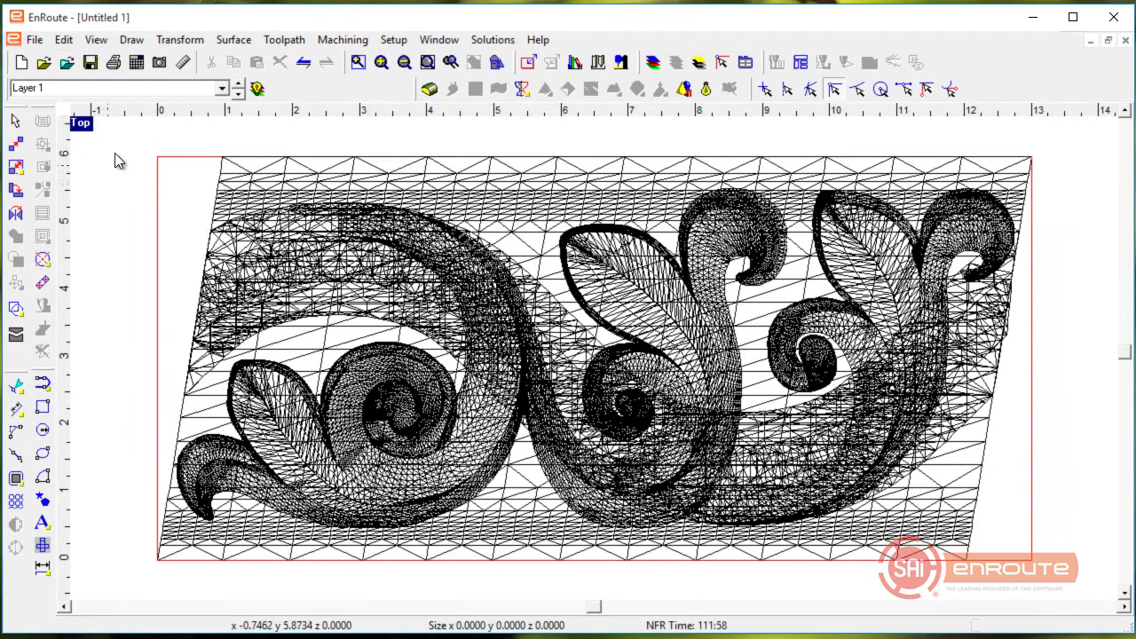
# Step: Select the imported molding mesh, examine it in all four views, and return to the deselected top view
pyautogui.moveTo(119, 146); pyautogui.dragTo(233, 169)
pyautogui.moveTo(595, 335); pyautogui.dragTo(1055, 578)
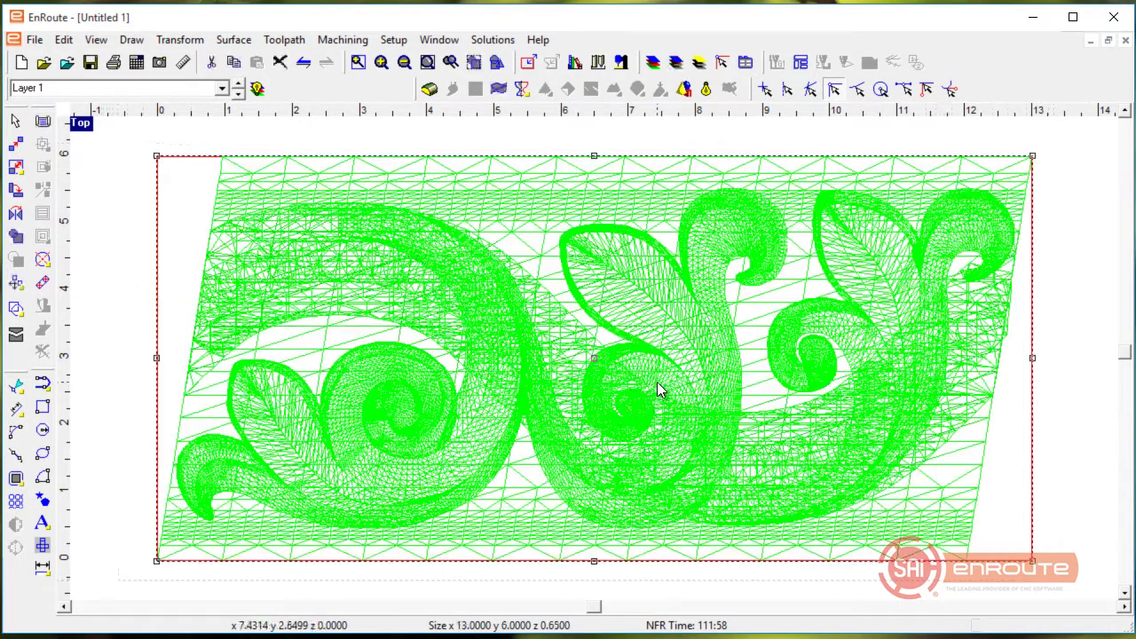
pyautogui.click(80, 124)
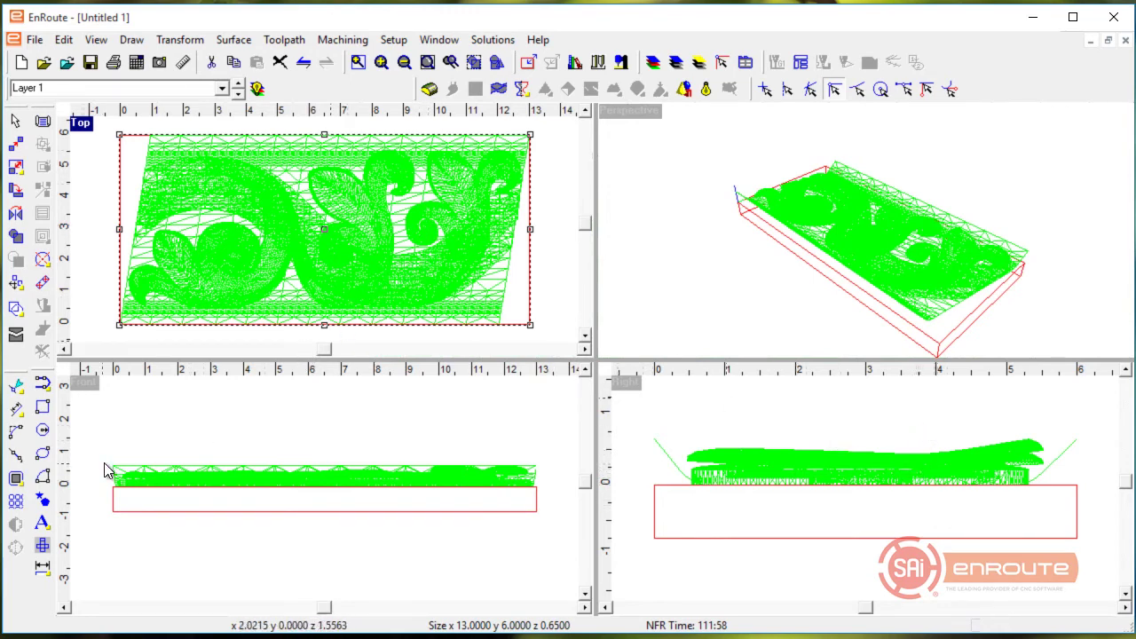
pyautogui.click(88, 238)
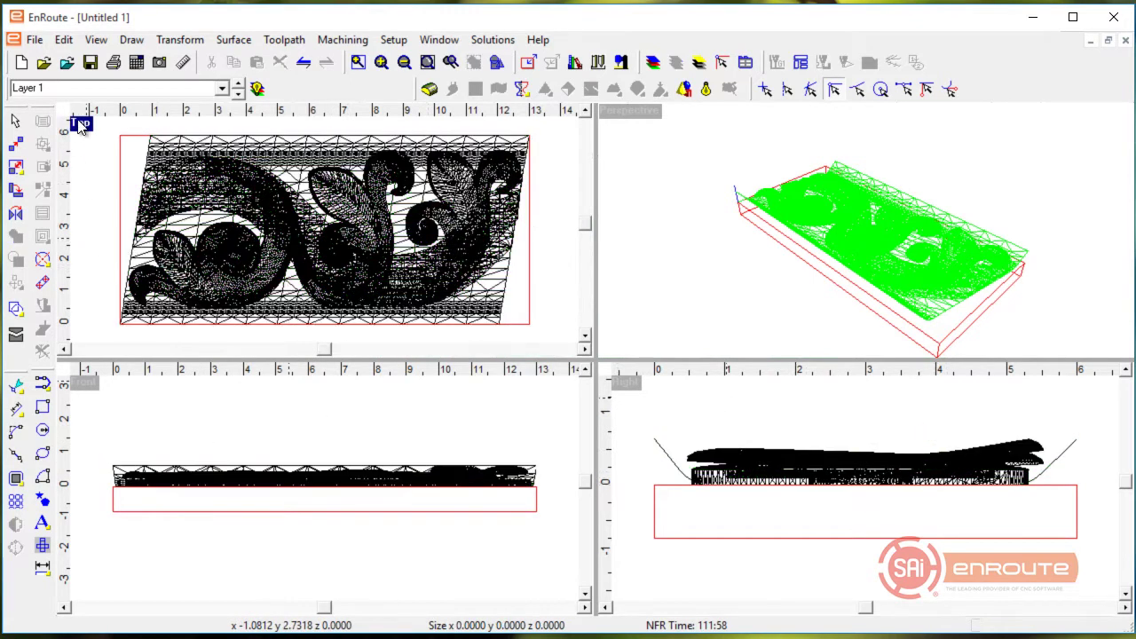
pyautogui.doubleClick(80, 124)
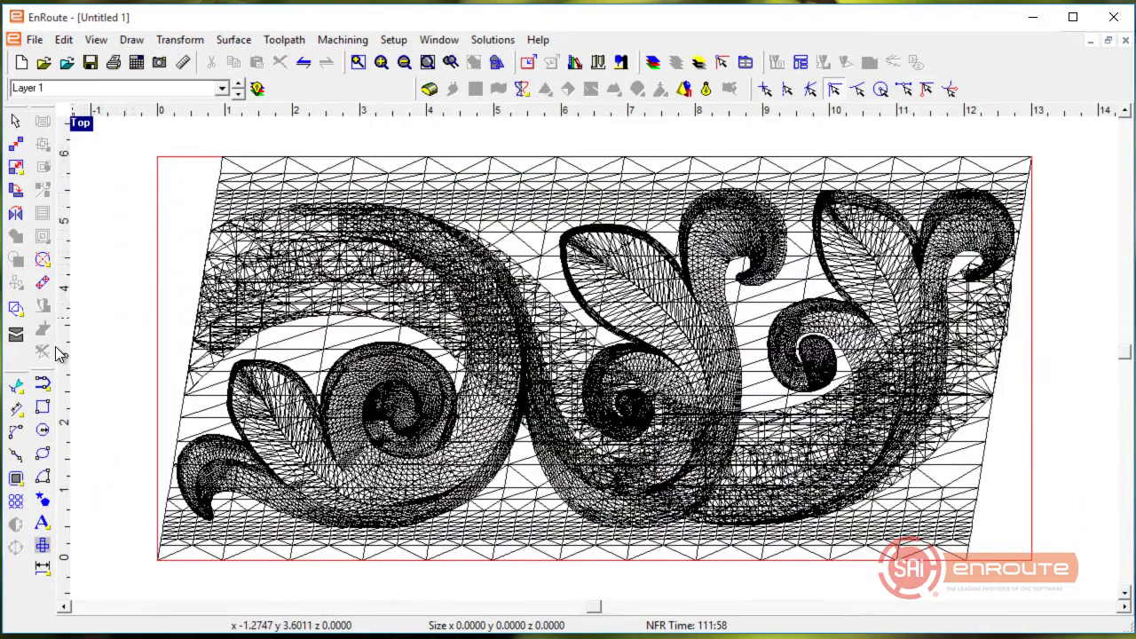
# Step: Draw a 13 by 6 rectangle around the molding with its first corner at X 0, Y 0
pyautogui.click(42, 407)
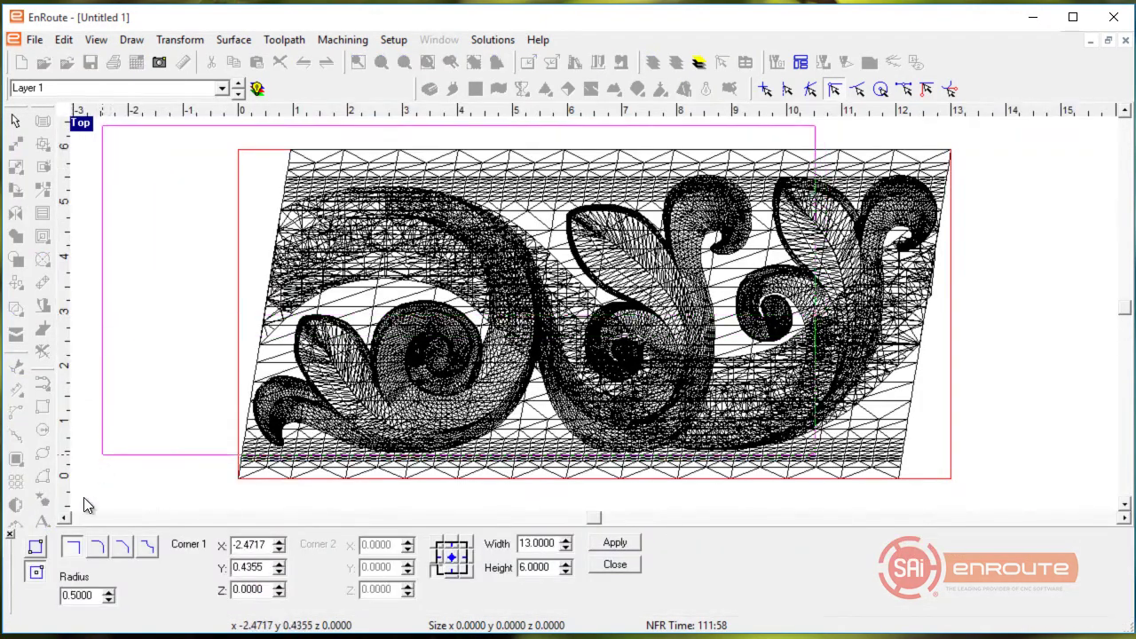
pyautogui.click(35, 548)
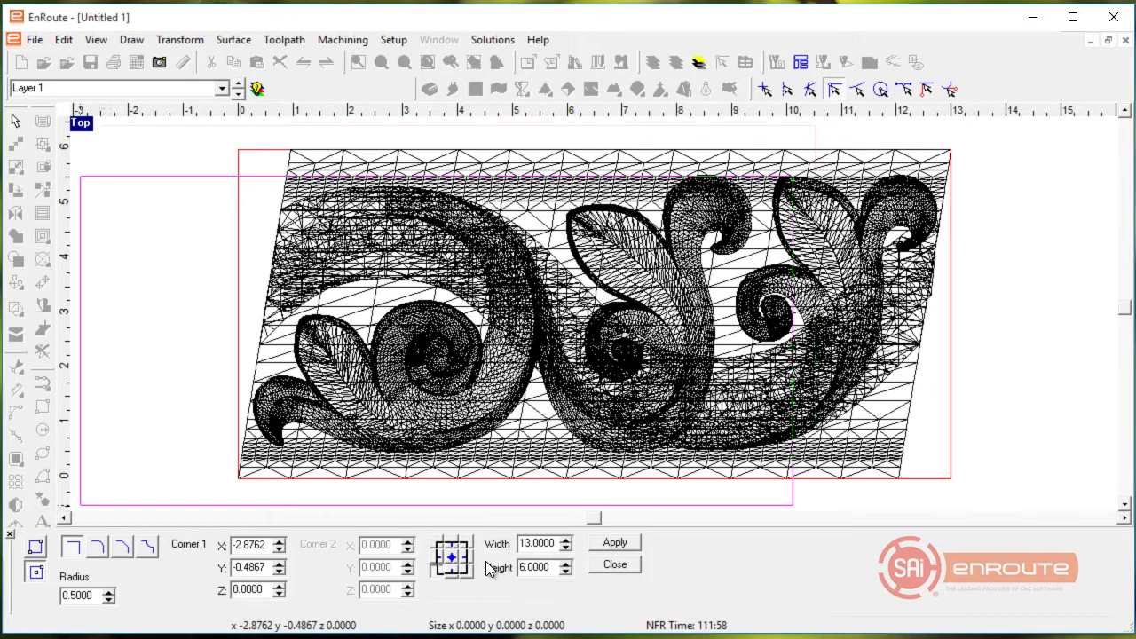
pyautogui.doubleClick(271, 545)
pyautogui.write('1')
pyautogui.press('Tab')
pyautogui.write('0')
pyautogui.press('Tab')
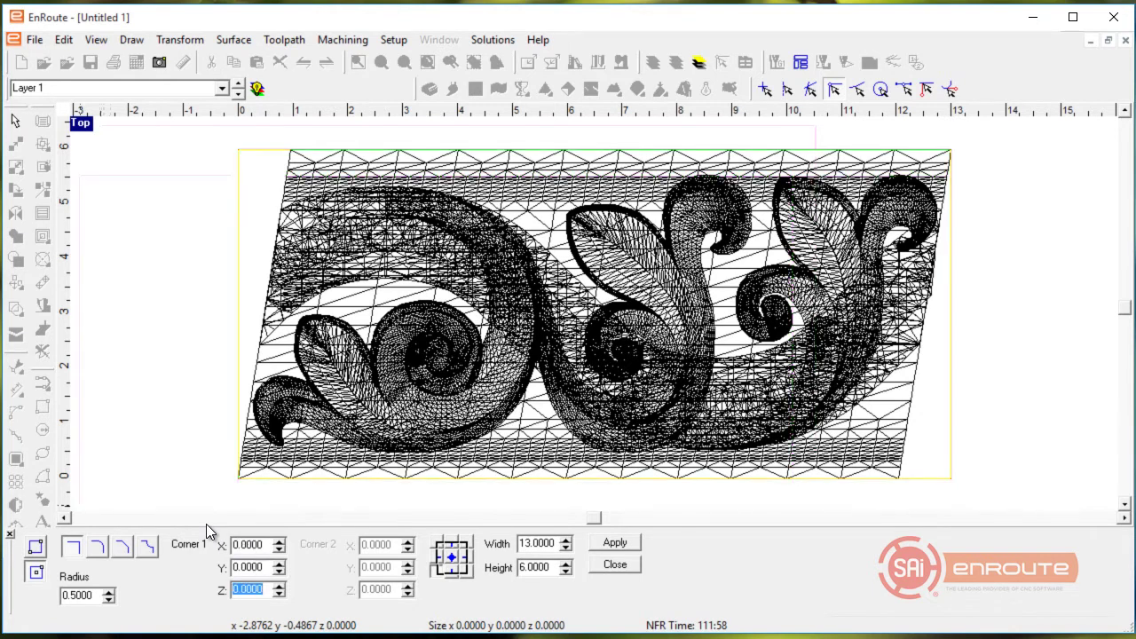
pyautogui.click(615, 544)
pyautogui.click(615, 565)
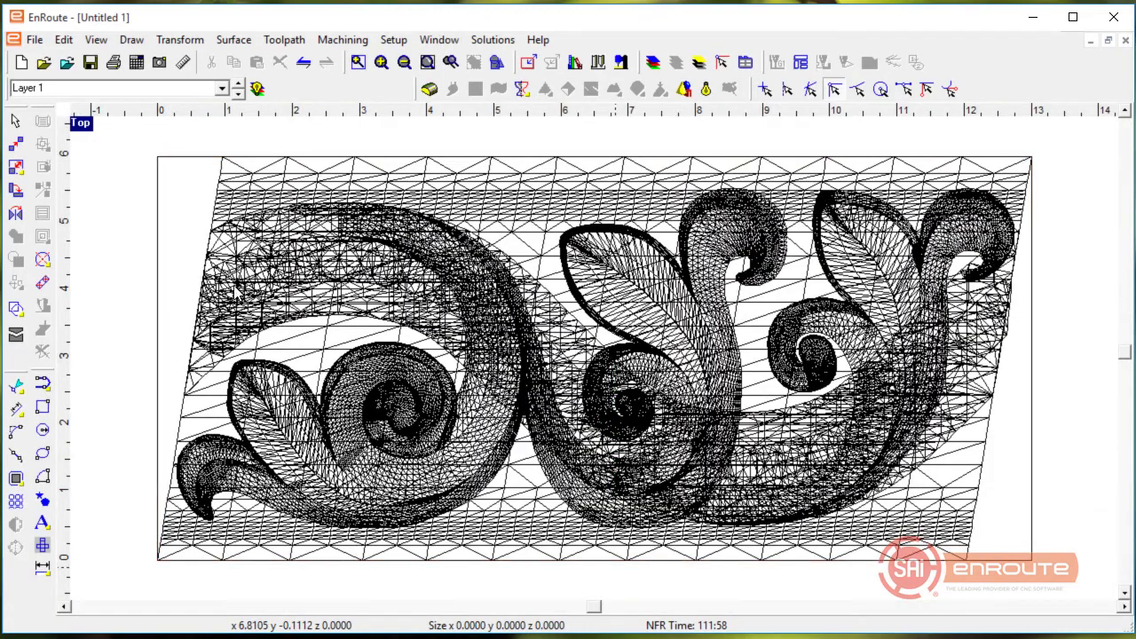
# Step: Edit the rectangle's points and move its upper-left corner to X 1, Y 6
pyautogui.click(15, 384)
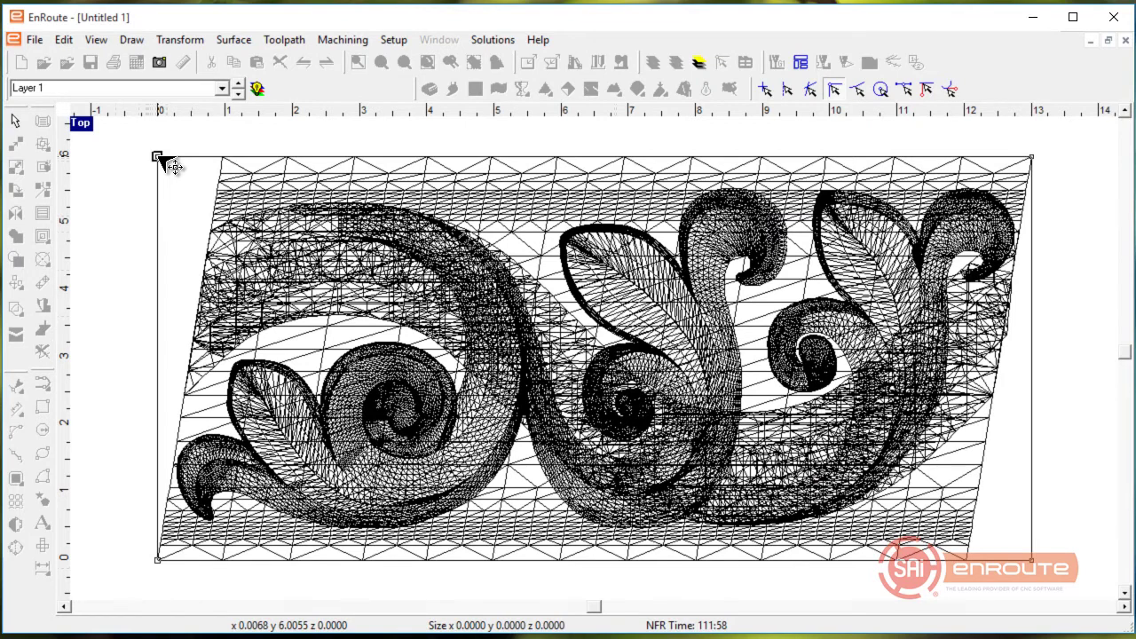
pyautogui.click(160, 158)
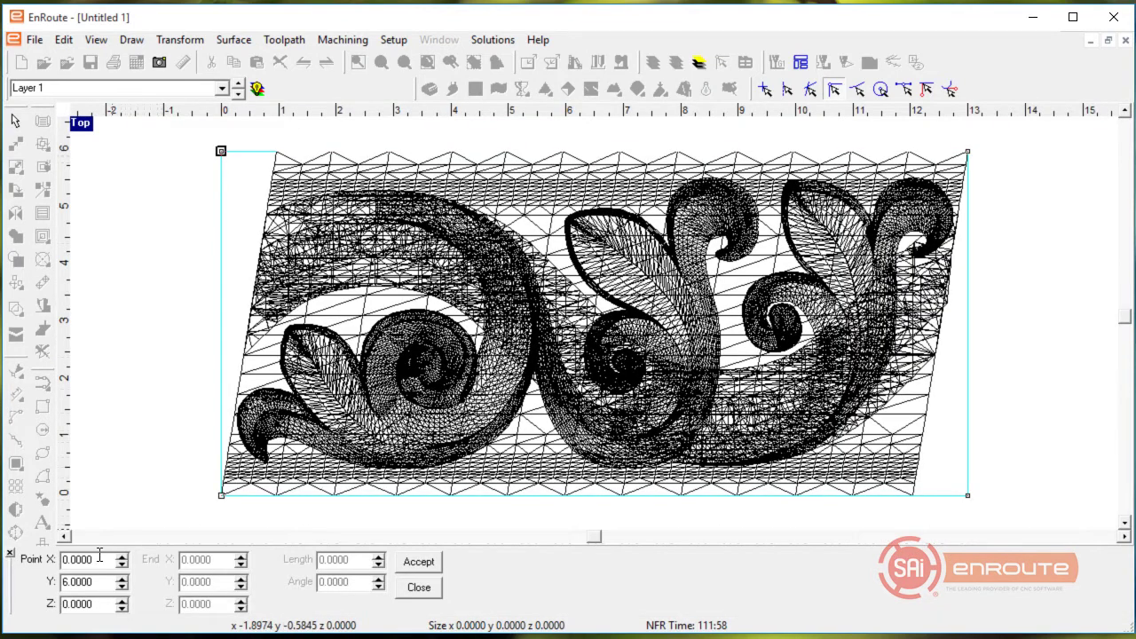
pyautogui.doubleClick(65, 559)
pyautogui.write('1')
pyautogui.press('Tab')
pyautogui.click(406, 562)
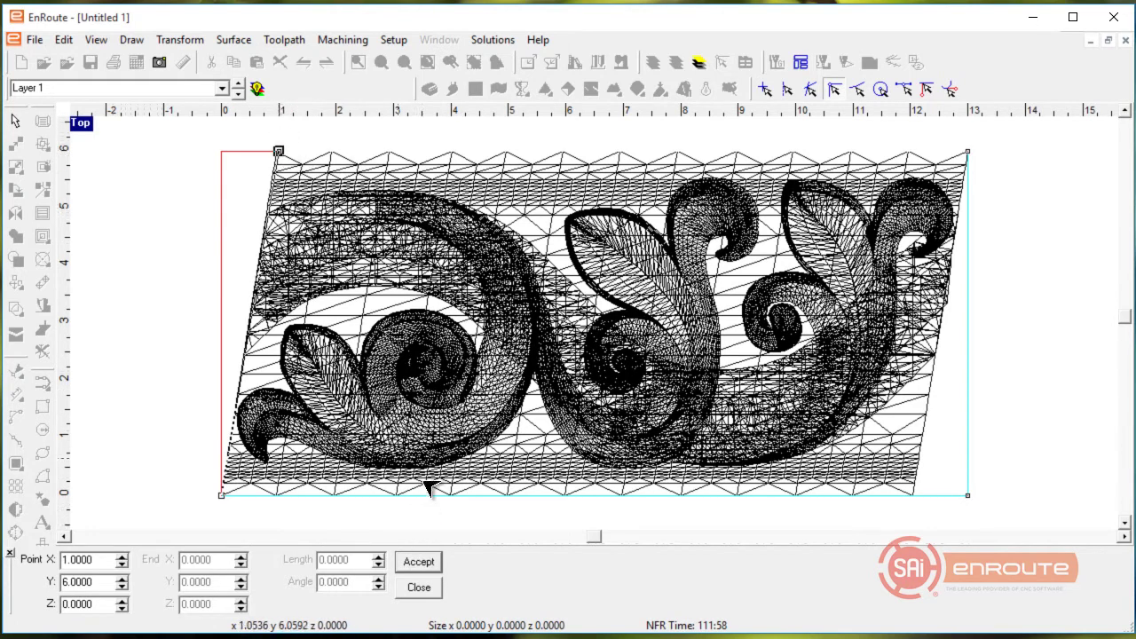
# Step: Move the rectangle's lower-right corner to X 12 so the outline follows the molding's slanted end, and finish point editing
pyautogui.click(967, 496)
pyautogui.moveTo(104, 557); pyautogui.dragTo(26, 548)
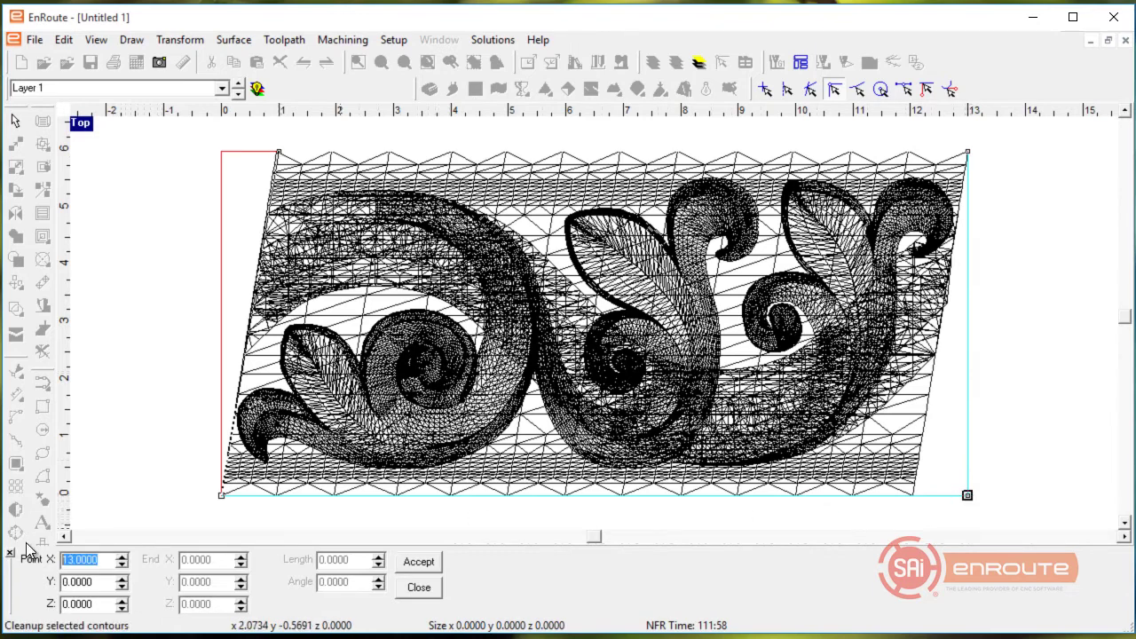
pyautogui.write('12')
pyautogui.press('Tab')
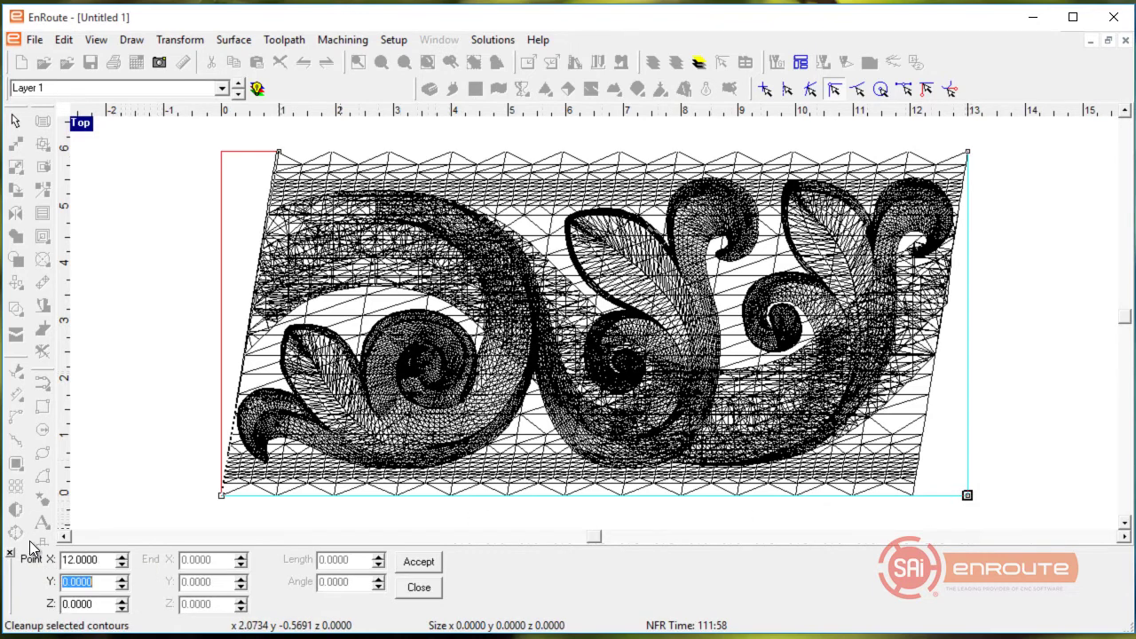
pyautogui.click(419, 561)
pyautogui.click(417, 588)
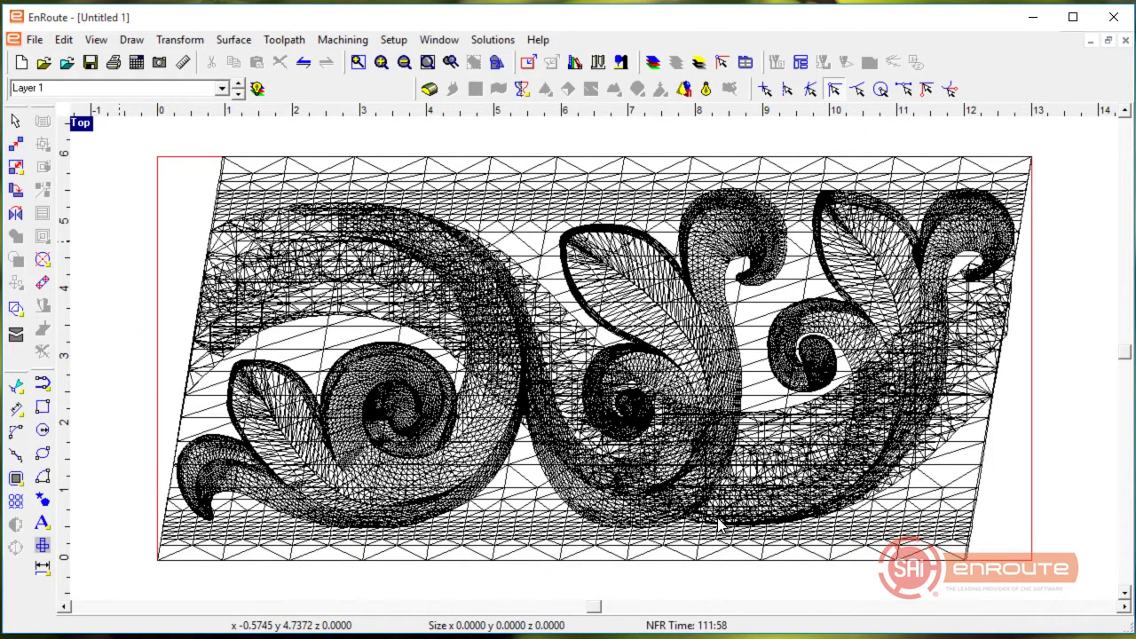
# Step: Create a flat Normal relief from the slanted outline with height 0, base 0 and resolution 100, and check it rendered
pyautogui.moveTo(117, 135); pyautogui.dragTo(576, 310)
pyautogui.moveTo(153, 158); pyautogui.dragTo(1091, 591)
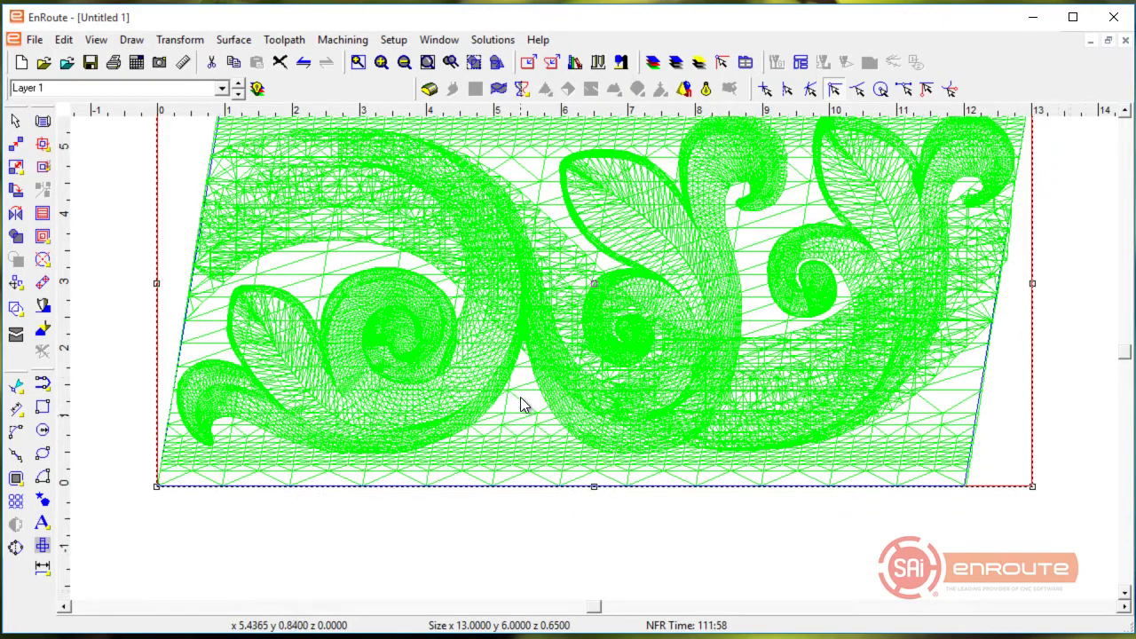
pyautogui.moveTo(520, 397); pyautogui.dragTo(528, 458, button='middle')
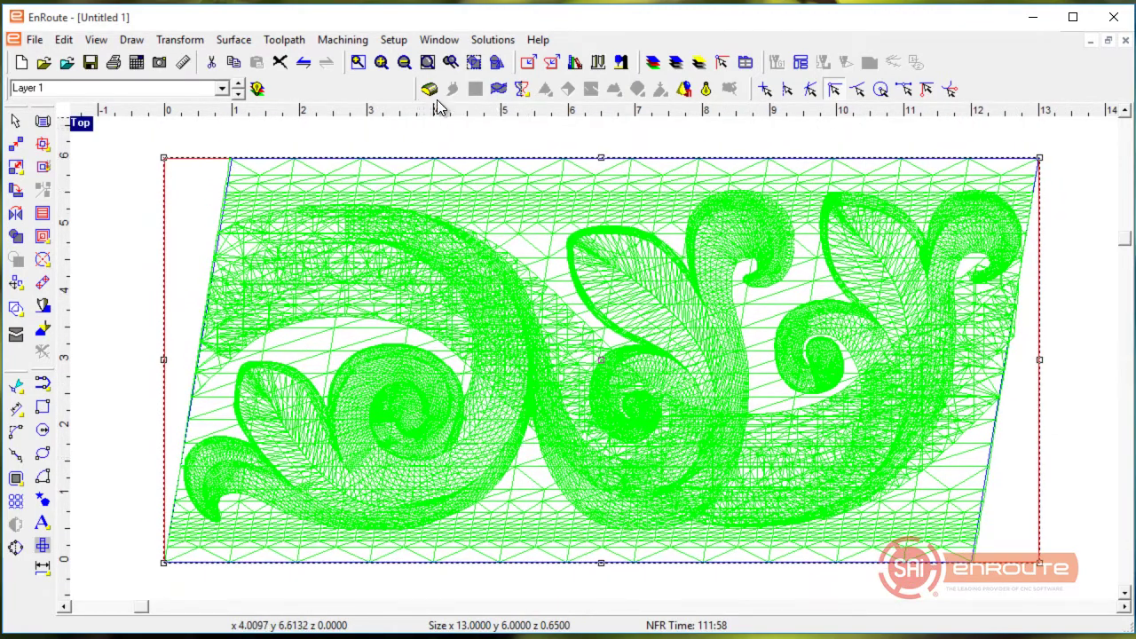
pyautogui.click(225, 43)
pyautogui.click(201, 62)
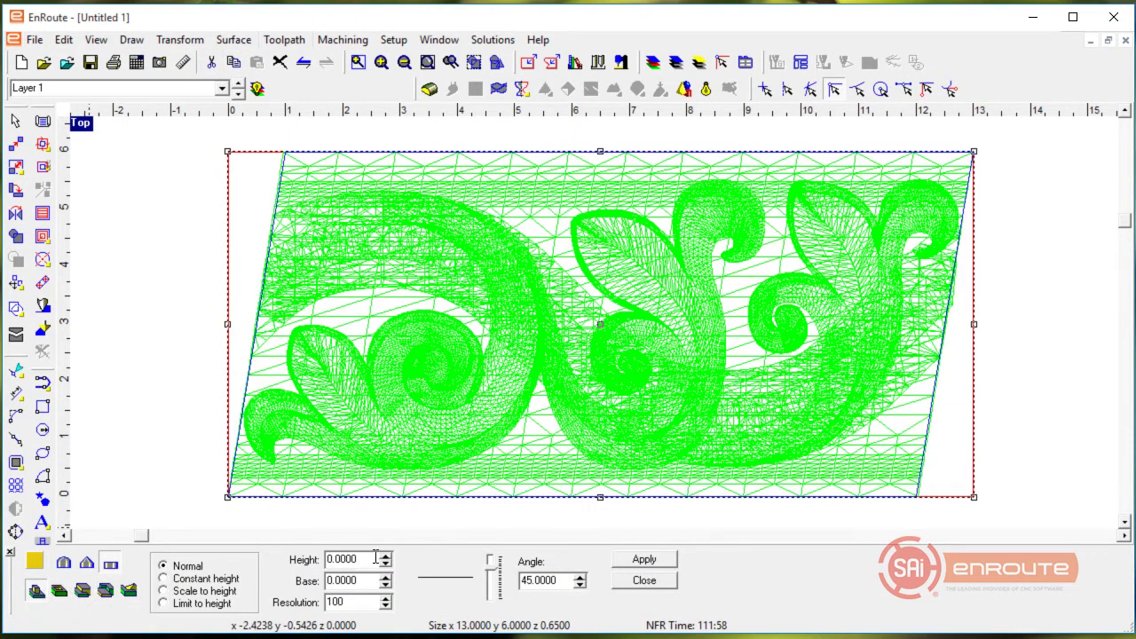
pyautogui.click(661, 559)
pyautogui.click(644, 581)
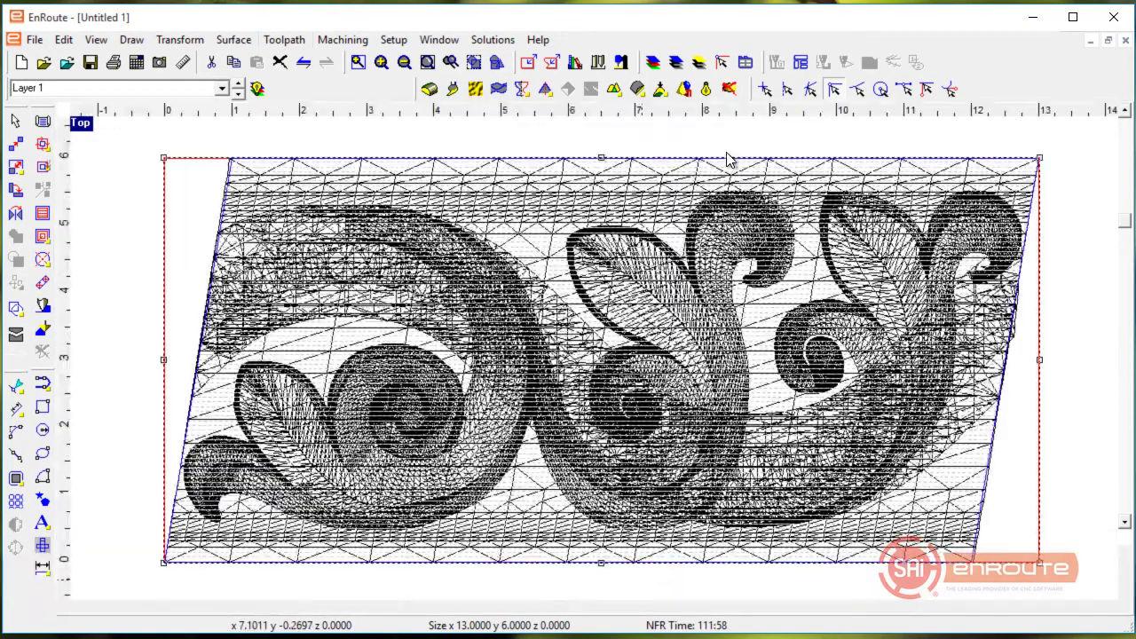
pyautogui.click(706, 89)
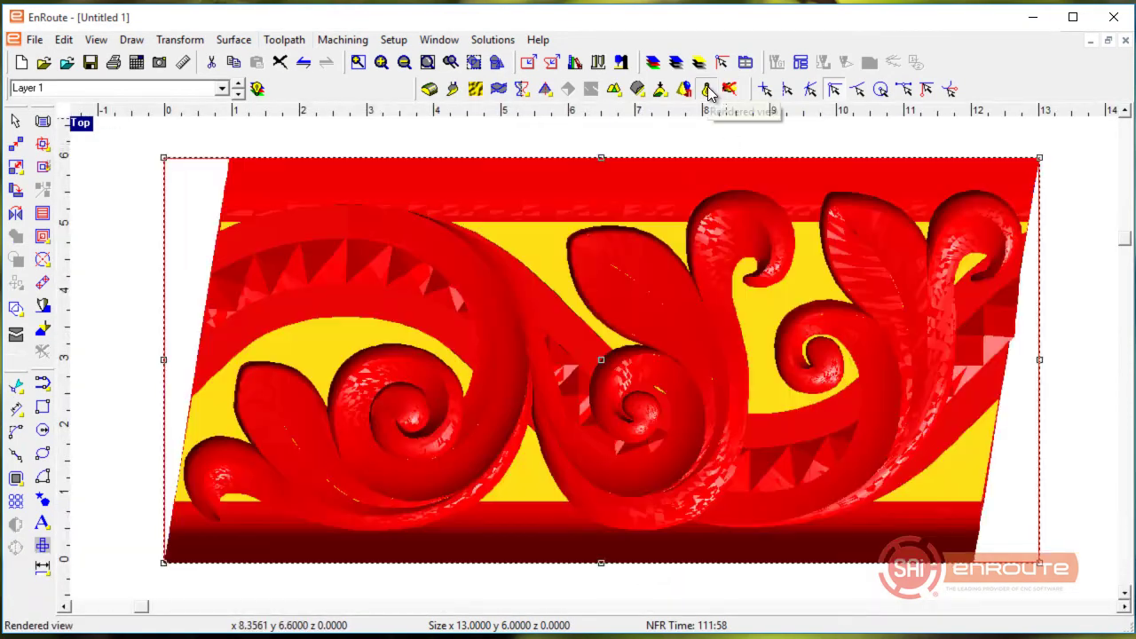
pyautogui.click(708, 90)
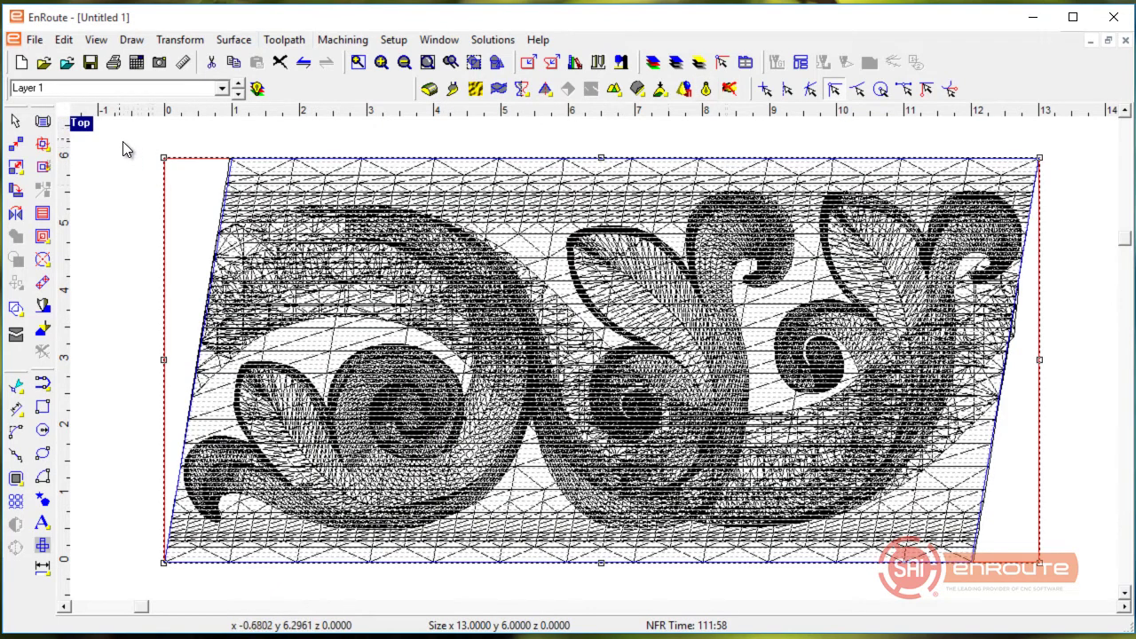
# Step: Select the mesh together with the flat relief and apply the molding mesh to the relief
pyautogui.moveTo(123, 141); pyautogui.dragTo(1097, 604)
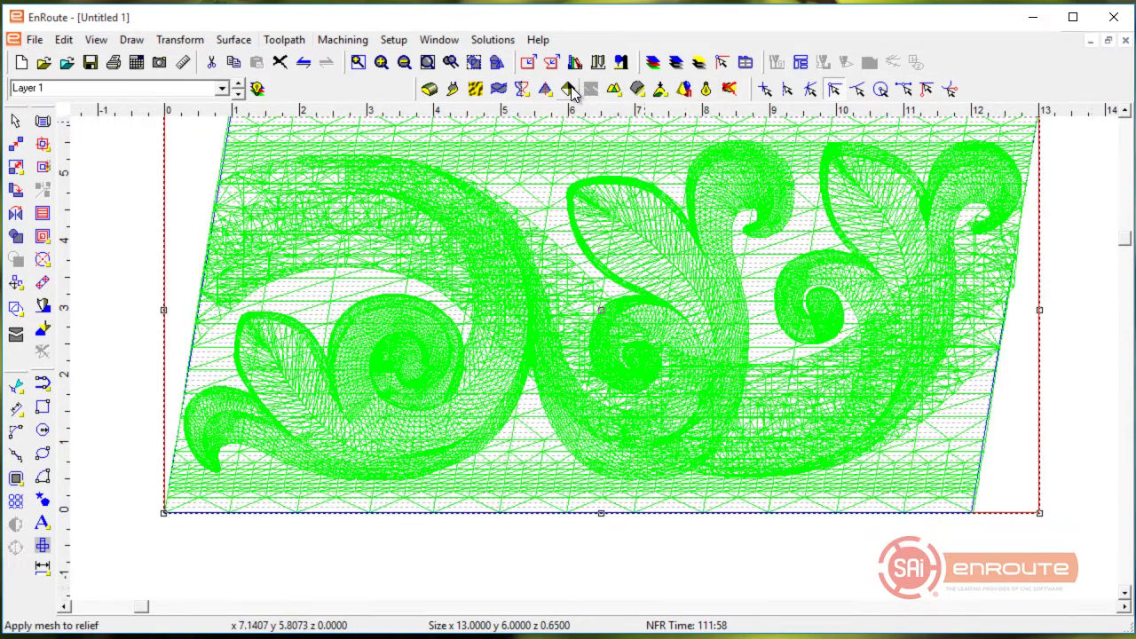
pyautogui.click(591, 92)
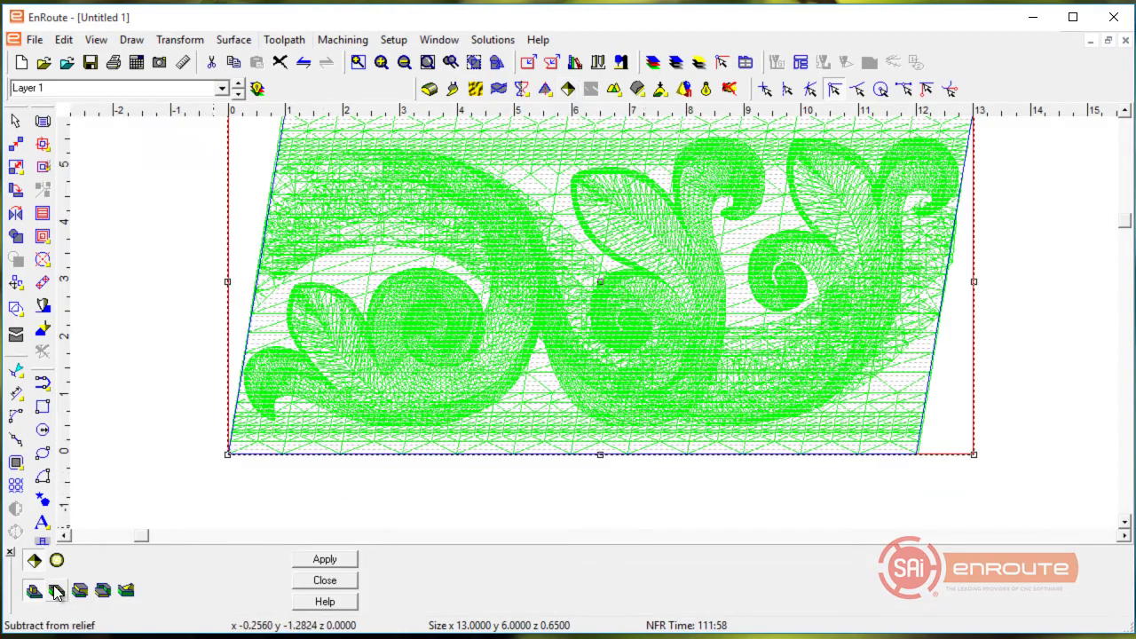
pyautogui.click(315, 561)
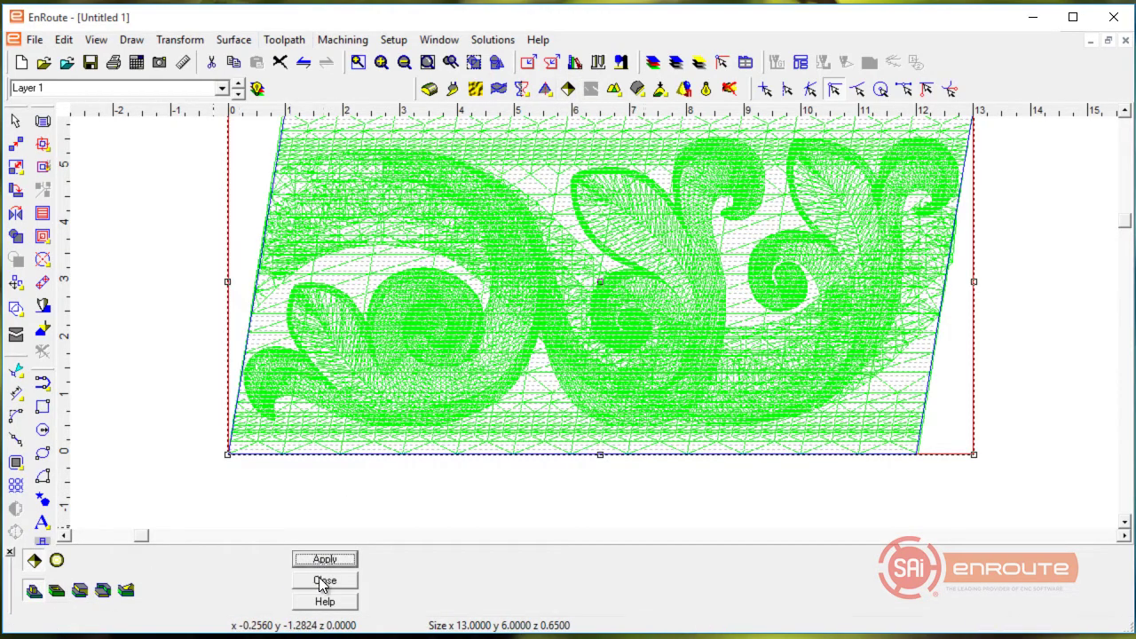
pyautogui.click(319, 577)
pyautogui.click(221, 548)
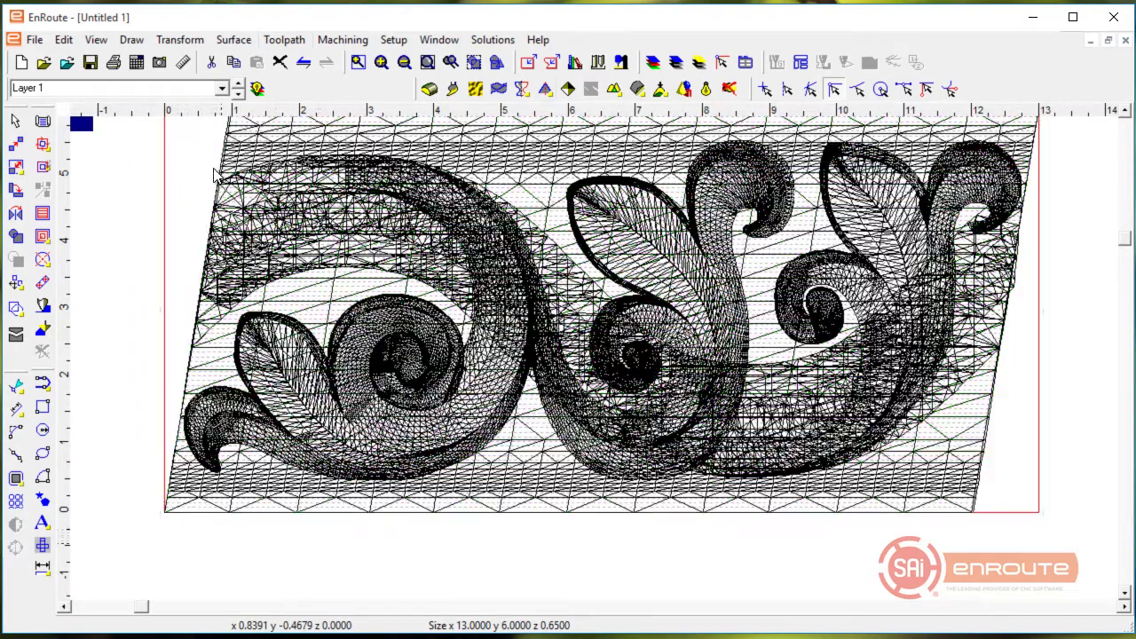
# Step: Hide the molding mesh and display the resulting relief in rendered view
pyautogui.click(263, 87)
pyautogui.scroll(3, 176, 238)
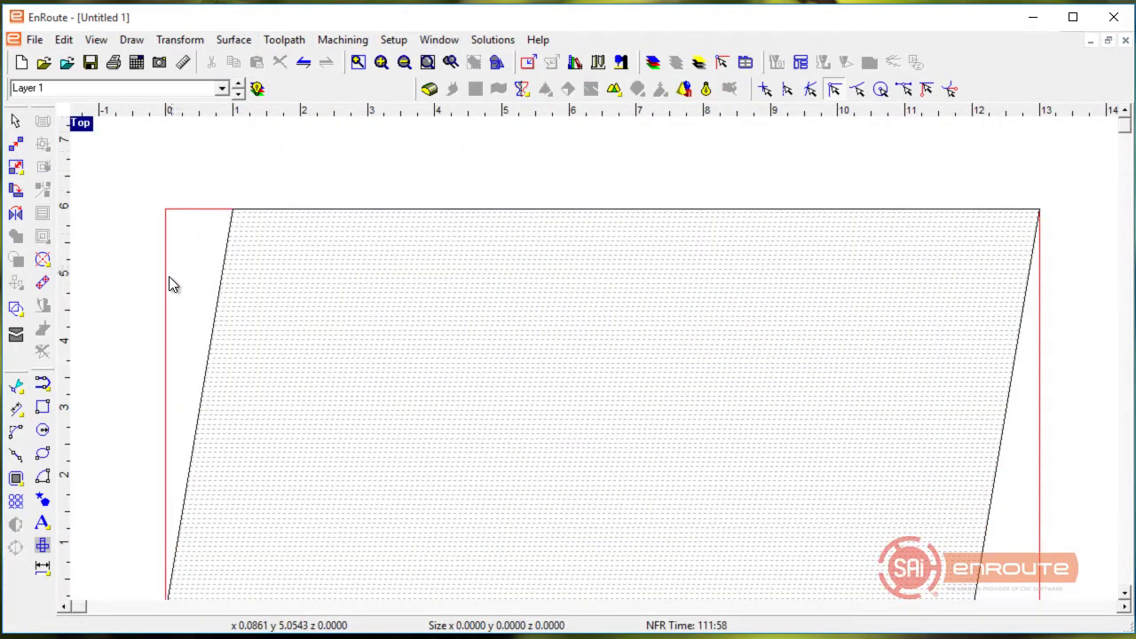
pyautogui.click(258, 88)
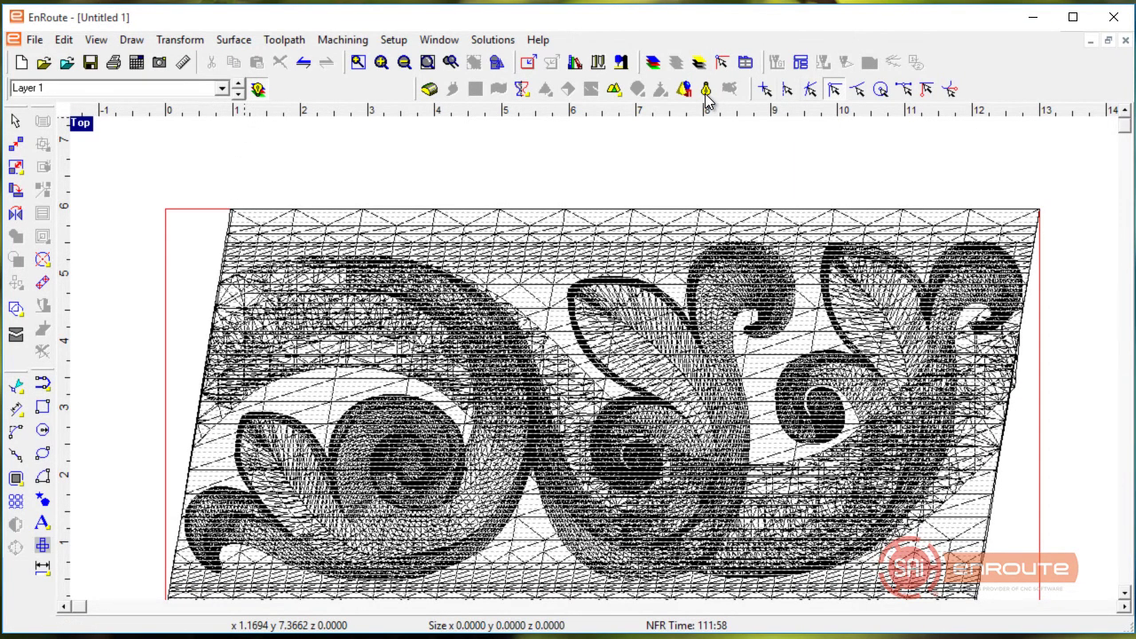
pyautogui.click(706, 95)
pyautogui.click(259, 90)
pyautogui.moveTo(225, 190); pyautogui.dragTo(247, 161, button='middle')
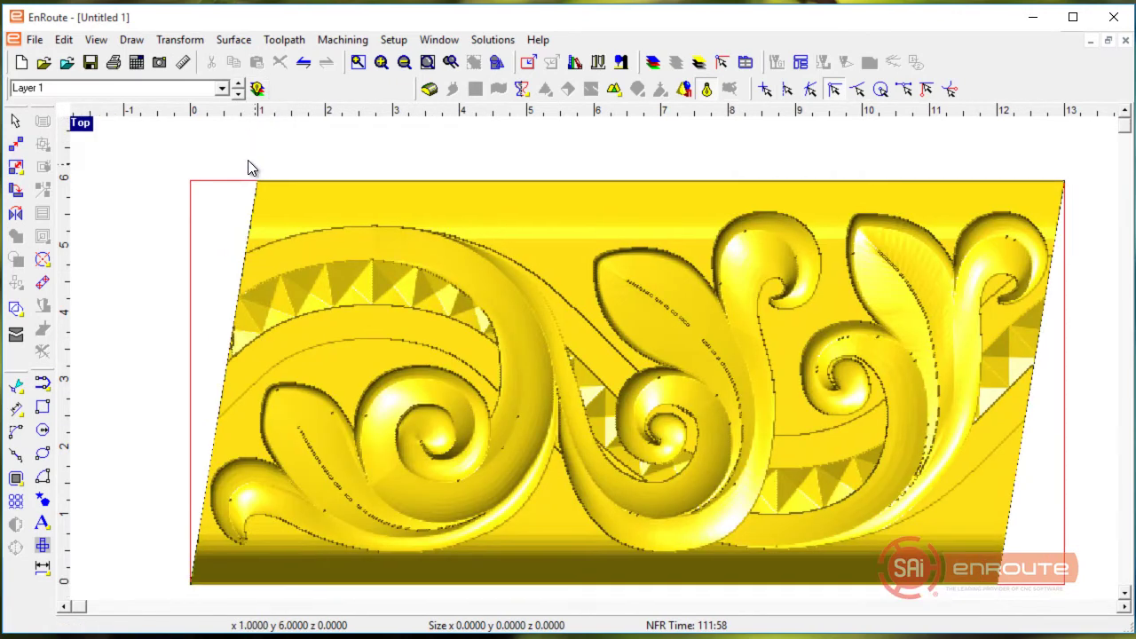
pyautogui.scroll(1, 330, 219)
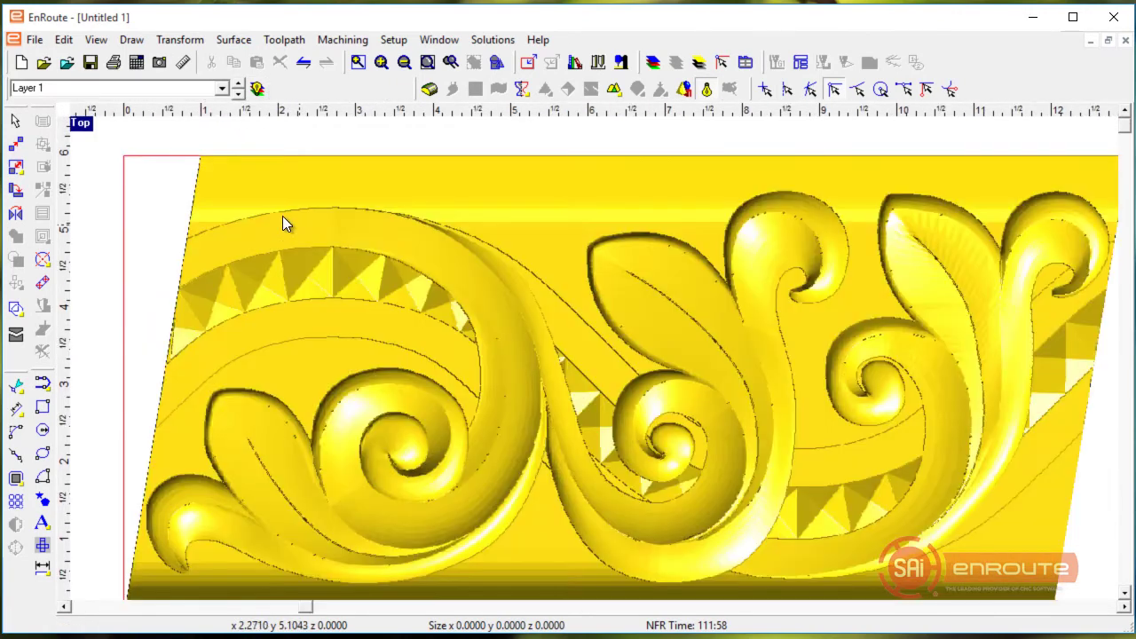
# Step: Show all four views, align the molding relief to the top of the plate, and check its position in the front view
pyautogui.doubleClick(87, 126)
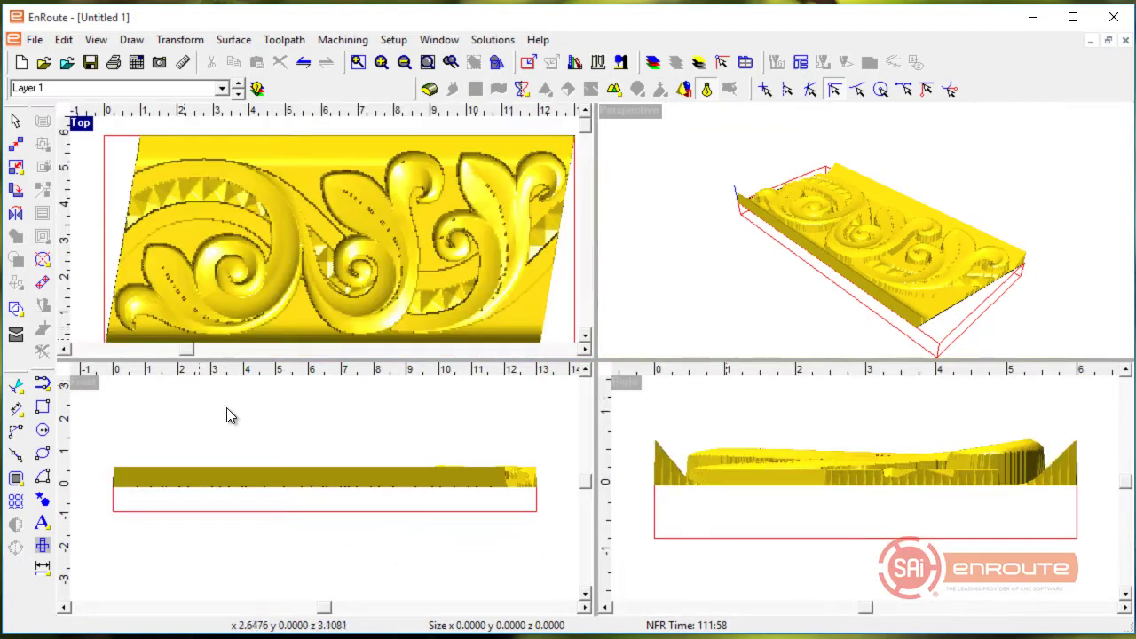
pyautogui.click(346, 479)
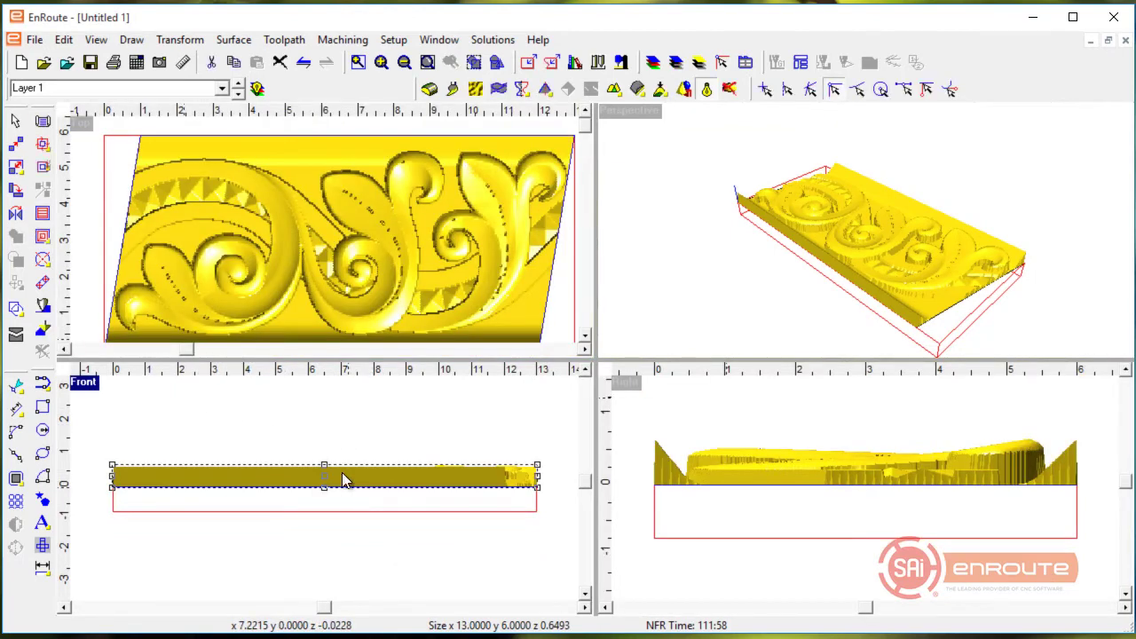
pyautogui.click(232, 40)
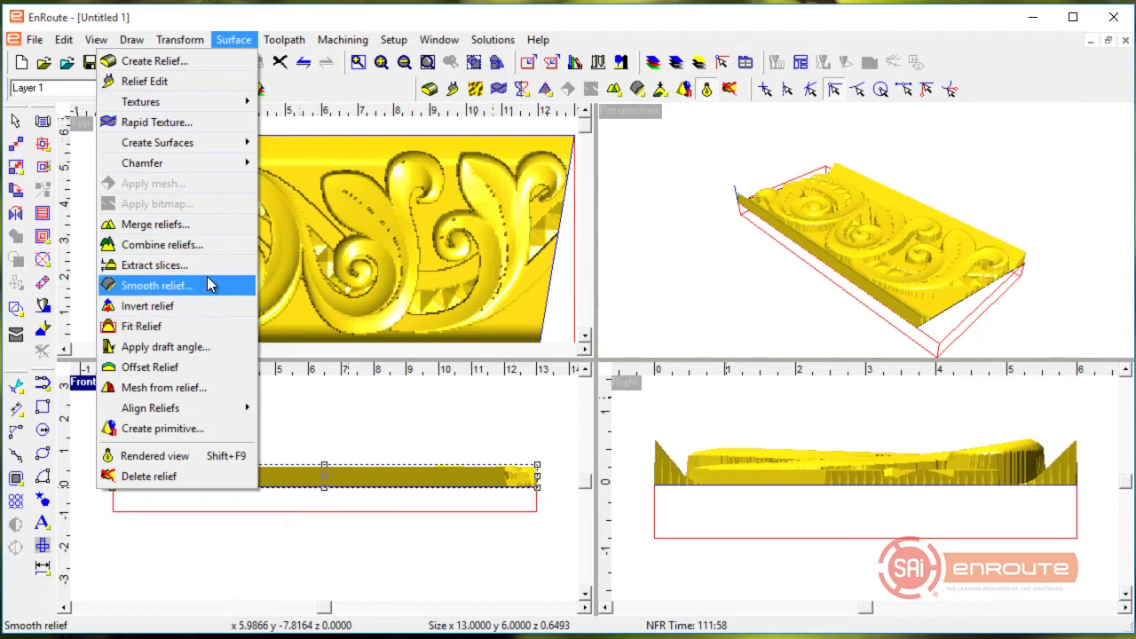
pyautogui.moveTo(208, 401)
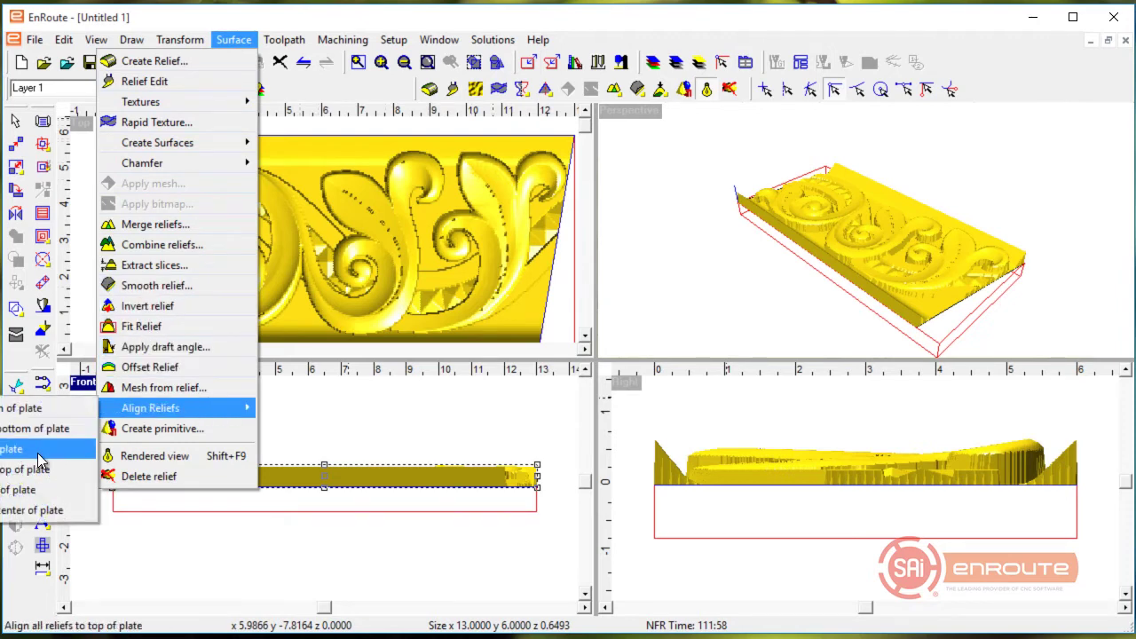
pyautogui.click(38, 452)
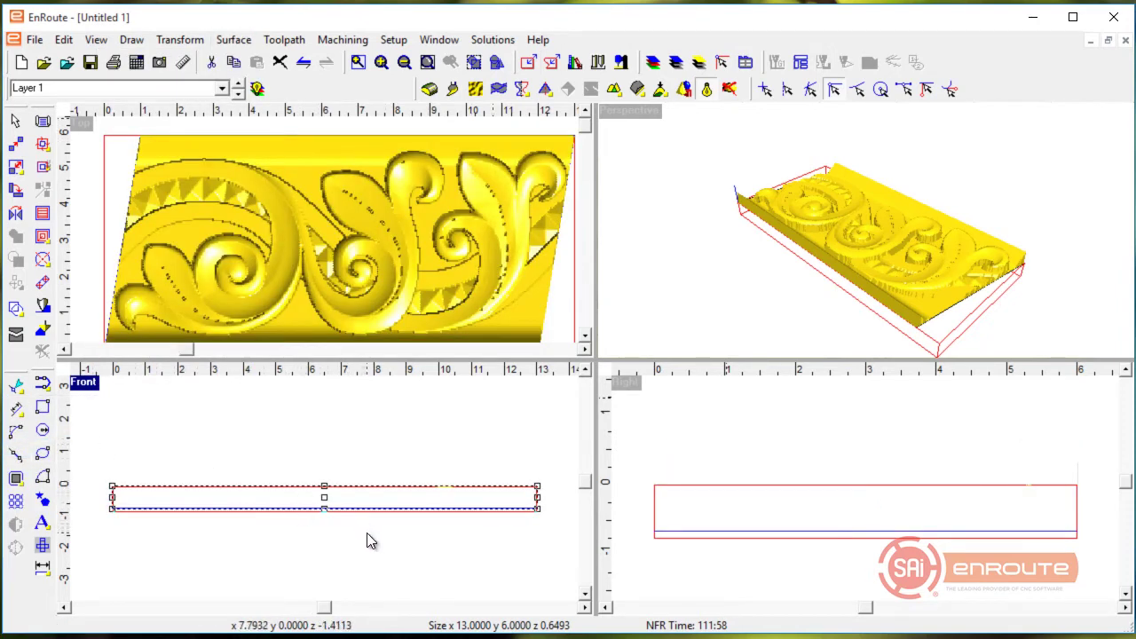
pyautogui.click(424, 537)
pyautogui.scroll(2, 441, 508)
pyautogui.scroll(1, 441, 508)
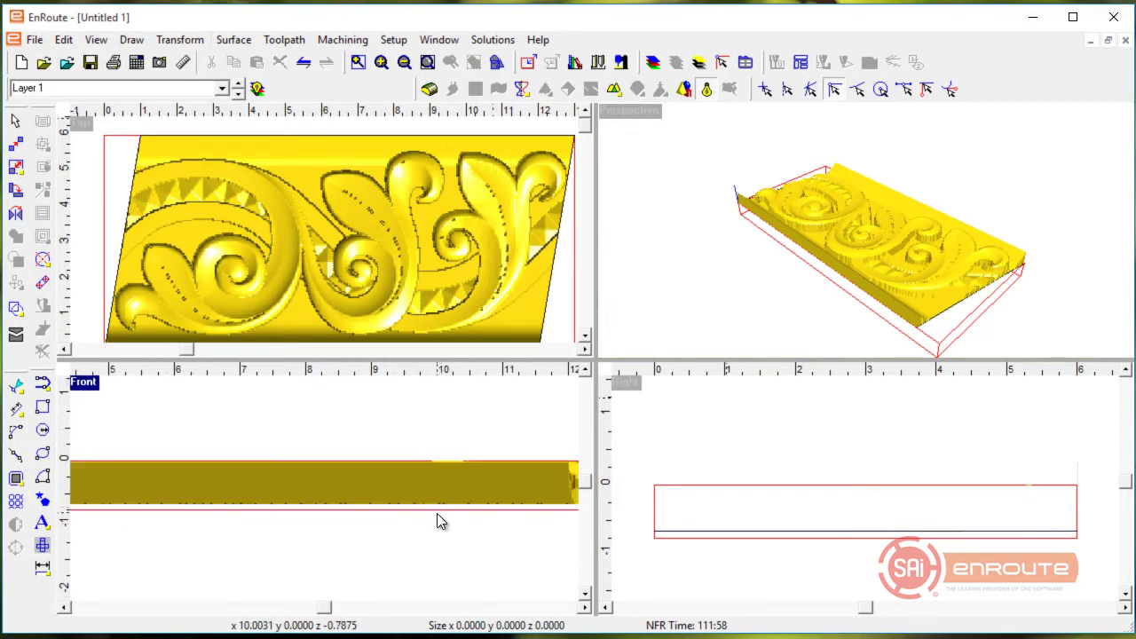
# Step: In the enlarged top view, add a hatch fill toolpath to the molding relief using the 3D Molding Rough strategy
pyautogui.doubleClick(82, 123)
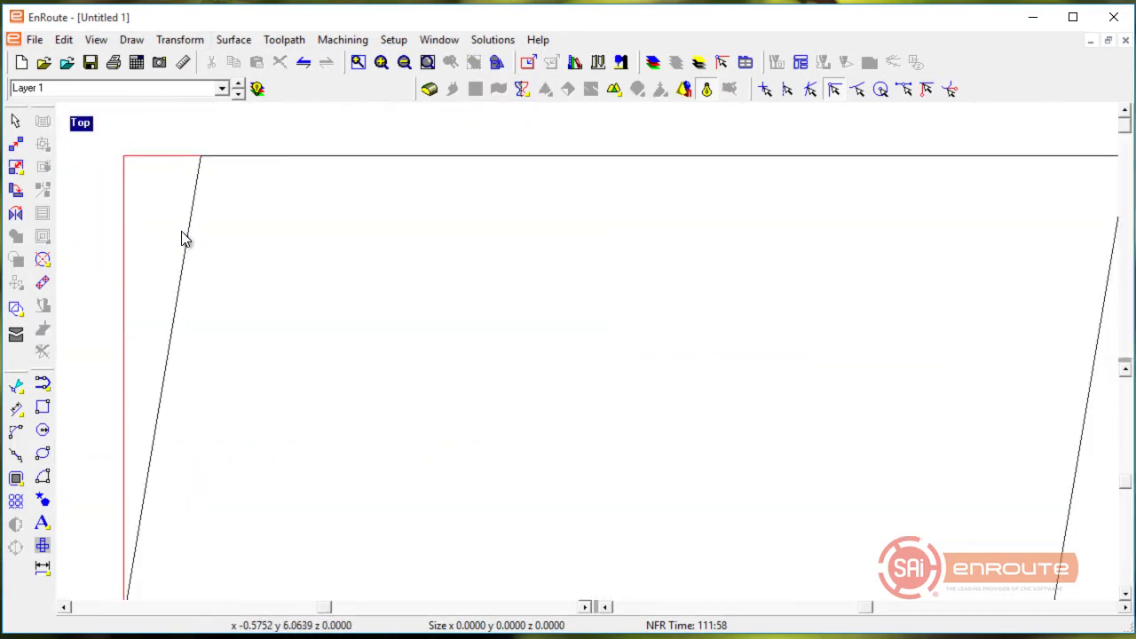
pyautogui.scroll(-1, 162, 239)
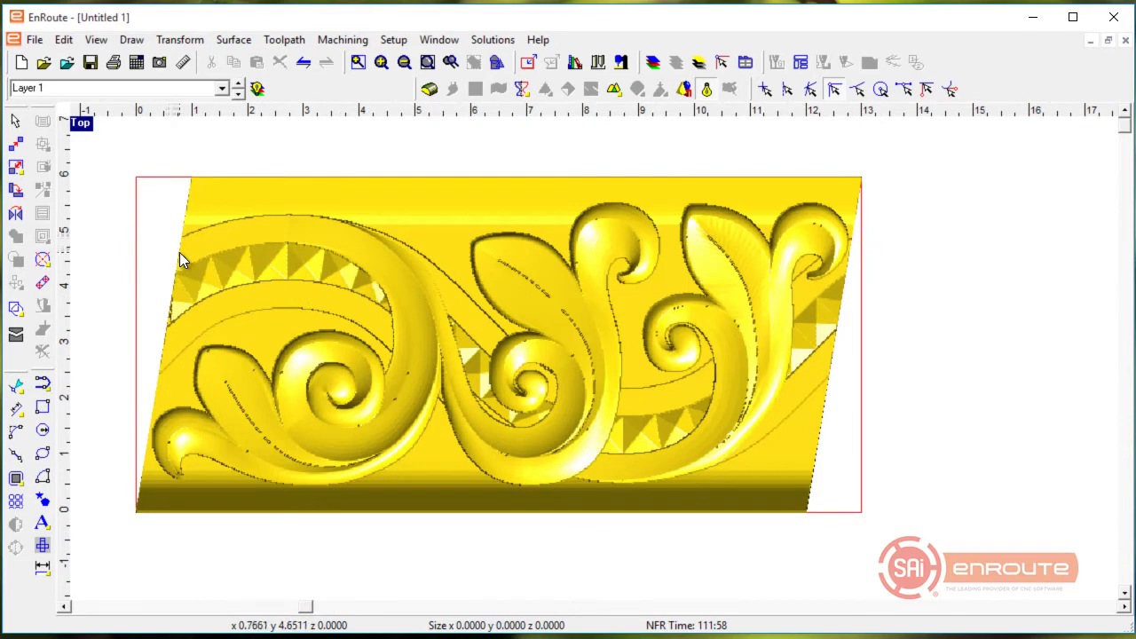
pyautogui.click(180, 252)
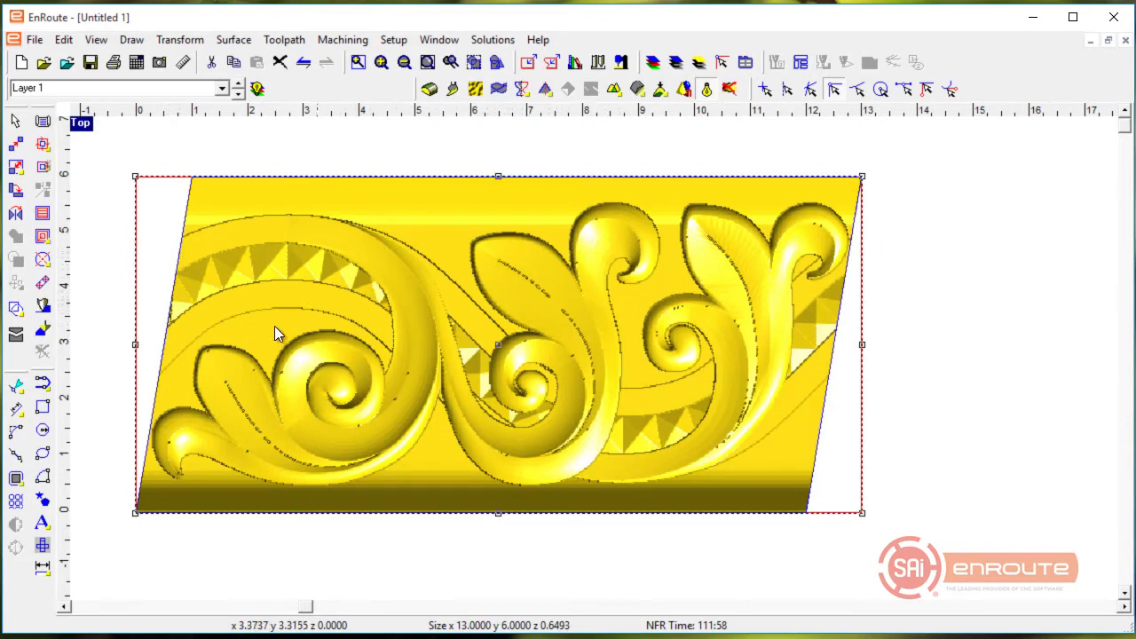
pyautogui.click(284, 39)
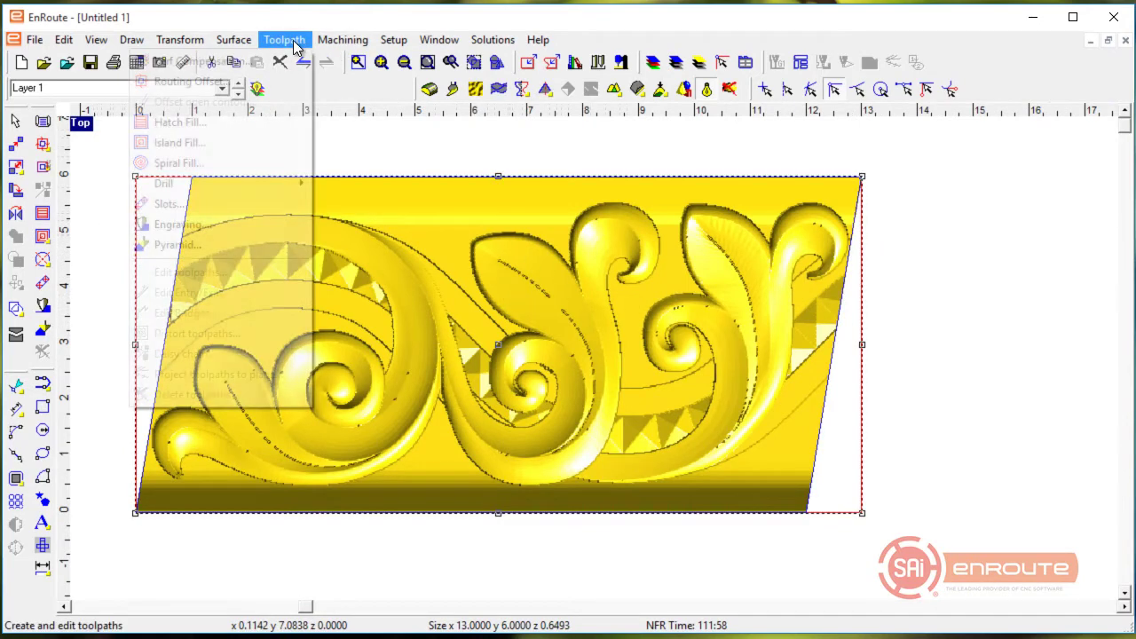
pyautogui.click(180, 121)
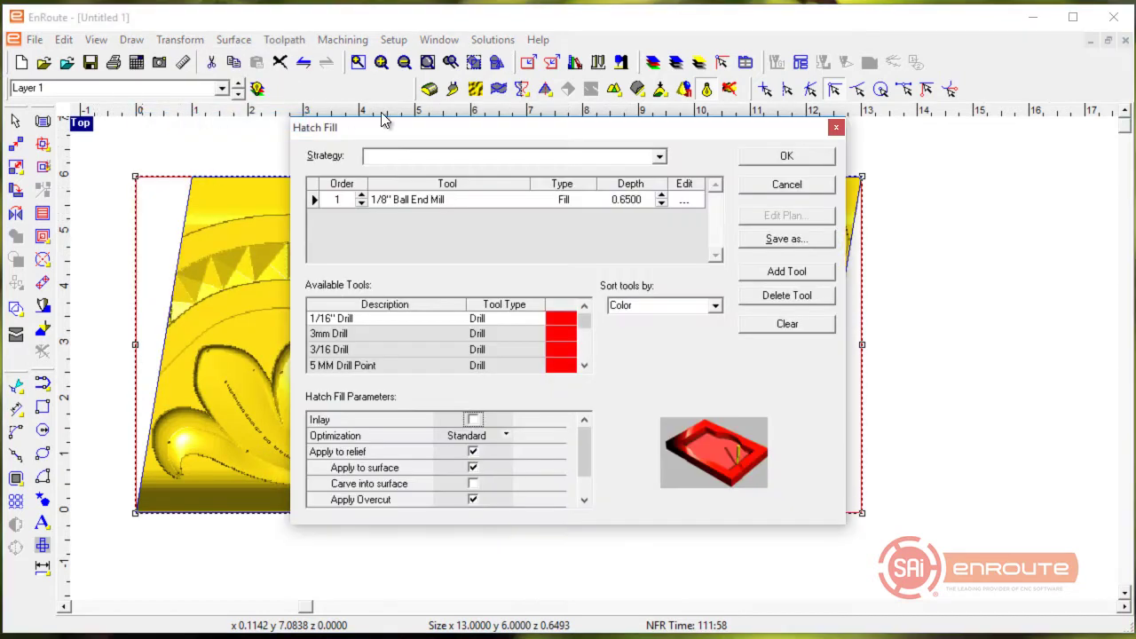
pyautogui.click(818, 323)
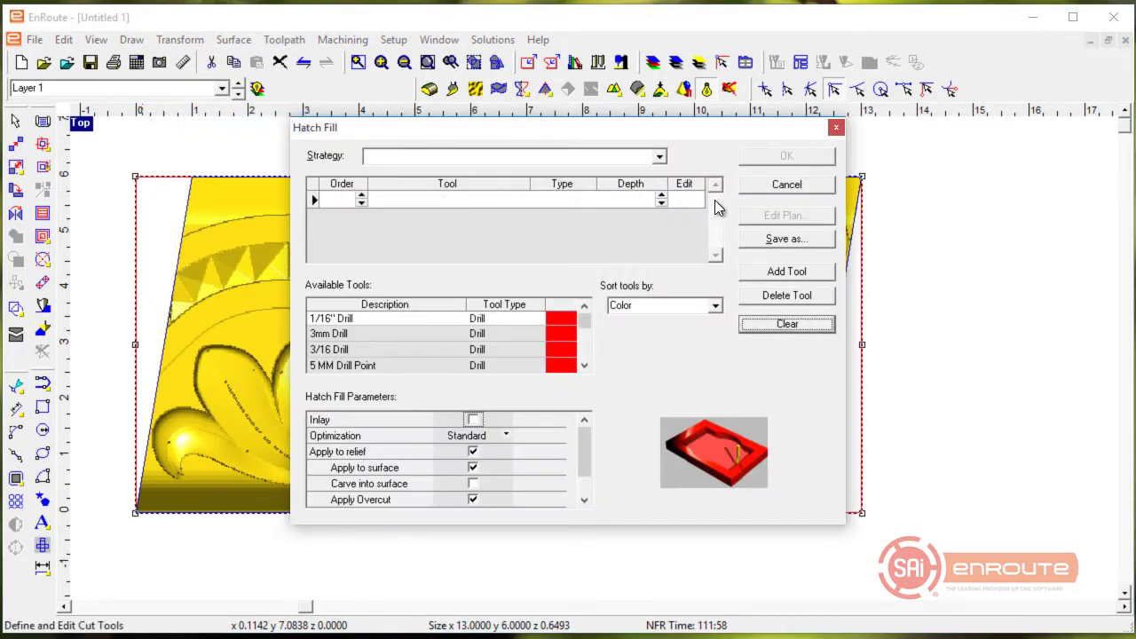
pyautogui.click(659, 157)
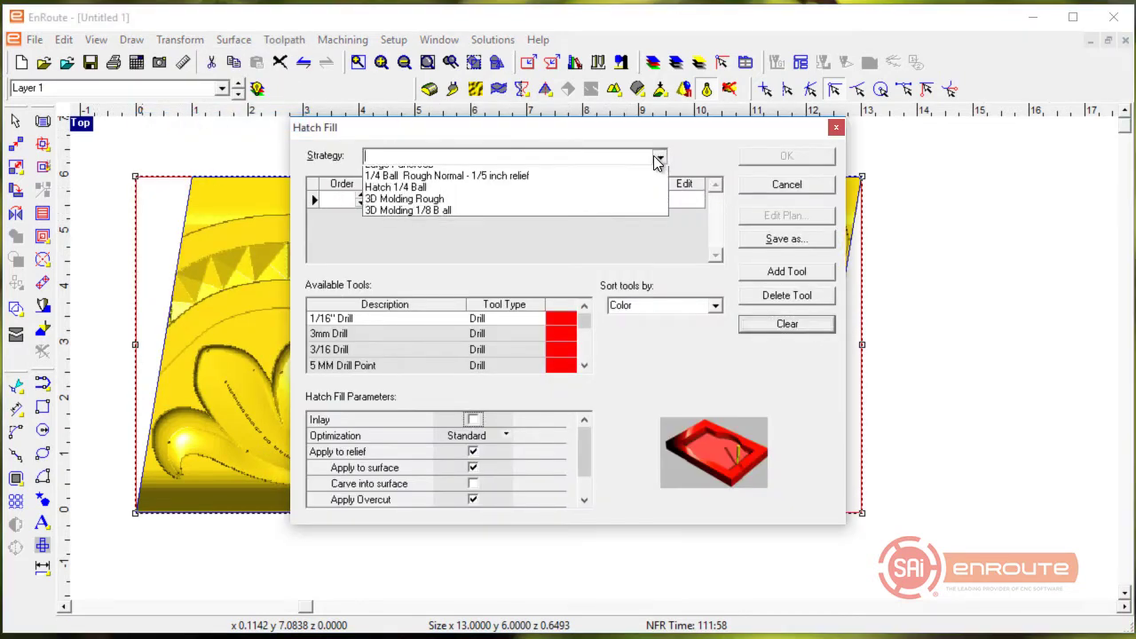
pyautogui.click(618, 210)
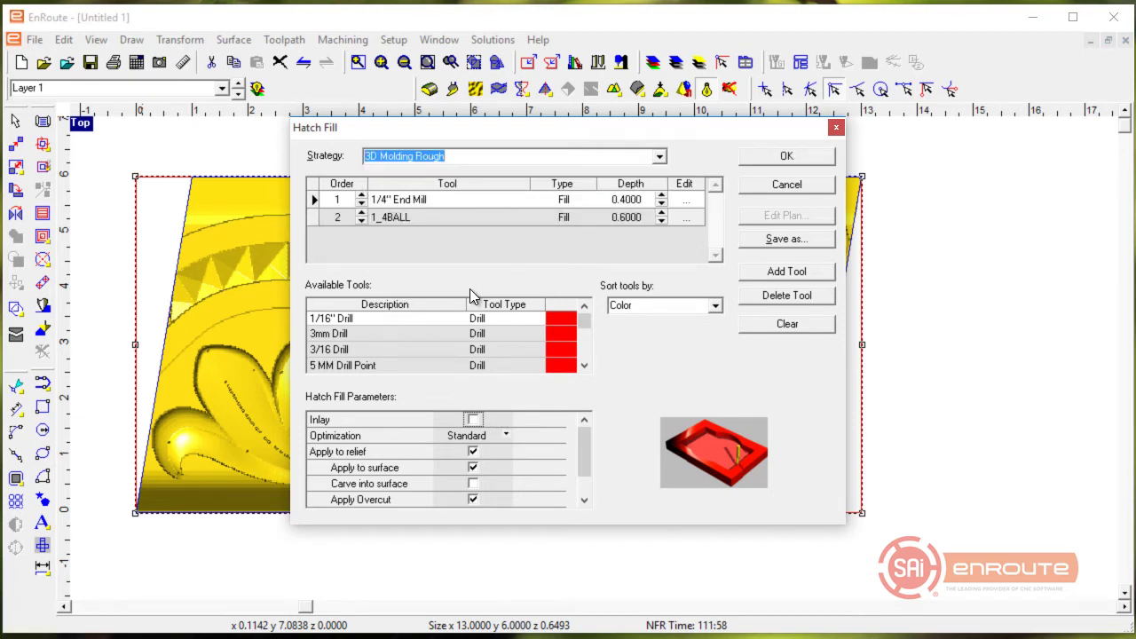
pyautogui.moveTo(583, 447); pyautogui.dragTo(584, 466)
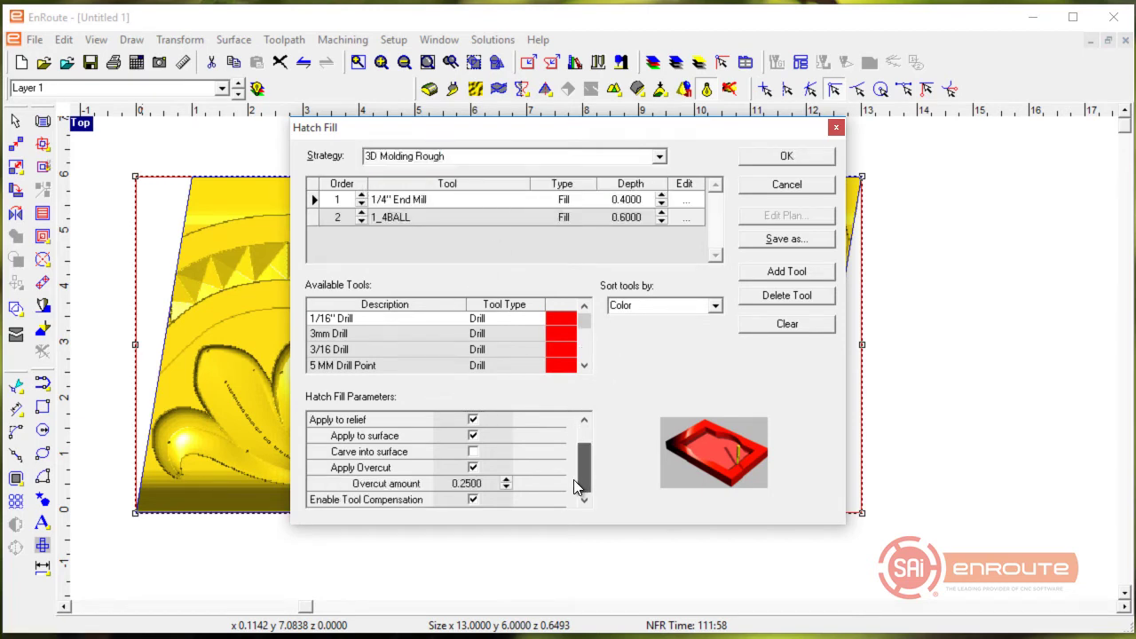
pyautogui.click(787, 156)
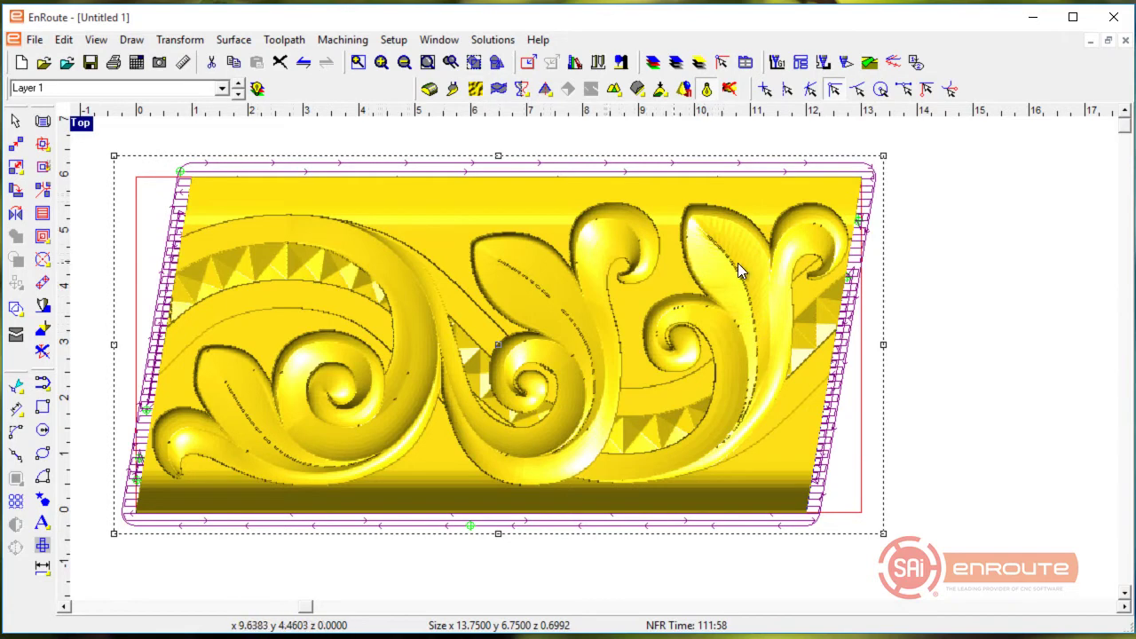
# Step: Open the hatch fill toolpath for editing and review the depth settings of its 1/4" End Mill cut, then cancel
pyautogui.rightClick(846, 301)
pyautogui.click(914, 601)
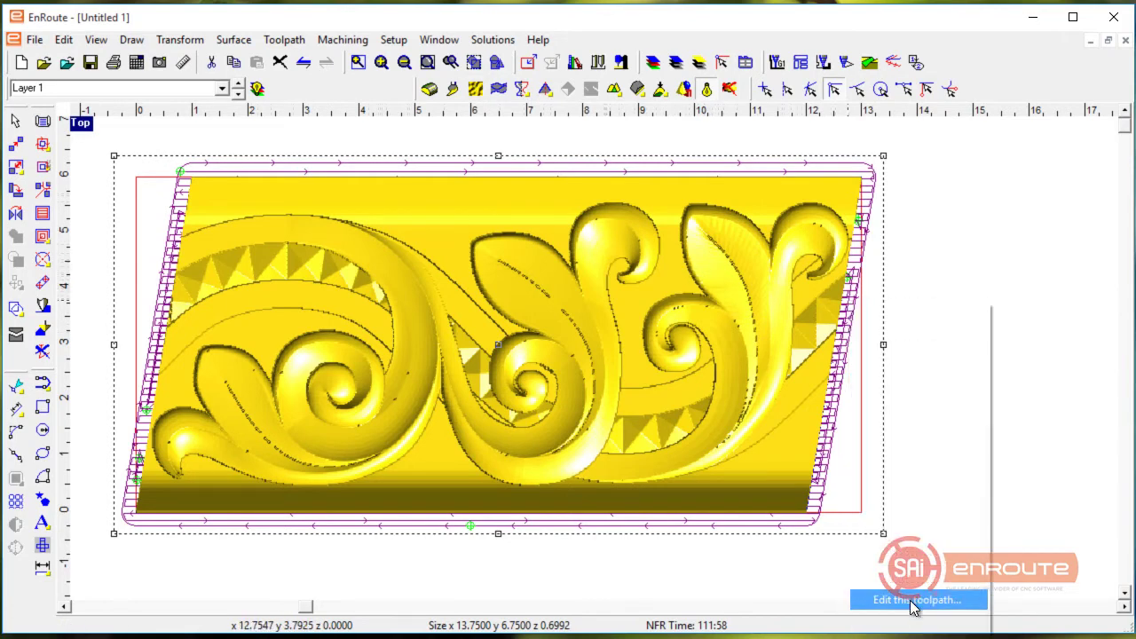
pyautogui.click(683, 203)
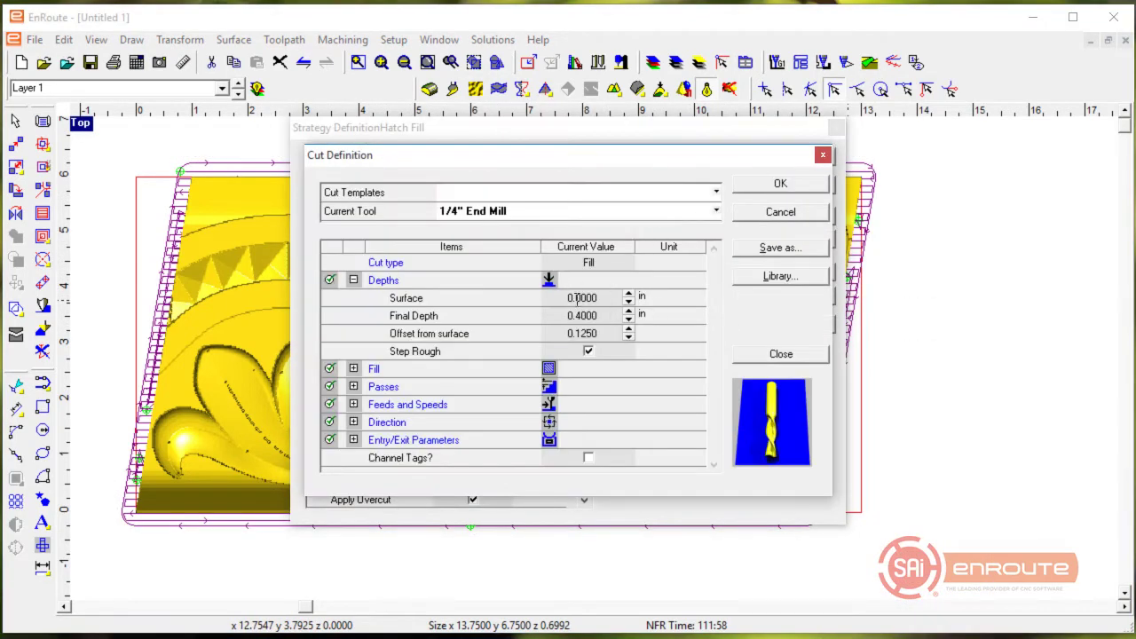
pyautogui.click(753, 213)
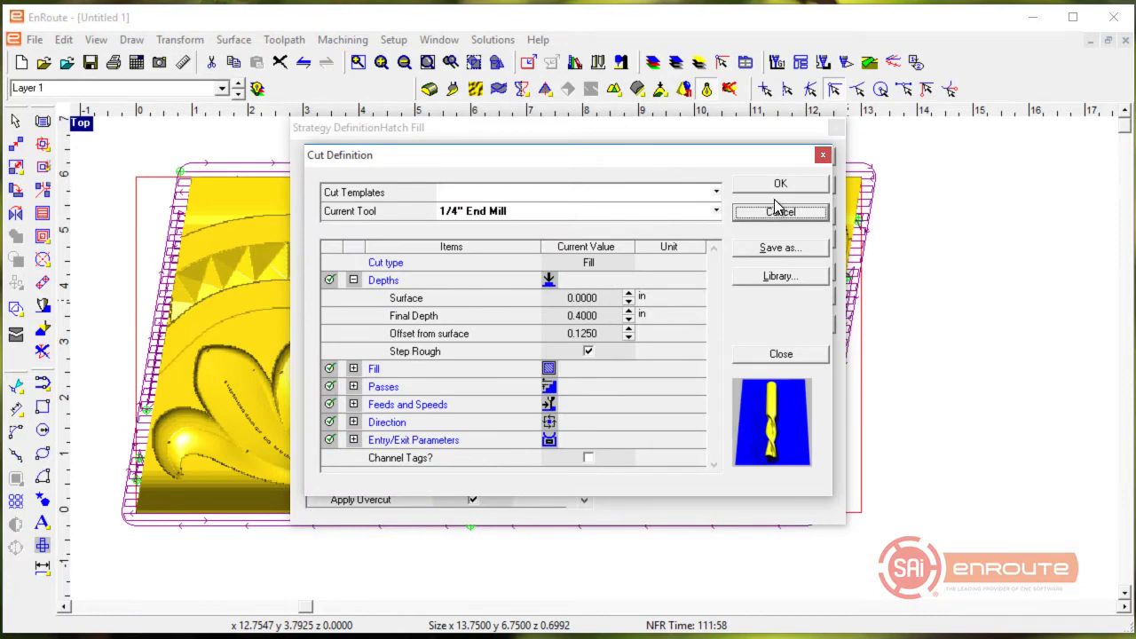
pyautogui.click(777, 183)
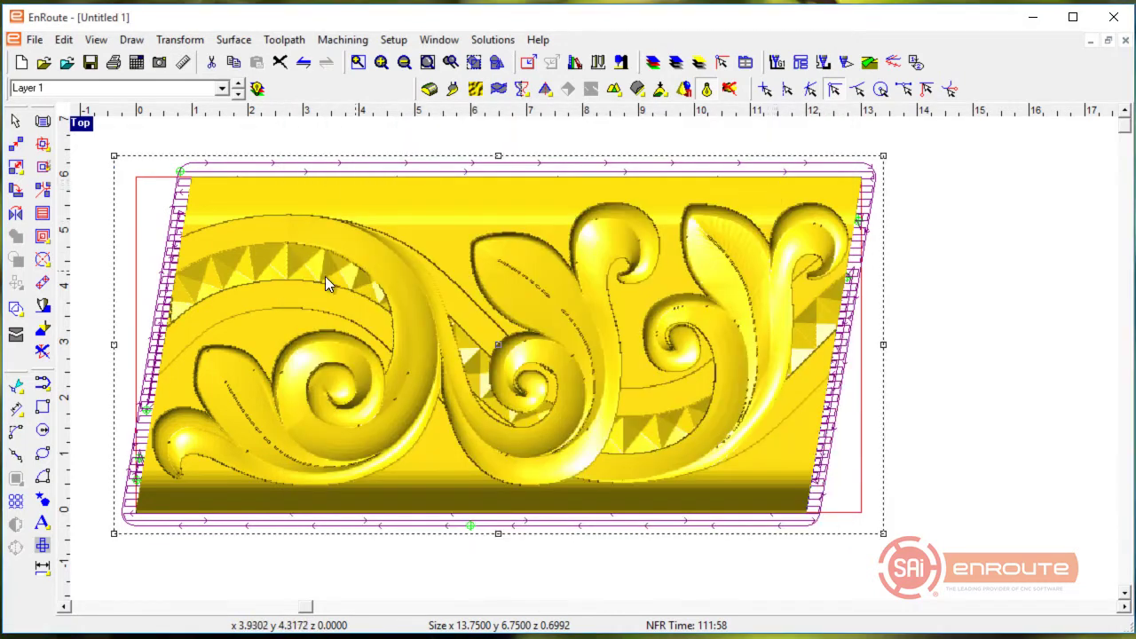
# Step: Add a finishing hatch fill to the relief with the 3D Molding 1/8 Ball strategy, after reviewing its 1/8" Ball End Mill cut definition
pyautogui.click(41, 213)
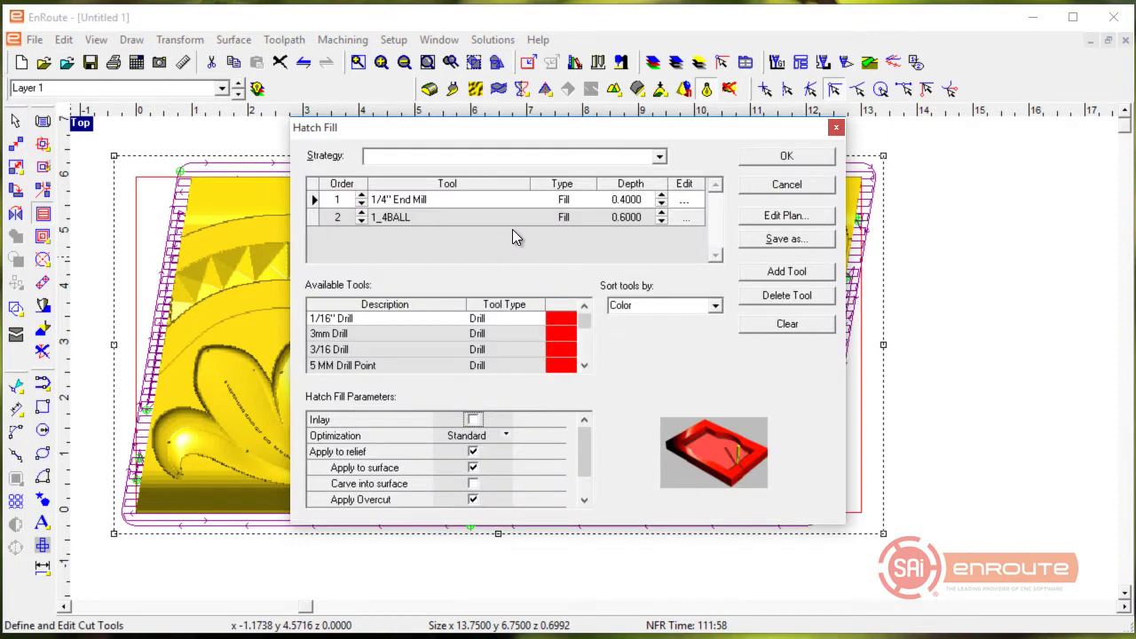
pyautogui.click(659, 156)
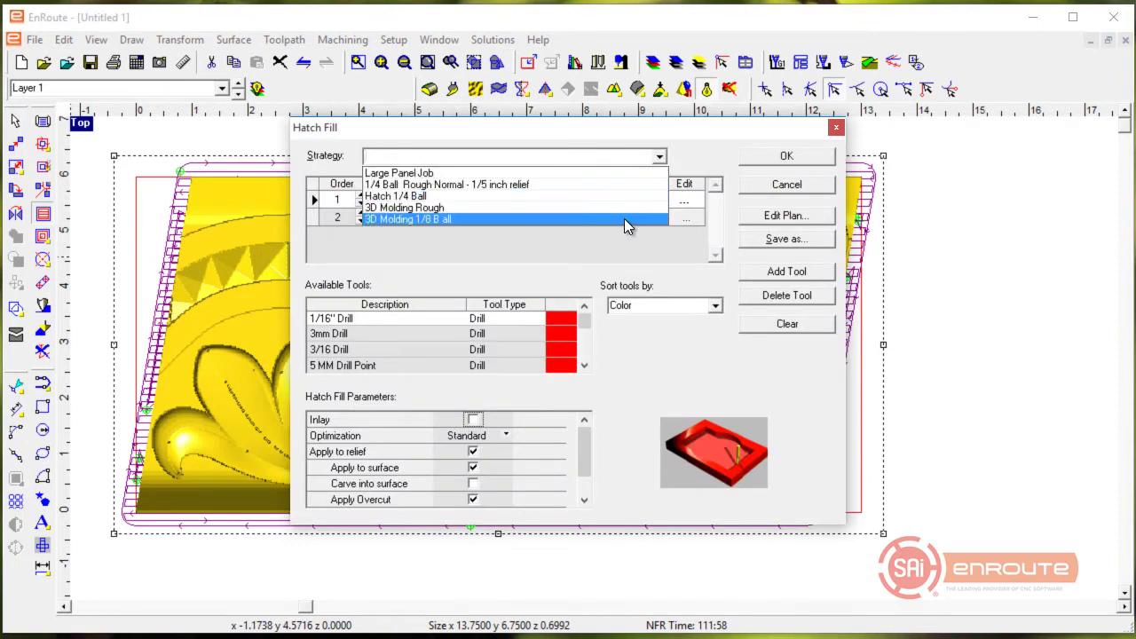
pyautogui.click(624, 218)
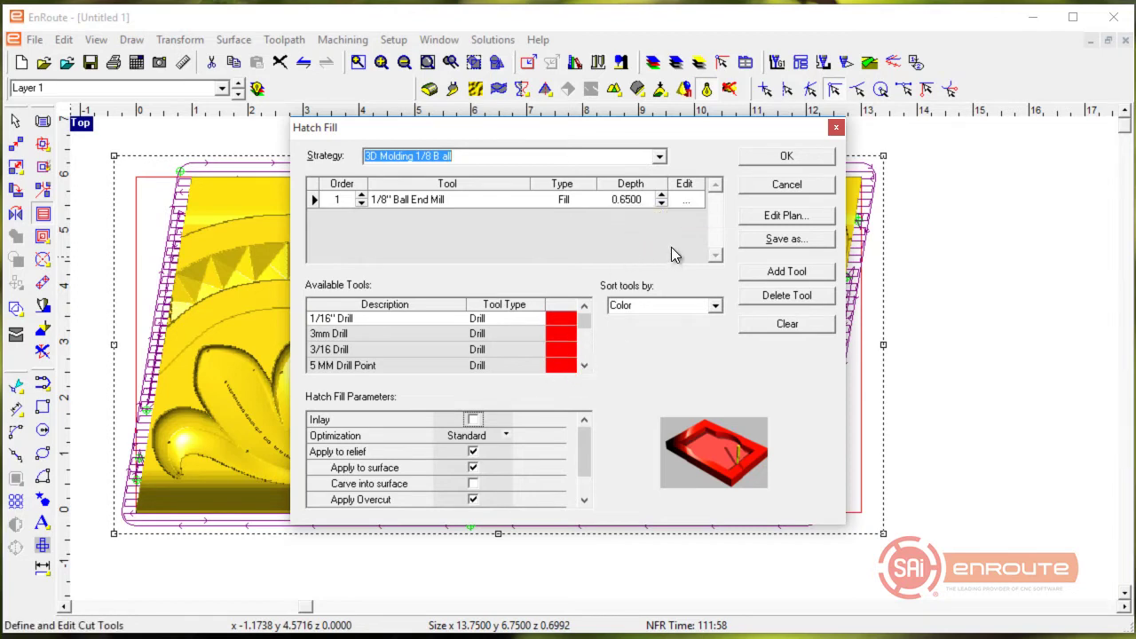
pyautogui.click(682, 202)
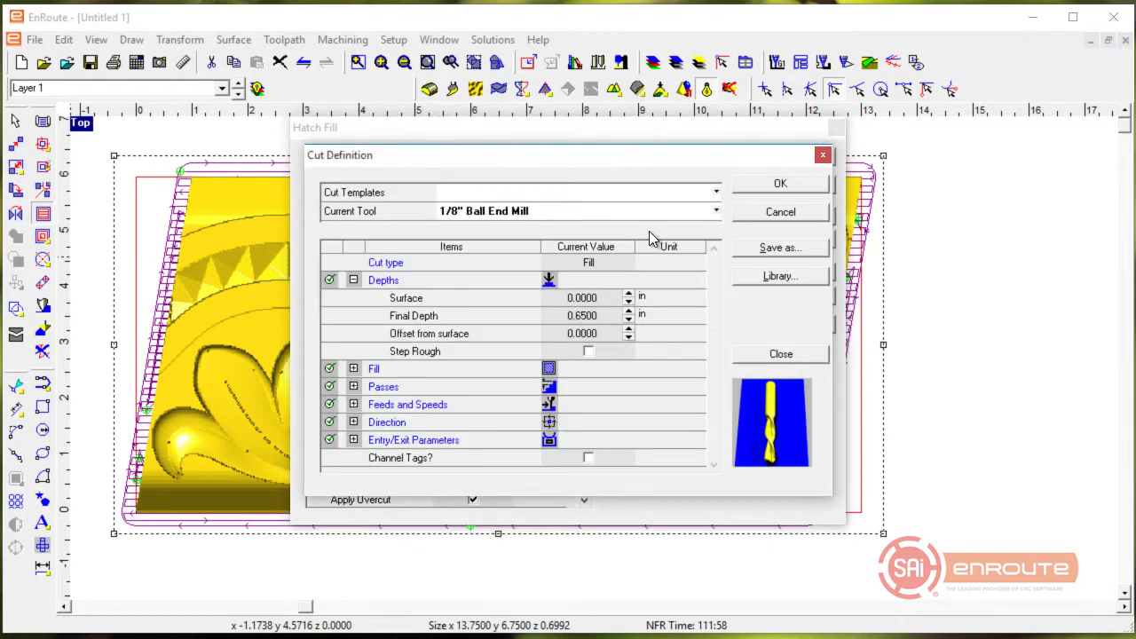
pyautogui.click(374, 369)
pyautogui.click(796, 184)
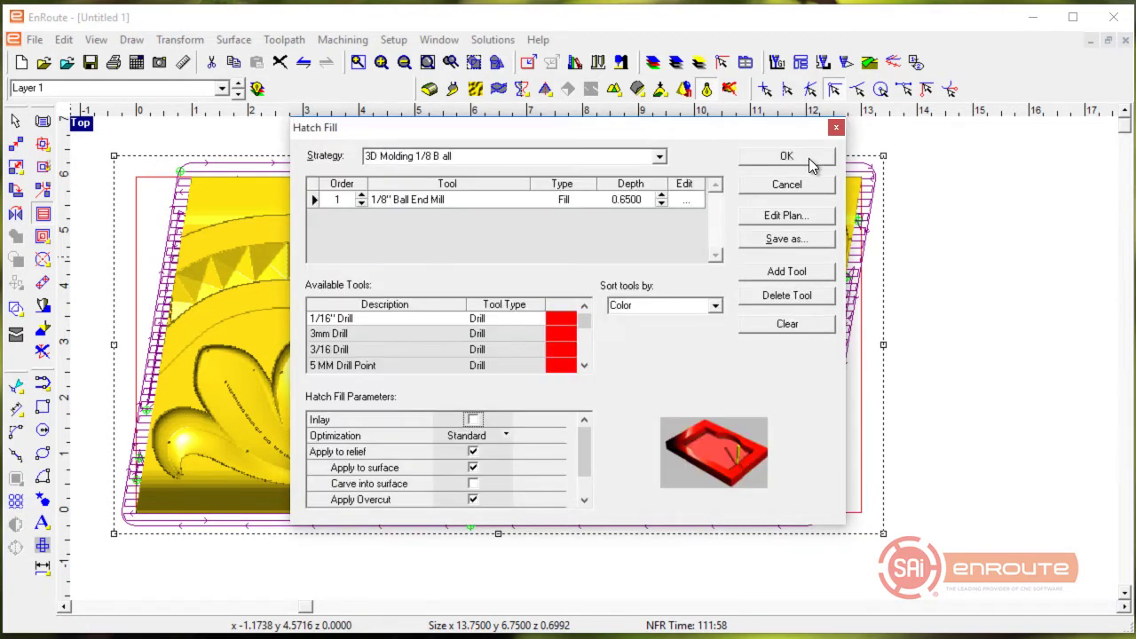
pyautogui.click(808, 156)
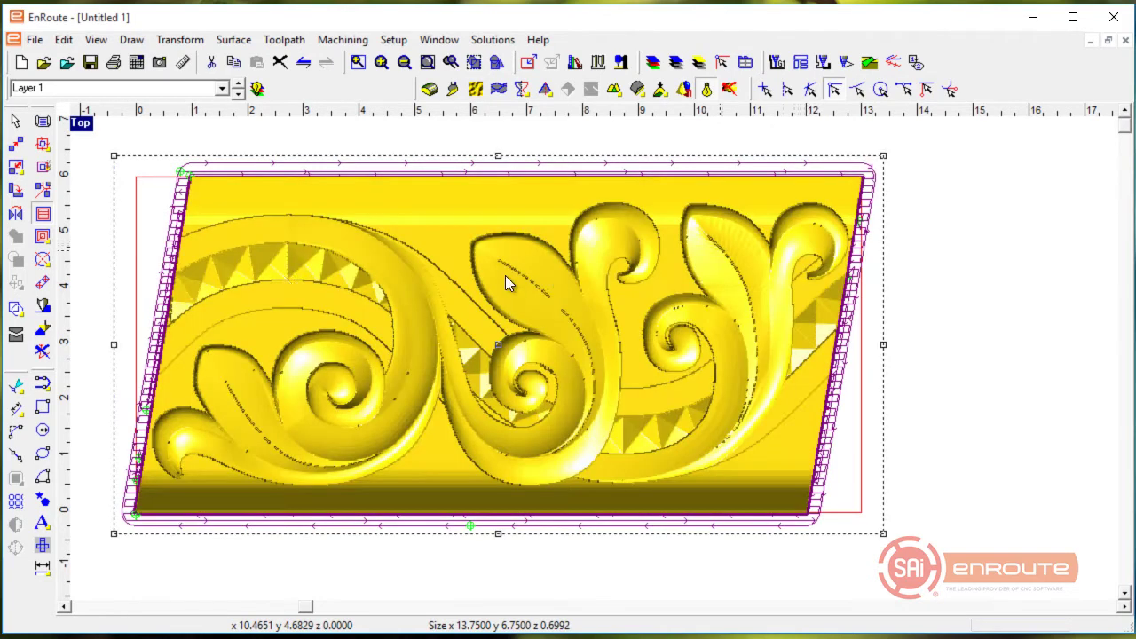
# Step: Add an external routing offset around the molding relief using the Cut Out 1/2 End Mill strategy
pyautogui.click(42, 144)
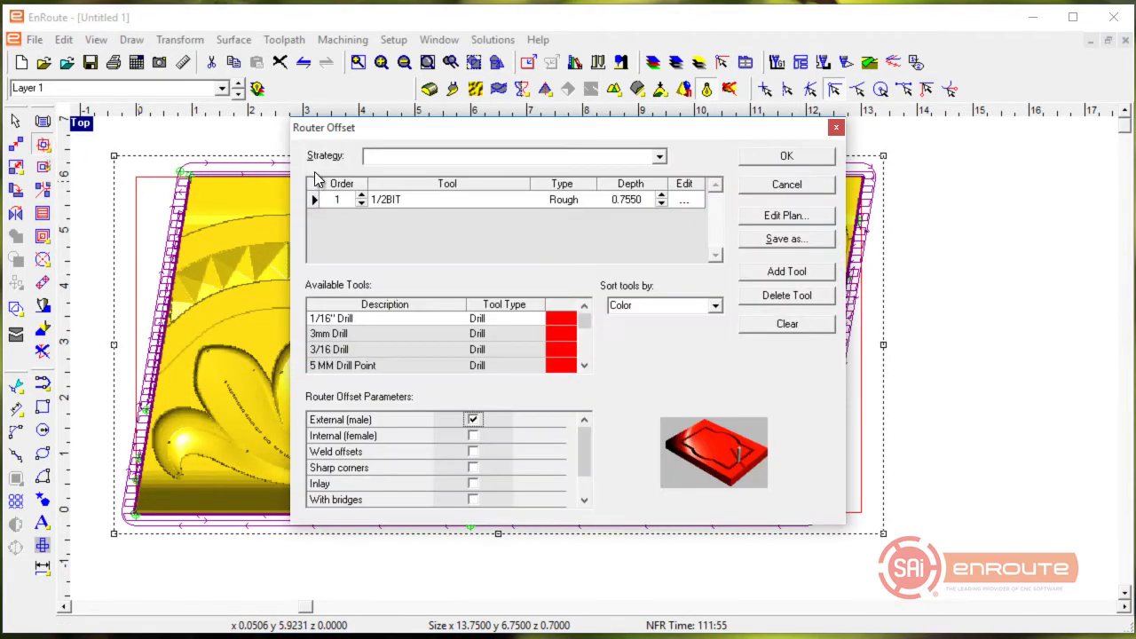
pyautogui.click(661, 156)
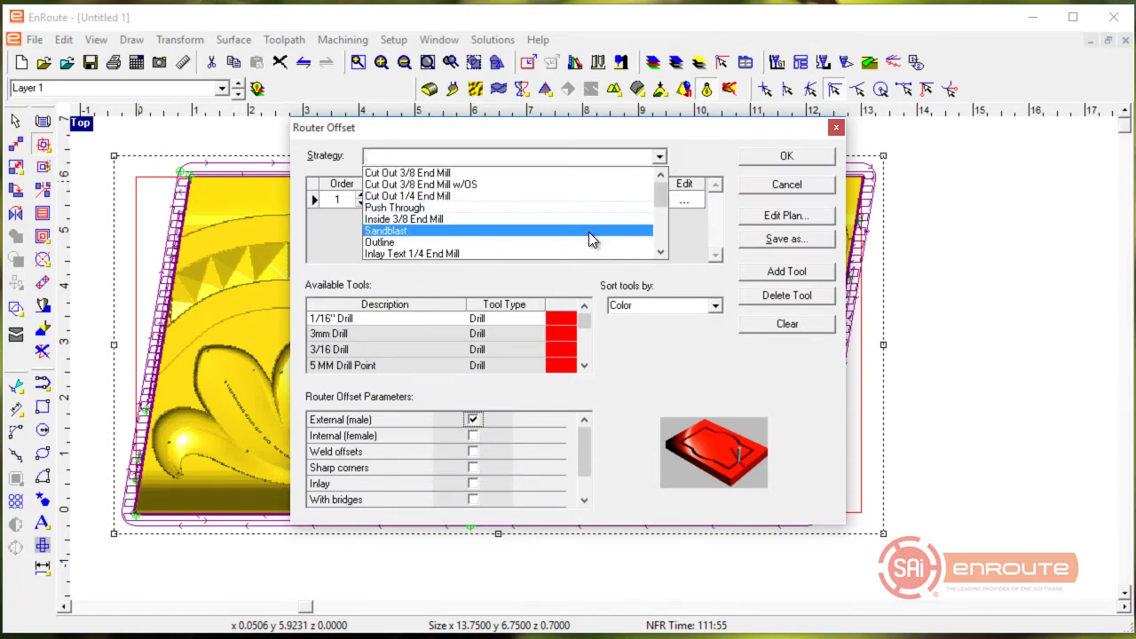
pyautogui.scroll(-2, 587, 222)
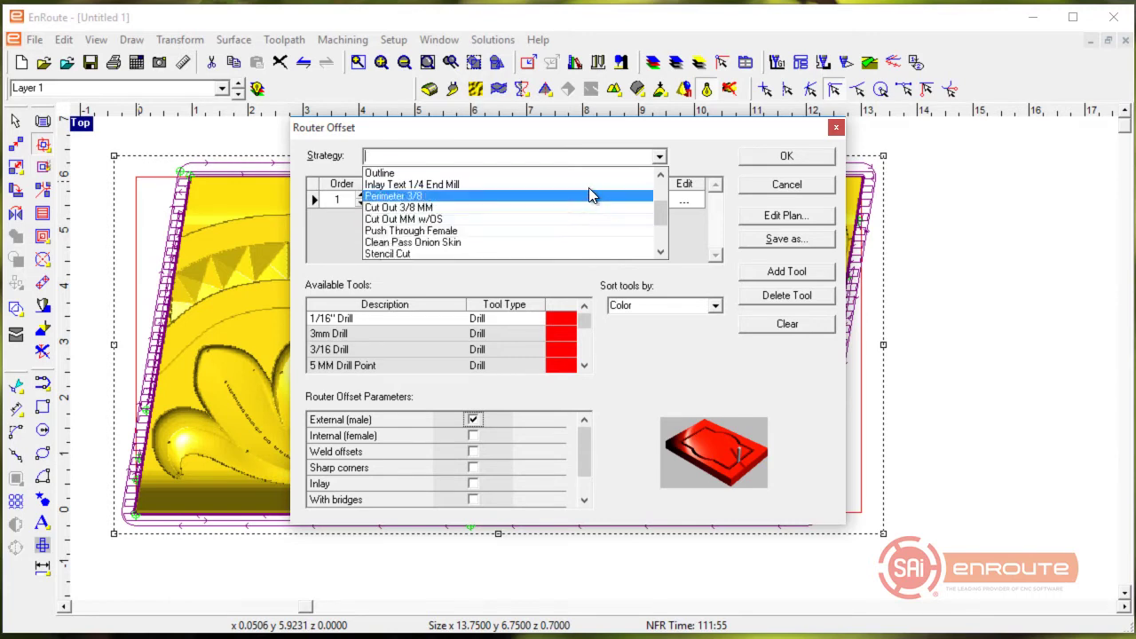
pyautogui.scroll(-1, 588, 187)
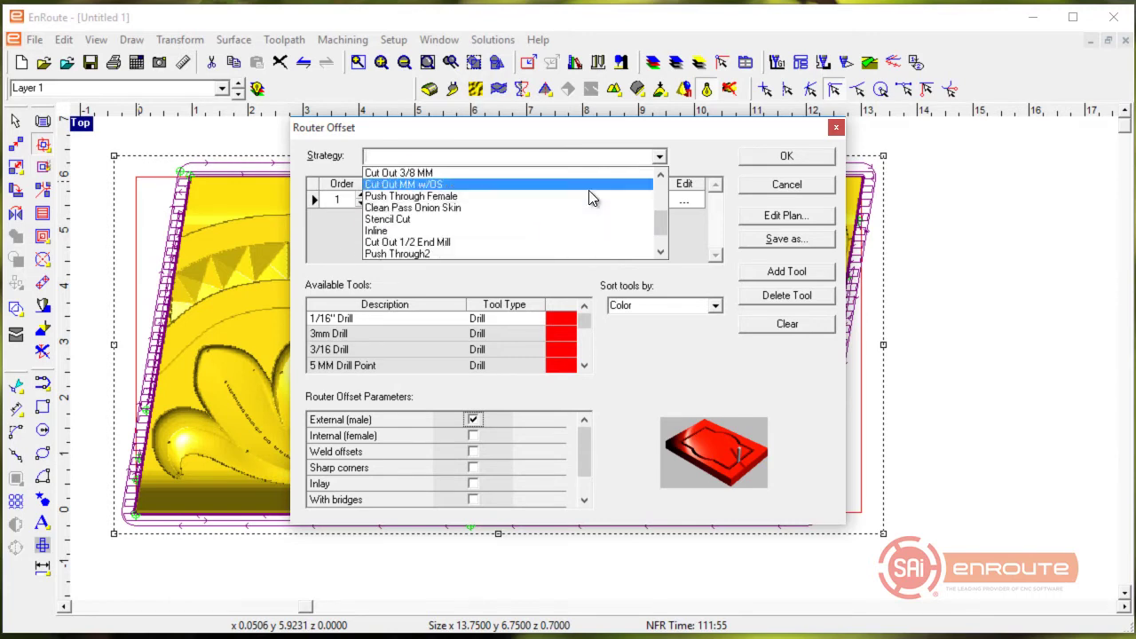
pyautogui.click(582, 241)
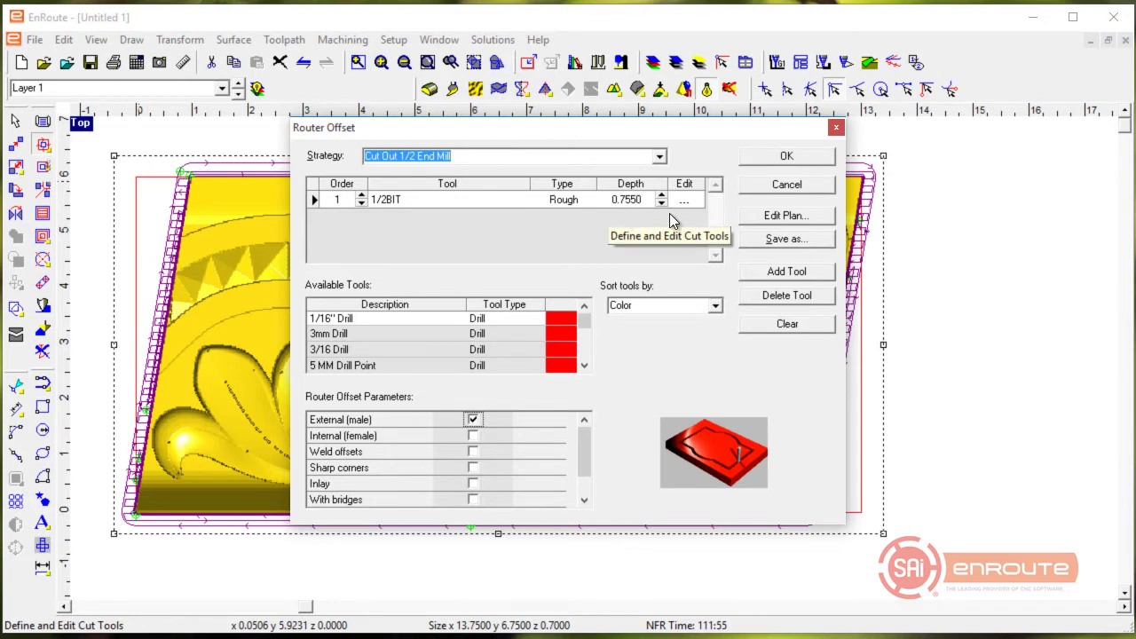
pyautogui.click(757, 158)
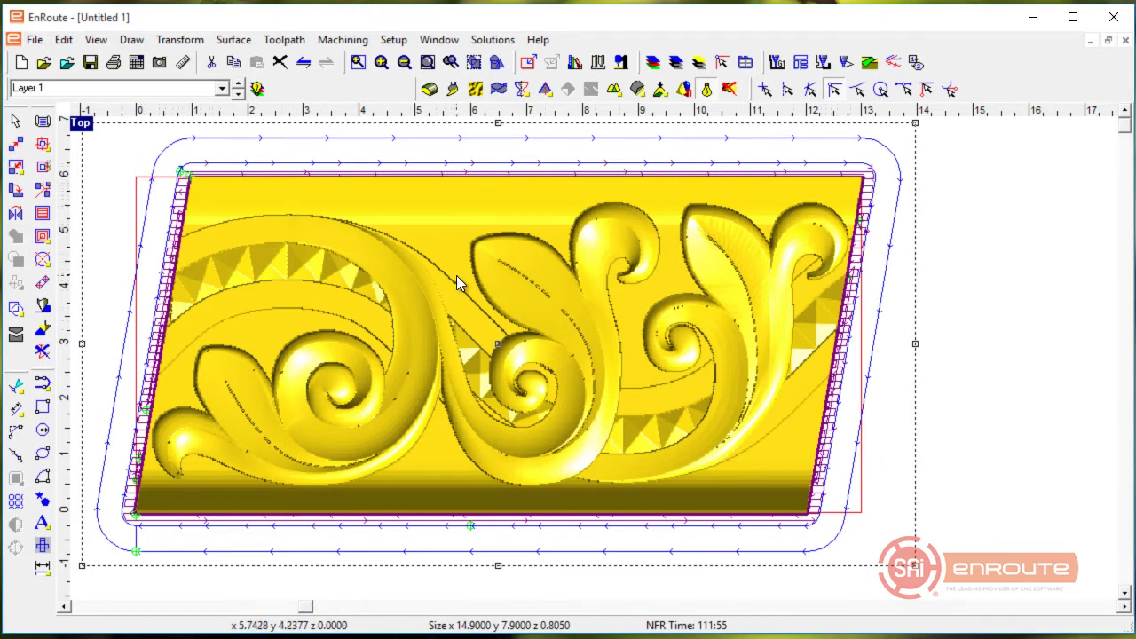
# Step: Set up a toolpath simulation of the molding in the perspective view at 110 dpi resolution with the selected cut color
pyautogui.scroll(-1, 534, 318)
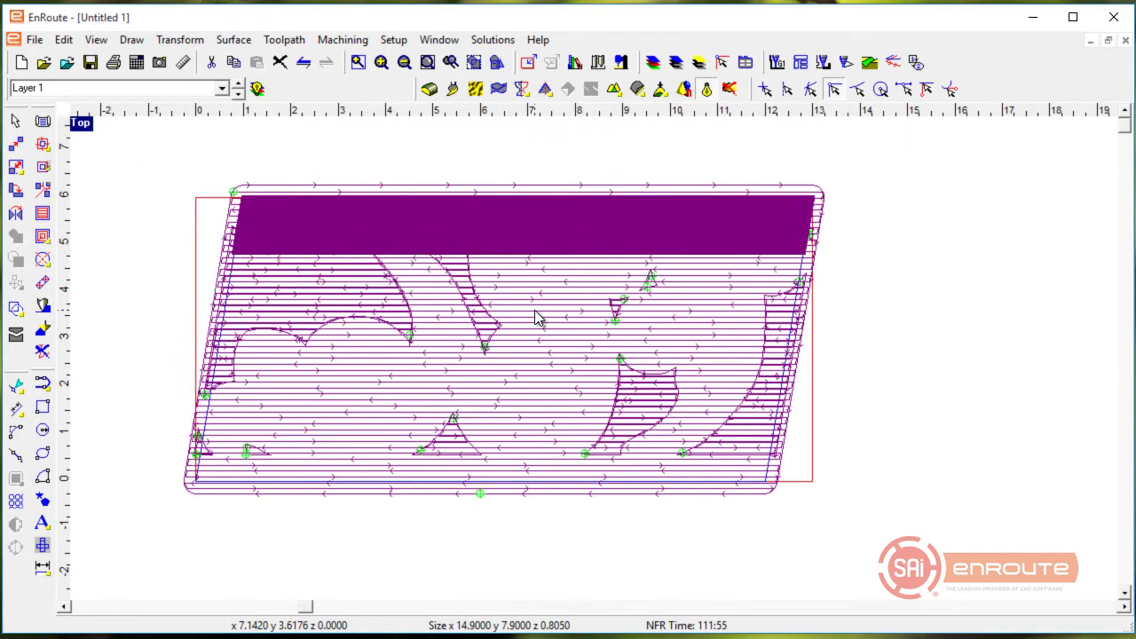
pyautogui.press('F5')
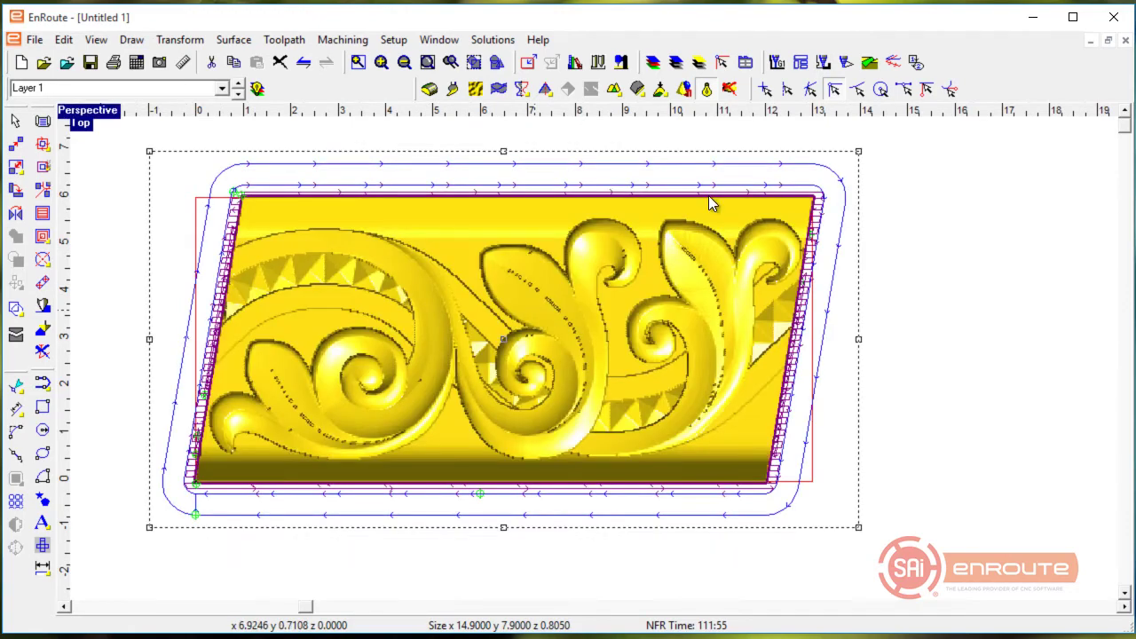
pyautogui.moveTo(213, 375)
pyautogui.mouseDown()
pyautogui.moveTo(661, 419)
pyautogui.moveTo(639, 414)
pyautogui.mouseUp()
pyautogui.scroll(2, 640, 415)
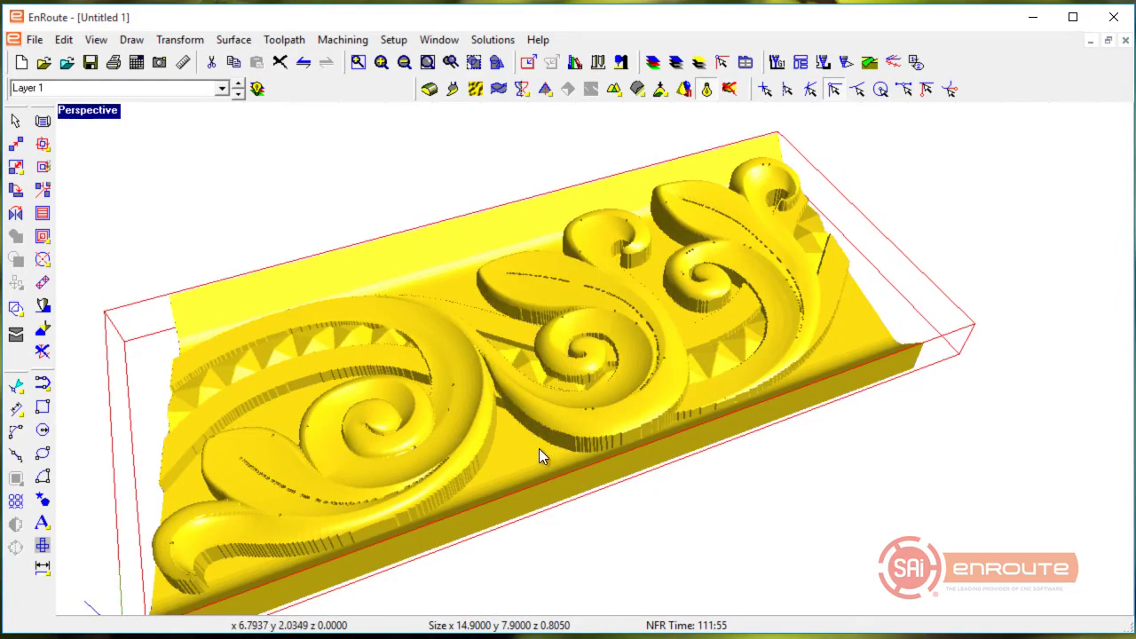
pyautogui.moveTo(539, 457); pyautogui.dragTo(539, 414)
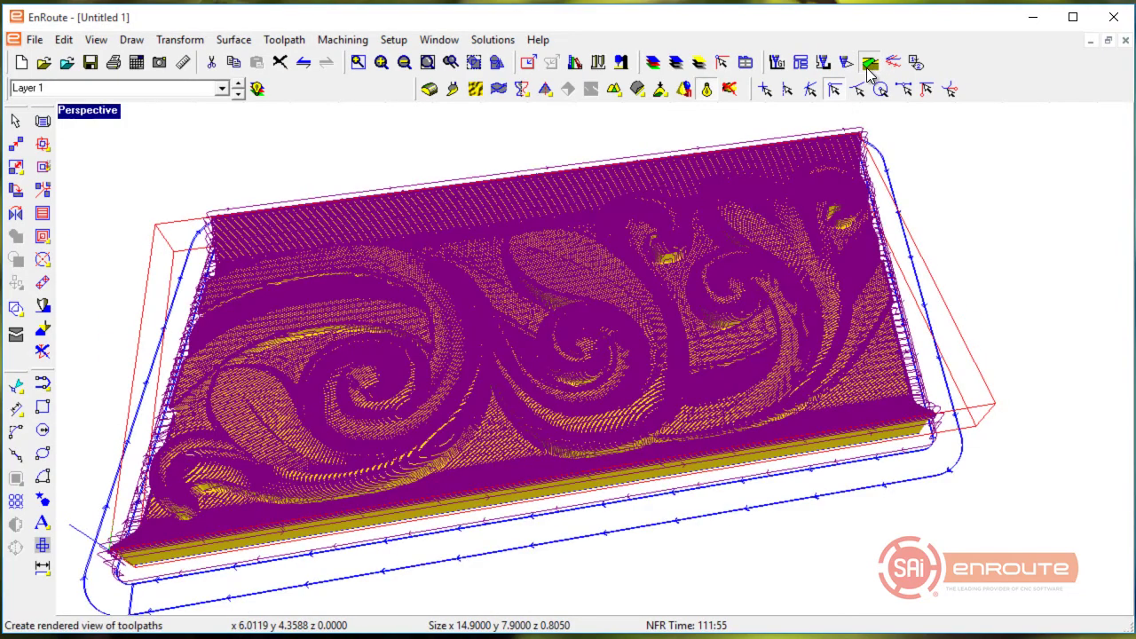
pyautogui.click(869, 61)
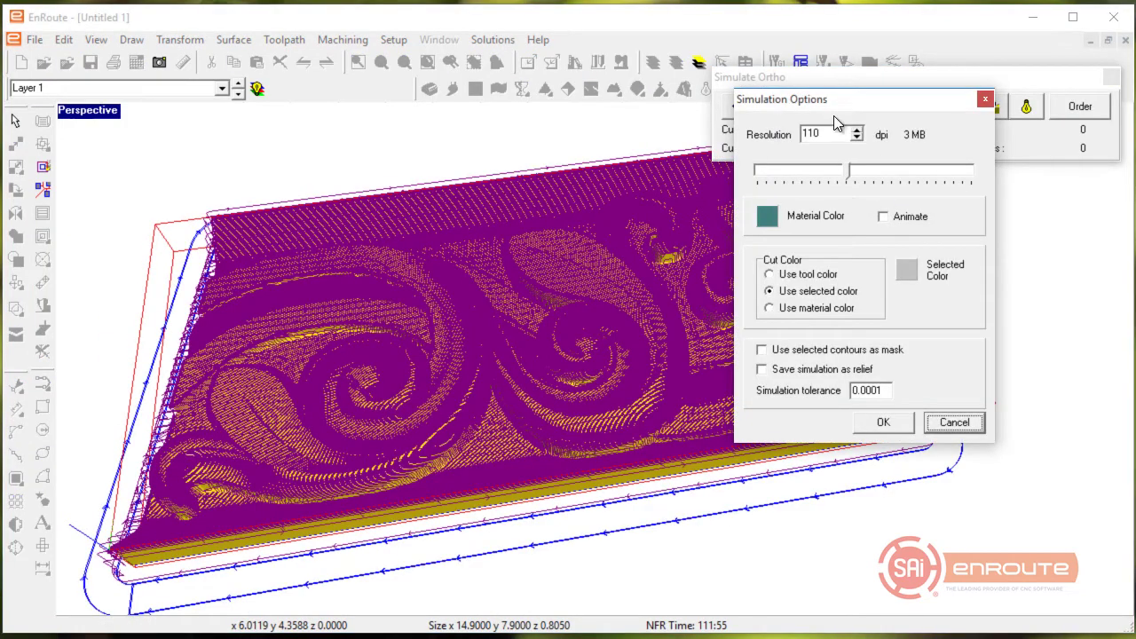
pyautogui.click(883, 422)
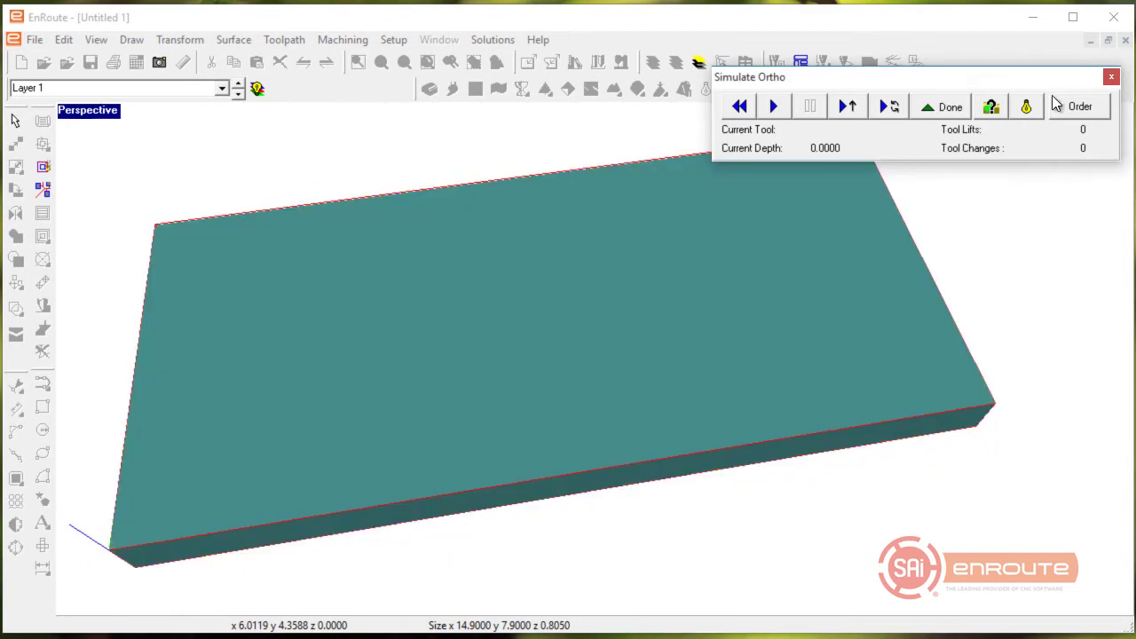
# Step: Review the simulation's tool order and run the cutting simulation for the first tool, the 1/4" End Mill
pyautogui.click(1080, 106)
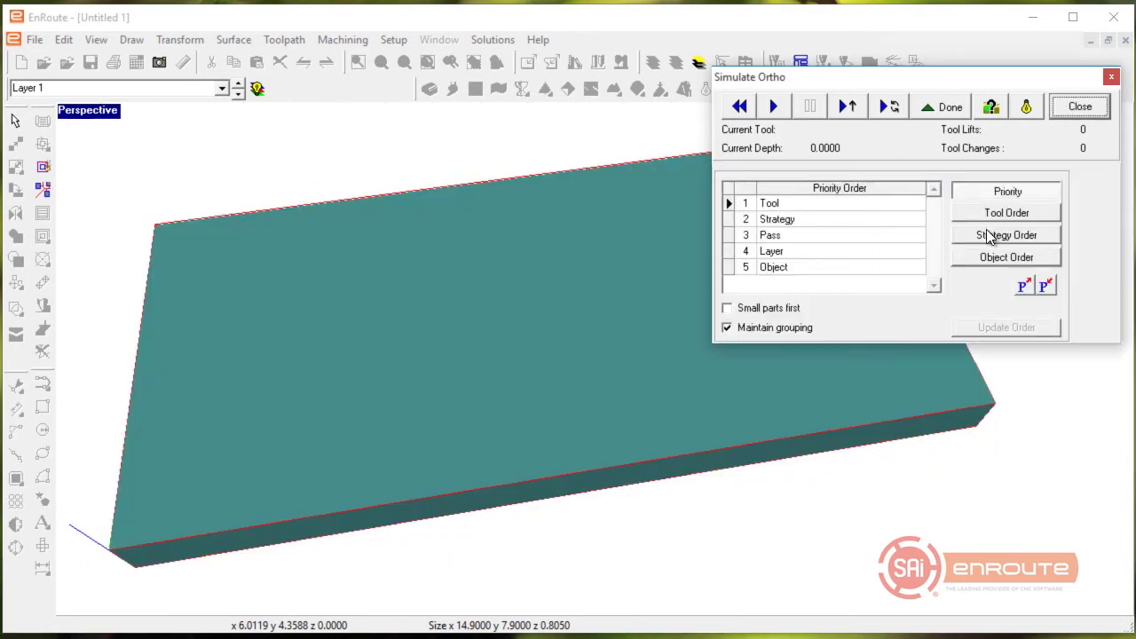
pyautogui.click(959, 215)
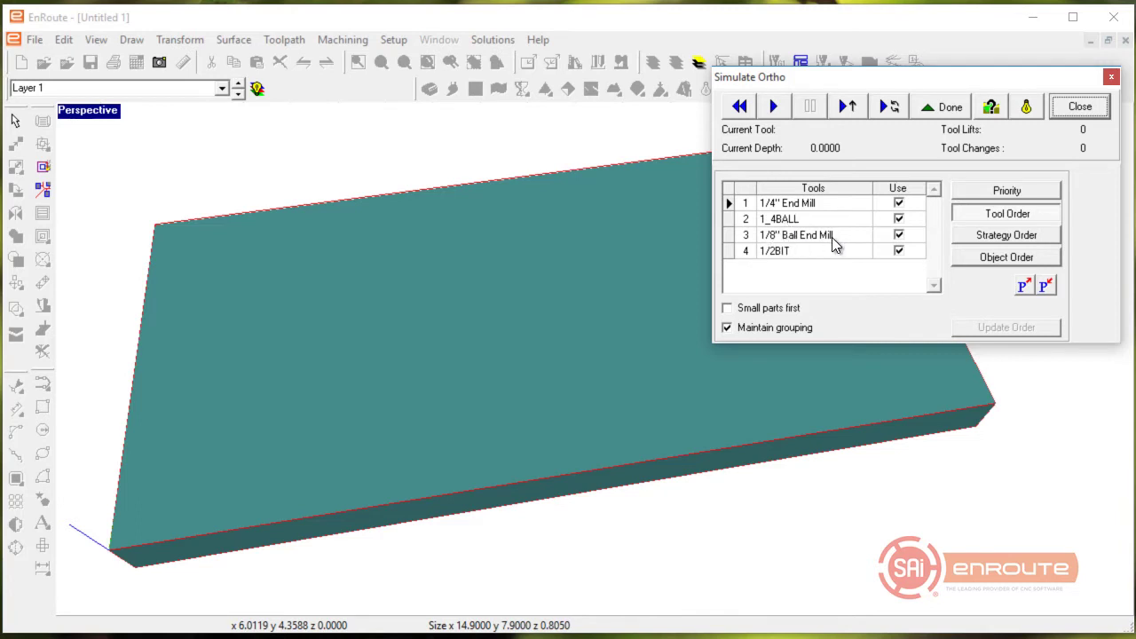
pyautogui.click(1082, 108)
pyautogui.click(889, 107)
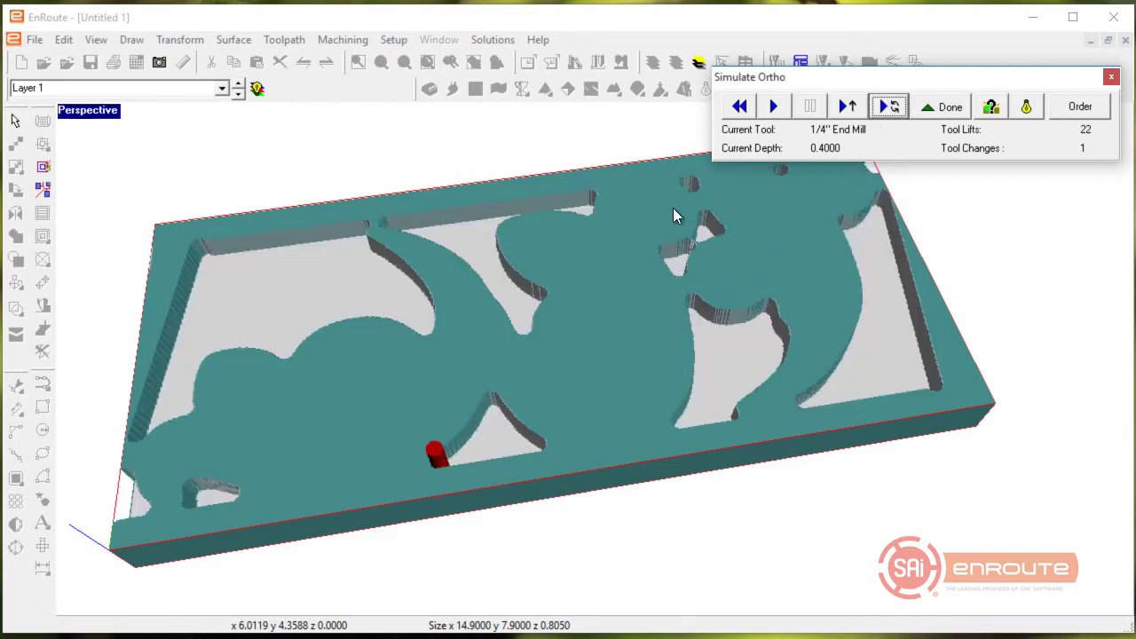
# Step: Advance the molding simulation through the 1_4BALL and 1/8" Ball End Mill passes, checking the relief from several angles
pyautogui.moveTo(875, 236); pyautogui.dragTo(612, 232)
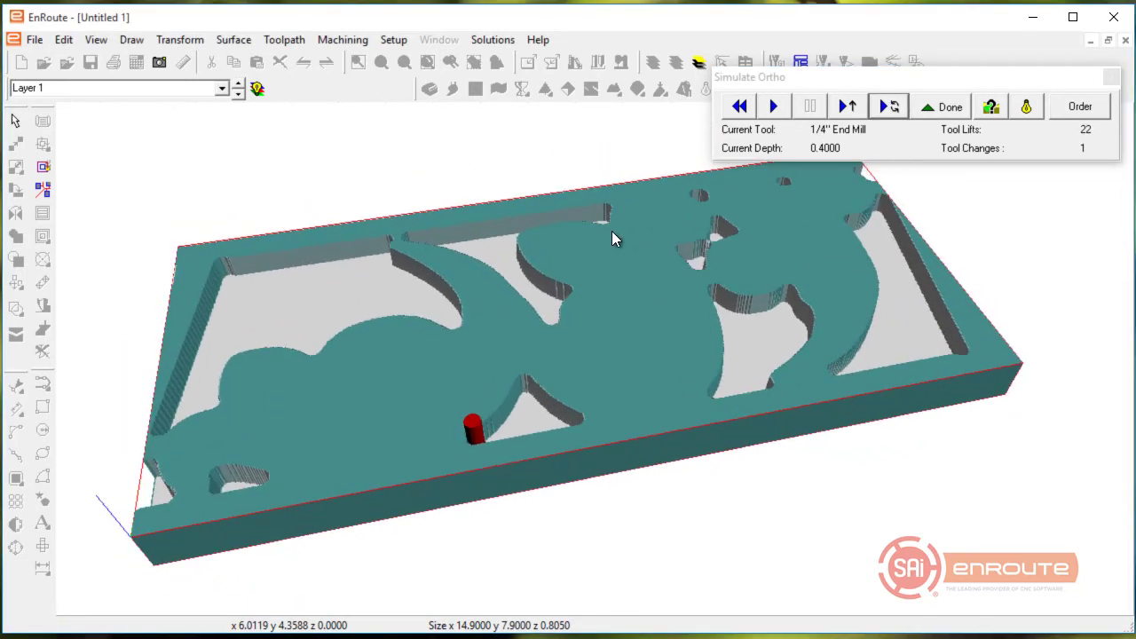
pyautogui.click(886, 107)
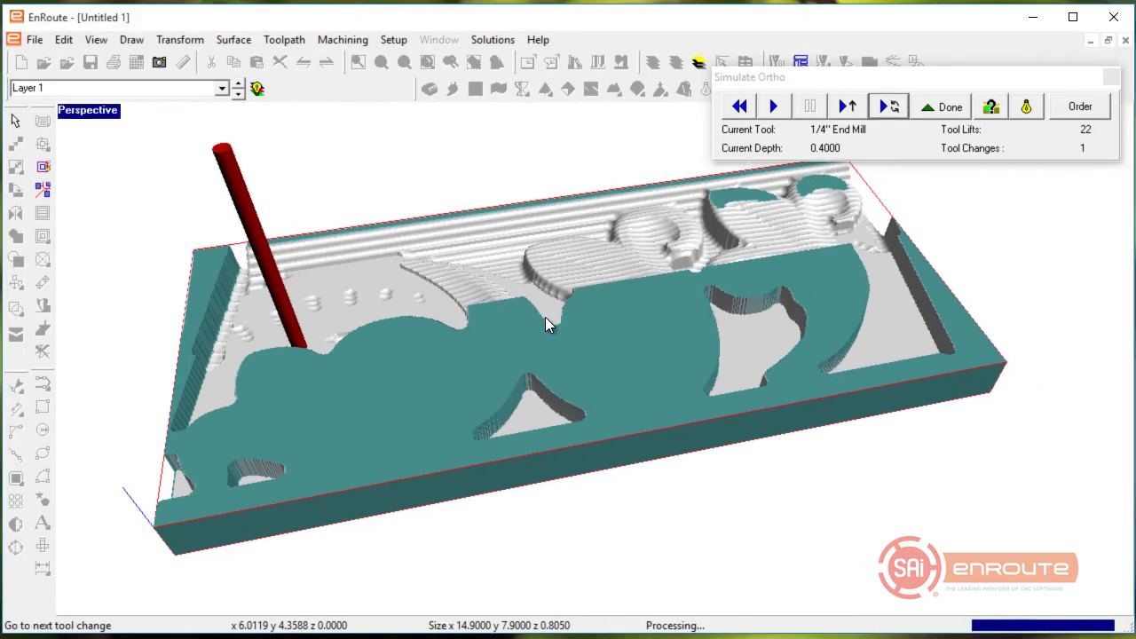
pyautogui.moveTo(724, 352); pyautogui.dragTo(577, 350)
pyautogui.click(892, 107)
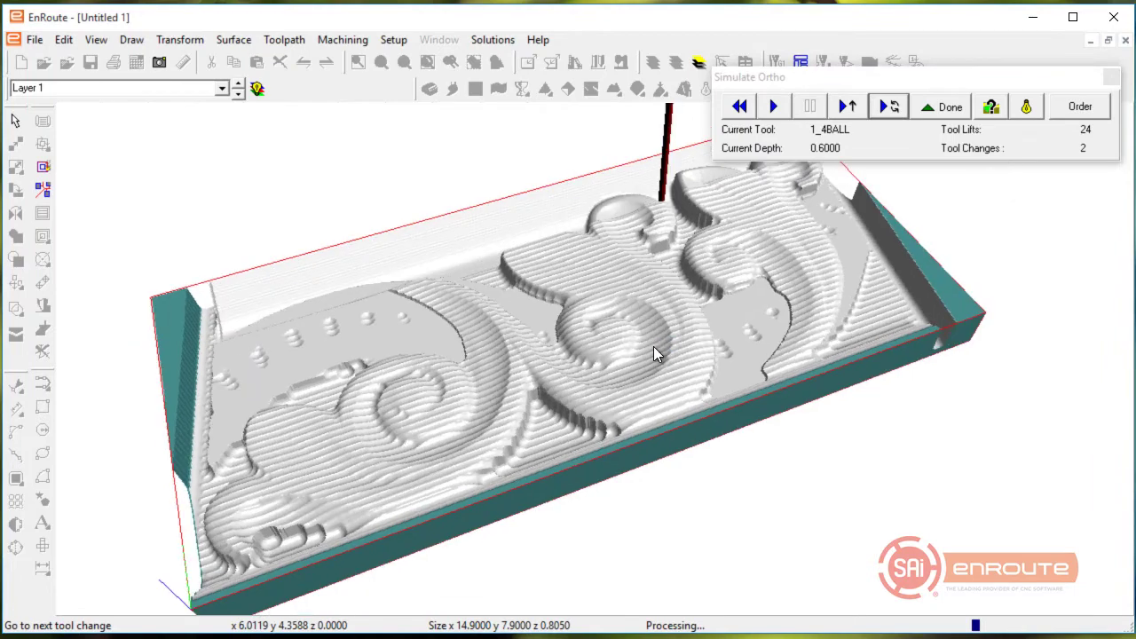
pyautogui.moveTo(654, 354); pyautogui.dragTo(758, 340)
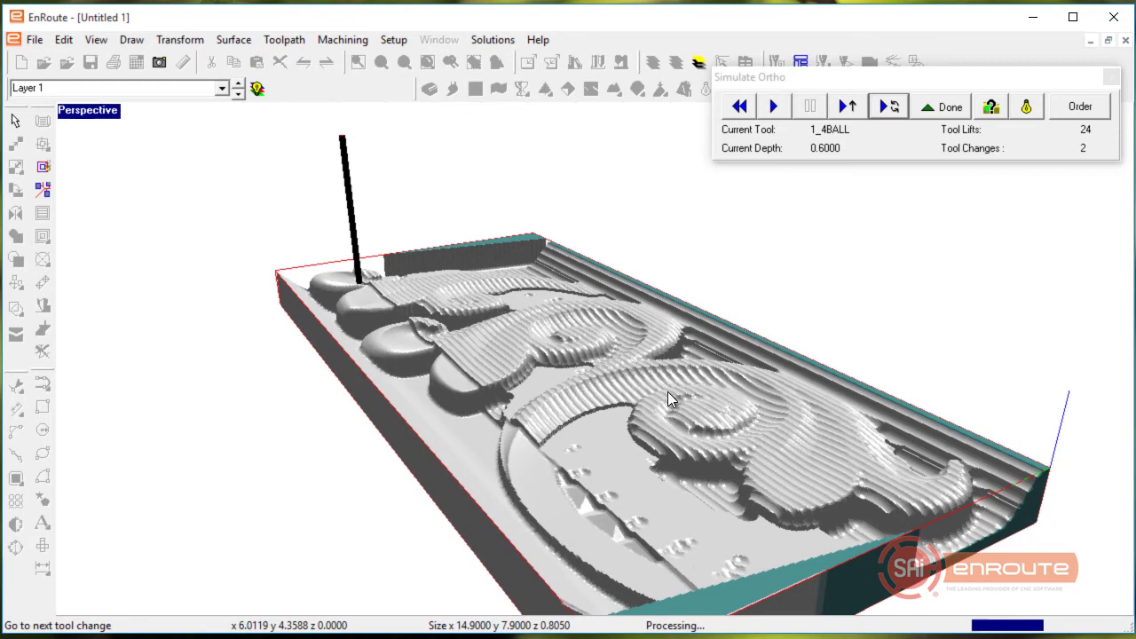
pyautogui.scroll(1, 662, 393)
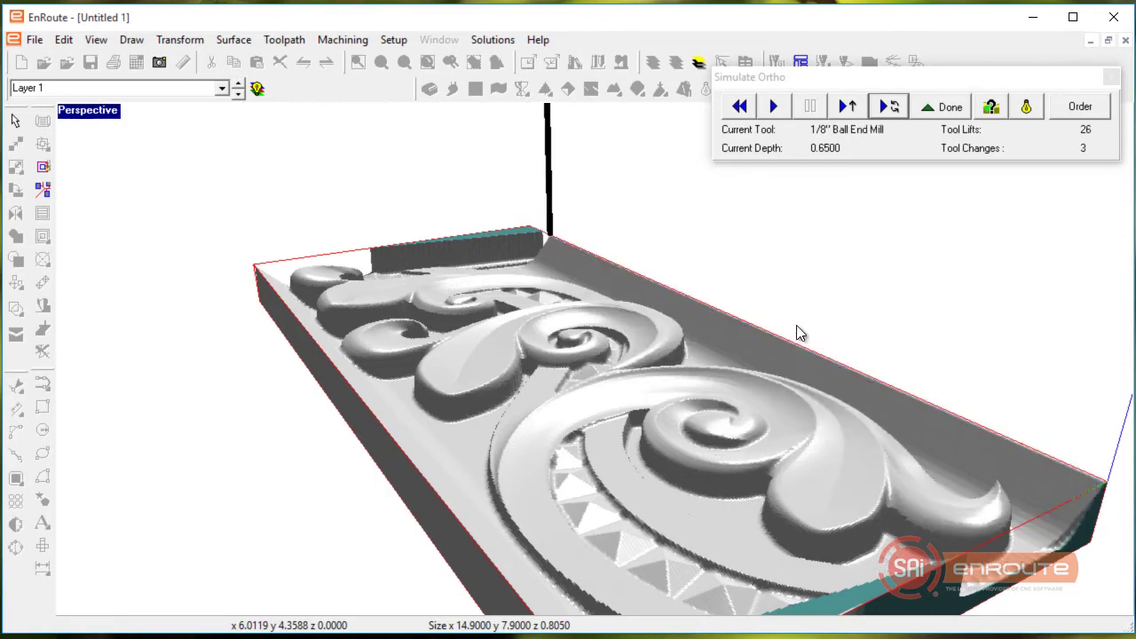
pyautogui.moveTo(225, 483); pyautogui.dragTo(480, 355, button='middle')
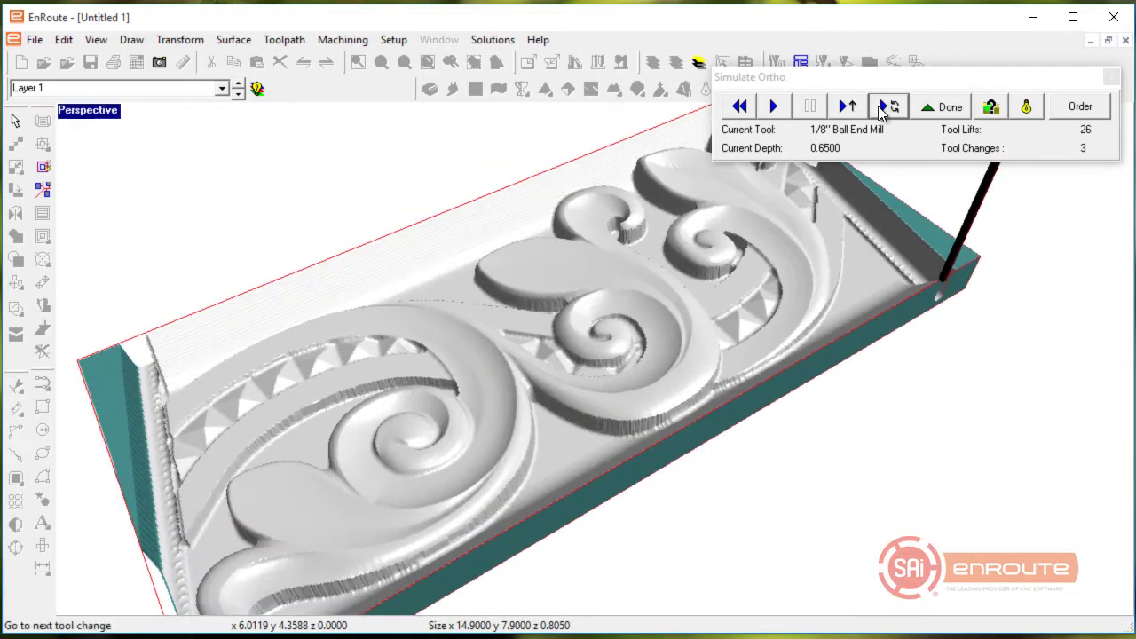
# Step: Simulate the final cut-out pass with the 1/2BIT tool and inspect the cut molding up close
pyautogui.click(882, 107)
pyautogui.moveTo(798, 204); pyautogui.dragTo(502, 452)
pyautogui.scroll(-1, 500, 487)
pyautogui.scroll(3, 500, 487)
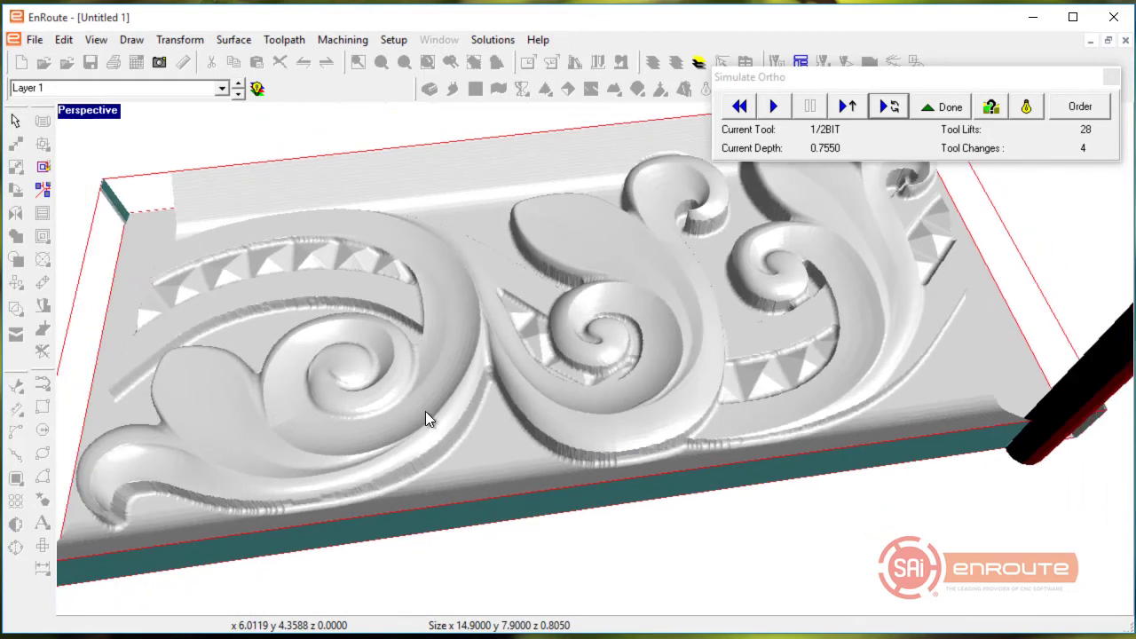
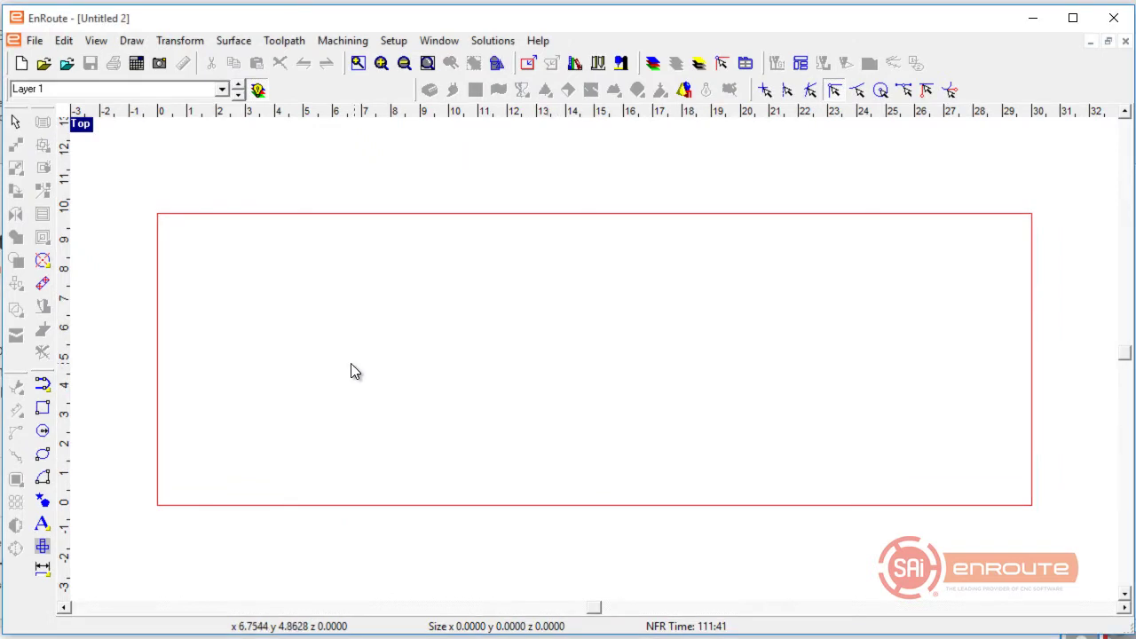
# Step: Draw a single horizontal line about 35 units long across the middle of the plate, extending past both ends
pyautogui.click(44, 393)
pyautogui.click(184, 315)
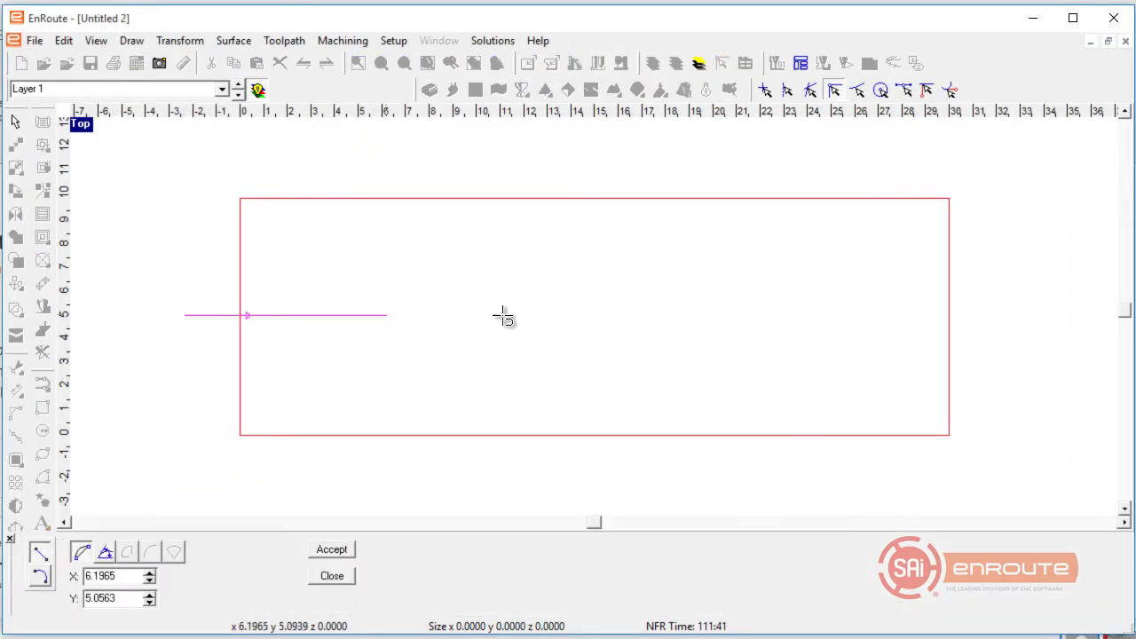
pyautogui.click(1011, 332)
pyautogui.rightClick(975, 397)
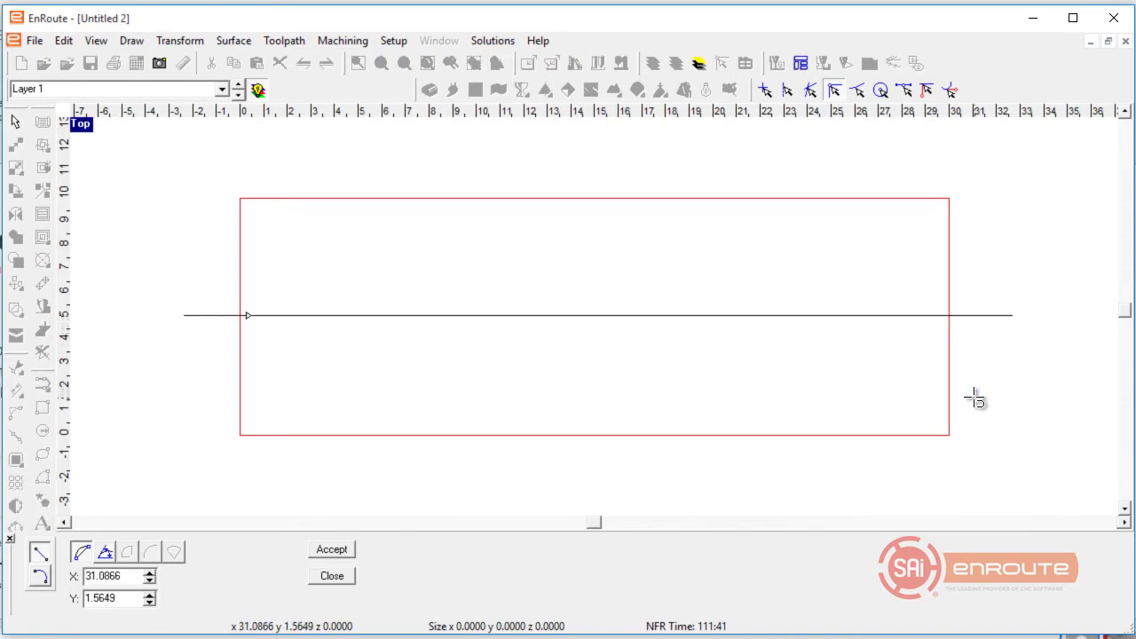
pyautogui.rightClick(974, 398)
pyautogui.scroll(-1, 470, 412)
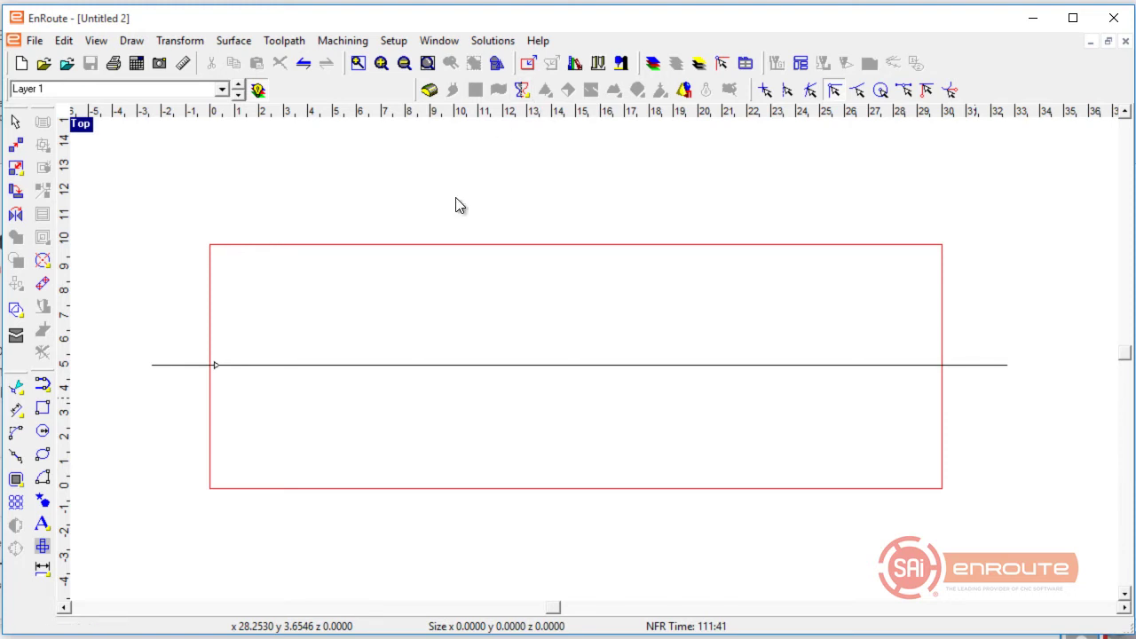
# Step: Apply a Rapid Texture to the horizontal line with wavelength 3, offset 0.7, horizontal amplitude 0.4 and vertical amplitude 0.3
pyautogui.click(408, 366)
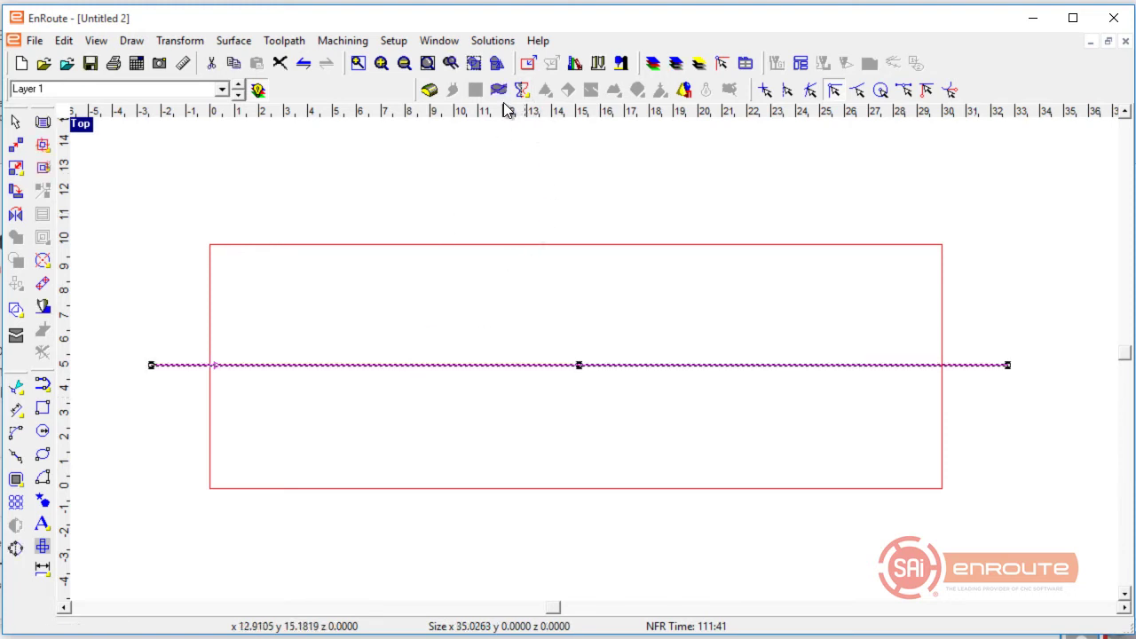
pyautogui.click(223, 45)
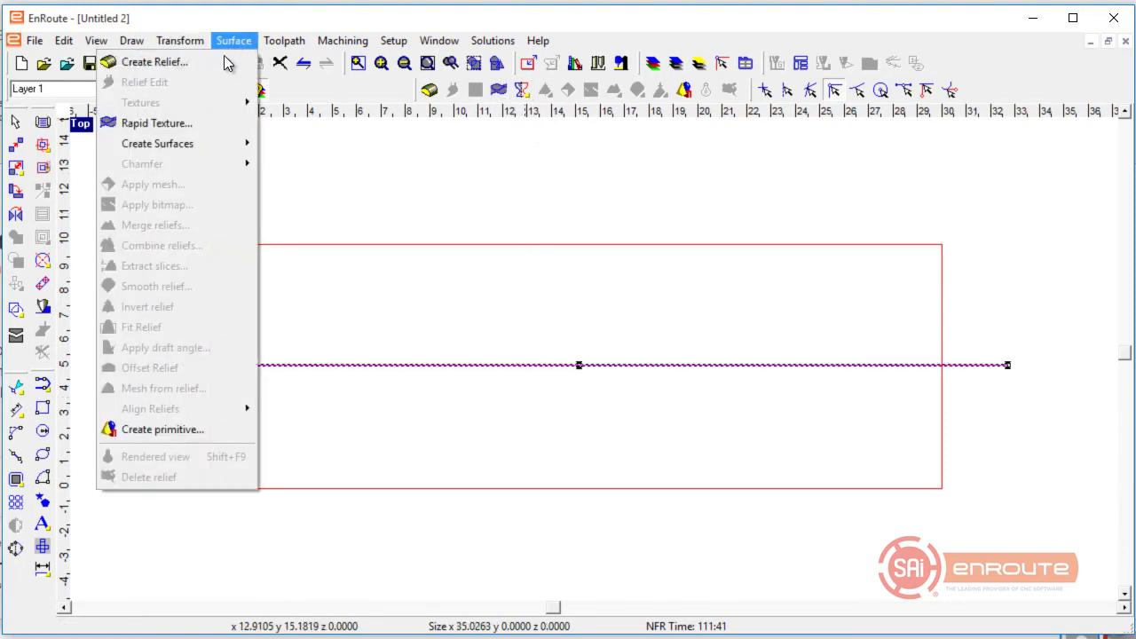
pyautogui.click(203, 120)
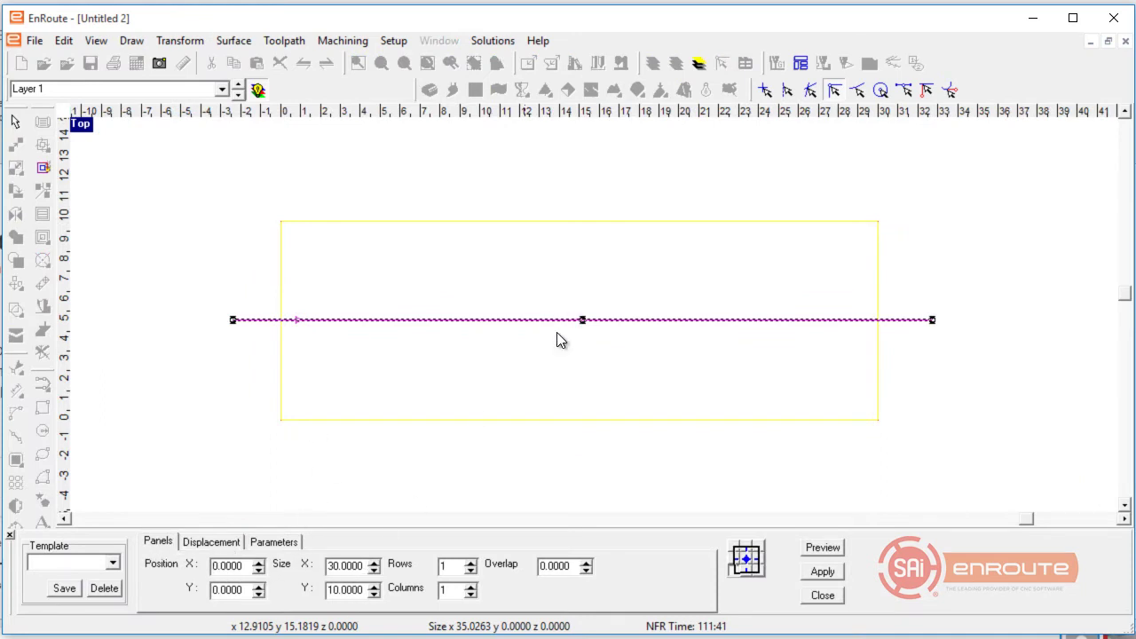
pyautogui.click(588, 562)
pyautogui.click(212, 542)
pyautogui.moveTo(245, 569); pyautogui.dragTo(124, 529)
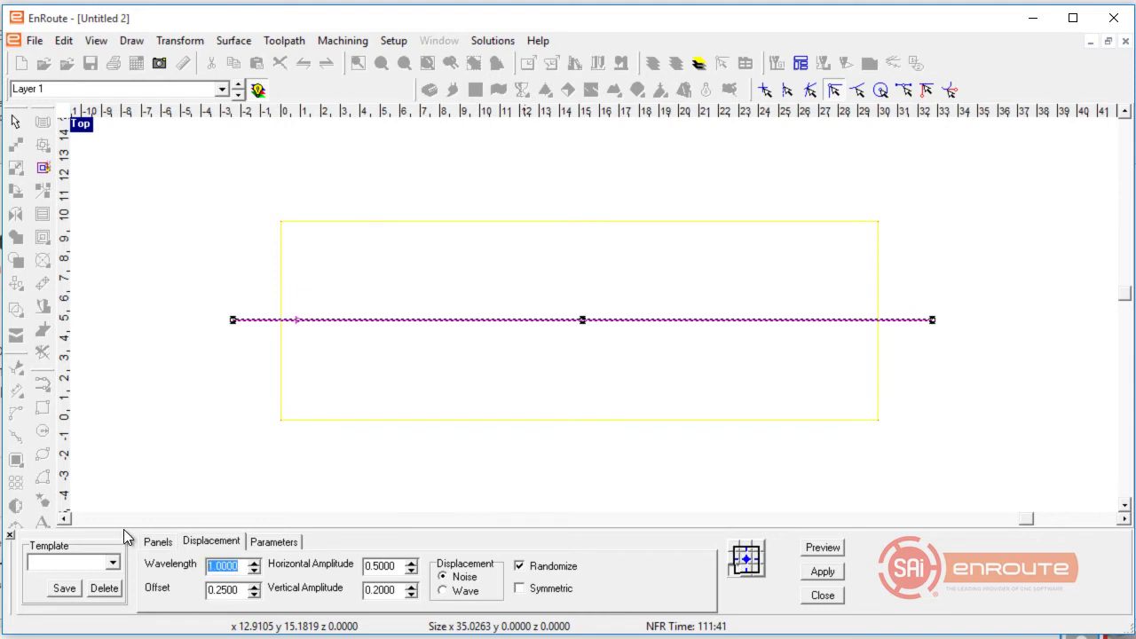
pyautogui.write('3')
pyautogui.press('Tab')
pyautogui.press('BackSpace')
pyautogui.write('.7')
pyautogui.press('Tab')
pyautogui.write('.4')
pyautogui.press('Tab')
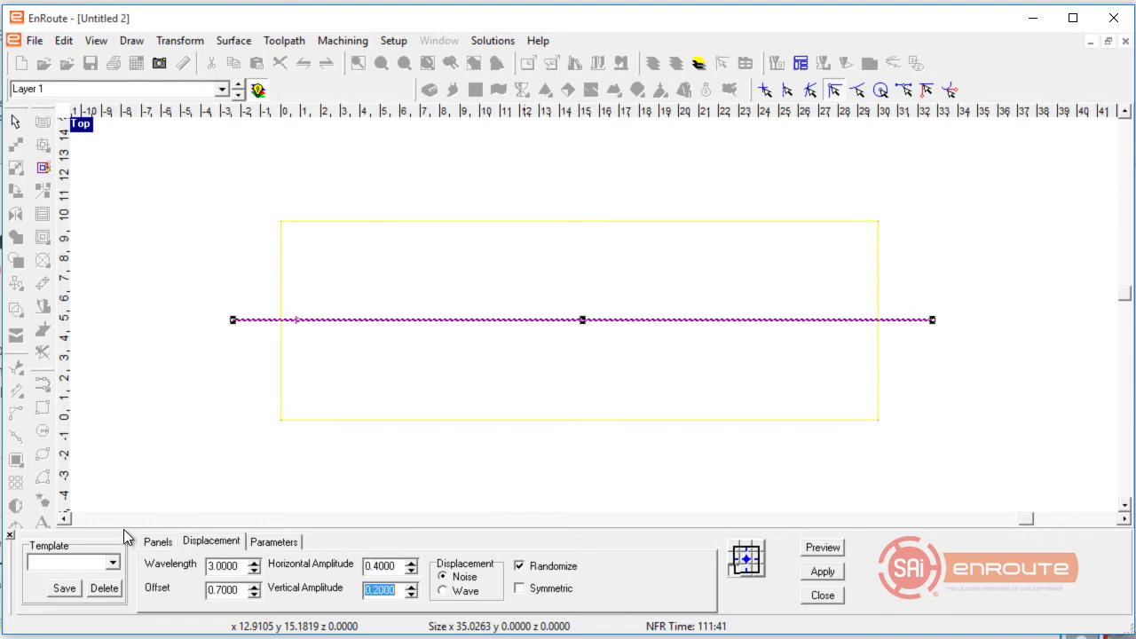
pyautogui.write('.3')
pyautogui.press('Tab')
pyautogui.click(816, 574)
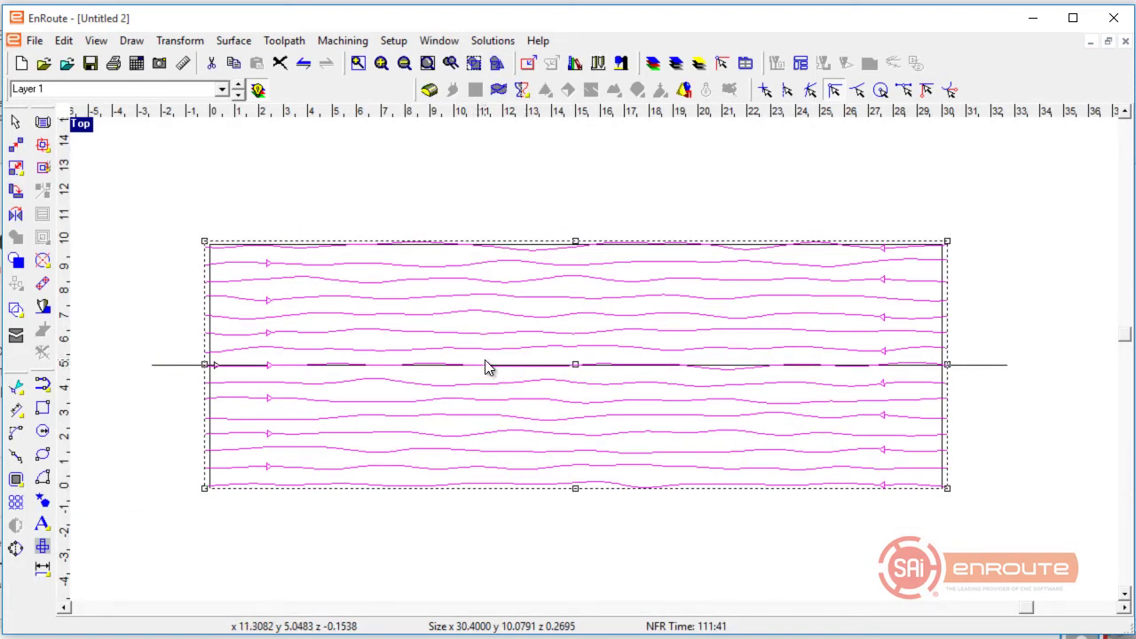
# Step: Lower the wavy texture contours in the Right view so they lie inside the plate, slightly below its top surface
pyautogui.scroll(1, 487, 368)
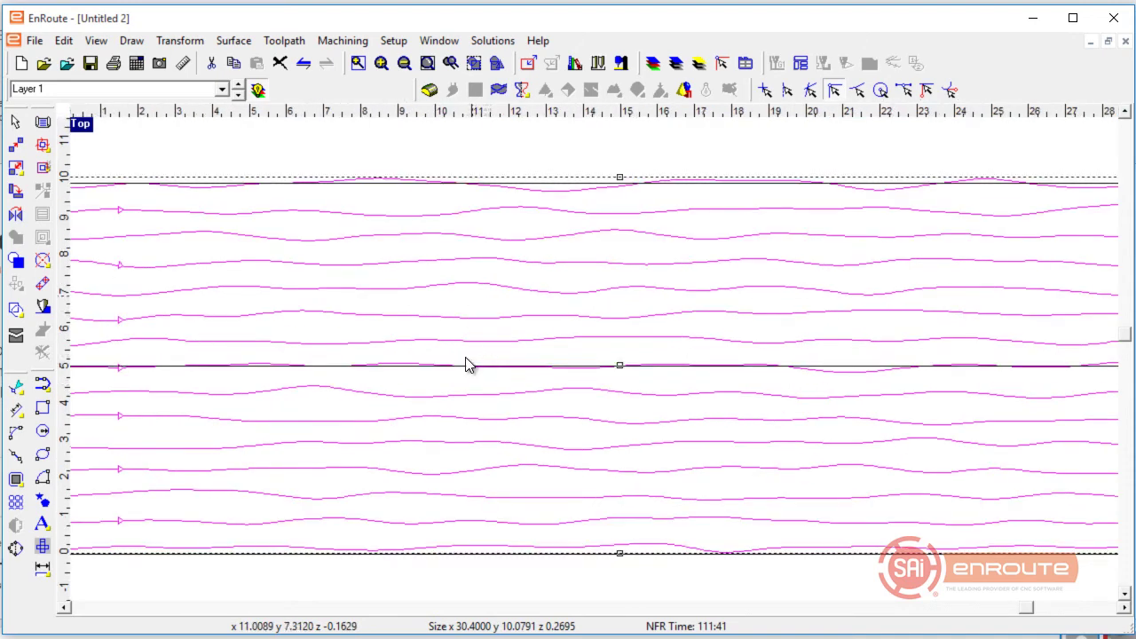
pyautogui.scroll(-2, 468, 366)
pyautogui.scroll(1, 558, 381)
pyautogui.scroll(1, 529, 367)
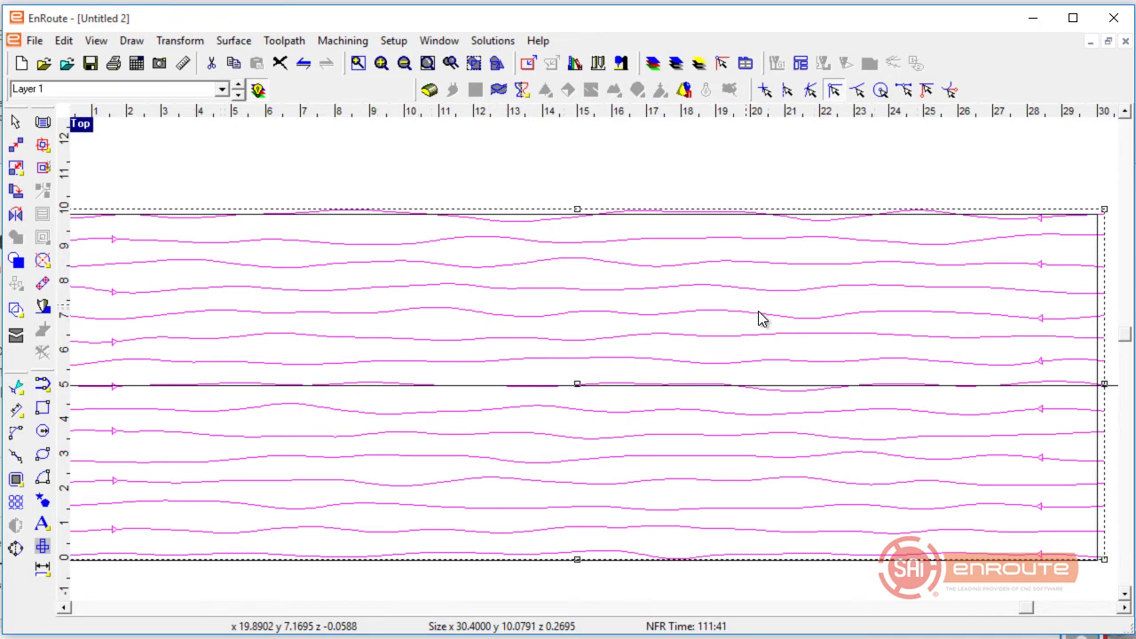
pyautogui.doubleClick(81, 127)
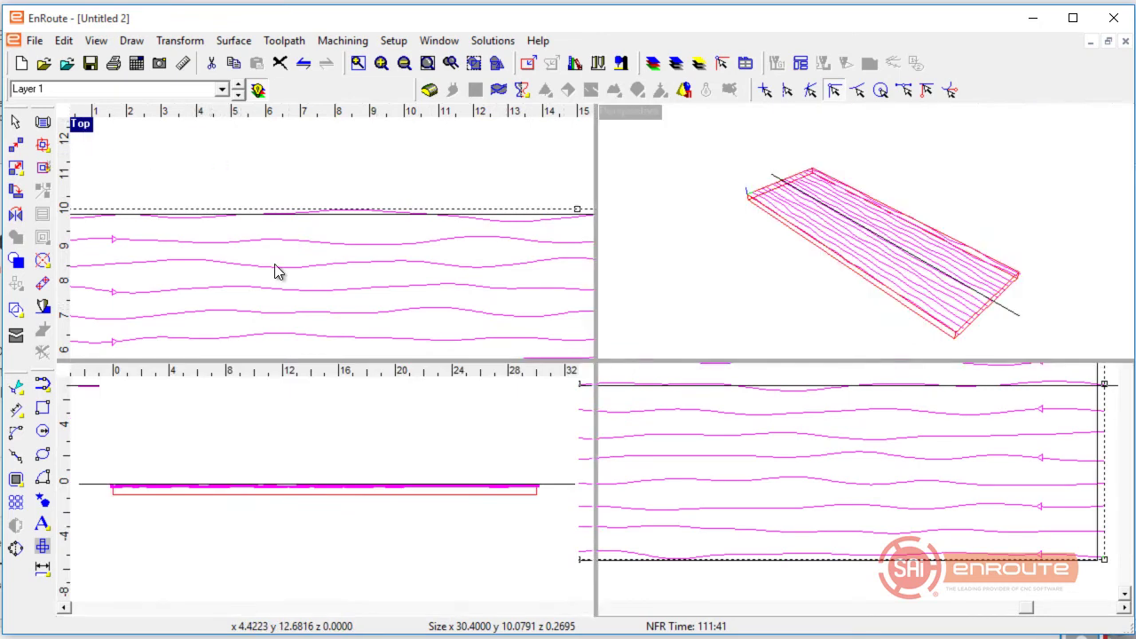
pyautogui.click(616, 383)
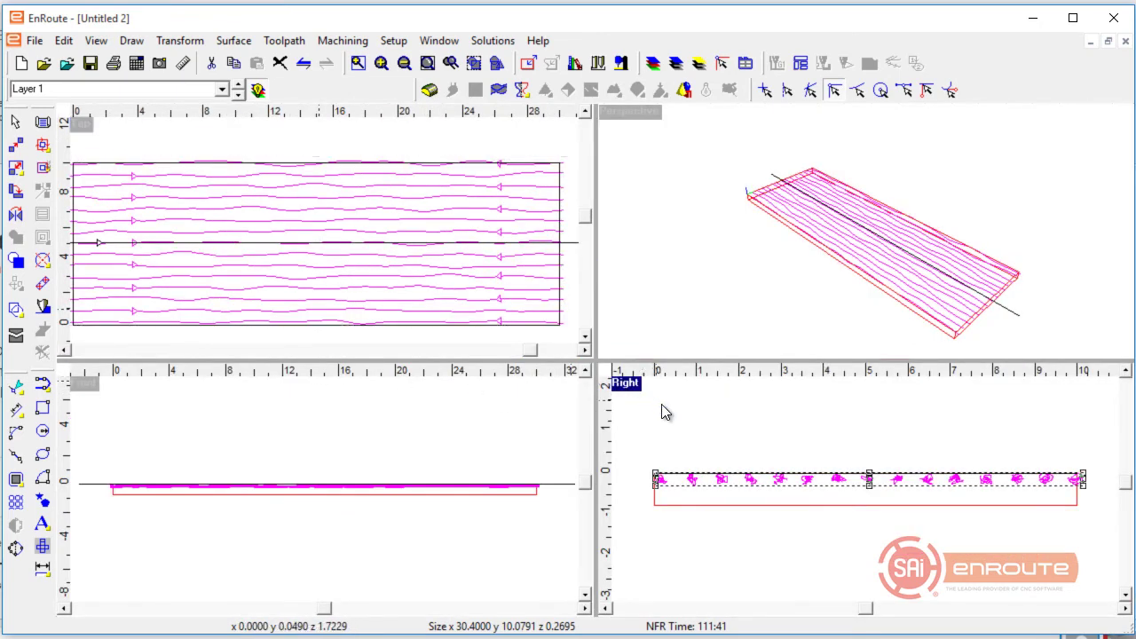
pyautogui.moveTo(763, 479); pyautogui.dragTo(773, 489)
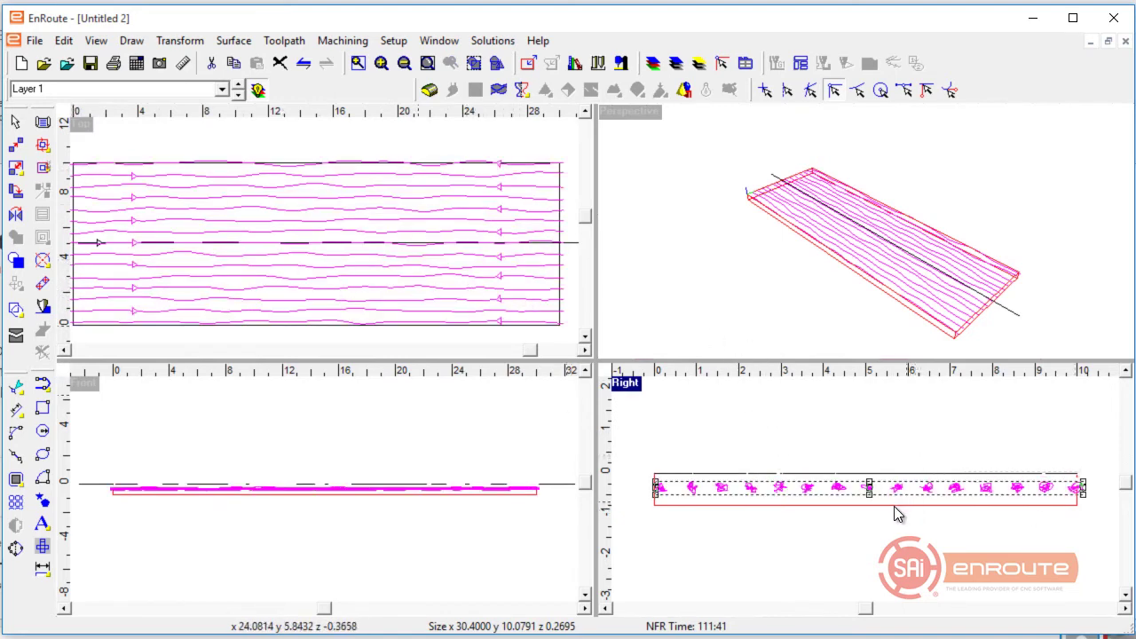
pyautogui.scroll(3, 868, 490)
pyautogui.moveTo(887, 492); pyautogui.dragTo(887, 487)
pyautogui.scroll(2, 888, 485)
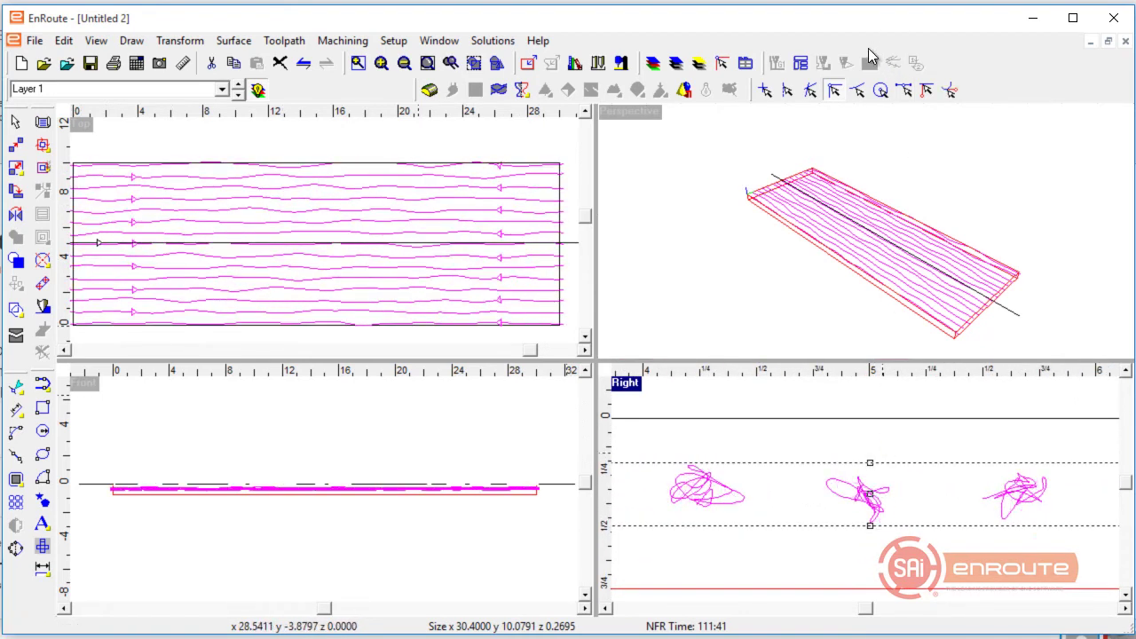
pyautogui.moveTo(866, 487); pyautogui.dragTo(849, 467)
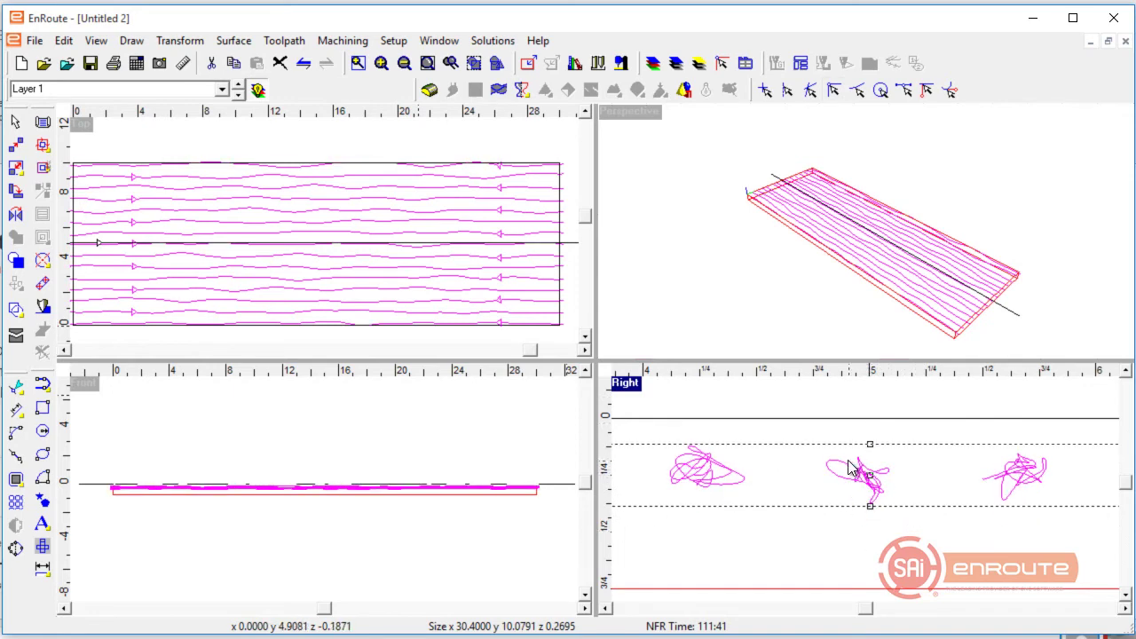
# Step: Add an engrave toolpath to the texture contours using the saved 1" Ball End Mill strategy at 0.1 depth with Follow contour enabled
pyautogui.click(43, 307)
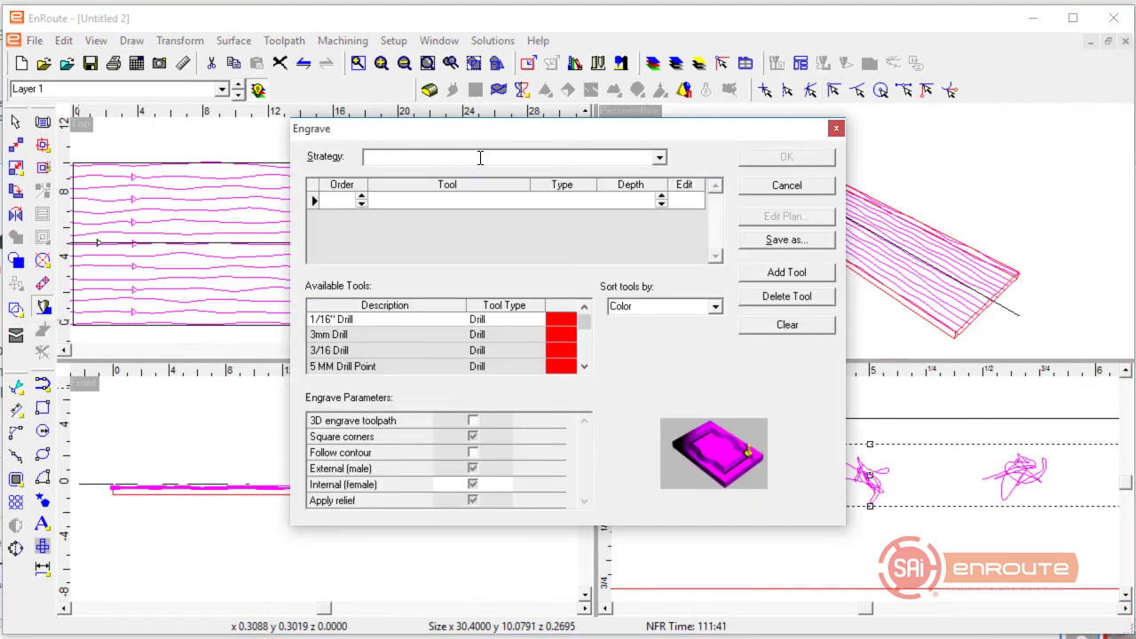
pyautogui.click(661, 157)
pyautogui.click(391, 168)
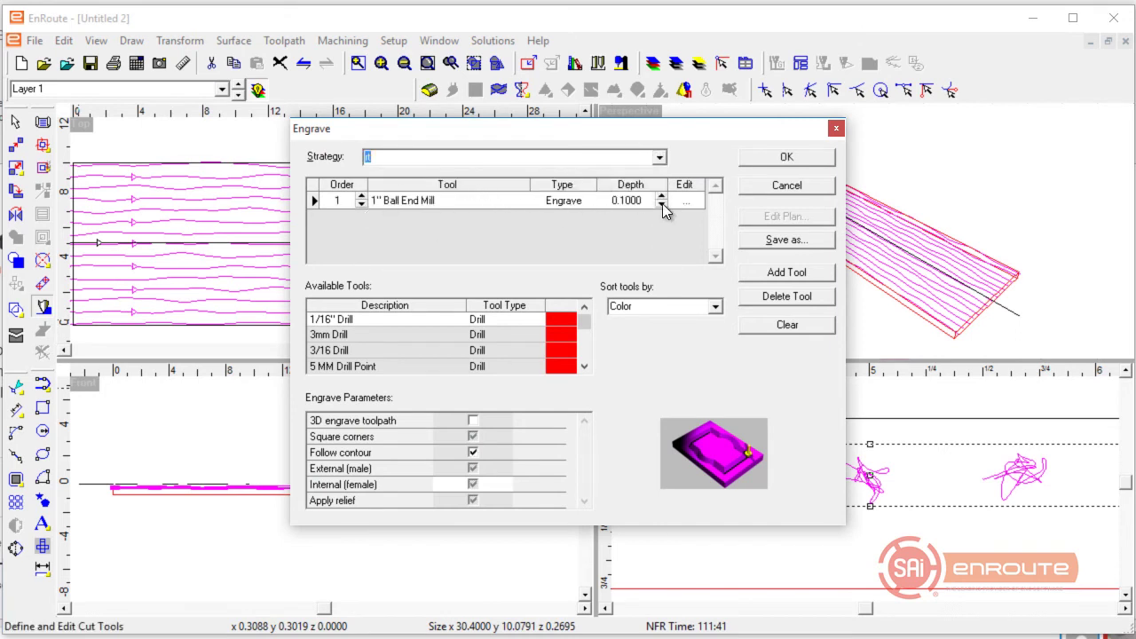
pyautogui.click(473, 453)
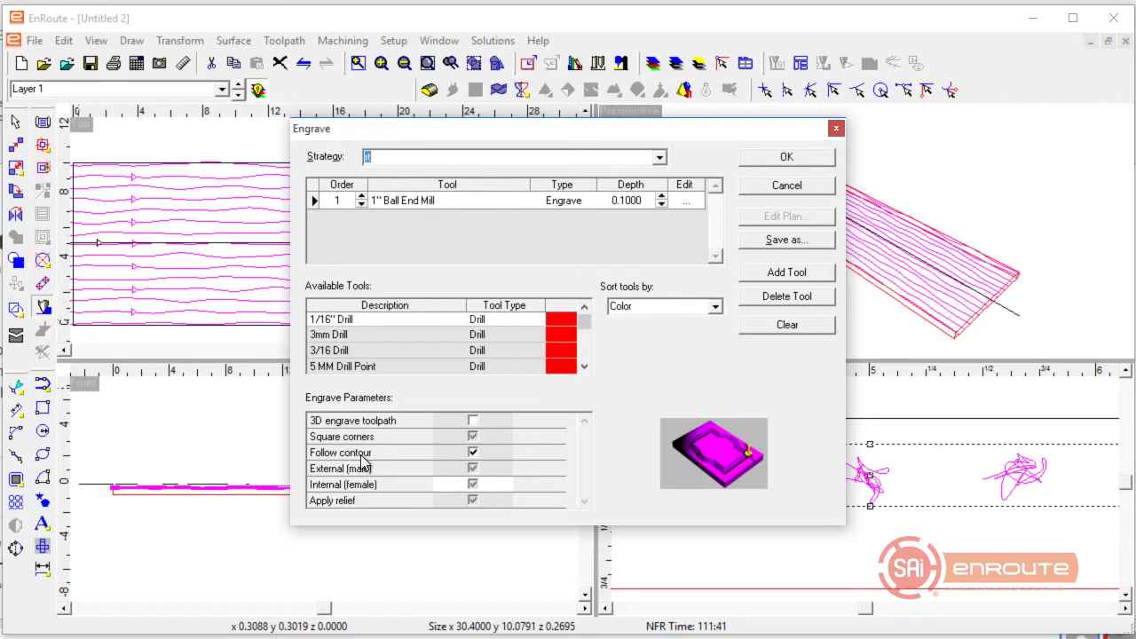
pyautogui.click(763, 158)
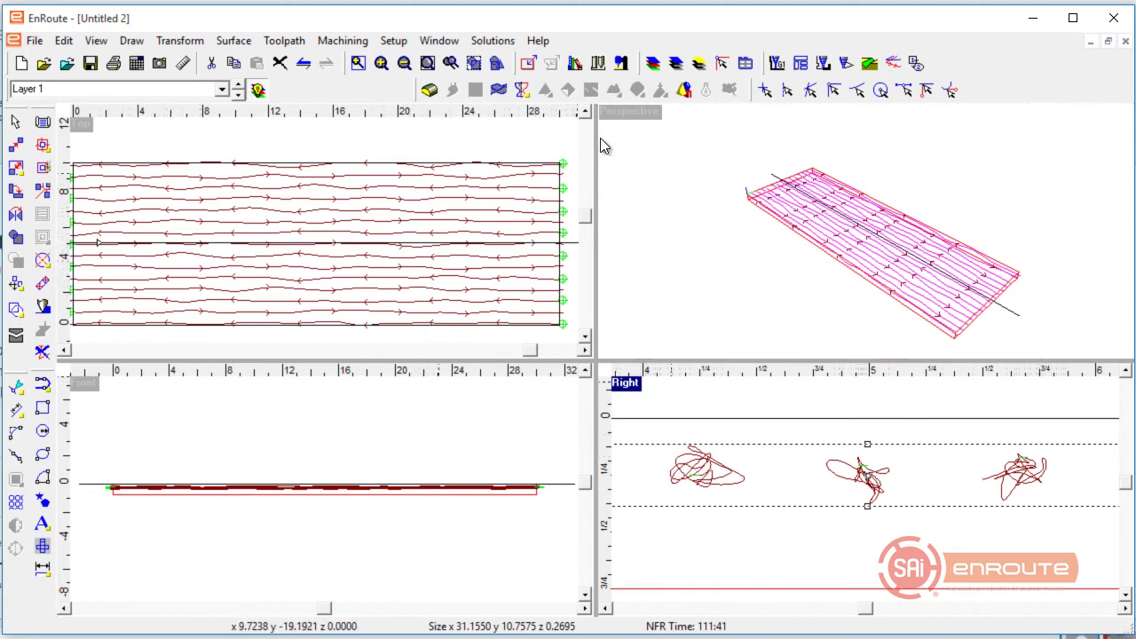
# Step: Set up a shaded perspective simulation of the texture toolpaths at 50 dpi with the selected cut color and animation enabled
pyautogui.click(869, 63)
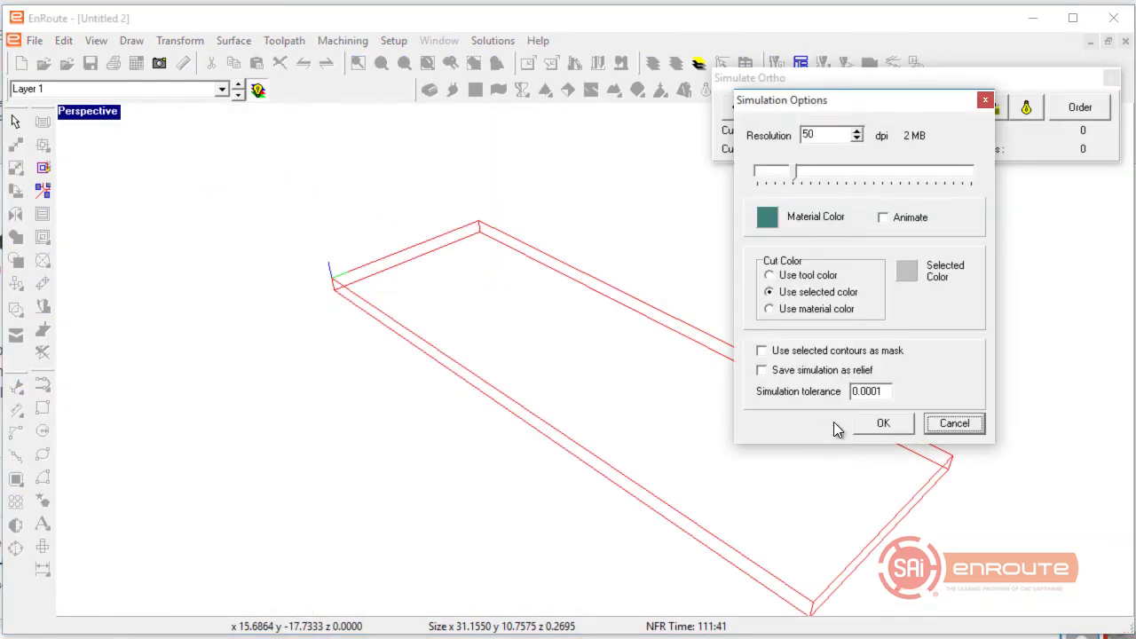
pyautogui.click(891, 425)
pyautogui.moveTo(290, 413); pyautogui.dragTo(895, 467, button='middle')
pyautogui.scroll(3, 741, 451)
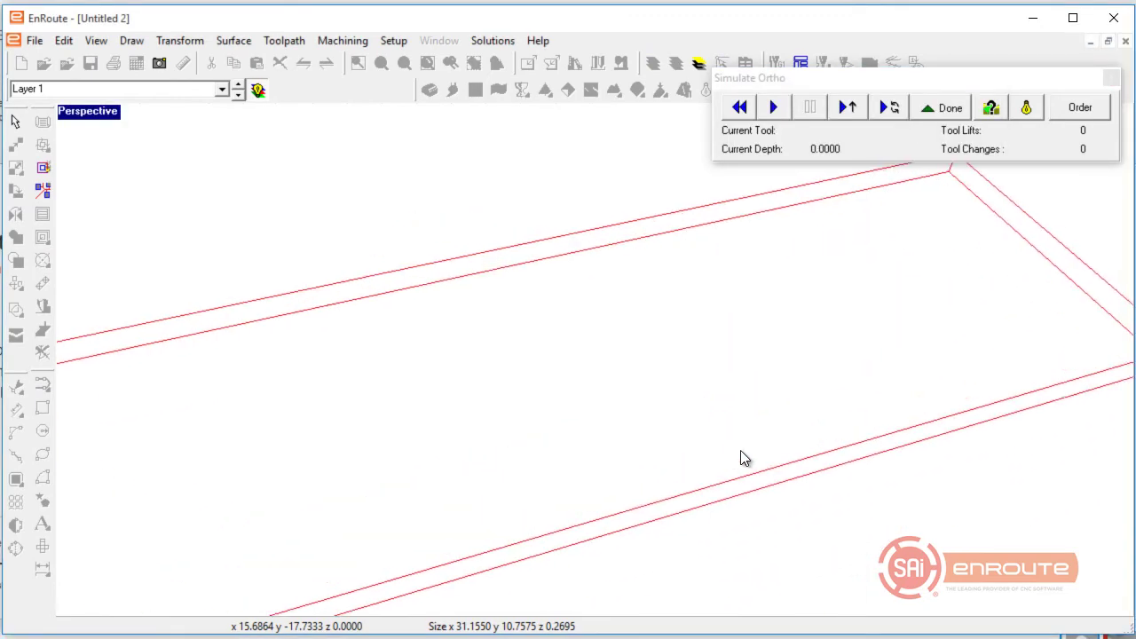
pyautogui.scroll(-1, 741, 451)
pyautogui.moveTo(819, 499)
pyautogui.mouseDown(button='middle')
pyautogui.moveTo(705, 533)
pyautogui.moveTo(751, 520)
pyautogui.mouseUp(button='middle')
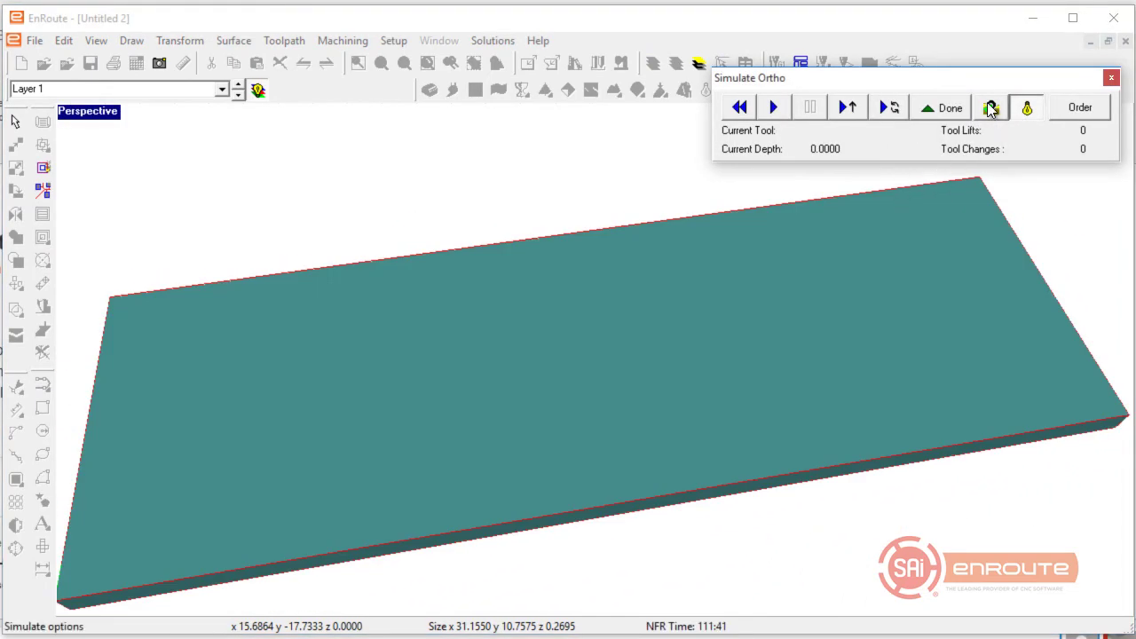
pyautogui.click(1026, 108)
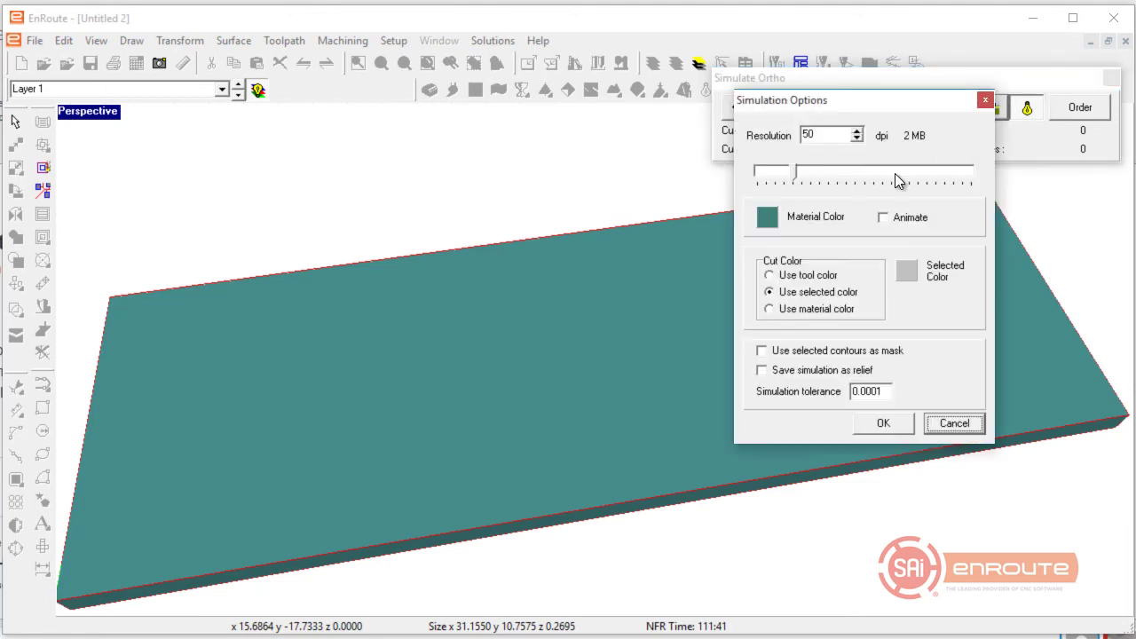
pyautogui.click(912, 221)
pyautogui.click(892, 423)
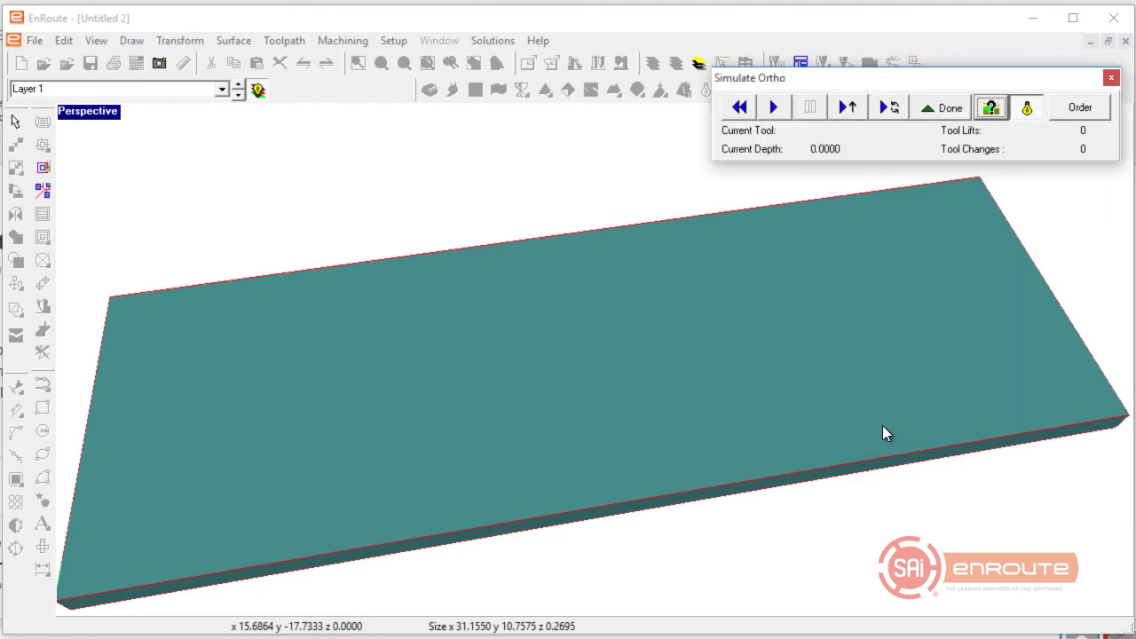
# Step: Run the animated 1" Ball End Mill simulation and inspect the carved wave texture from several angles and up close
pyautogui.click(774, 107)
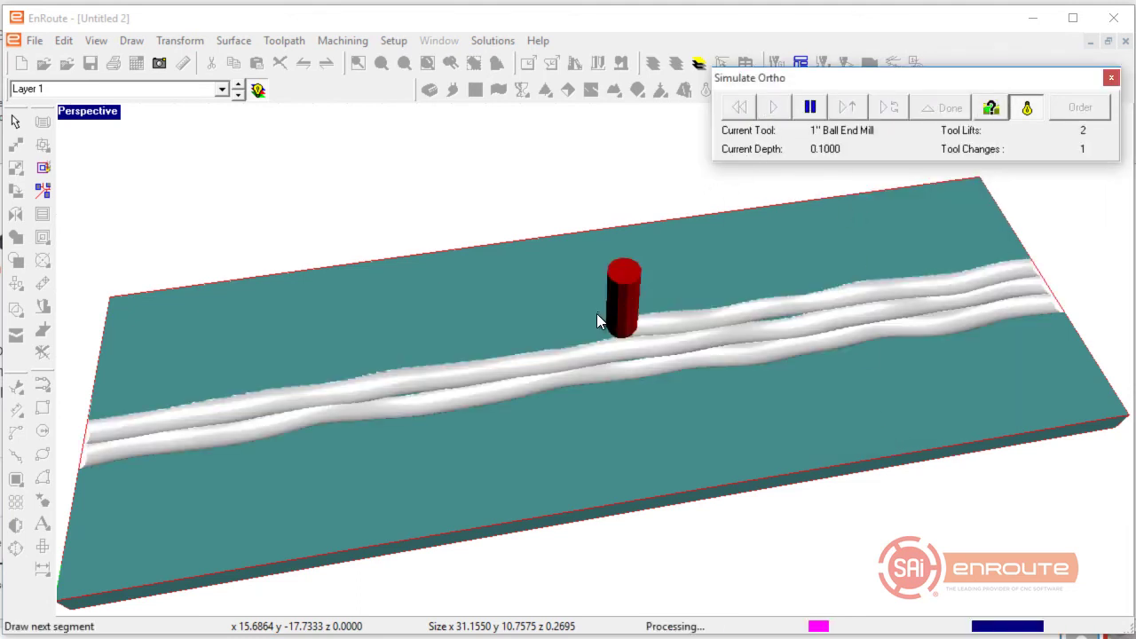
pyautogui.moveTo(554, 417); pyautogui.dragTo(870, 306, button='middle')
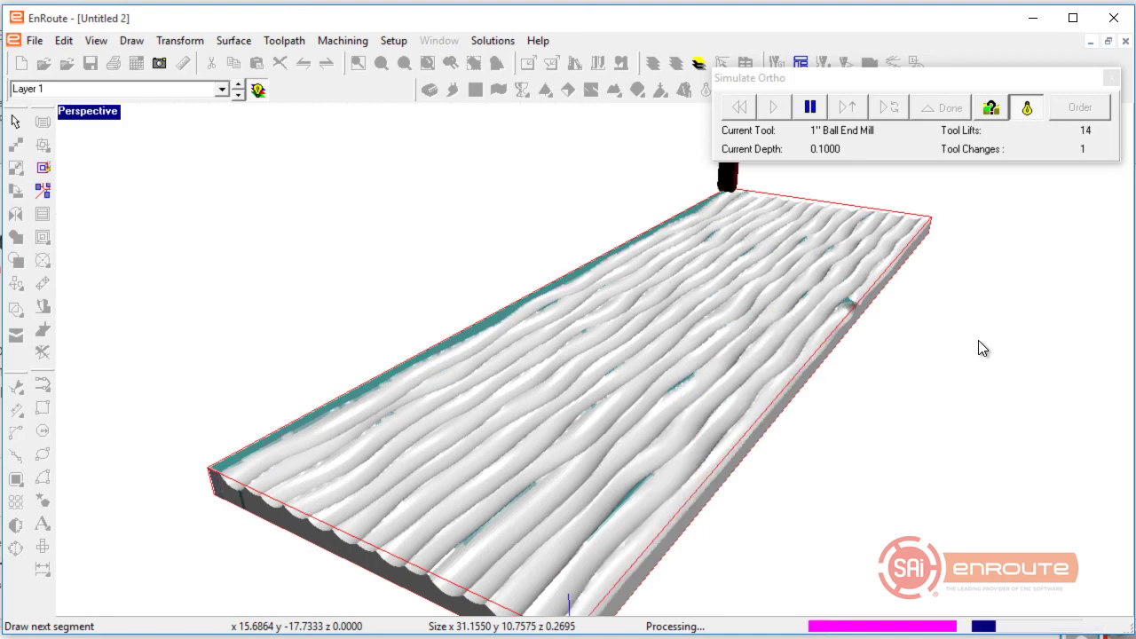
pyautogui.moveTo(941, 391); pyautogui.dragTo(694, 477, button='middle')
pyautogui.scroll(2, 695, 477)
pyautogui.moveTo(788, 471); pyautogui.dragTo(695, 449, button='middle')
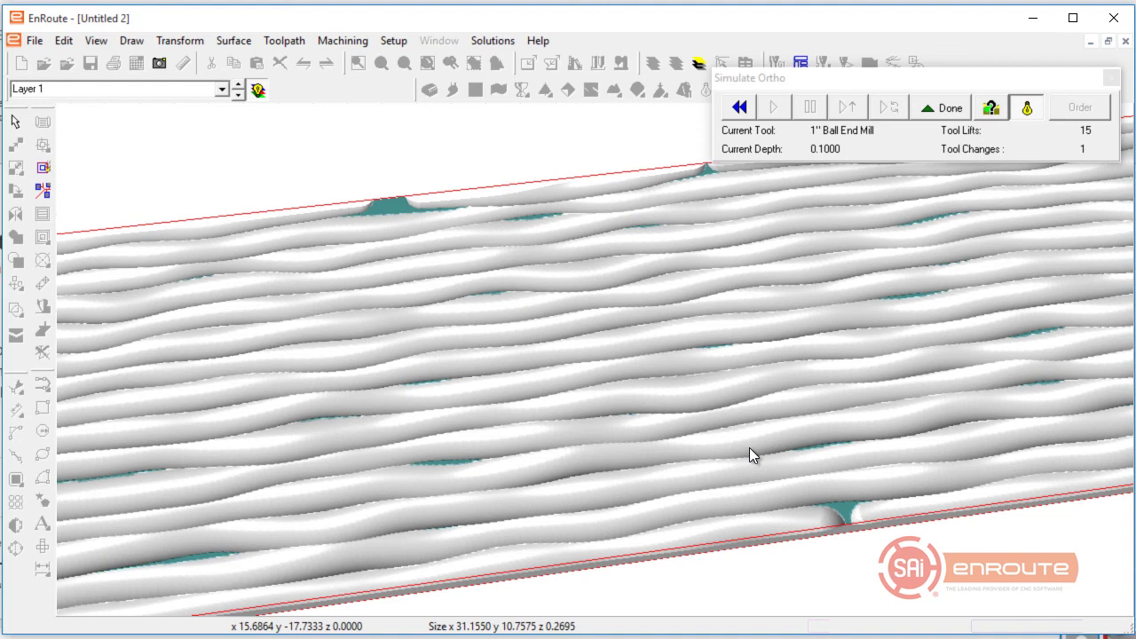
pyautogui.scroll(-2, 749, 448)
pyautogui.scroll(-1, 653, 403)
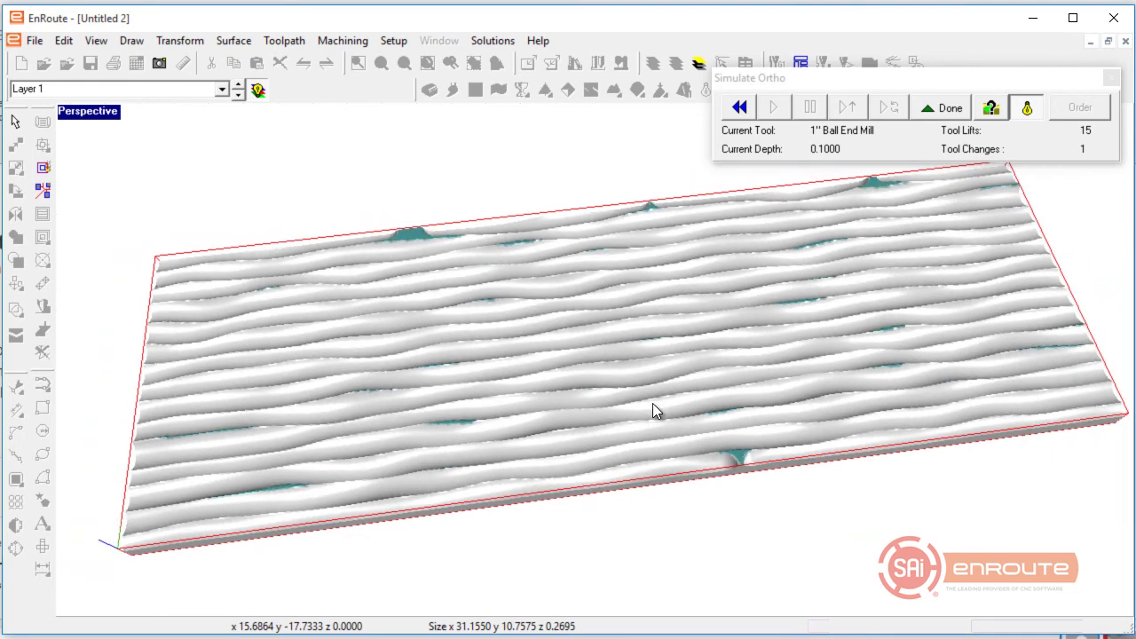